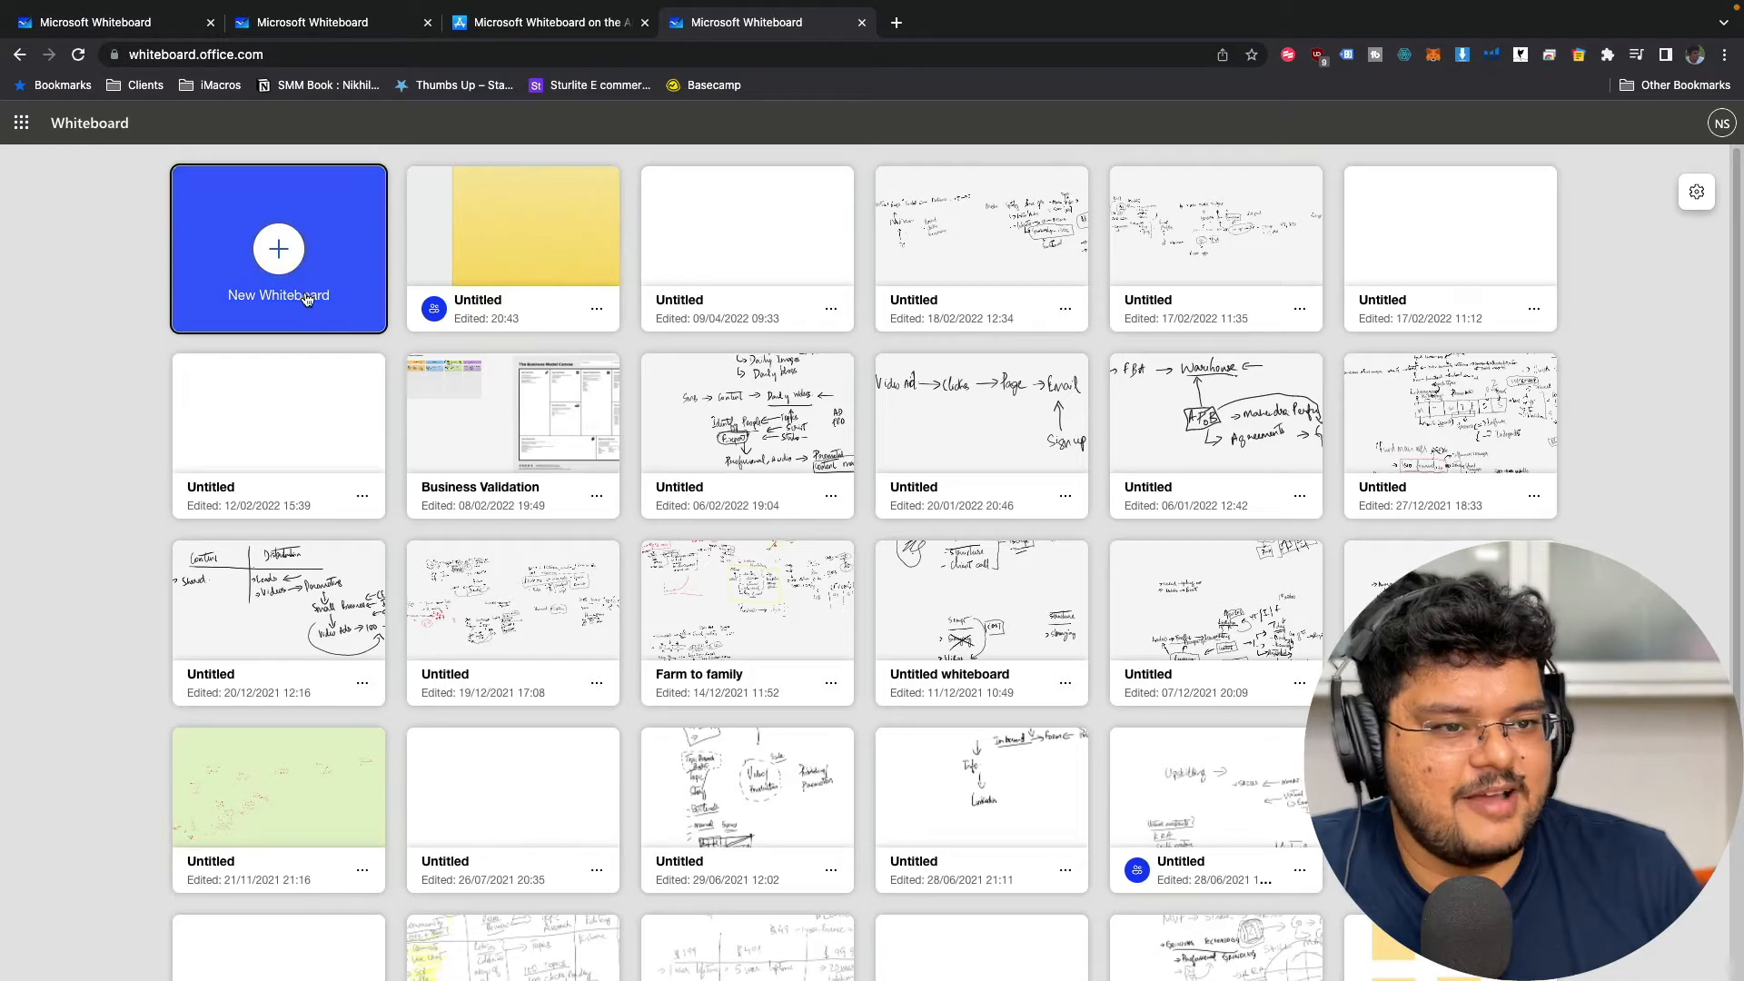
# - Create a new whiteboard from the board gallery
pyautogui.scroll(-4, 817, 472)
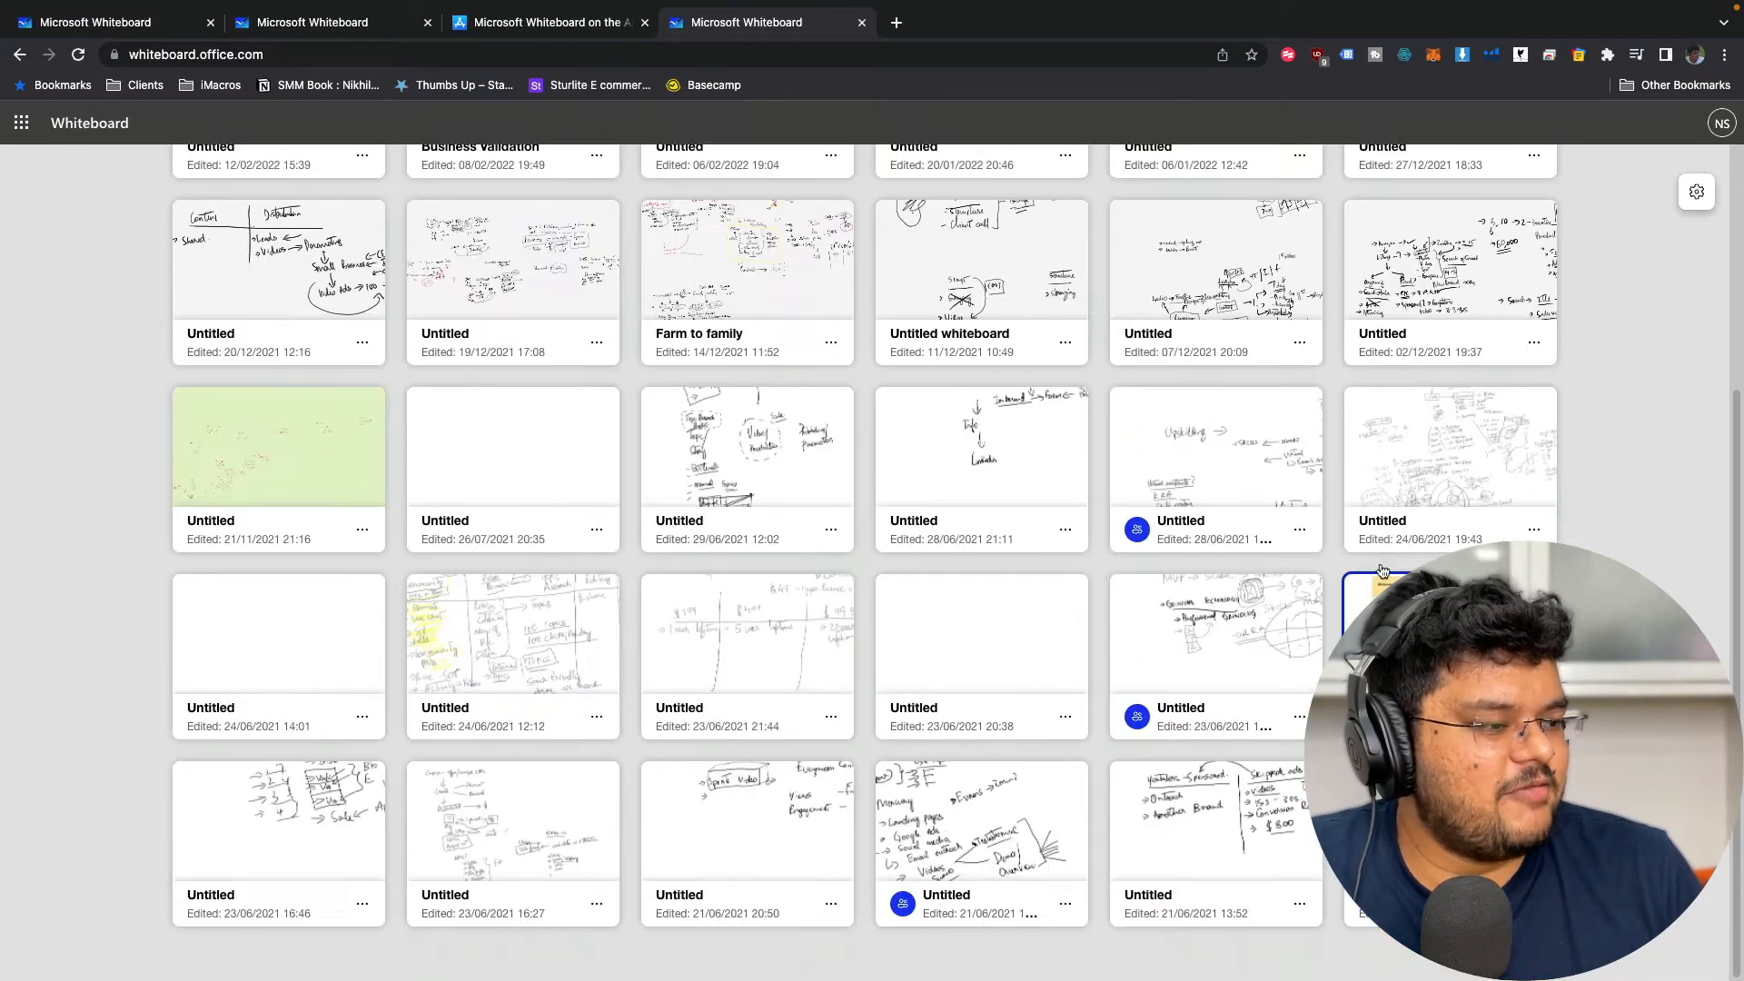
pyautogui.scroll(4, 1090, 509)
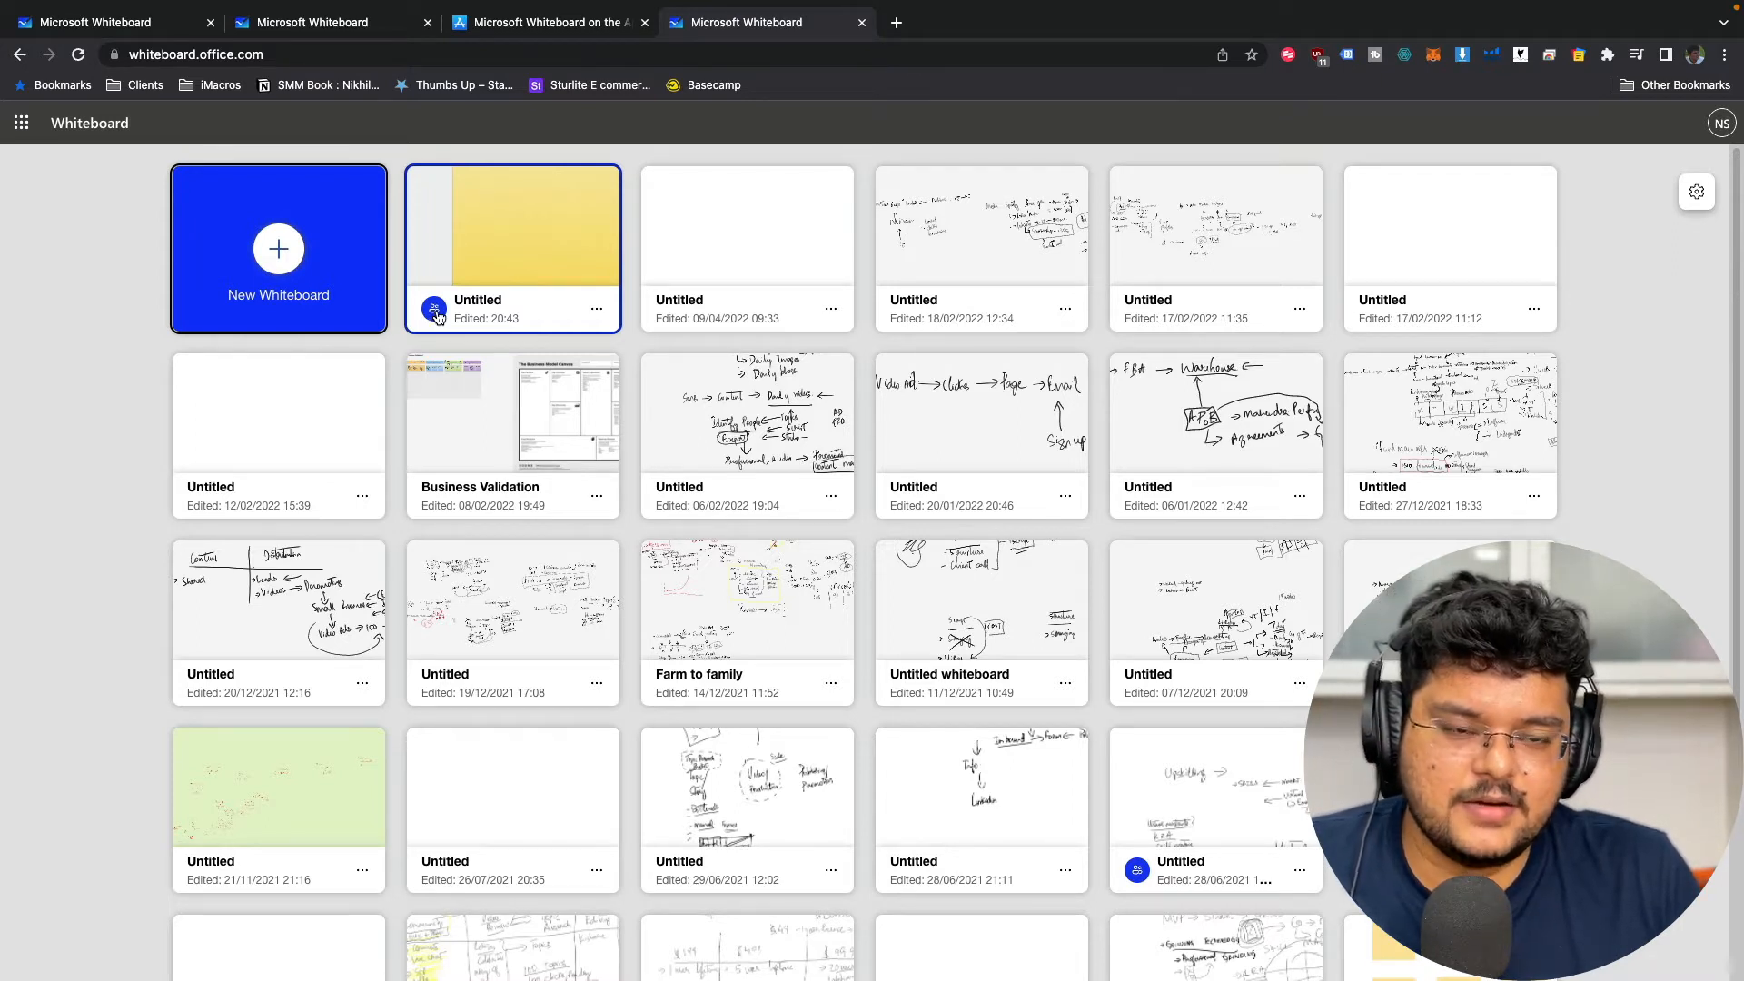
pyautogui.click(333, 290)
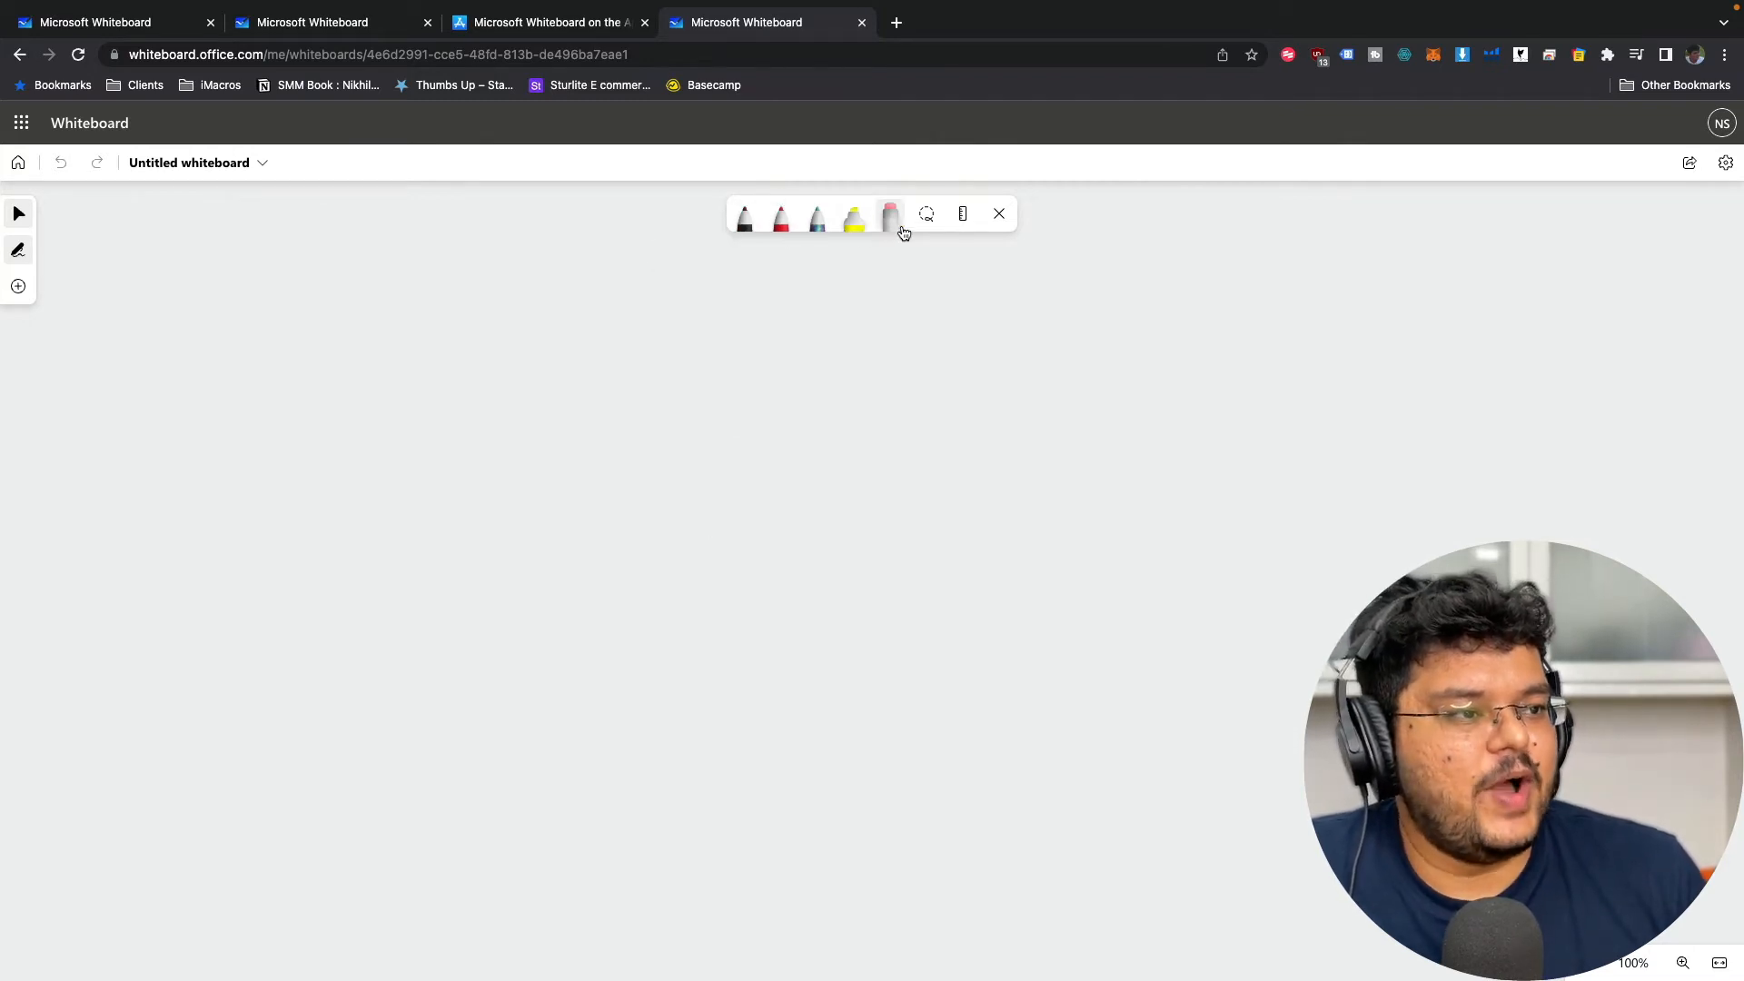
# - Draw a looping stroke with the multicolored pen and a zigzag across it with the yellow highlighter
pyautogui.click(738, 227)
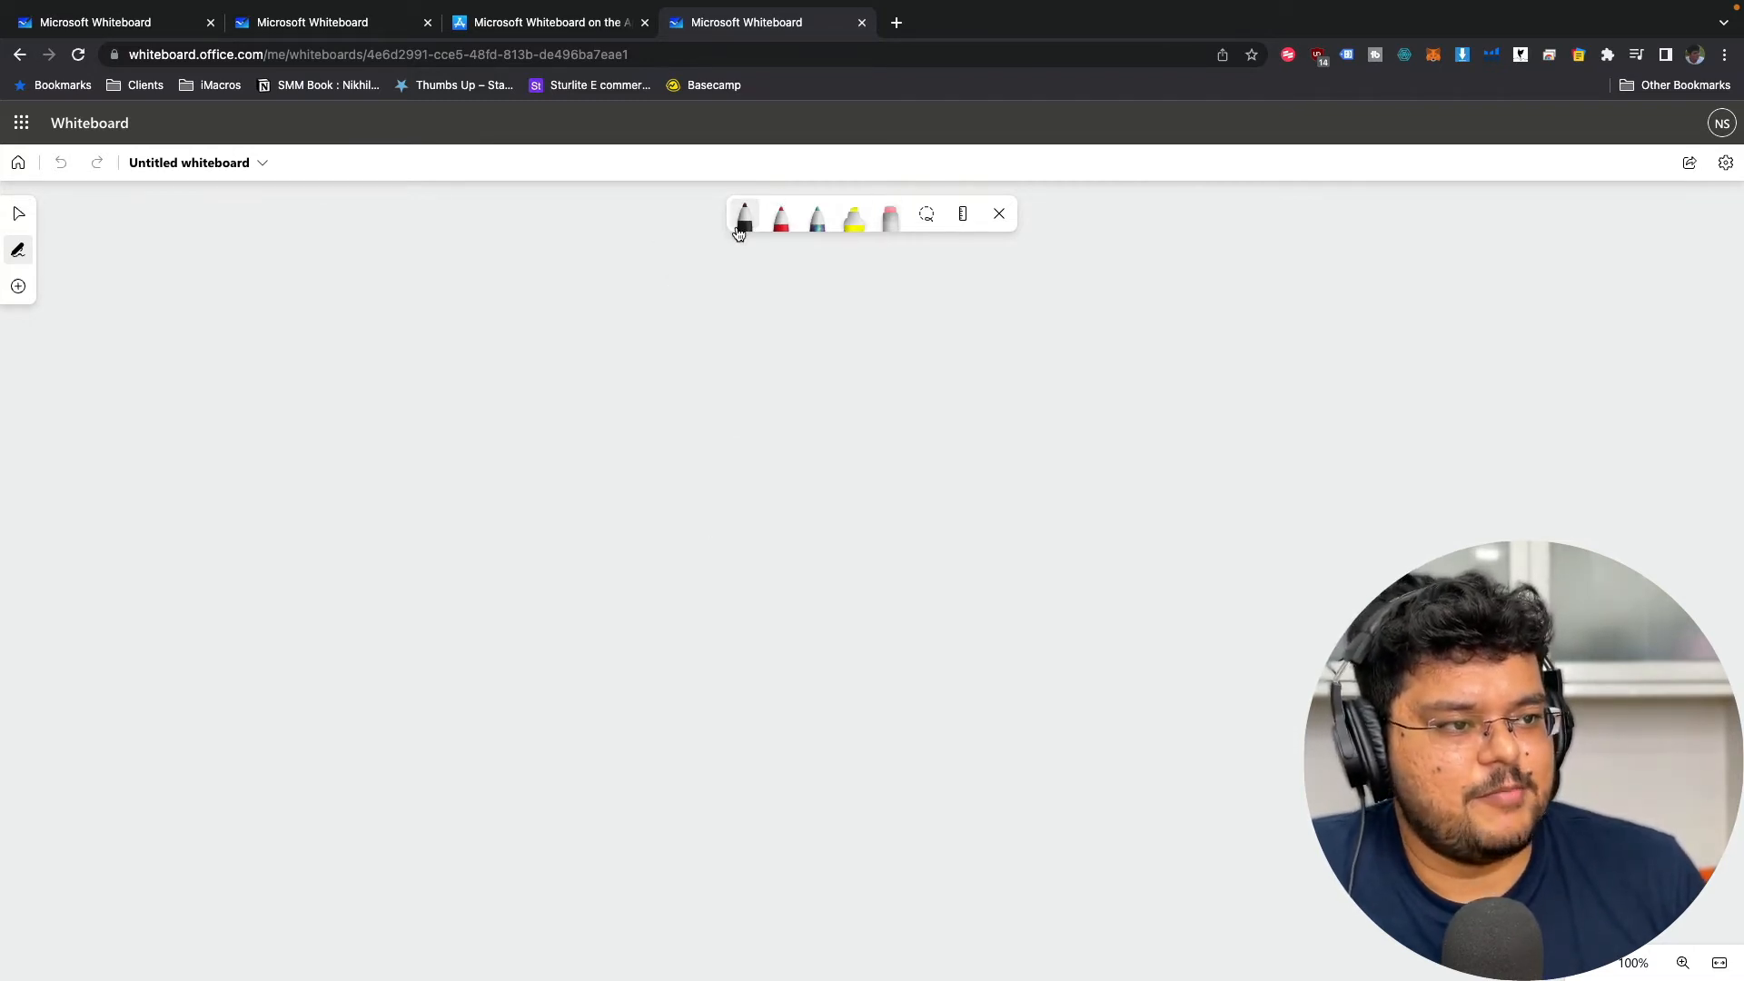
pyautogui.click(817, 217)
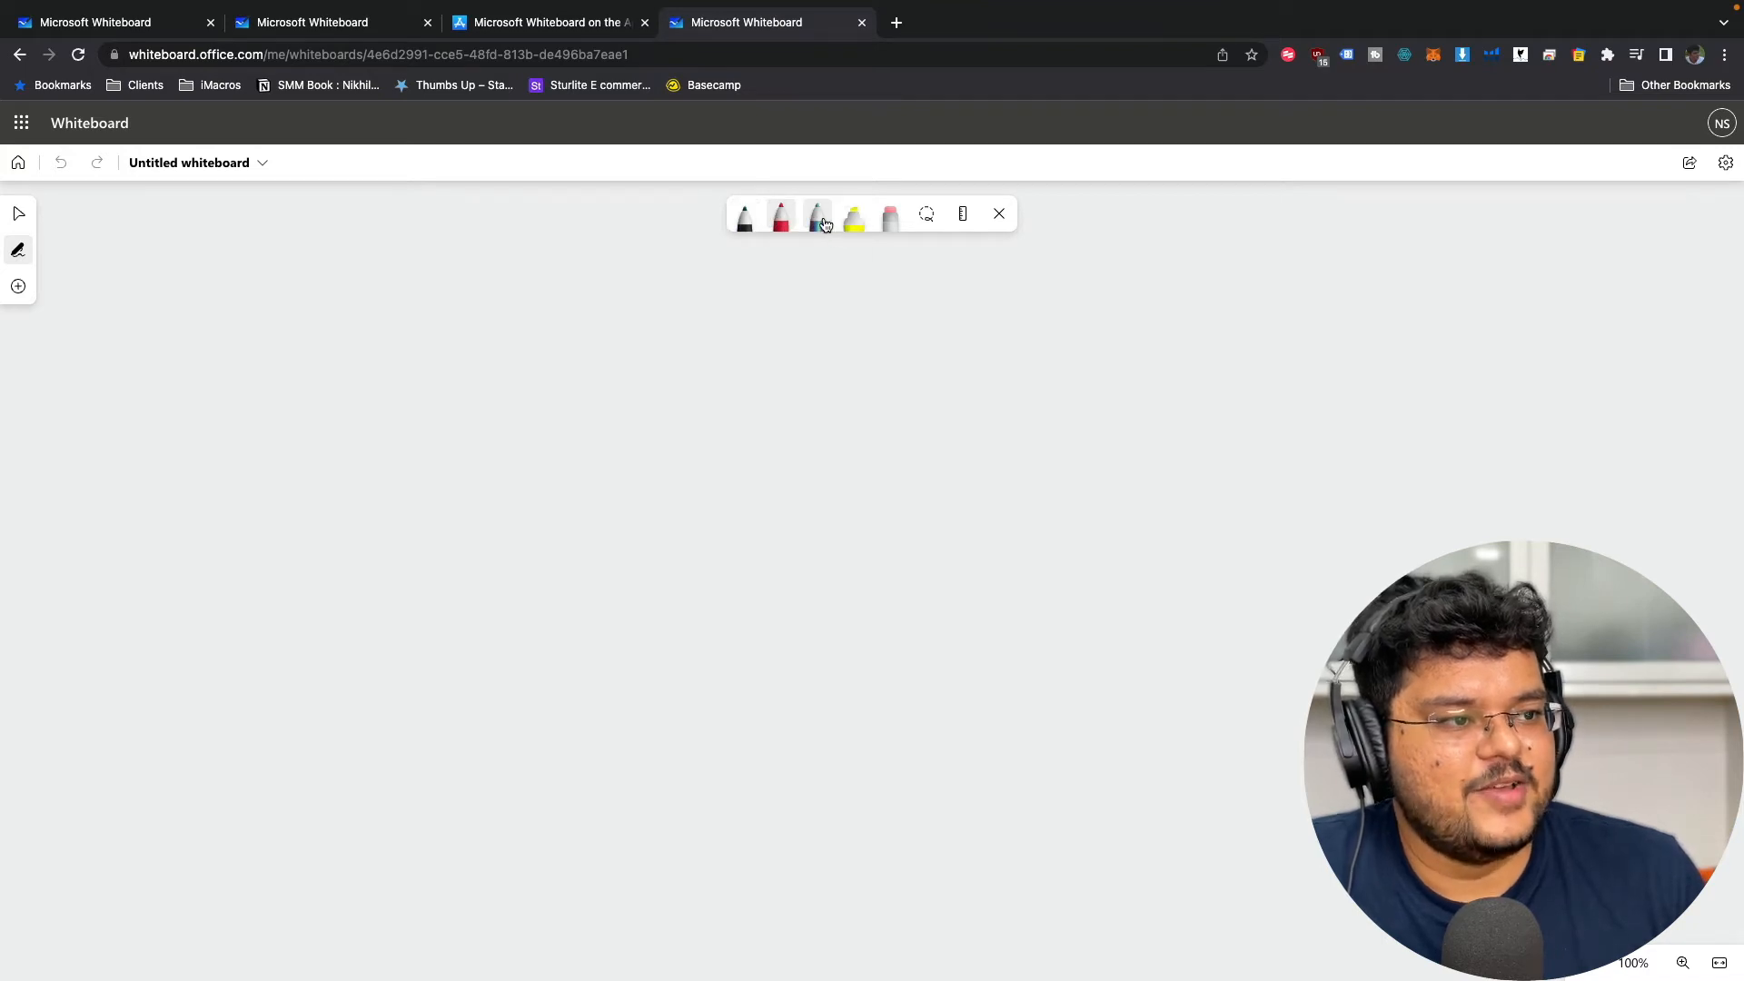
pyautogui.moveTo(592, 307)
pyautogui.mouseDown()
pyautogui.moveTo(572, 495)
pyautogui.moveTo(930, 410)
pyautogui.mouseUp()
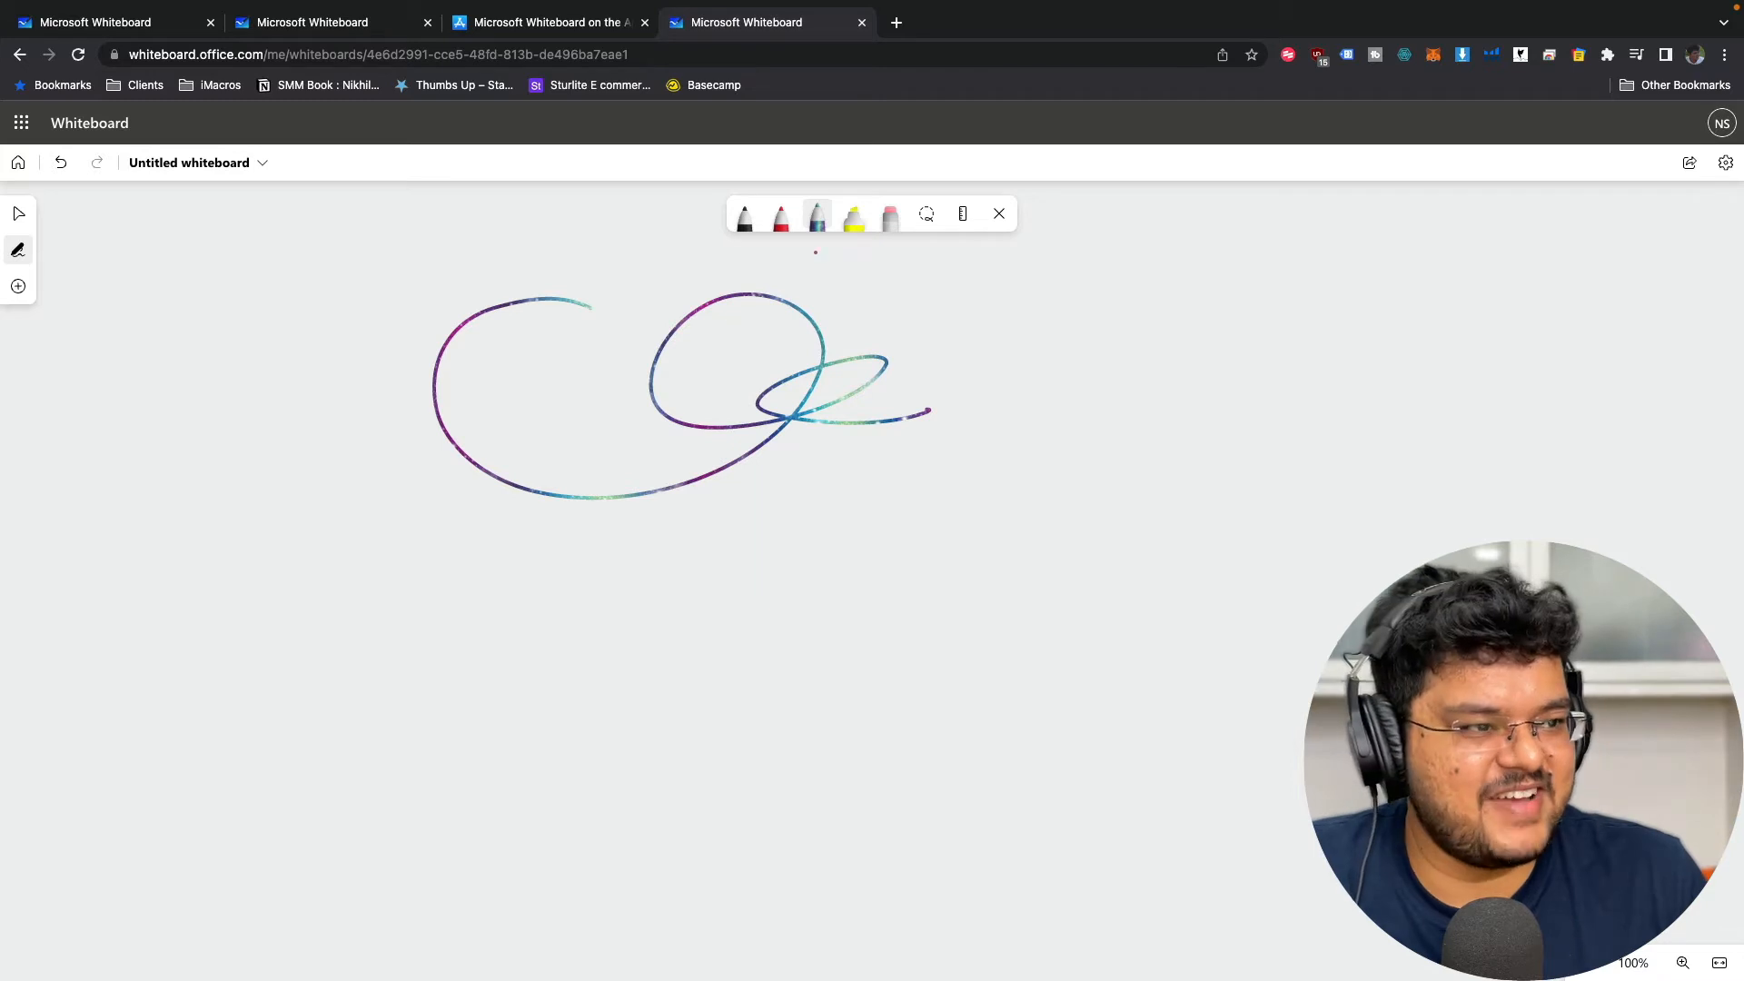
pyautogui.click(854, 218)
pyautogui.moveTo(1004, 298); pyautogui.dragTo(1157, 395)
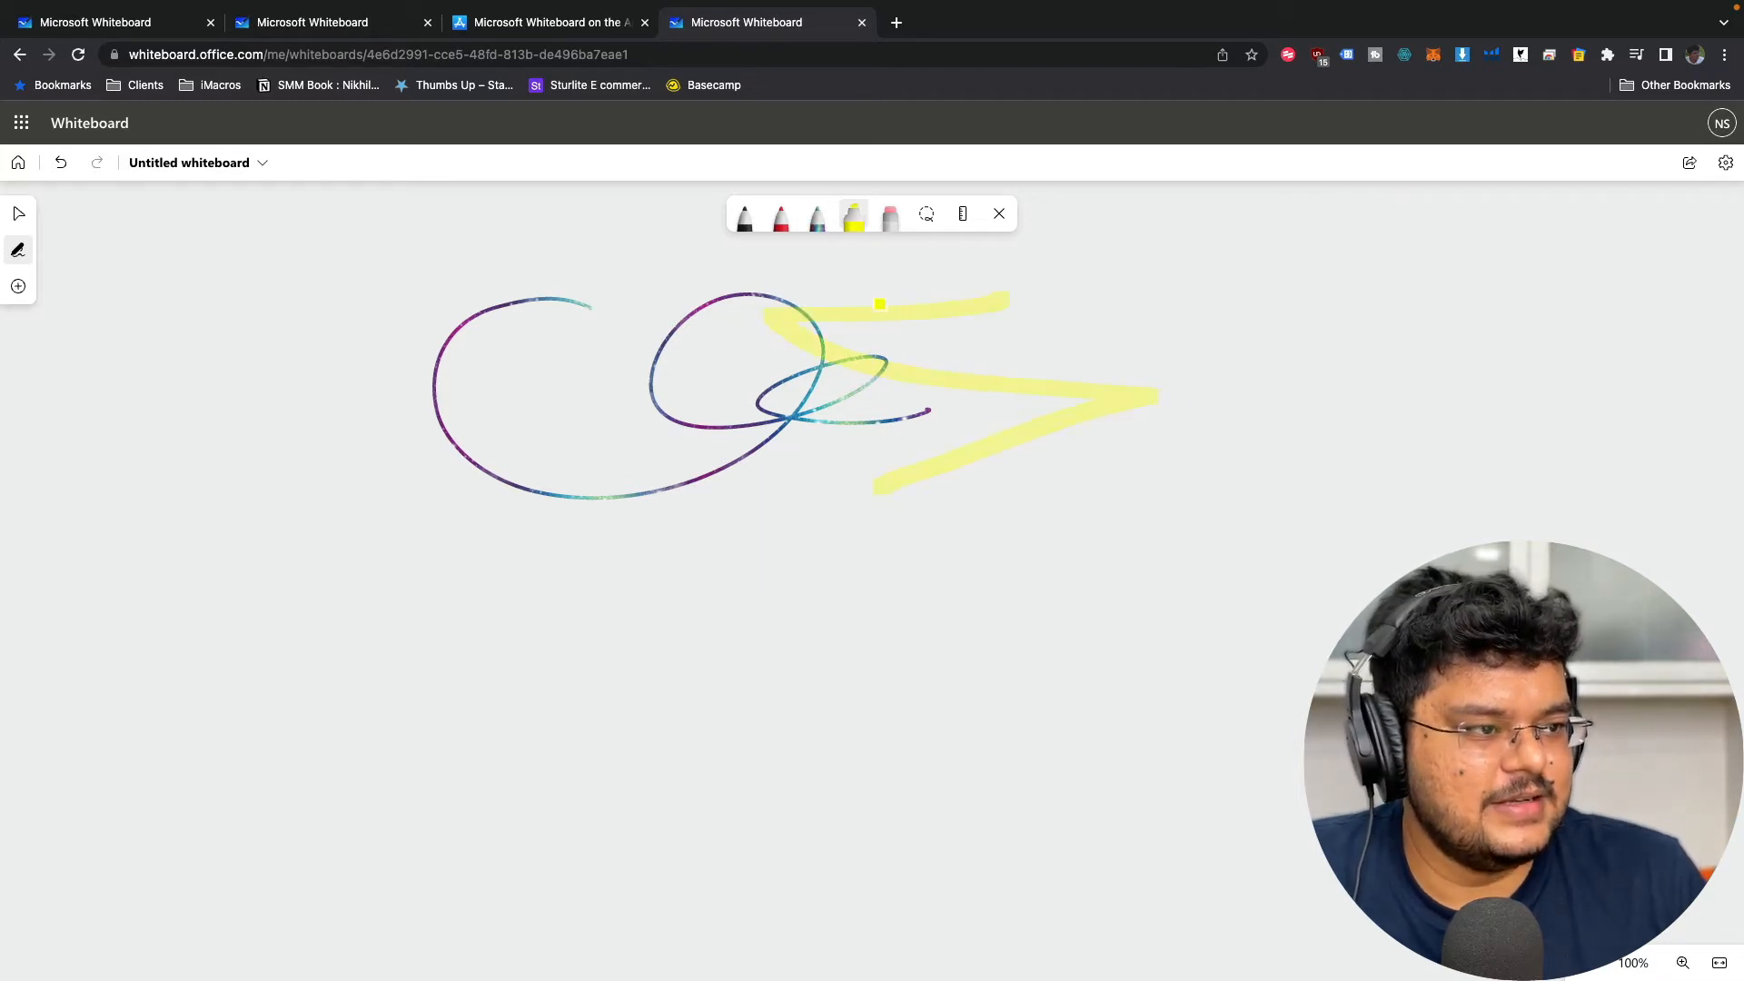
# - Erase the multicolored loop and the yellow highlighter zigzag
pyautogui.click(890, 218)
pyautogui.click(805, 338)
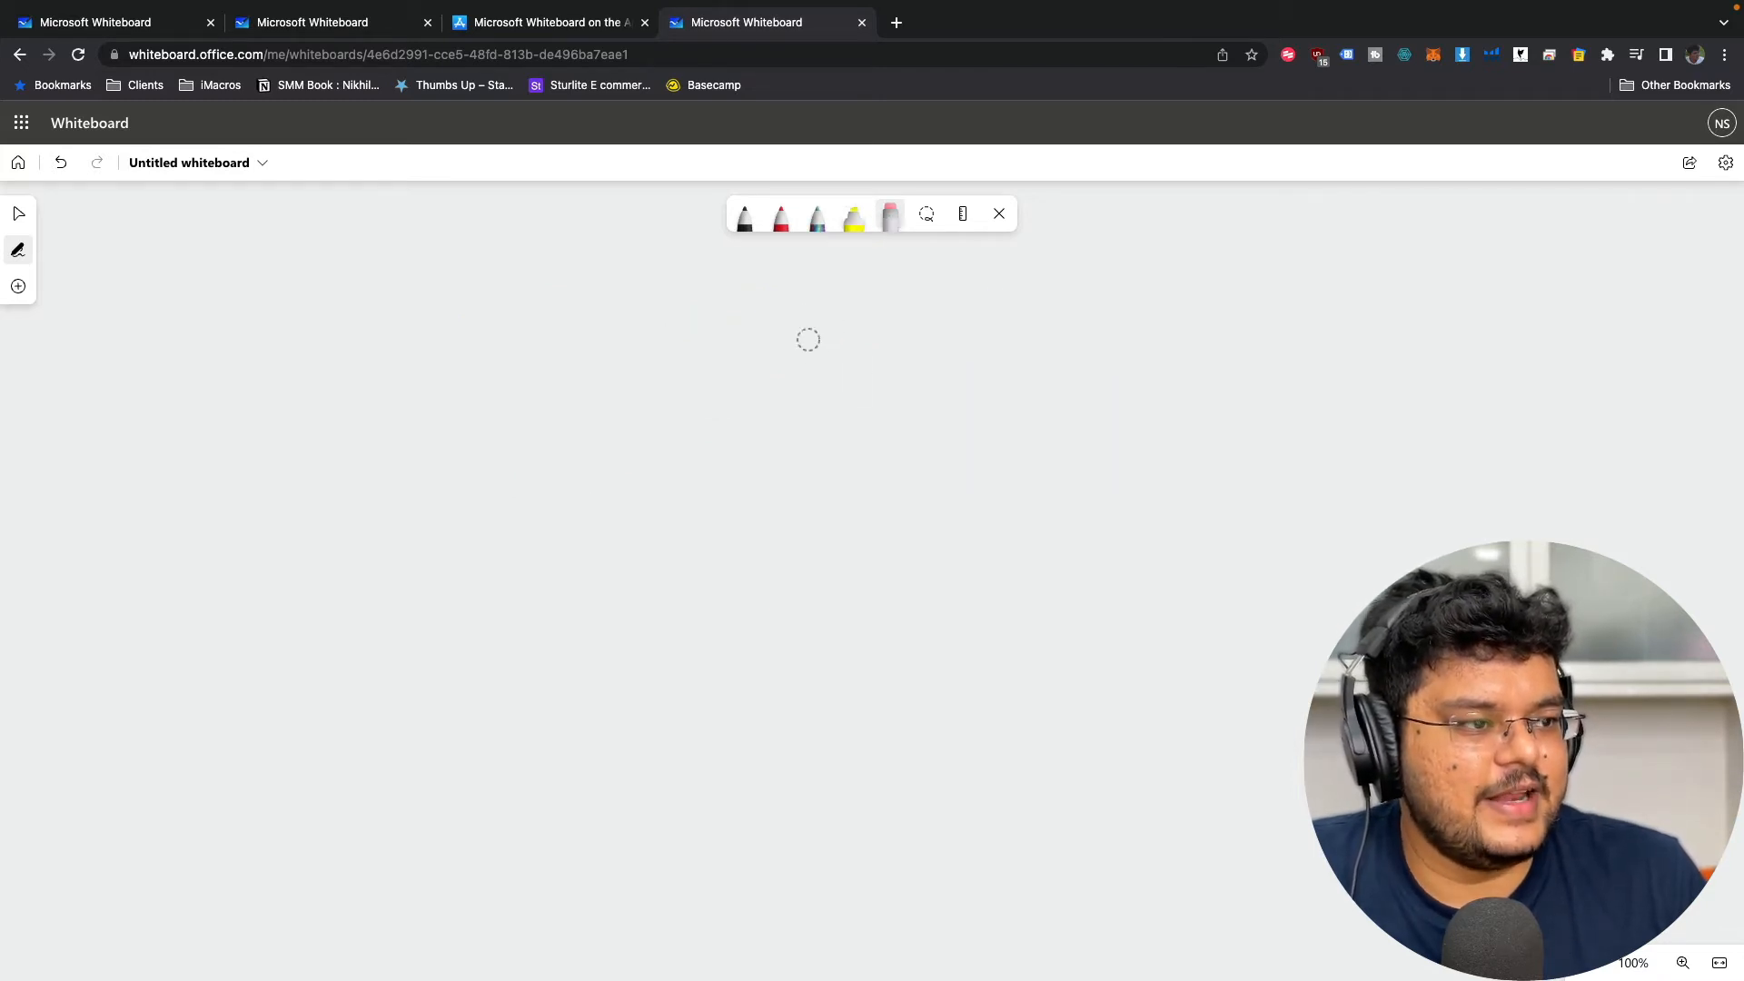
pyautogui.rightClick(893, 227)
pyautogui.click(801, 308)
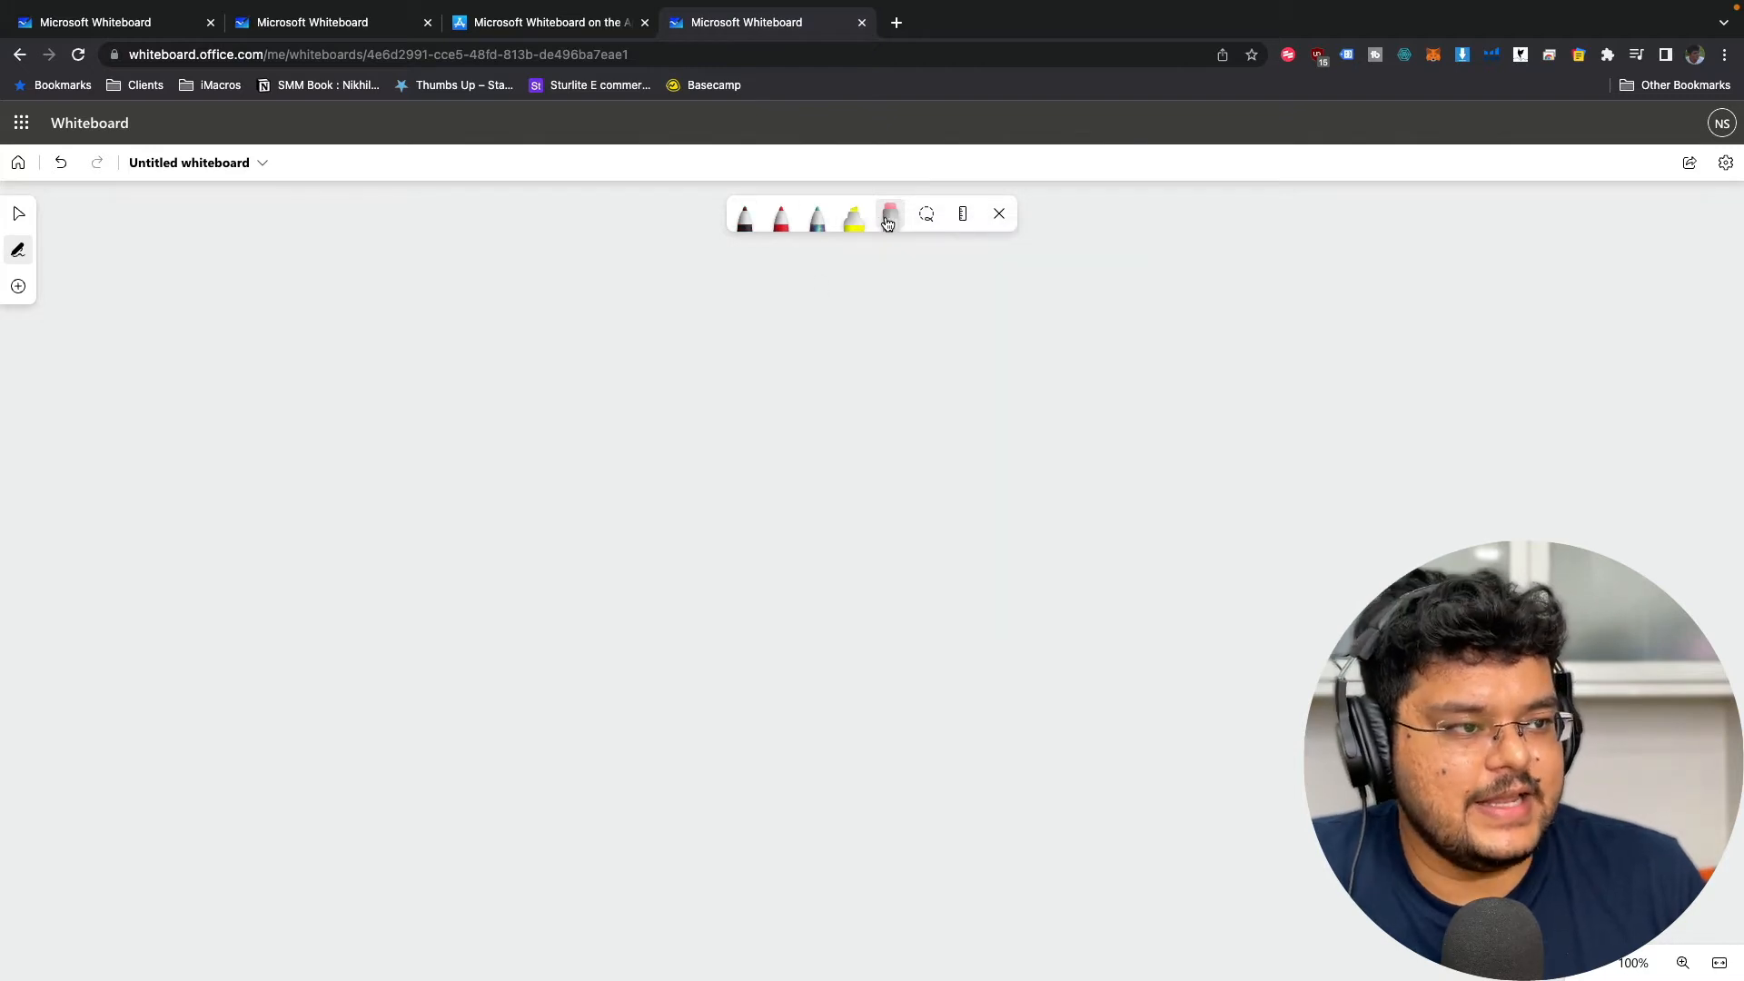
# - Draw a small multicolored curl on the empty board and erase it
pyautogui.click(817, 218)
pyautogui.moveTo(933, 356)
pyautogui.mouseDown()
pyautogui.moveTo(763, 399)
pyautogui.moveTo(858, 432)
pyautogui.mouseUp()
pyautogui.click(890, 222)
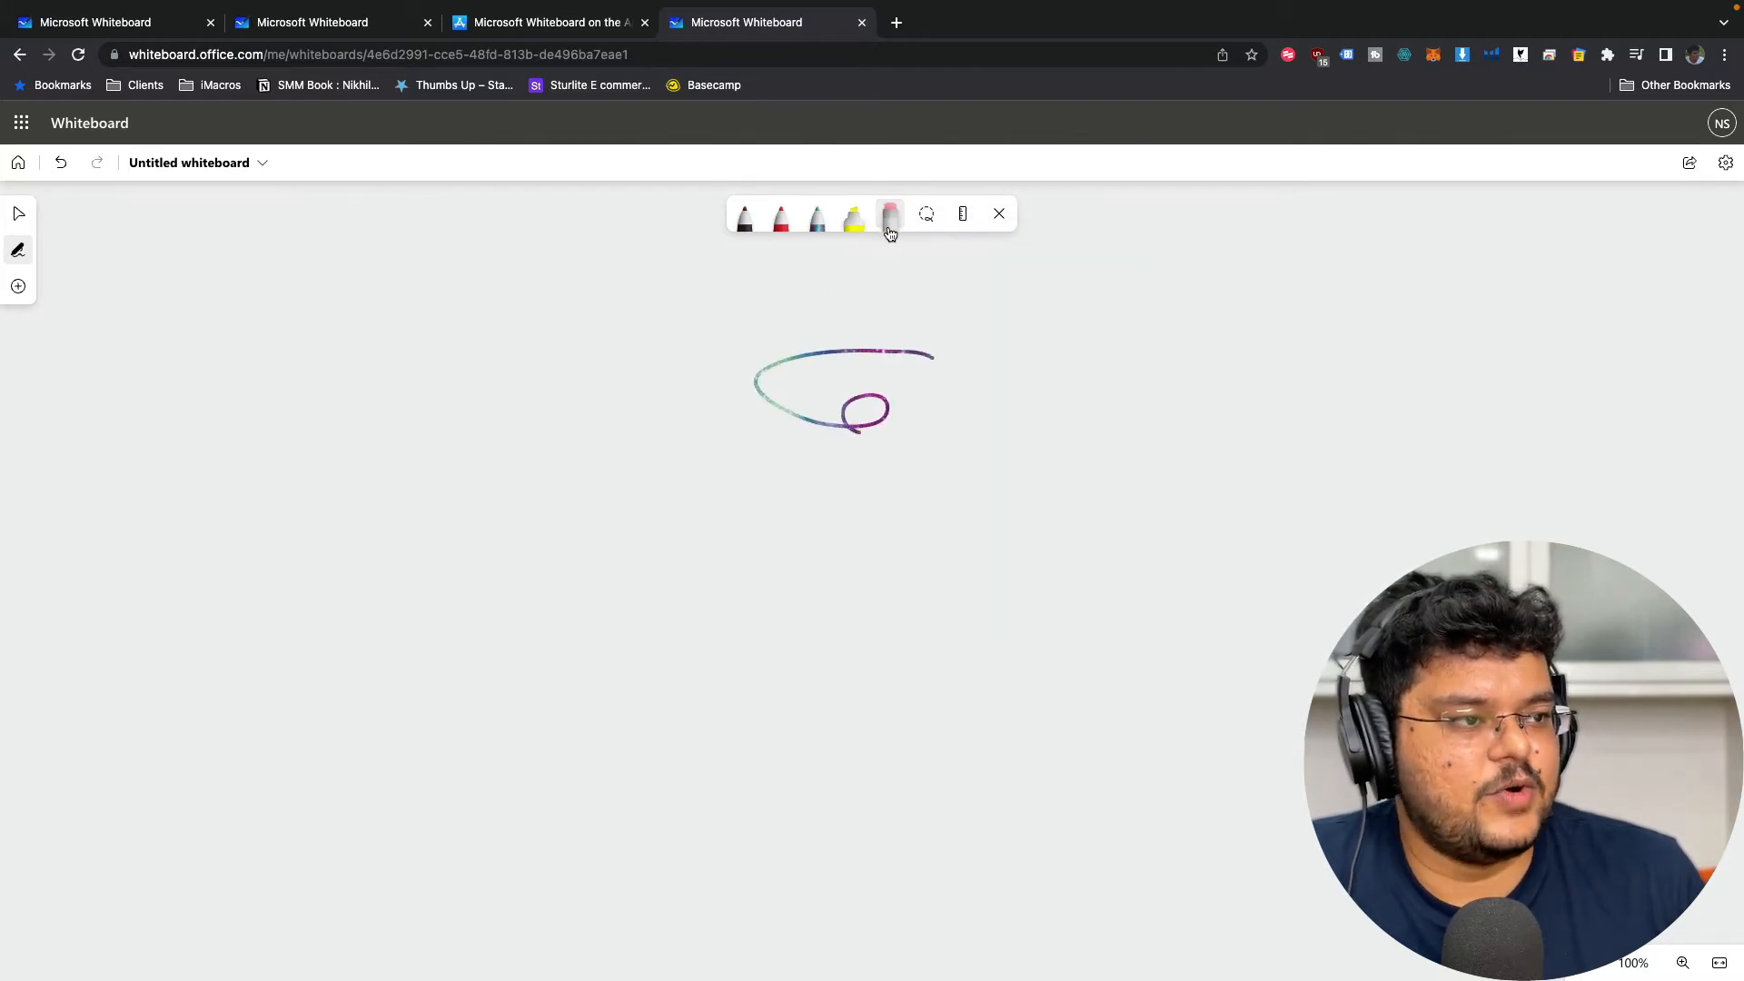
pyautogui.click(933, 354)
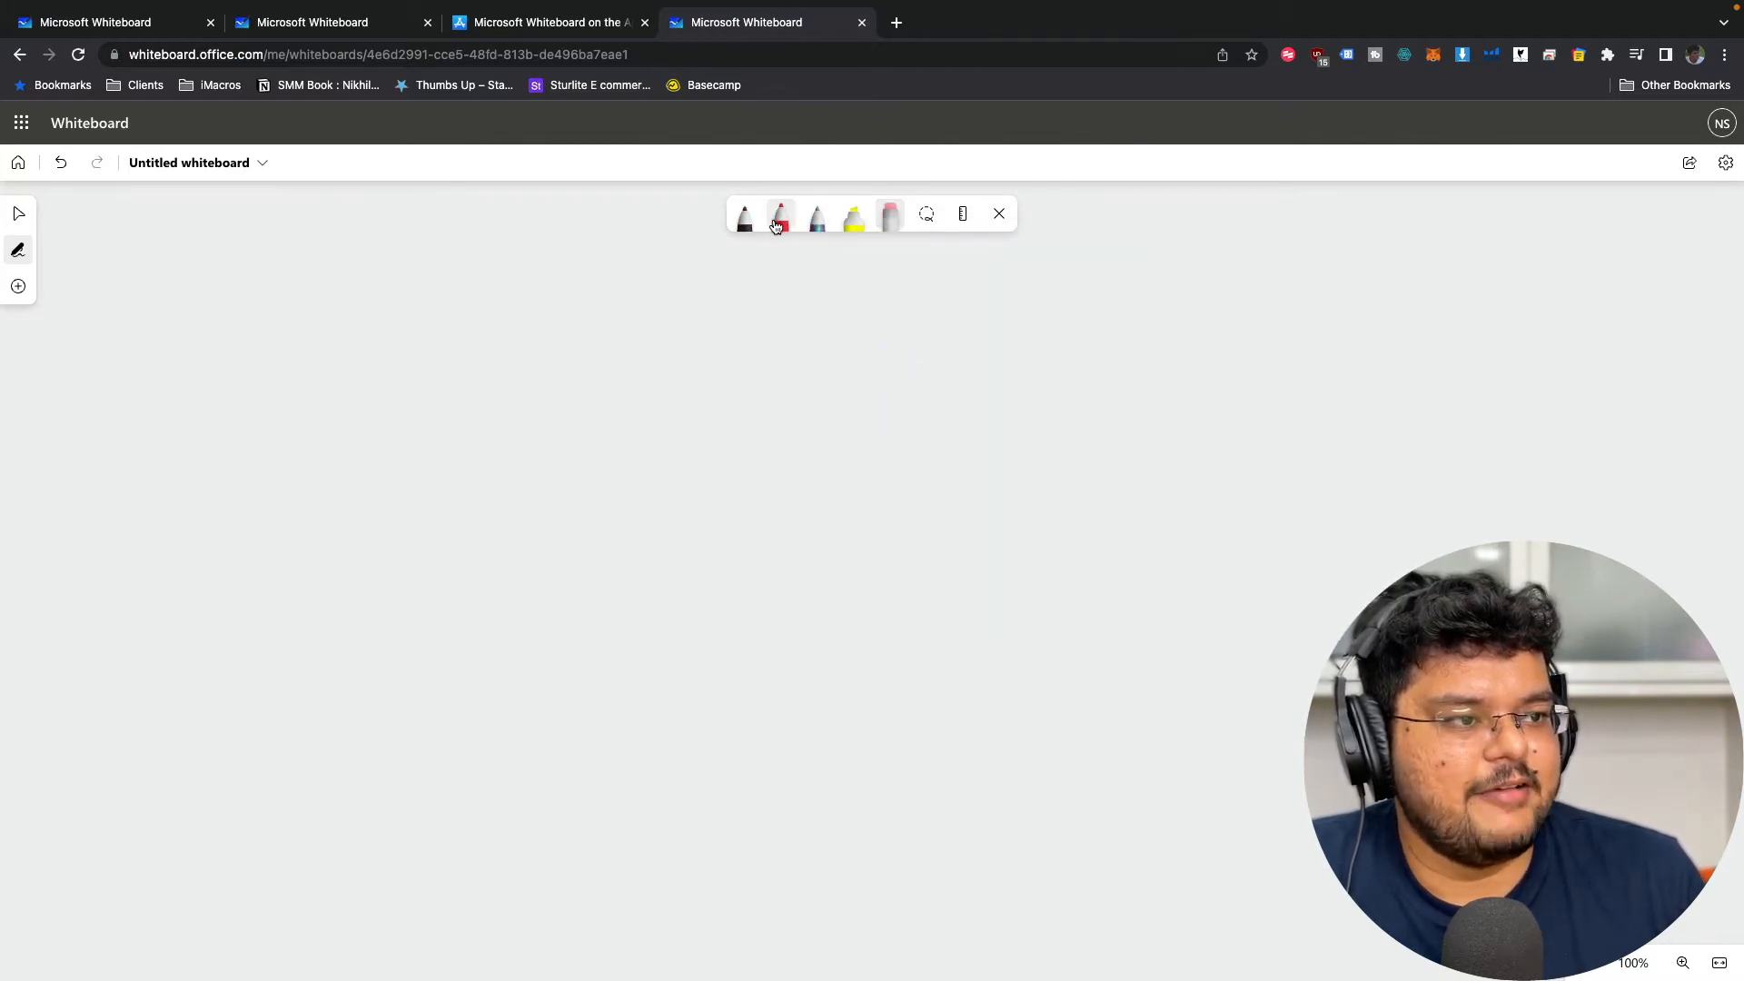
# - Draw a long horizontal line and a vertical line crossing it with the red pen
pyautogui.click(779, 218)
pyautogui.moveTo(514, 409); pyautogui.dragTo(1293, 390)
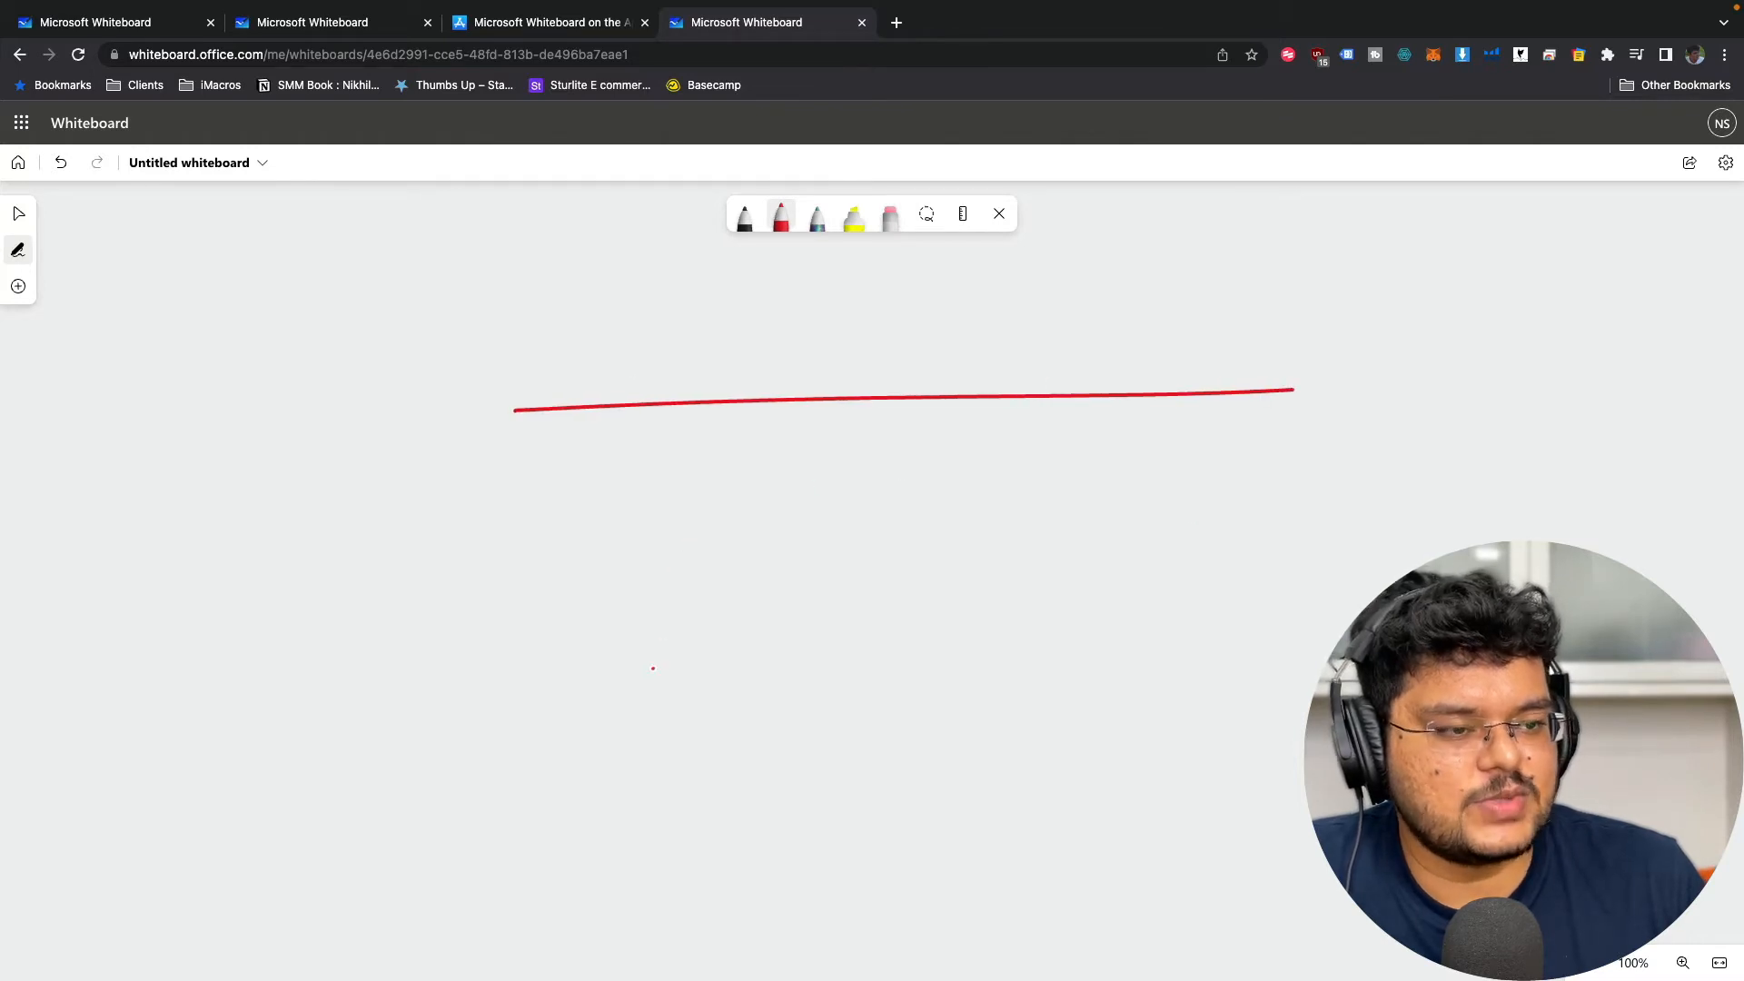
pyautogui.moveTo(652, 668); pyautogui.dragTo(626, 250)
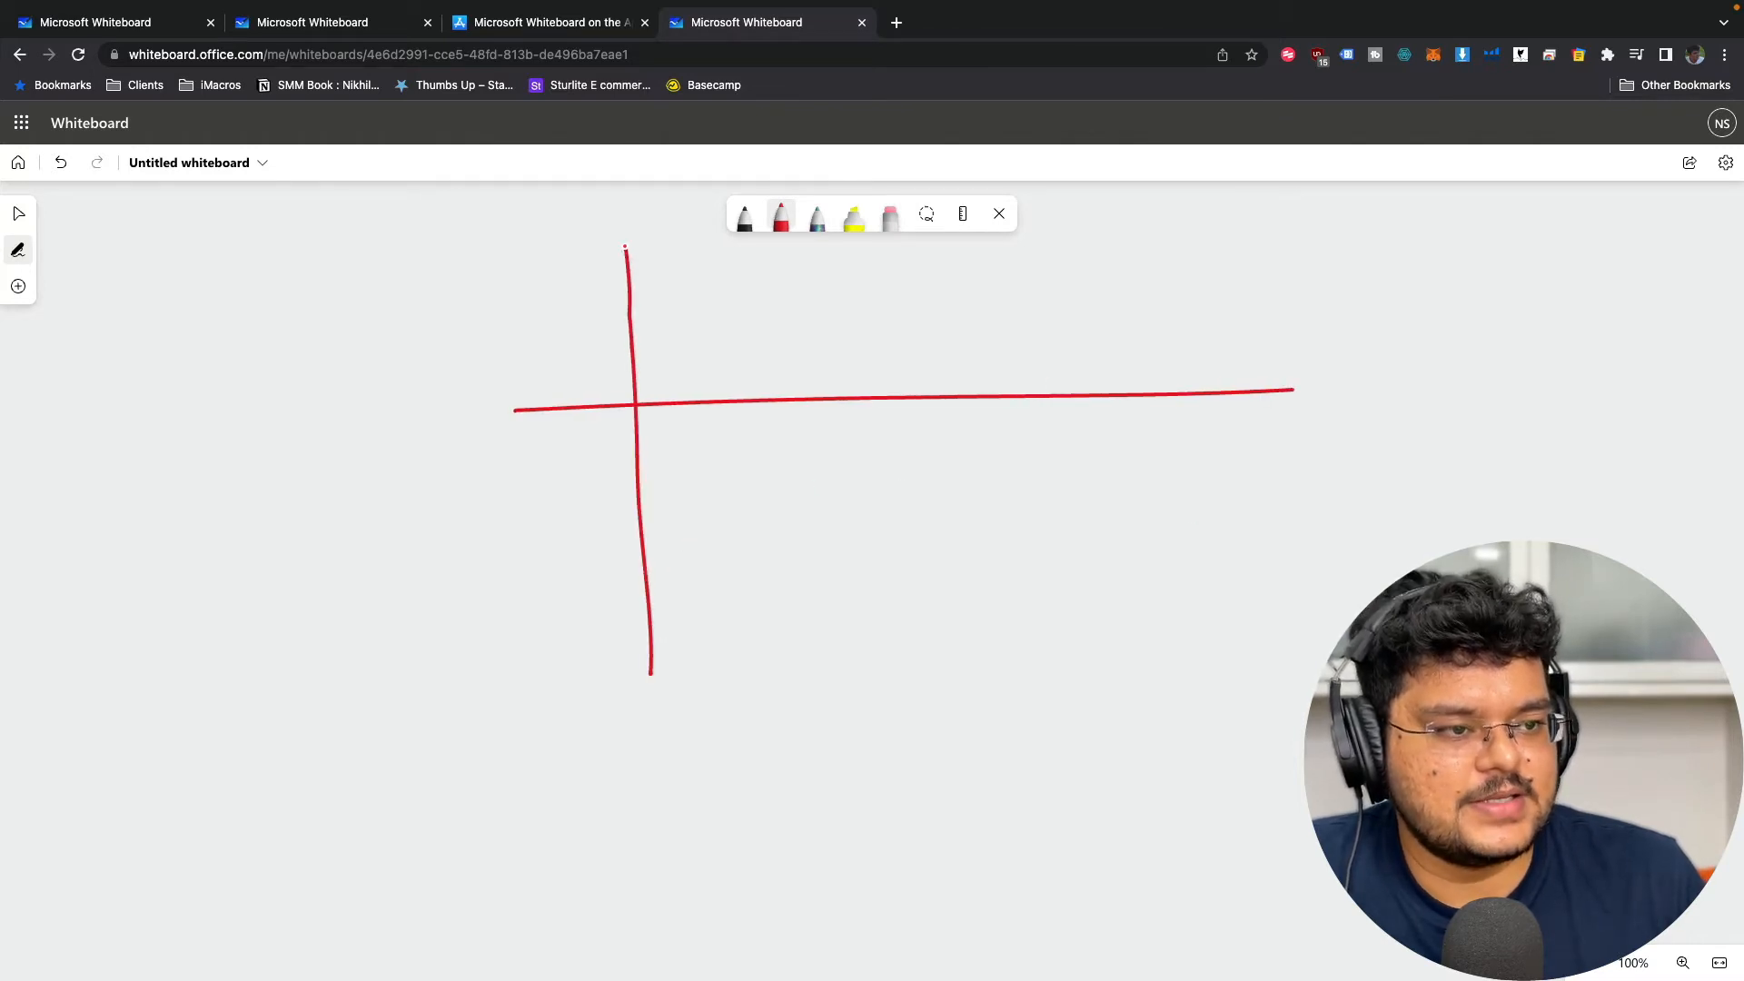
# - Erase the vertical and the horizontal red lines
pyautogui.click(890, 216)
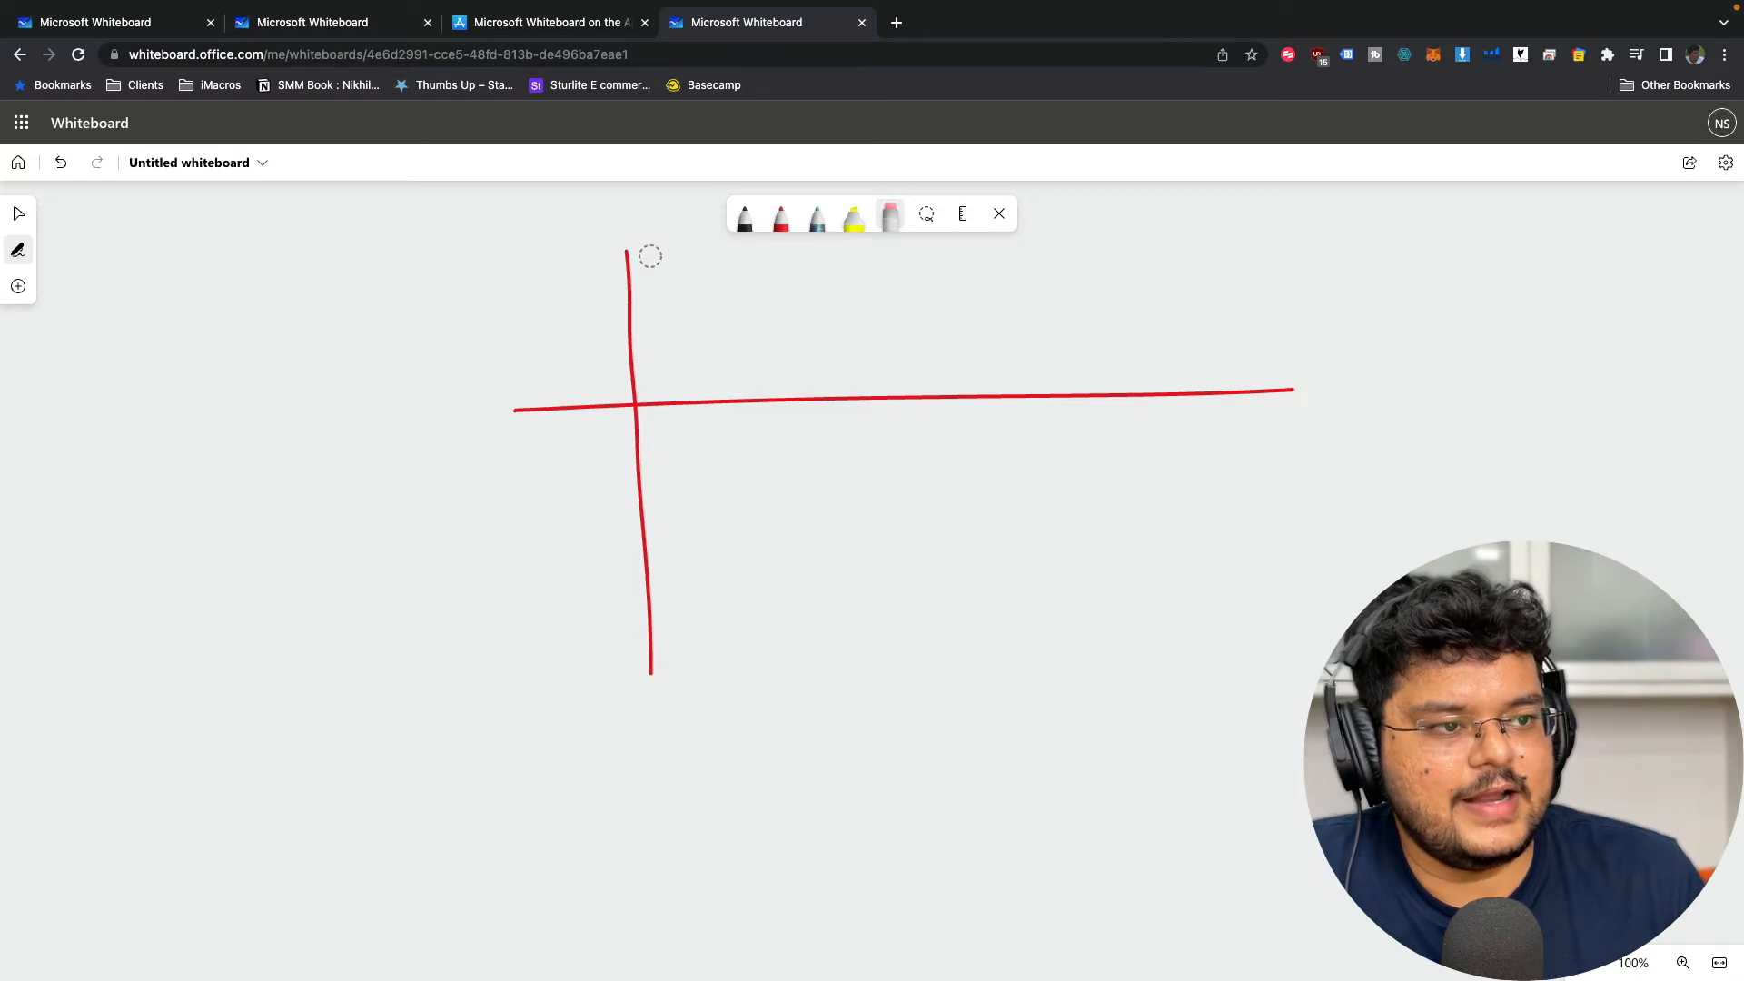
pyautogui.moveTo(651, 256); pyautogui.dragTo(605, 275)
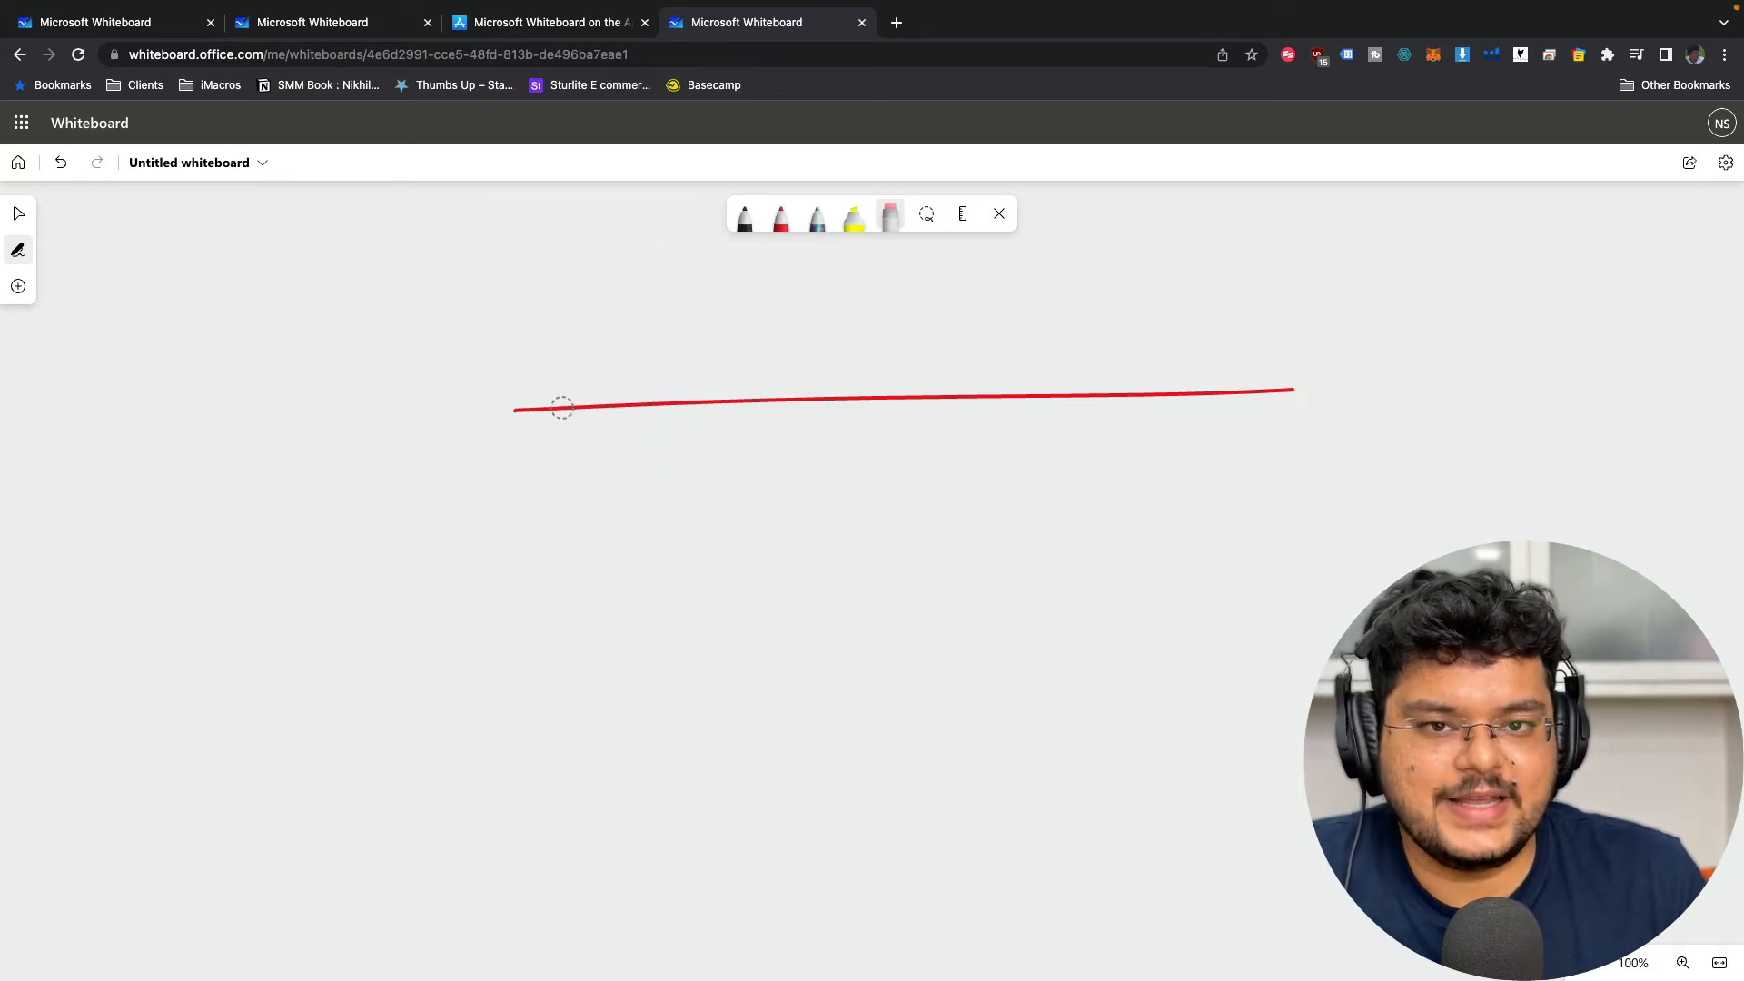
pyautogui.moveTo(510, 369); pyautogui.dragTo(536, 495)
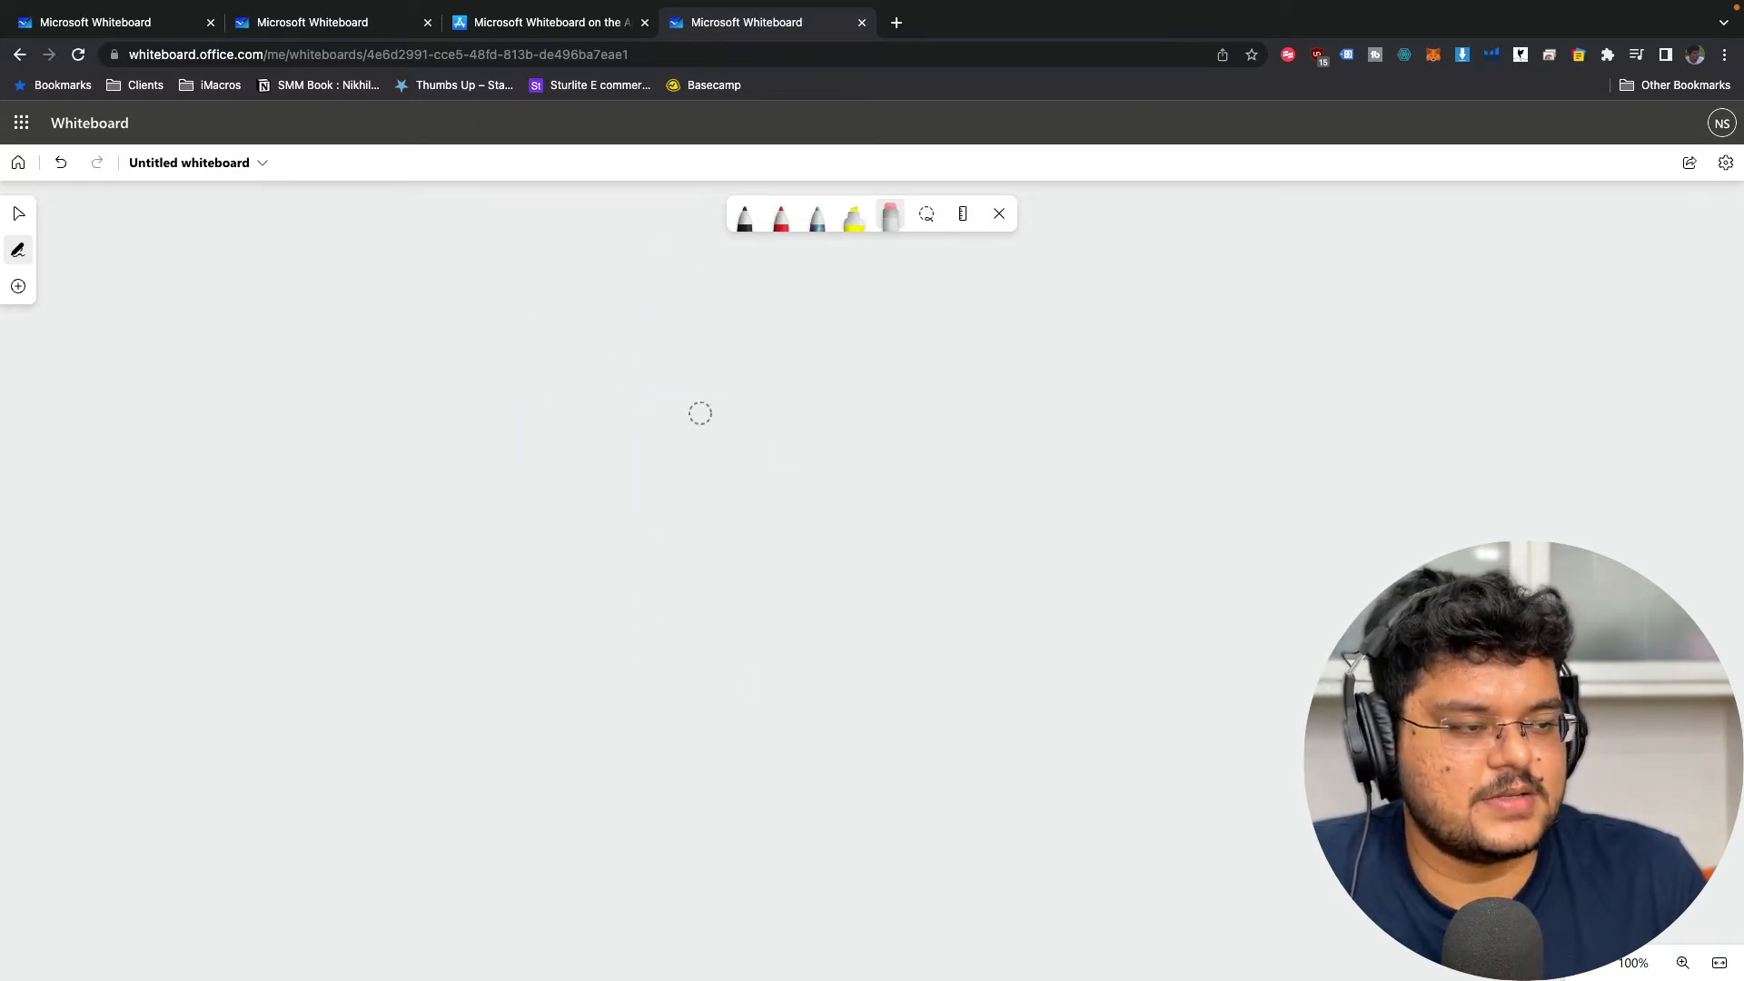
# - Scatter separate short strokes across the board with the black pen
pyautogui.click(935, 218)
pyautogui.moveTo(801, 386)
pyautogui.mouseDown()
pyautogui.moveTo(303, 635)
pyautogui.moveTo(875, 397)
pyautogui.moveTo(809, 388)
pyautogui.mouseUp()
pyautogui.click(745, 217)
pyautogui.moveTo(531, 255); pyautogui.dragTo(463, 434)
pyautogui.moveTo(768, 561); pyautogui.dragTo(1132, 602)
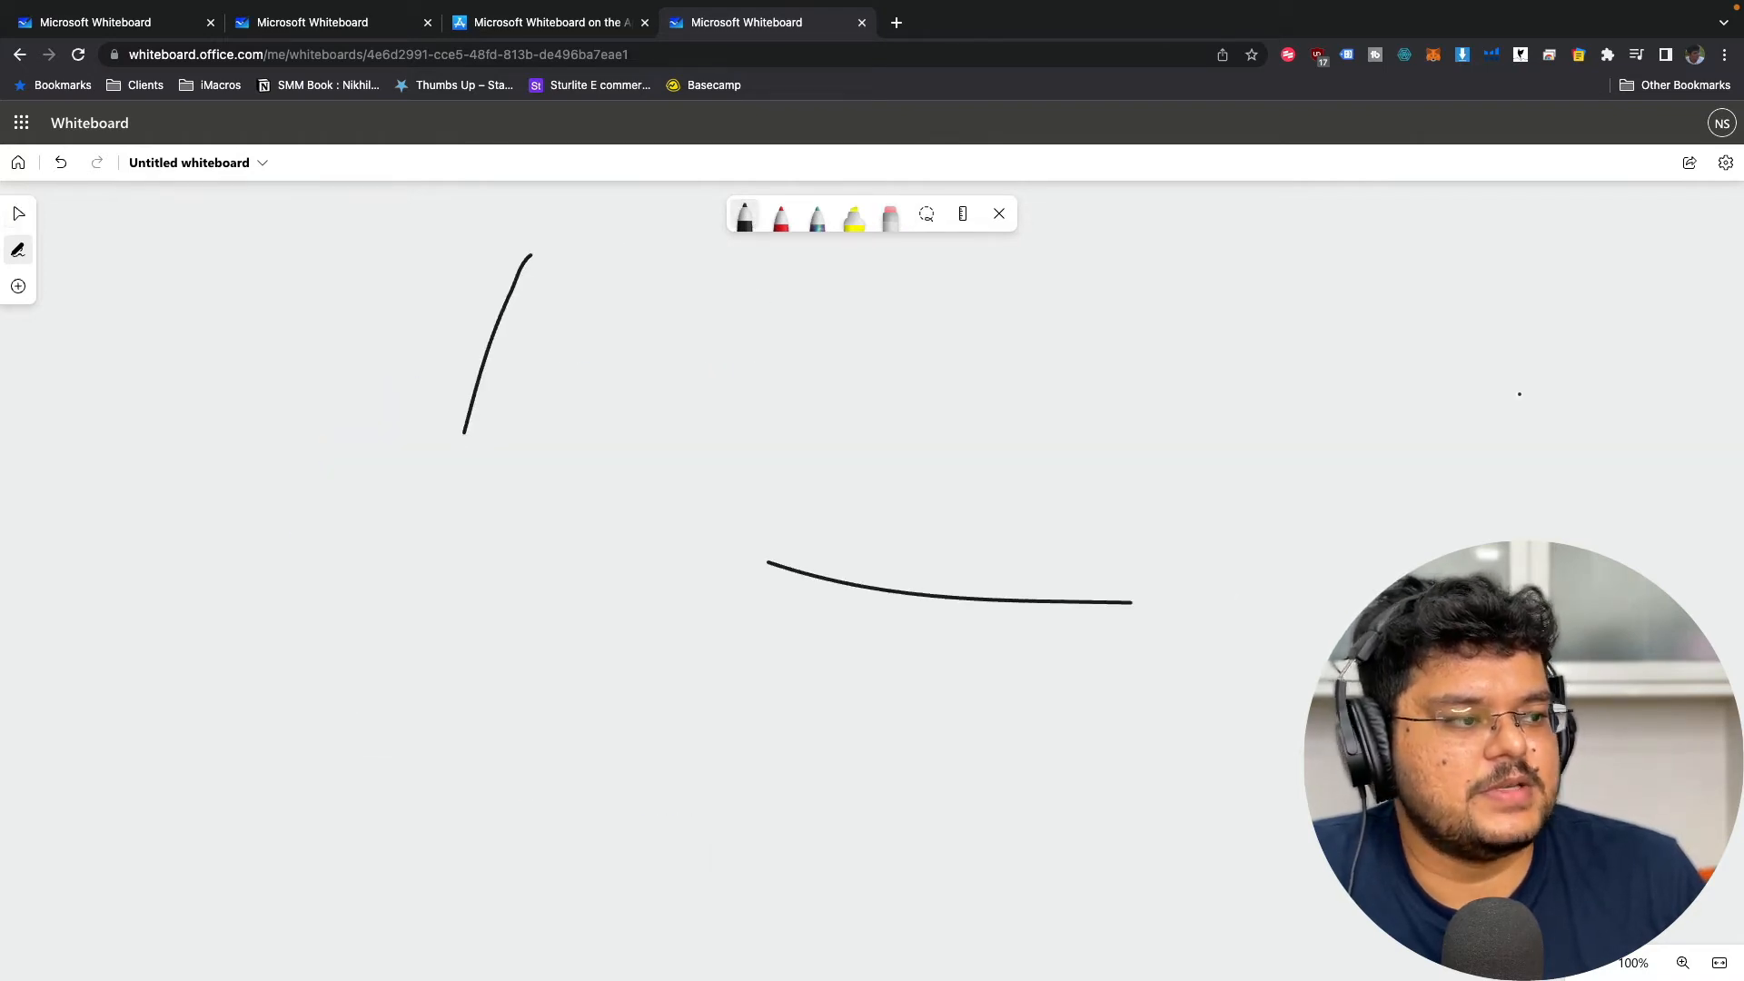
pyautogui.moveTo(1562, 327); pyautogui.dragTo(1530, 365)
pyautogui.moveTo(1574, 469); pyautogui.dragTo(1550, 542)
pyautogui.moveTo(739, 747); pyautogui.dragTo(960, 797)
pyautogui.moveTo(606, 566); pyautogui.dragTo(600, 654)
# - Lasso the black strokes around the middle curve, leaving that curve out, and delete the selected ones
pyautogui.click(927, 215)
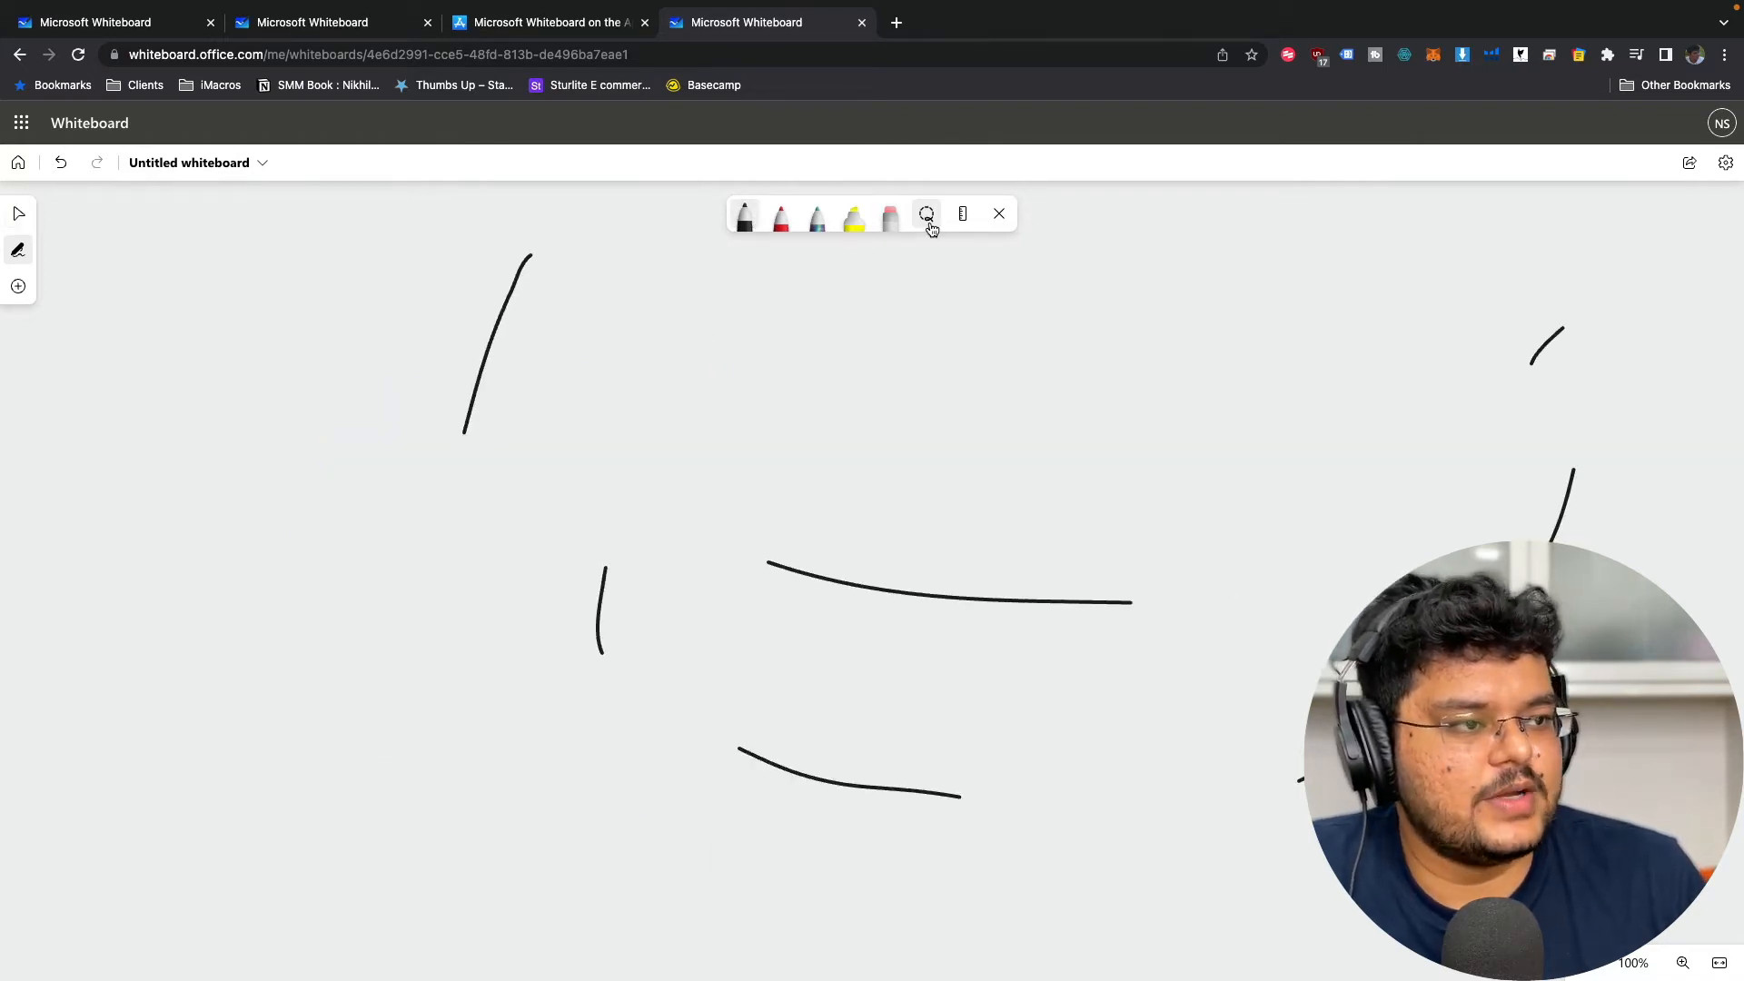
pyautogui.moveTo(565, 238)
pyautogui.mouseDown()
pyautogui.moveTo(331, 409)
pyautogui.moveTo(752, 976)
pyautogui.moveTo(914, 954)
pyautogui.moveTo(1016, 813)
pyautogui.moveTo(704, 704)
pyautogui.moveTo(671, 522)
pyautogui.moveTo(565, 241)
pyautogui.mouseUp()
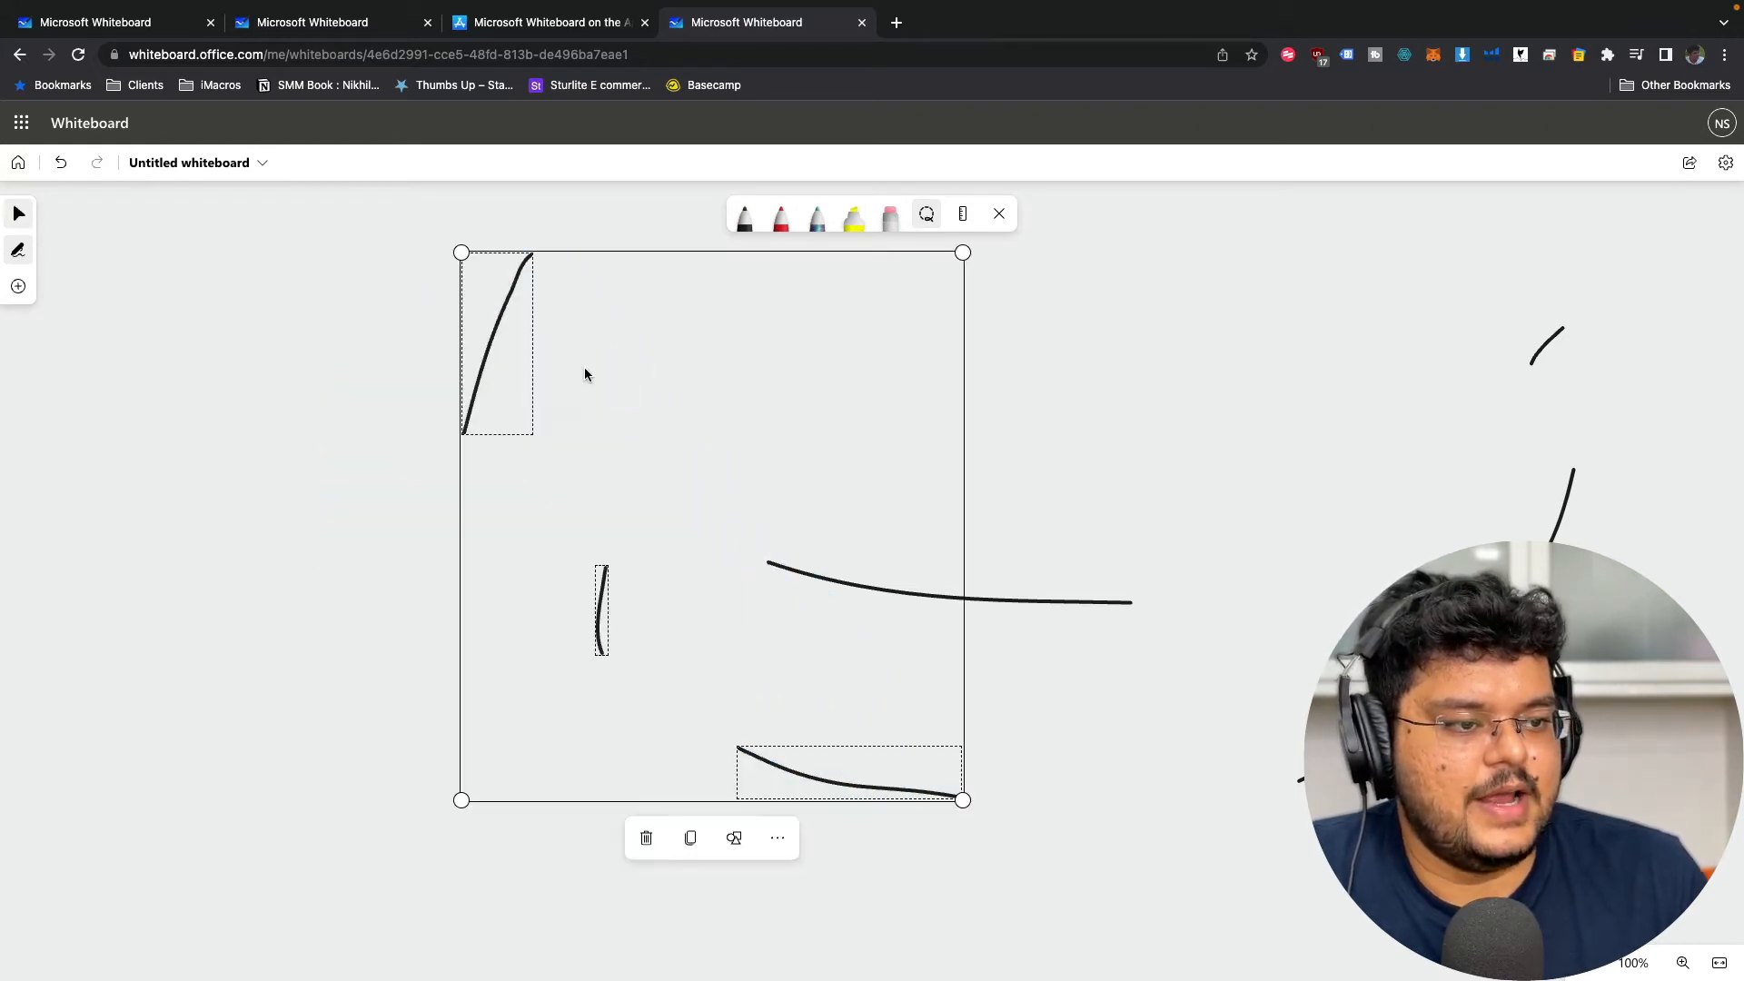
pyautogui.moveTo(602, 614); pyautogui.dragTo(463, 595)
pyautogui.press('Delete')
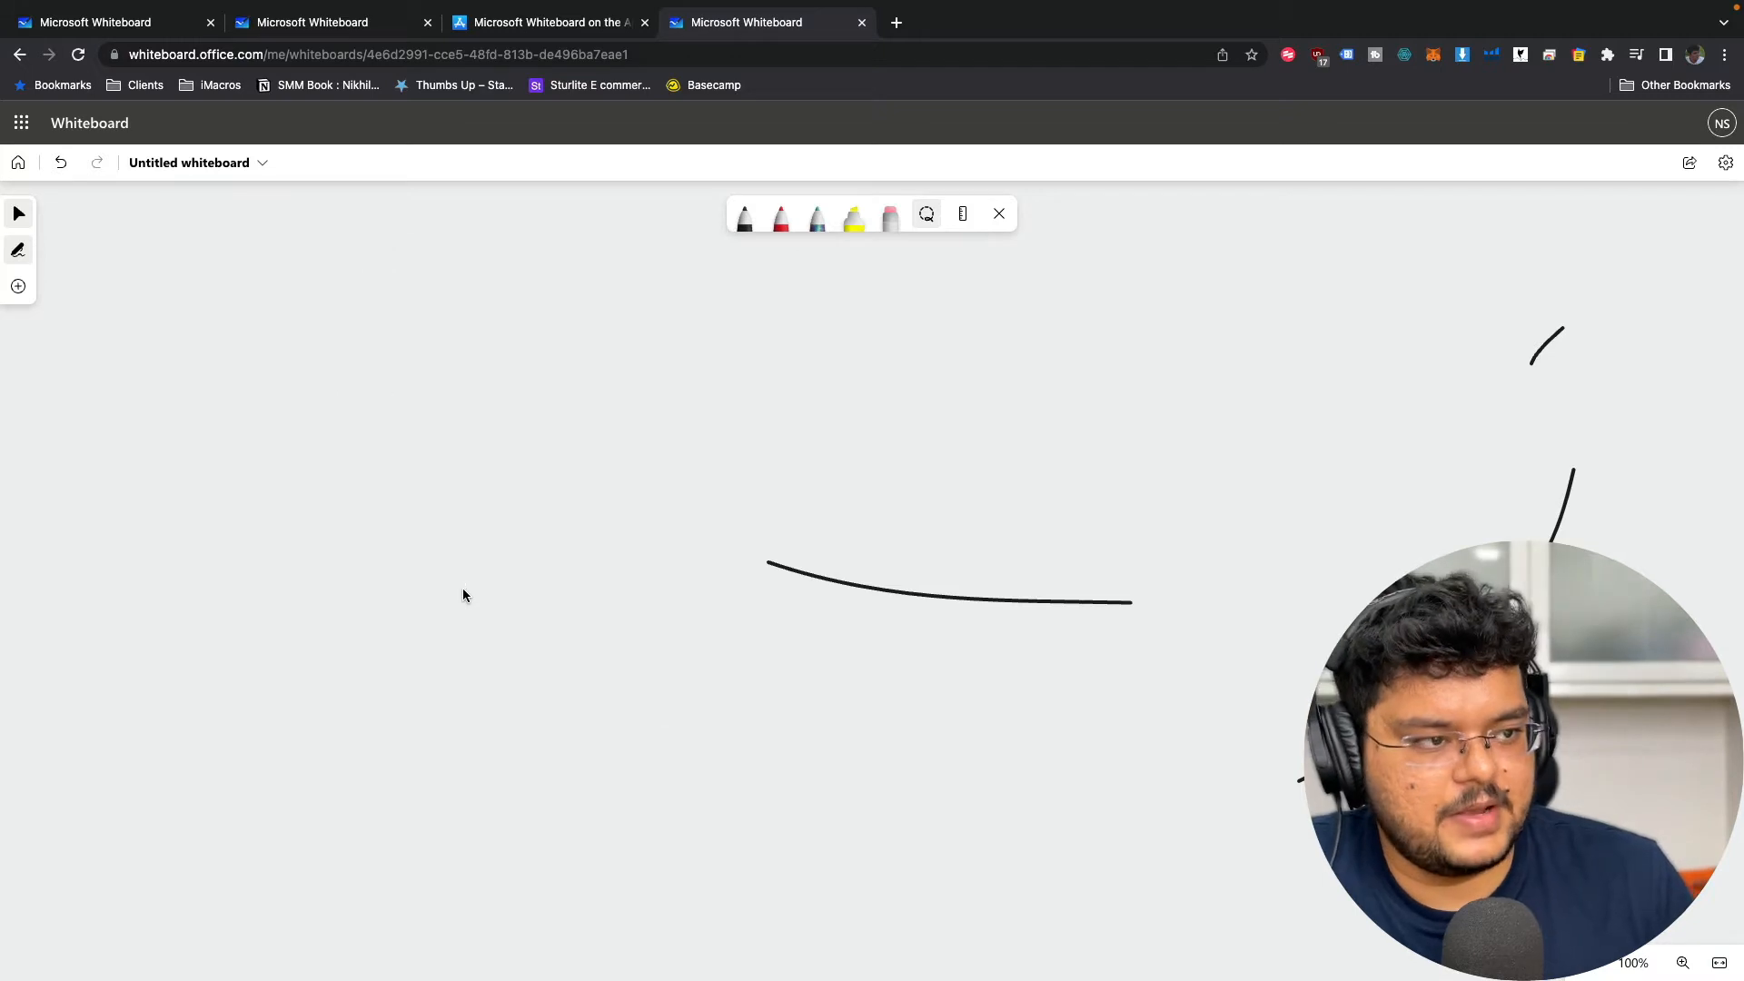
# - Try to turn on the ruler, and close the drawing tools
pyautogui.click(961, 224)
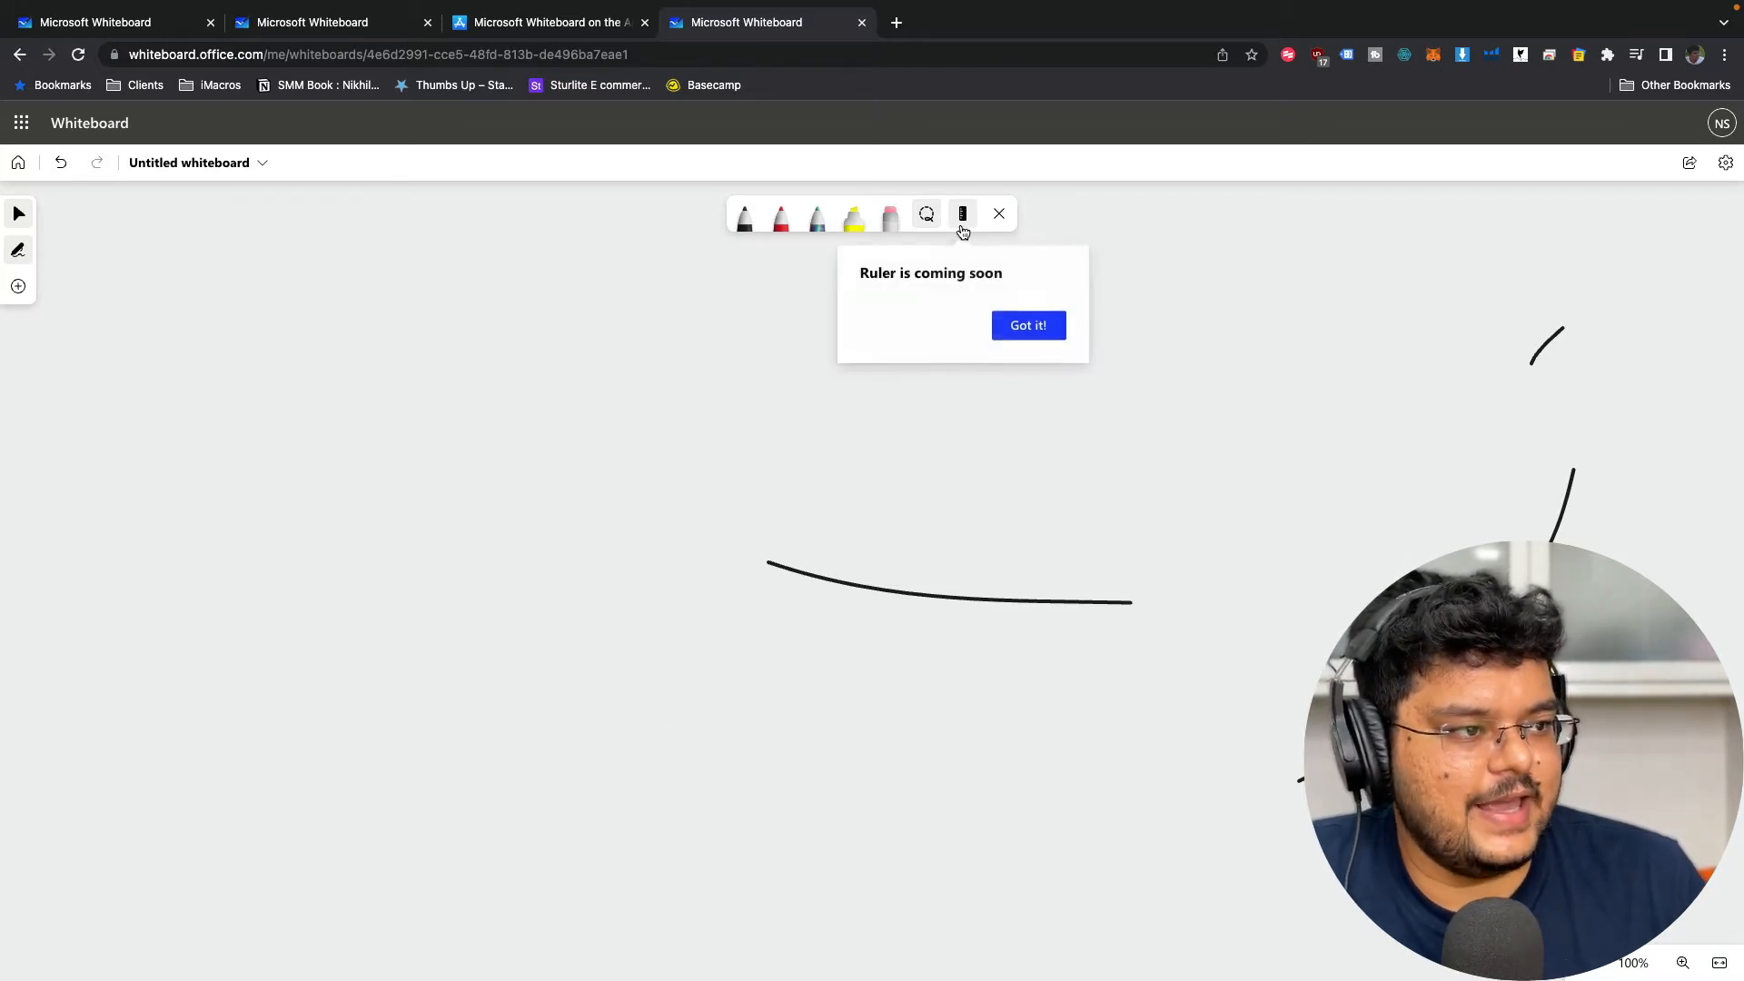
pyautogui.click(1029, 328)
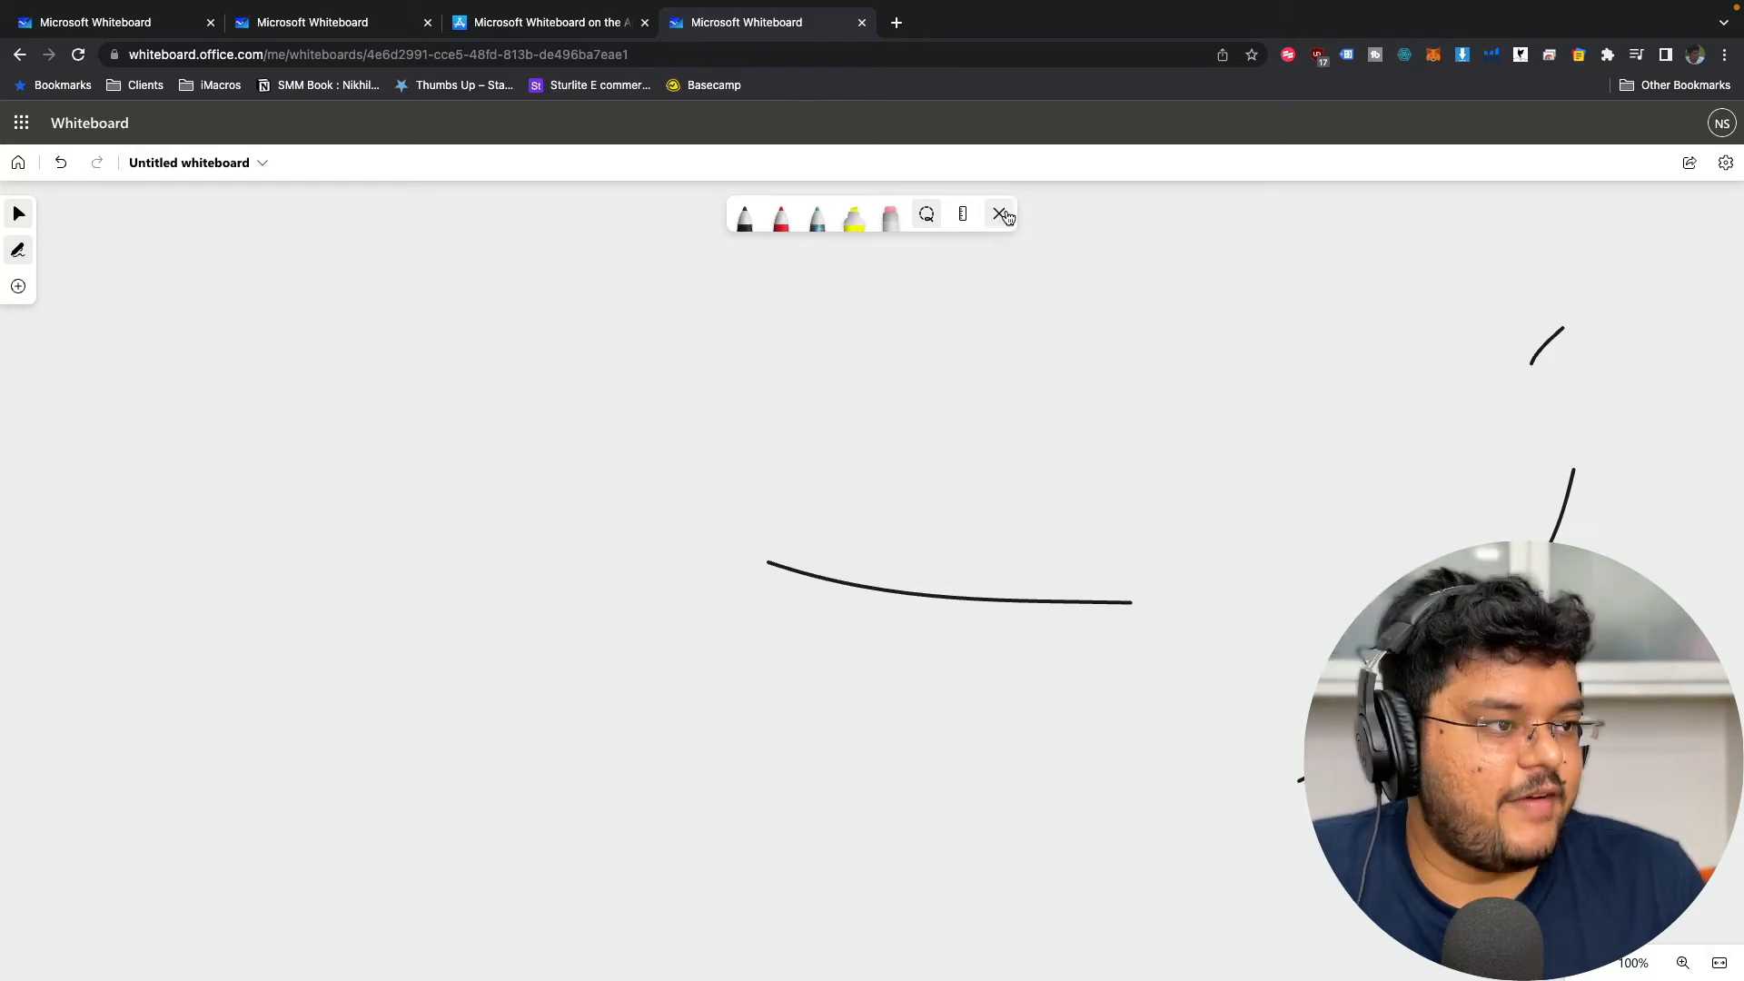
pyautogui.click(999, 214)
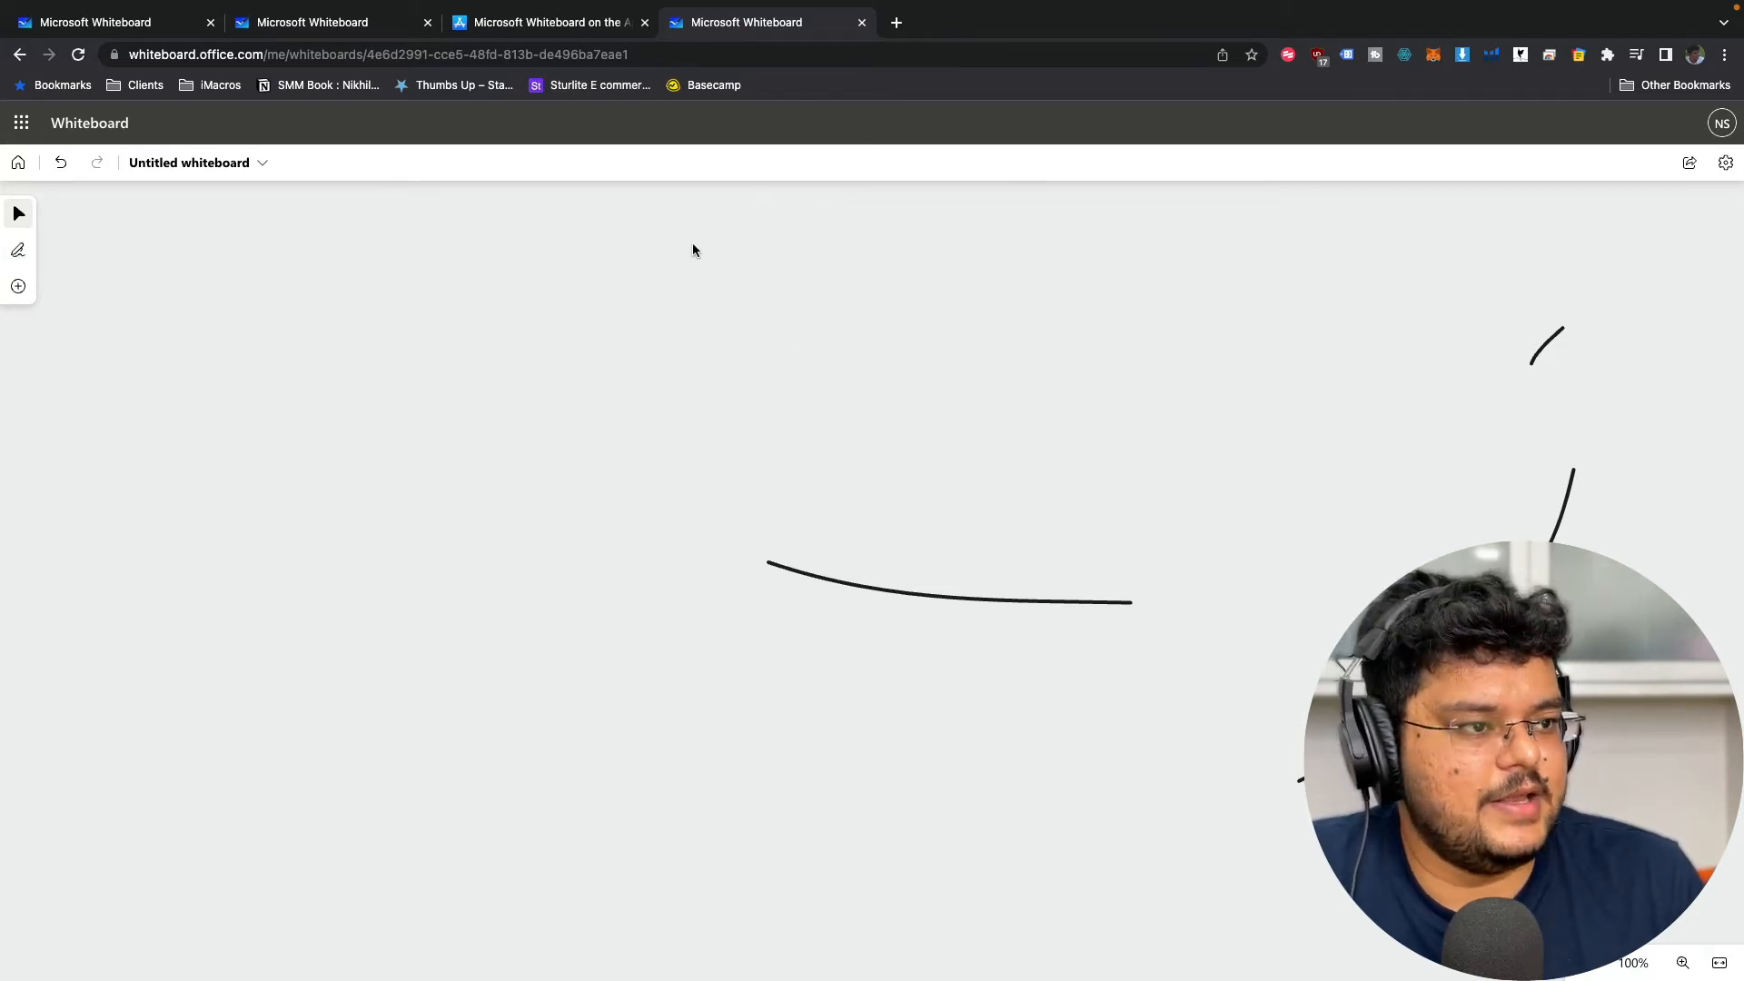
# - Draw three large freehand black strokes above the middle curve, hiding the drawing tools after the first one
pyautogui.click(17, 249)
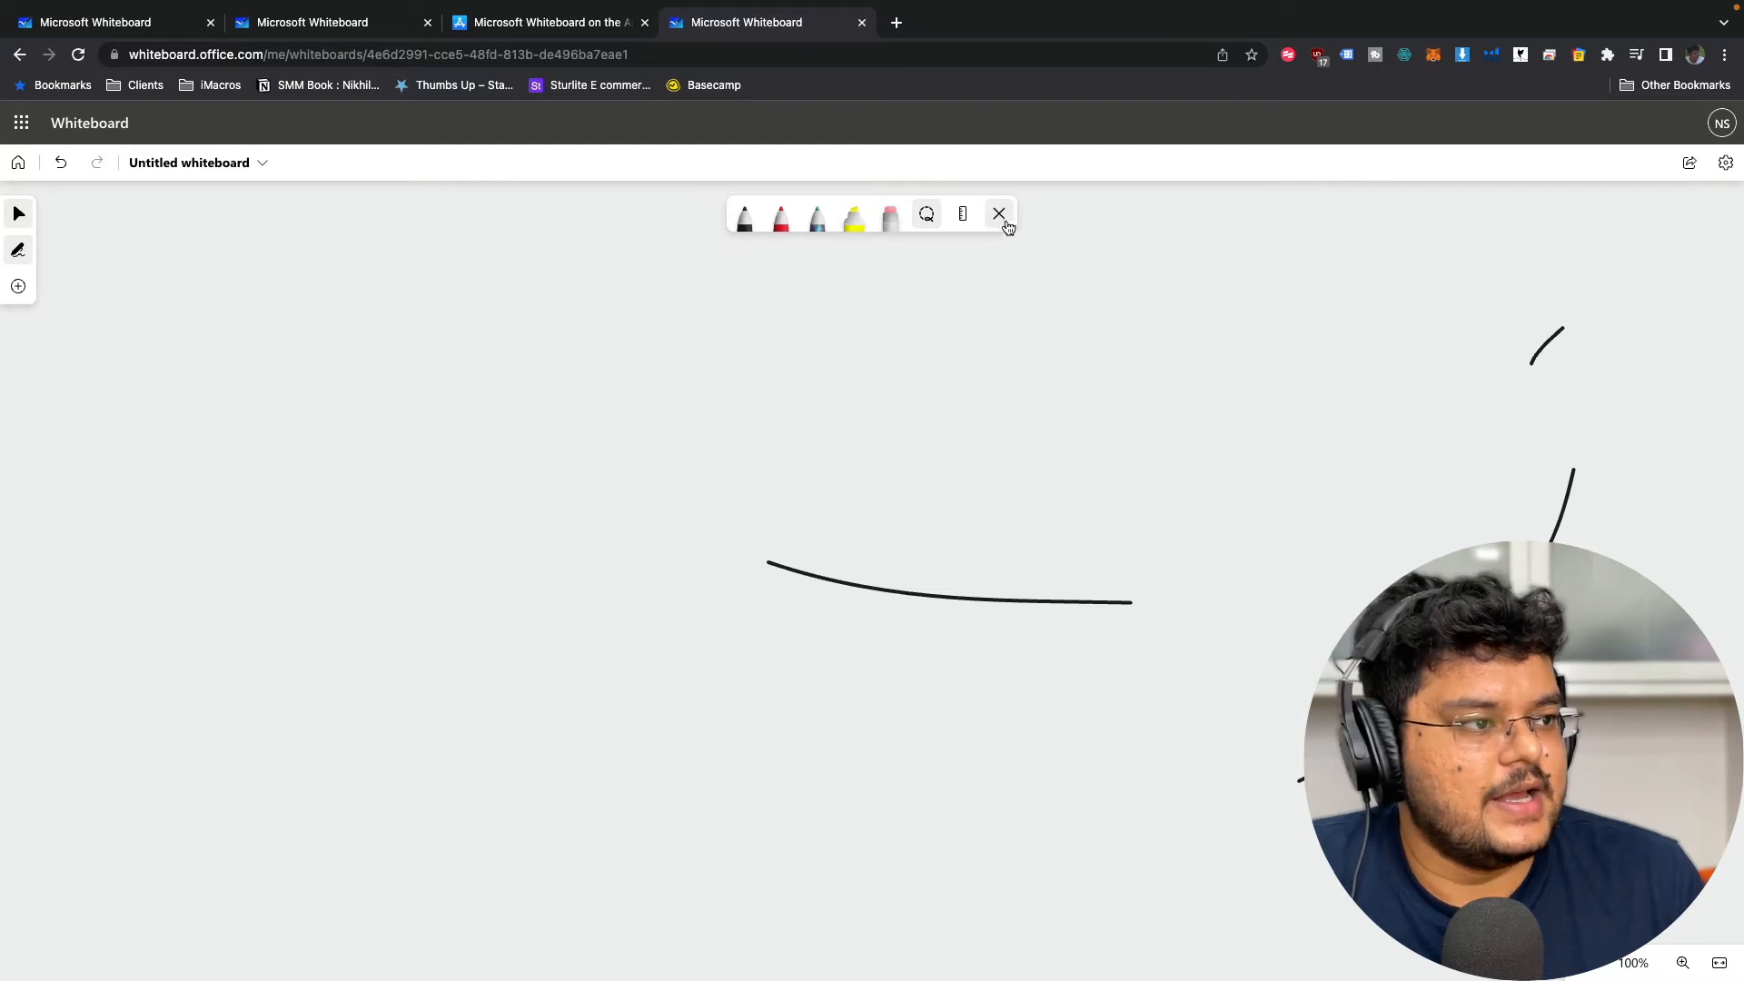
pyautogui.click(740, 209)
pyautogui.moveTo(613, 249)
pyautogui.mouseDown()
pyautogui.moveTo(732, 534)
pyautogui.moveTo(859, 532)
pyautogui.mouseUp()
pyautogui.click(997, 213)
pyautogui.moveTo(695, 324); pyautogui.dragTo(1028, 413)
pyautogui.moveTo(1408, 309); pyautogui.dragTo(1205, 505)
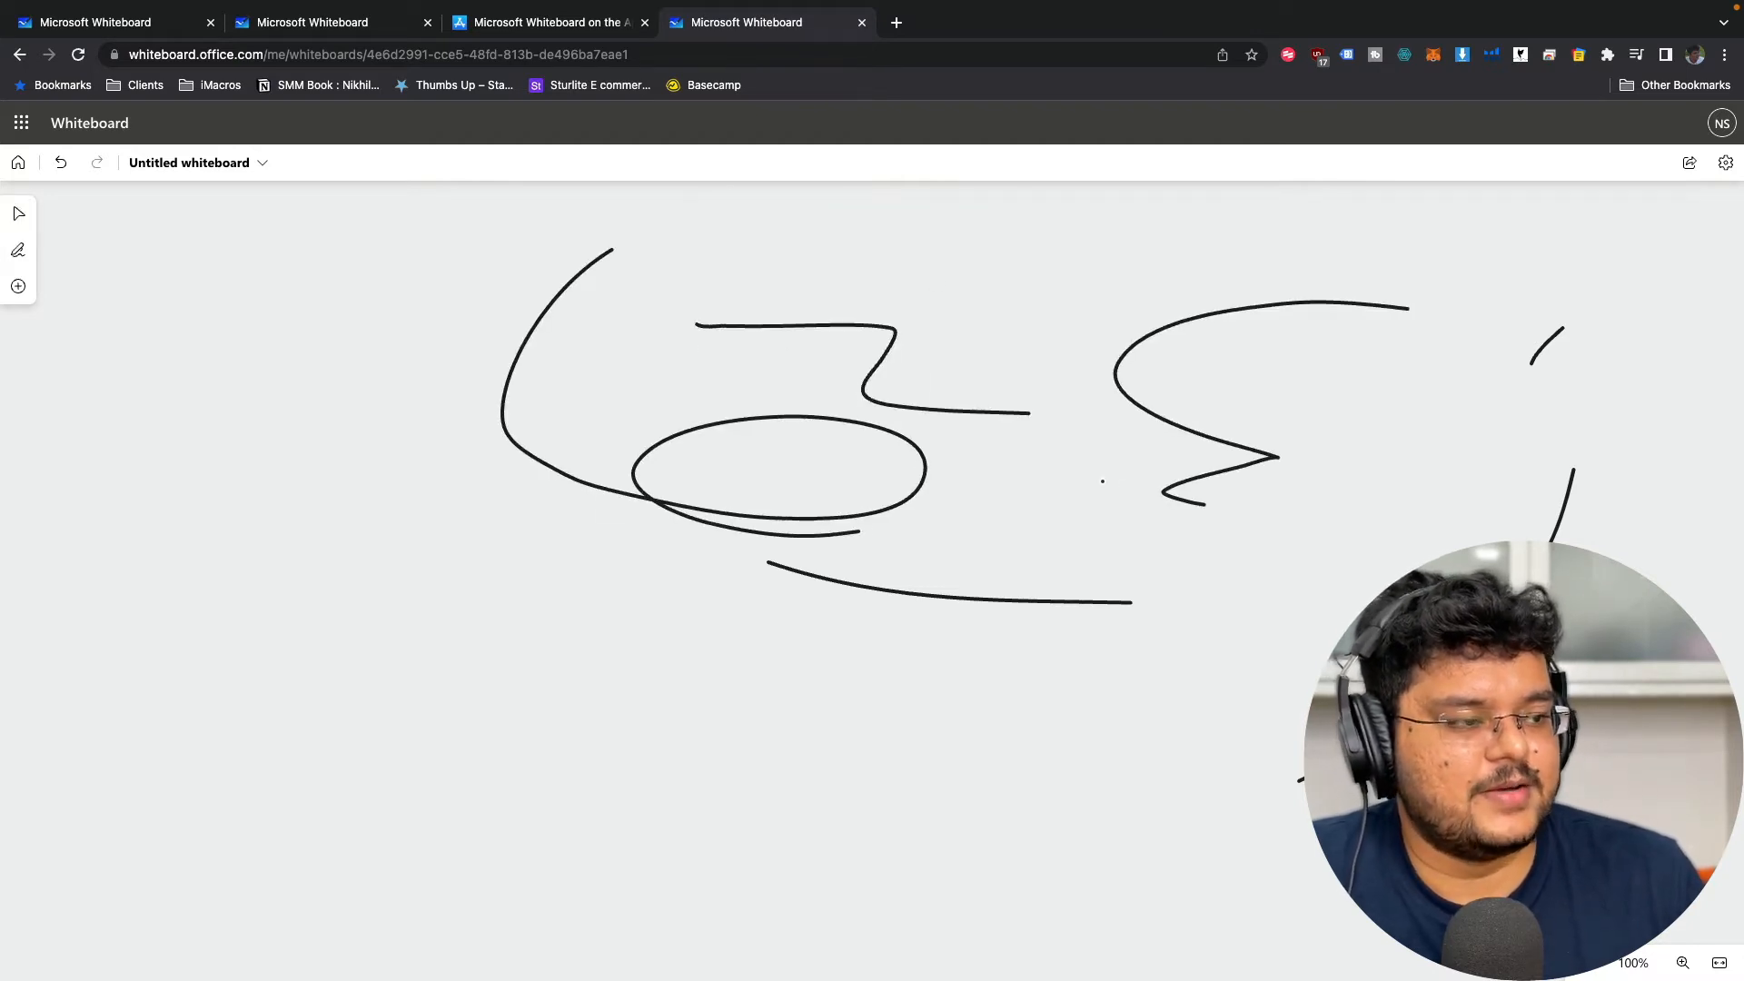
# - Select the group of large black strokes above the middle curve and delete it
pyautogui.click(18, 251)
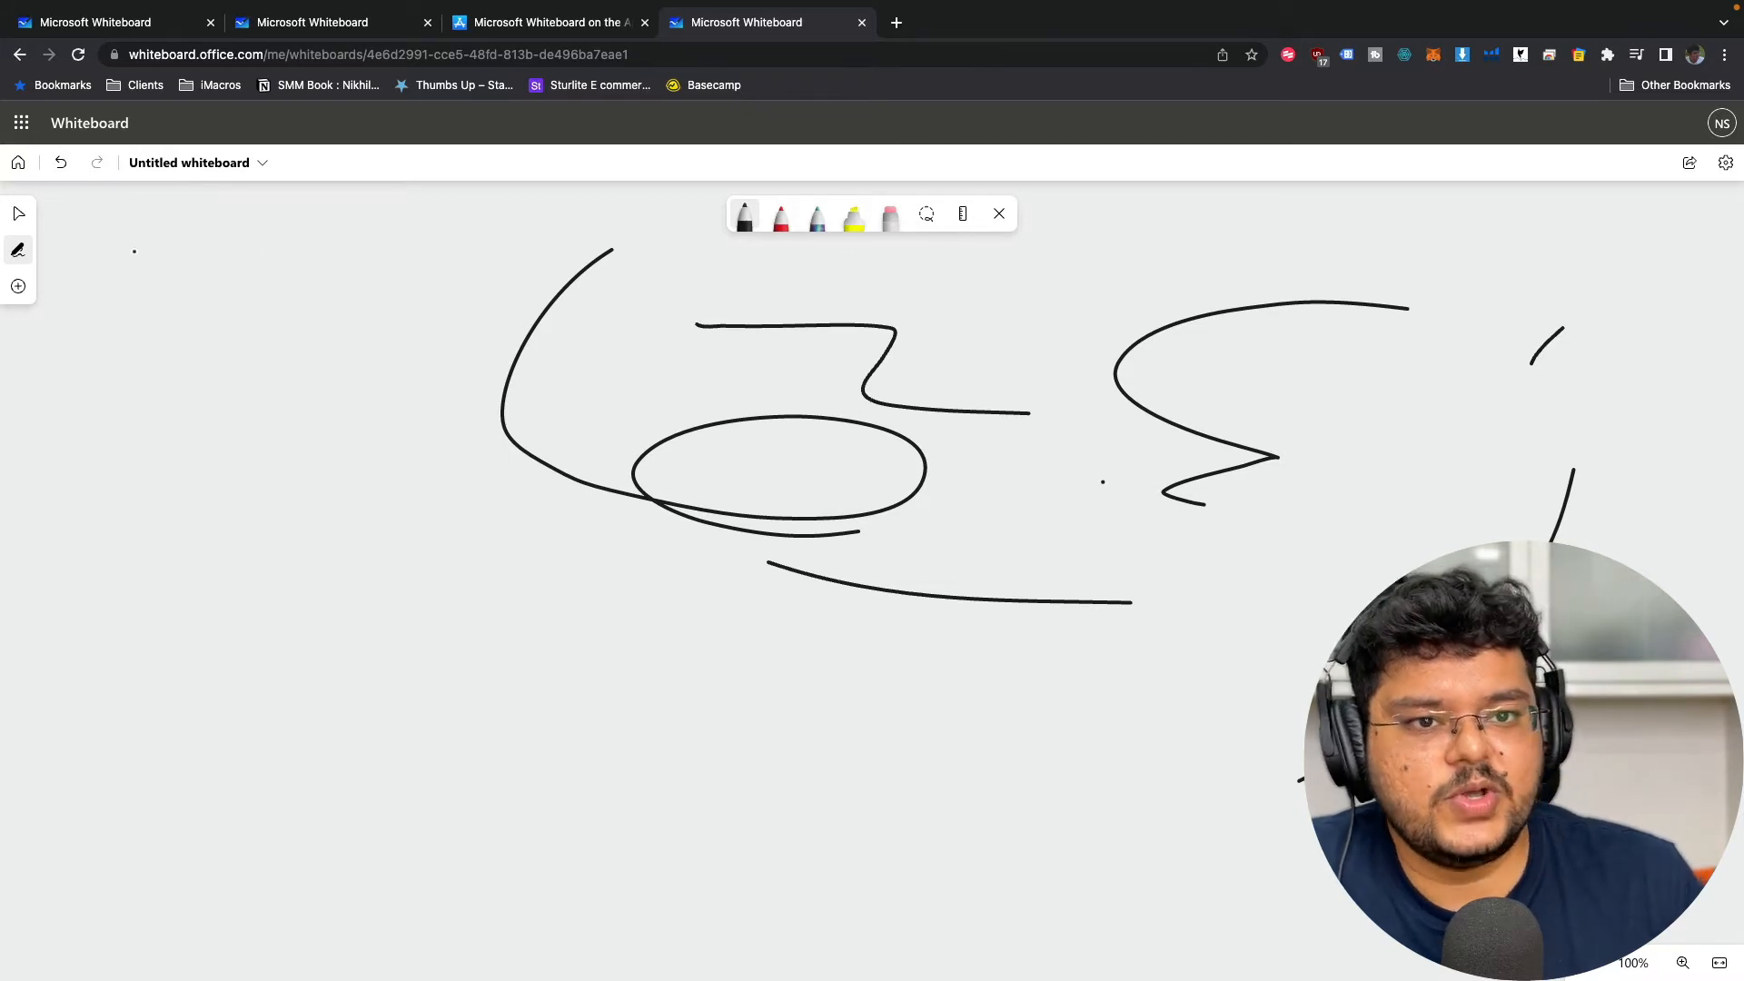
pyautogui.click(18, 213)
pyautogui.click(512, 376)
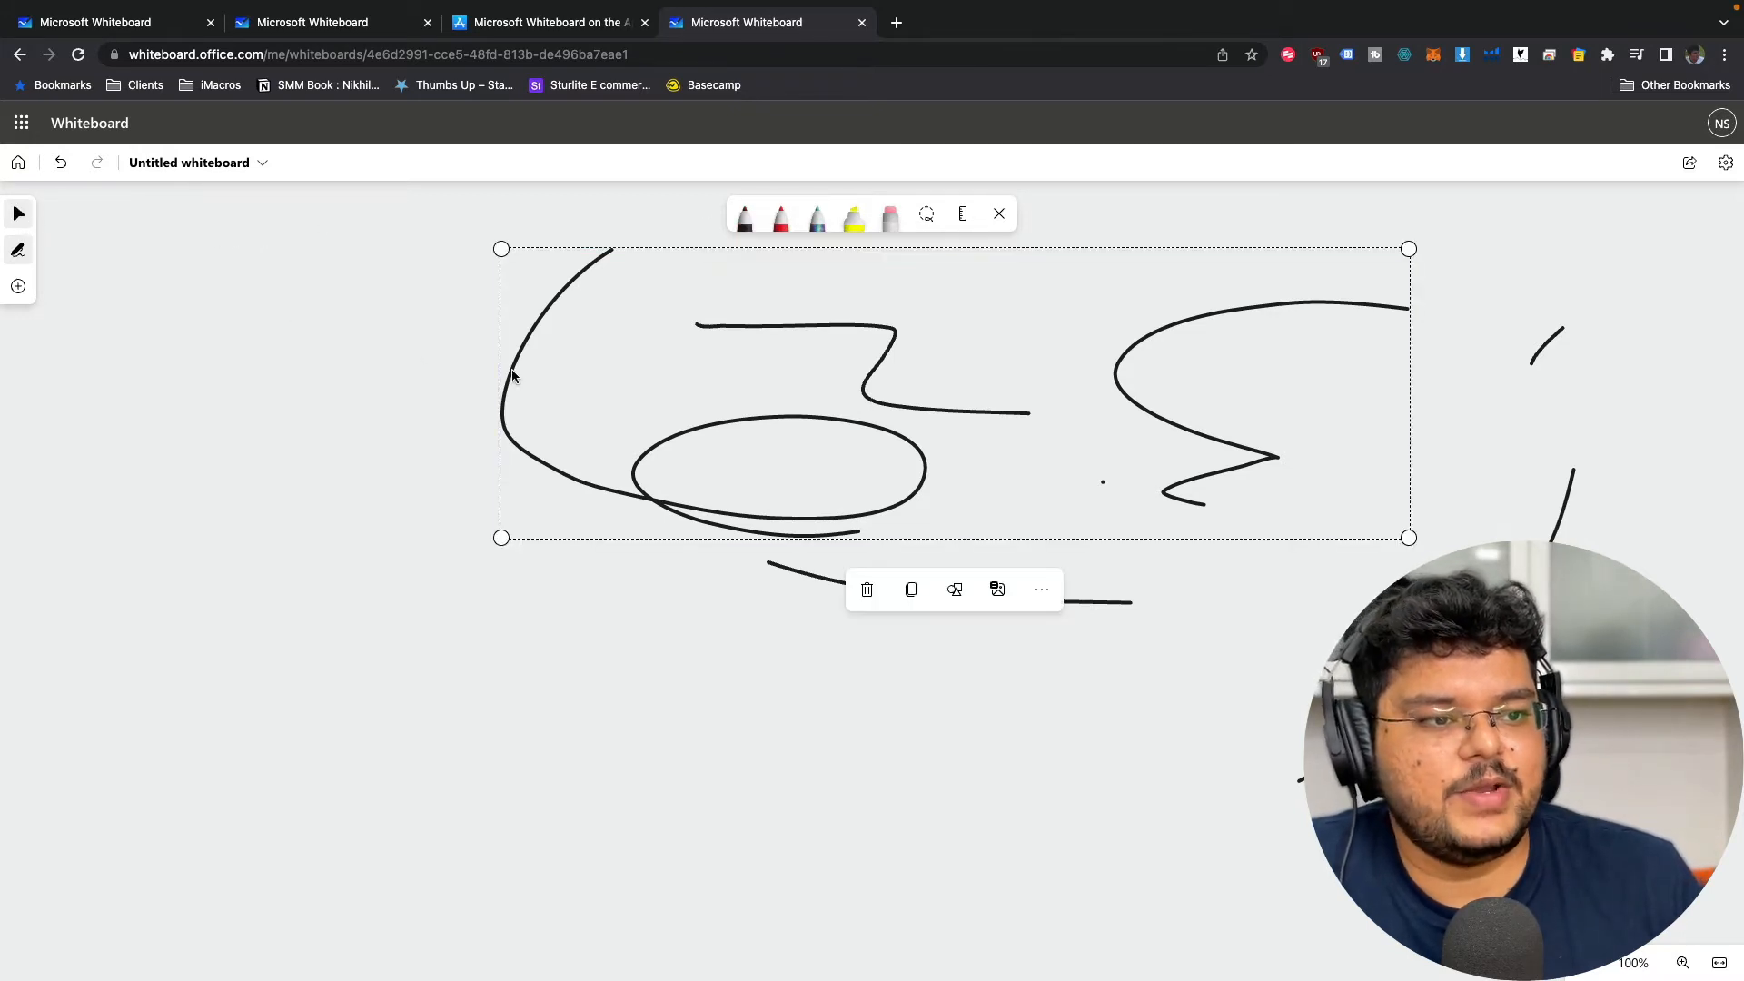
pyautogui.press('Delete')
# - Move the long curved line up and to the left, and place the short diagonal stroke beneath it
pyautogui.click(1032, 603)
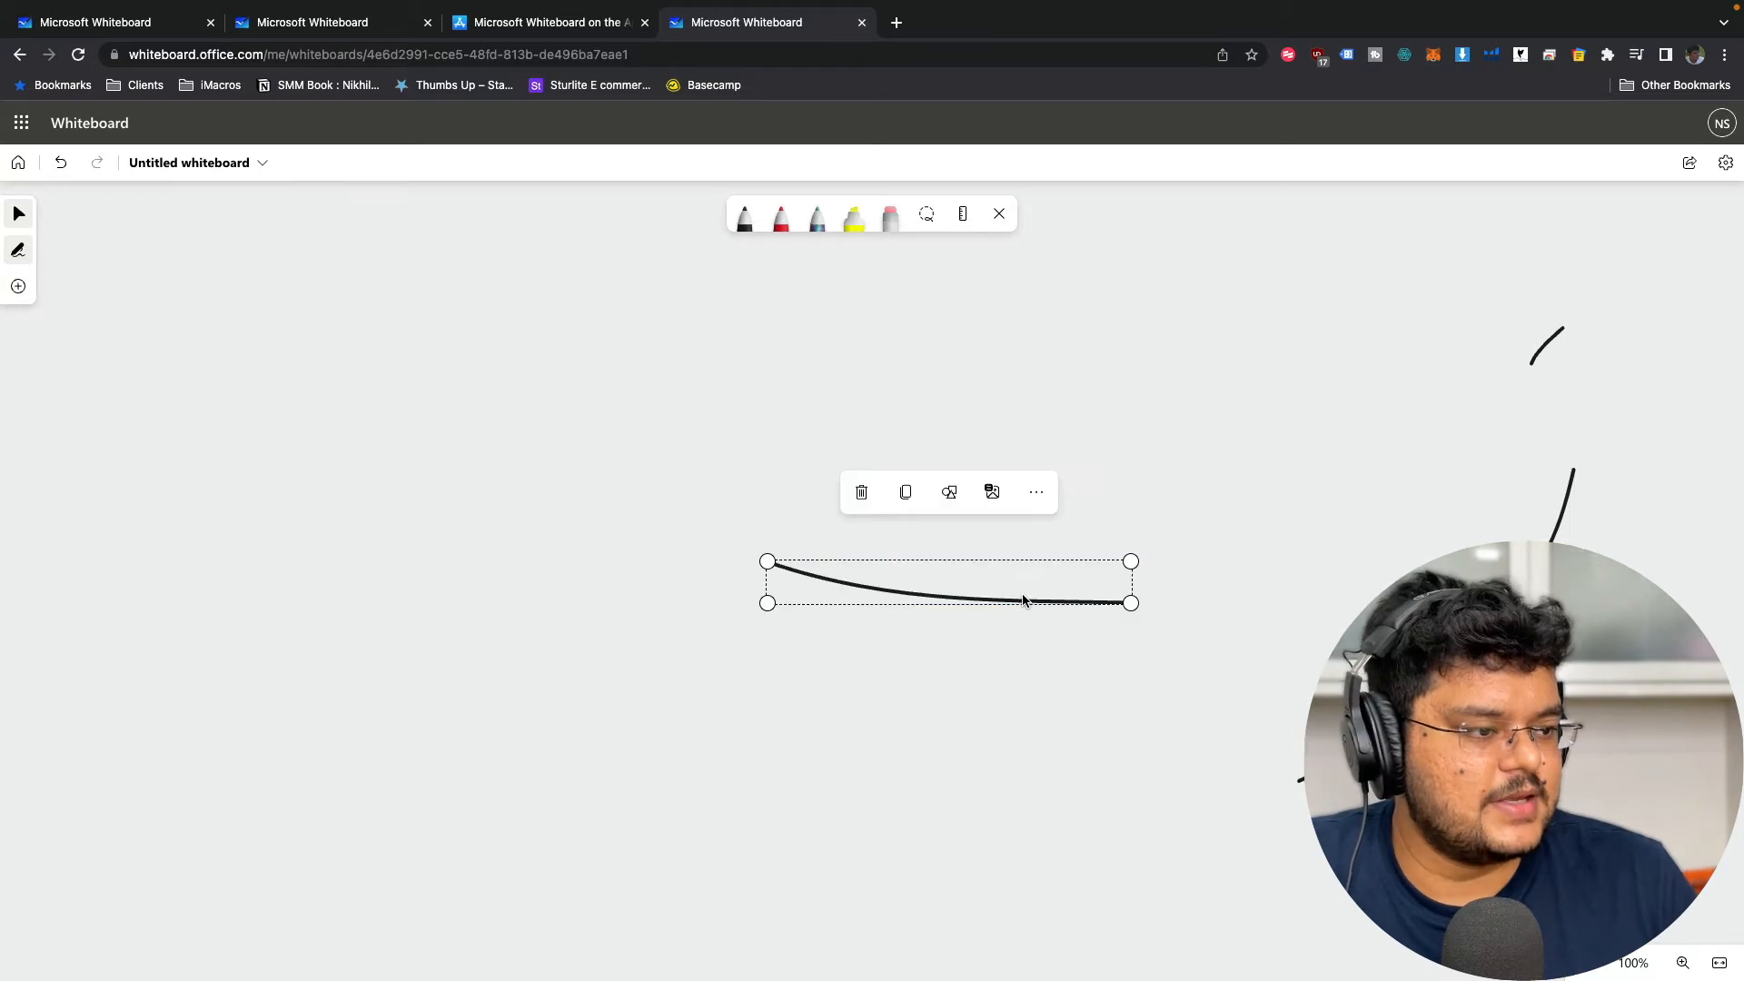
pyautogui.moveTo(1032, 603)
pyautogui.mouseDown()
pyautogui.moveTo(479, 432)
pyautogui.moveTo(471, 716)
pyautogui.moveTo(403, 495)
pyautogui.moveTo(505, 417)
pyautogui.mouseUp()
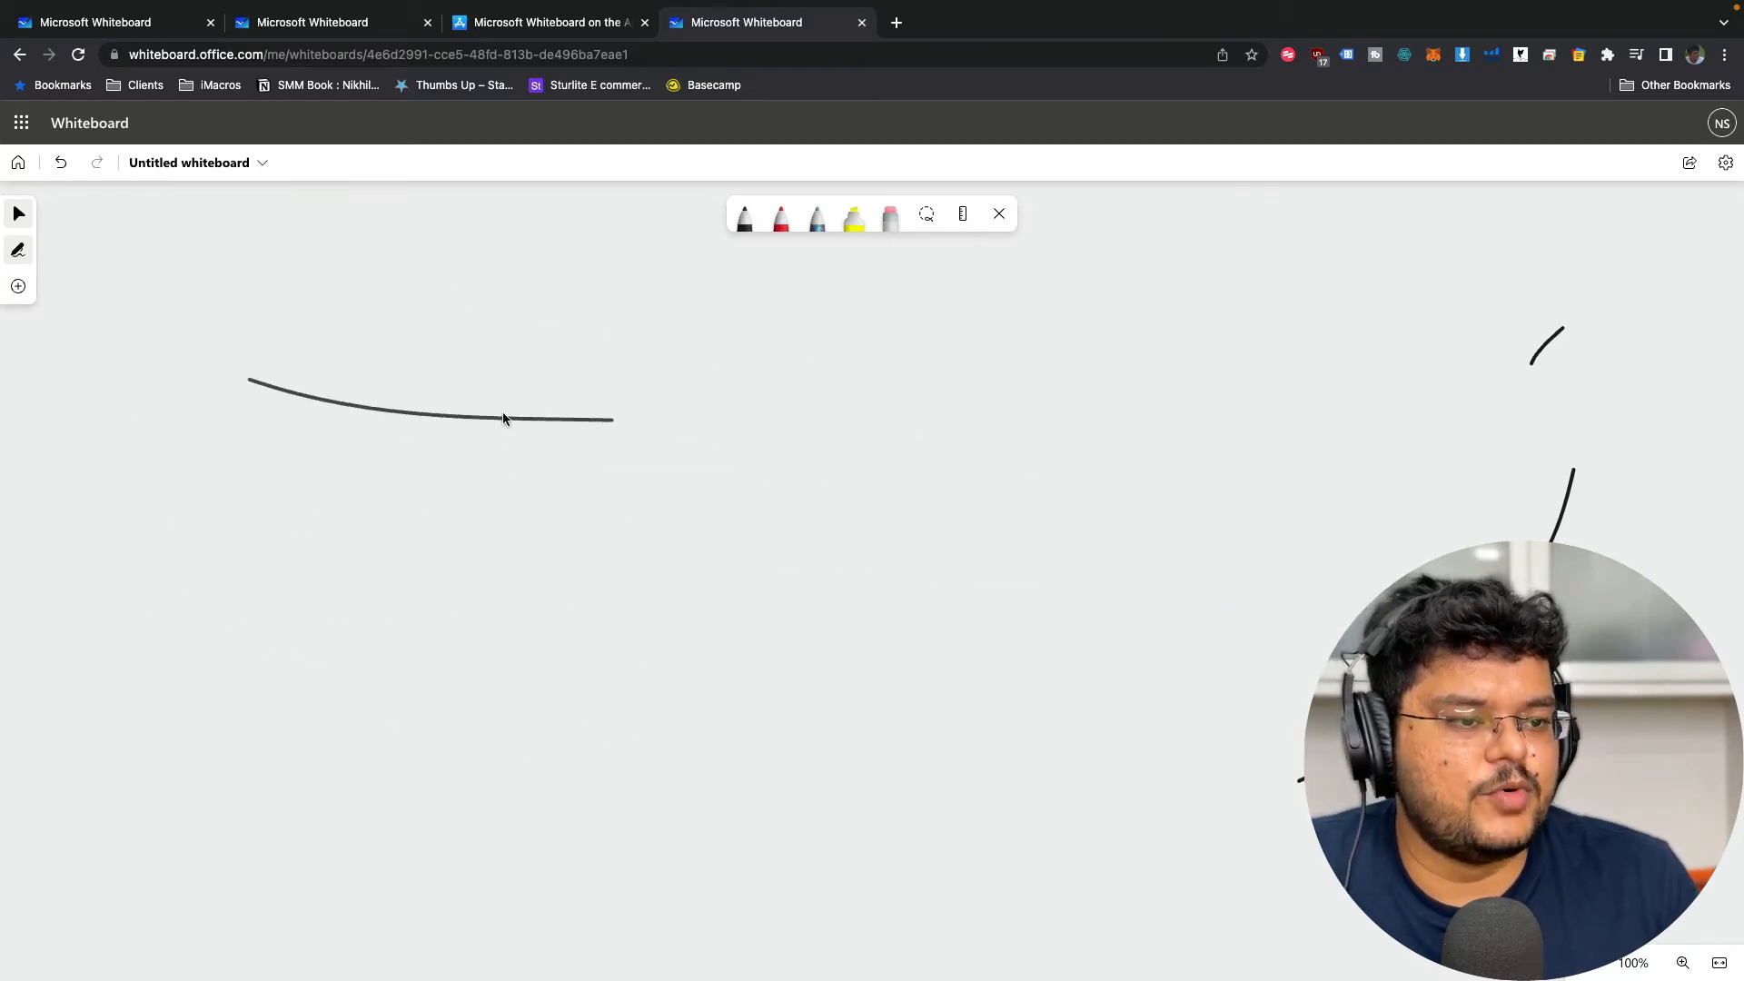
pyautogui.moveTo(1532, 339)
pyautogui.mouseDown()
pyautogui.moveTo(1082, 475)
pyautogui.moveTo(469, 586)
pyautogui.mouseUp()
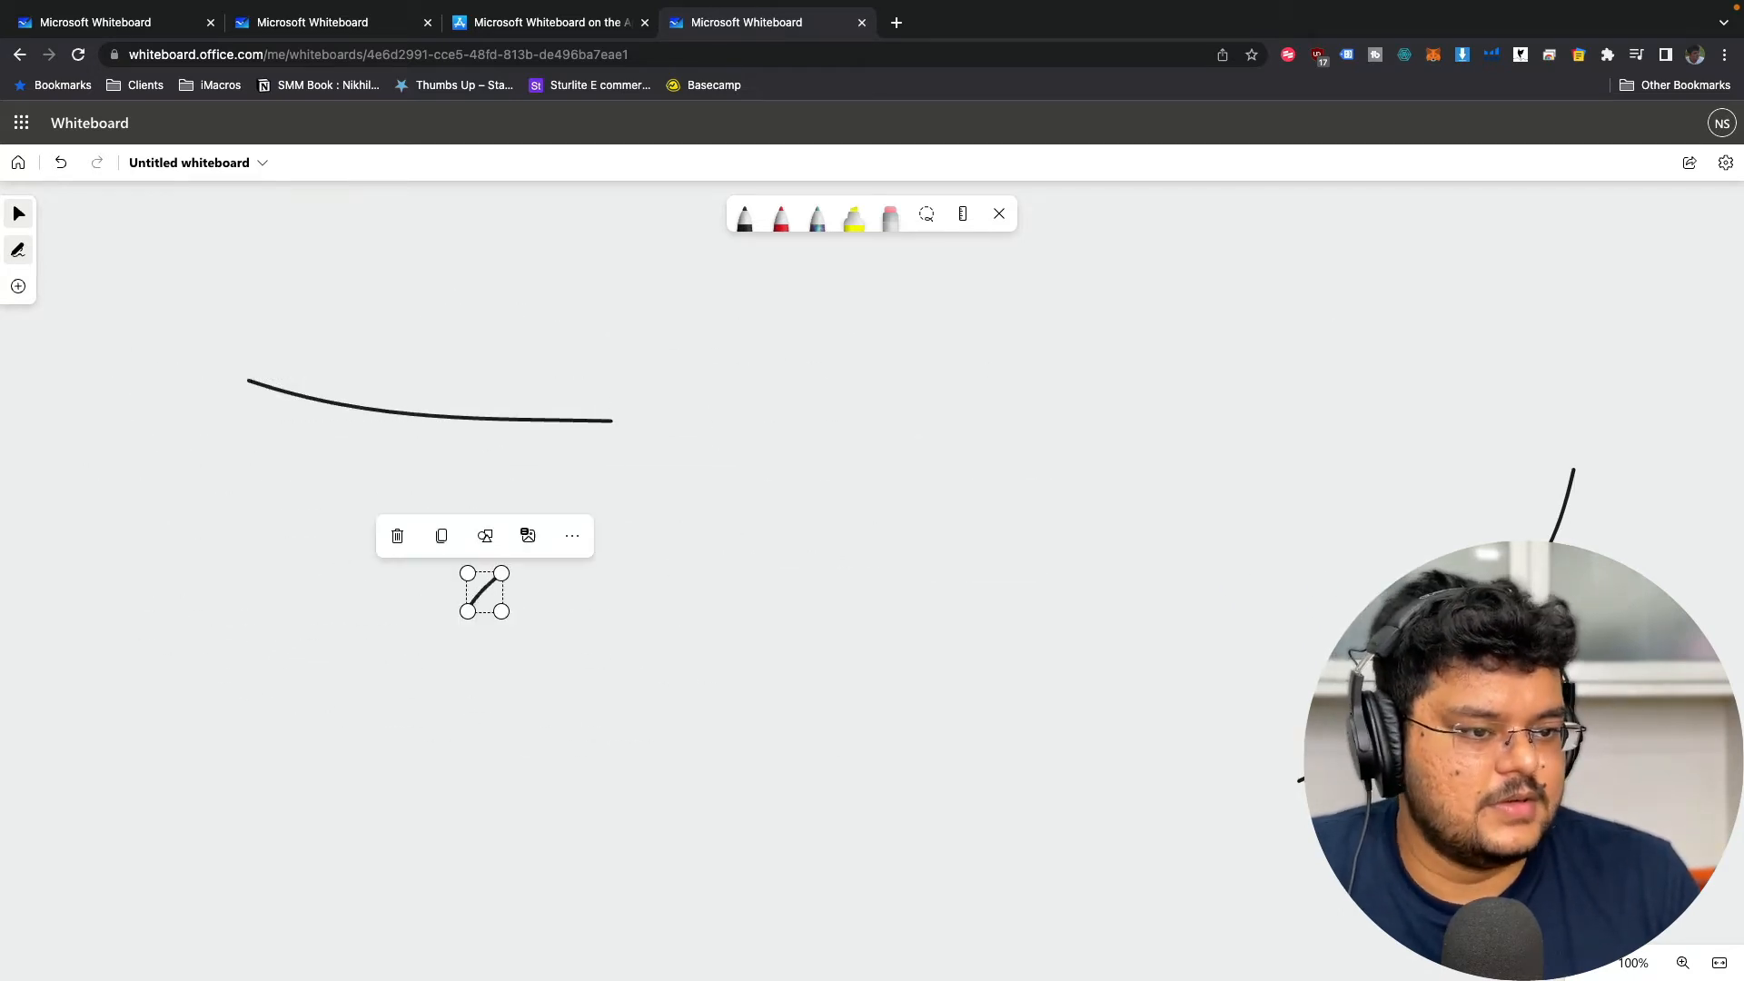
pyautogui.moveTo(949, 481)
pyautogui.mouseDown()
pyautogui.moveTo(915, 477)
pyautogui.moveTo(1156, 564)
pyautogui.moveTo(1078, 509)
pyautogui.moveTo(949, 506)
pyautogui.mouseUp()
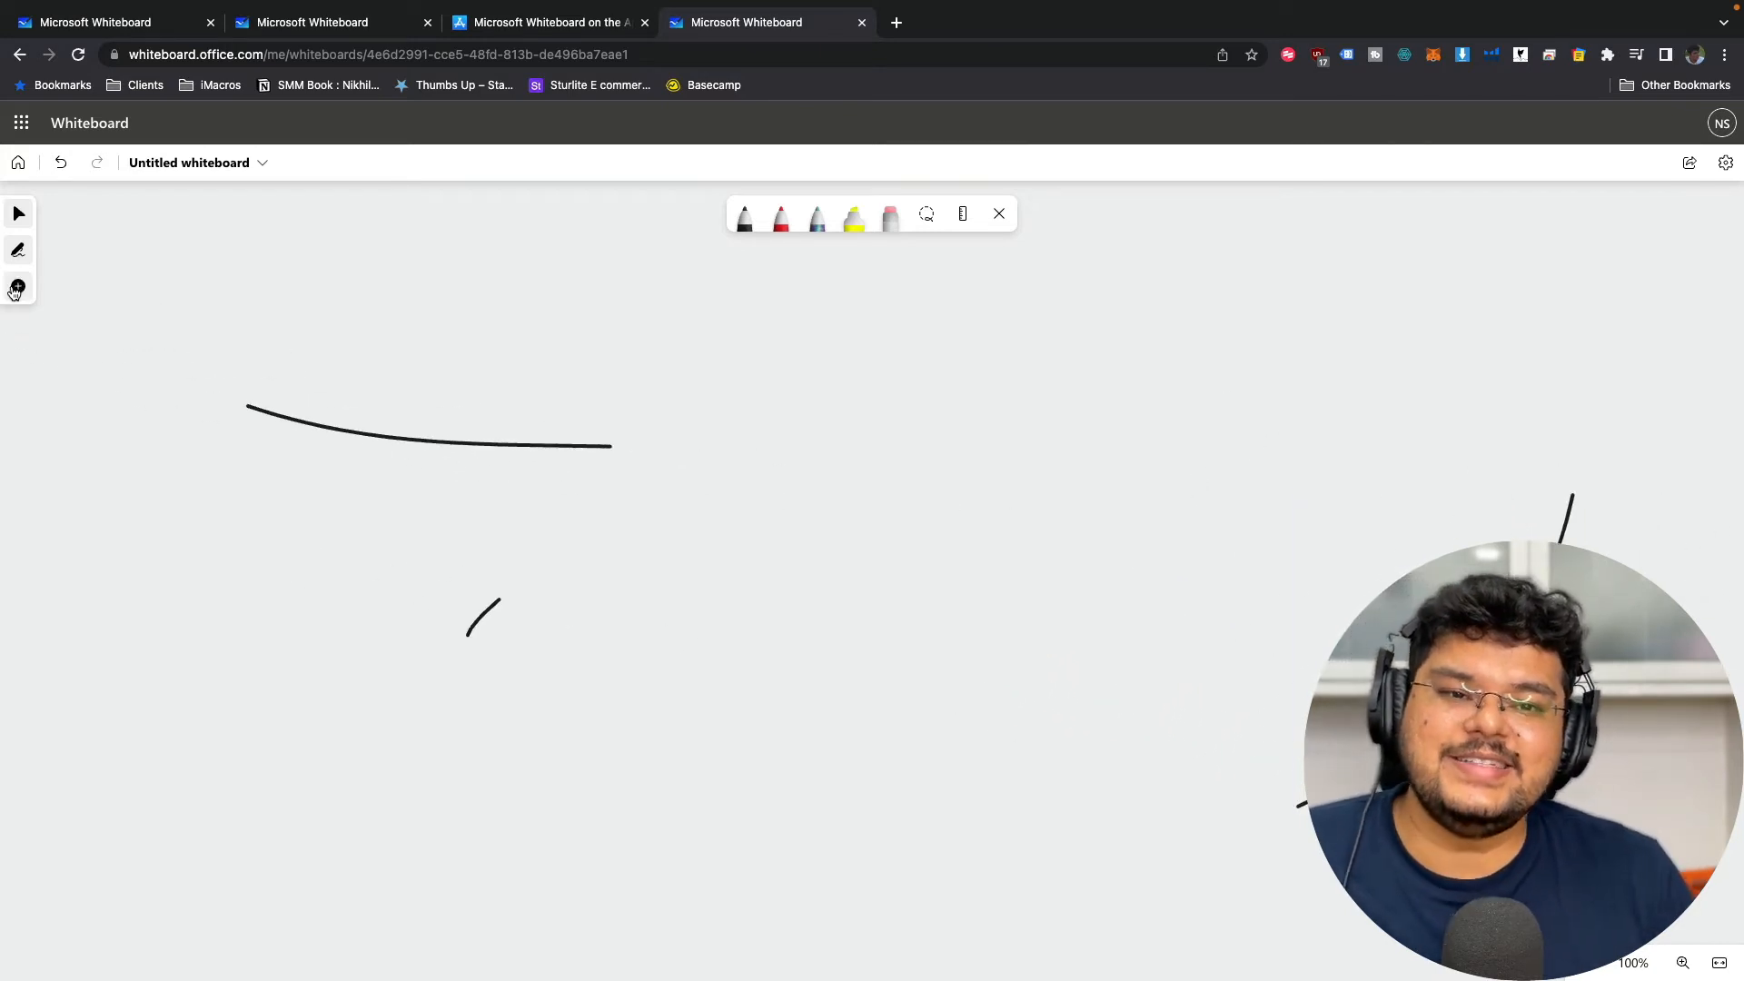
# - Delete the long curved line, the short diagonal stroke and the remaining black strokes to clear the board
pyautogui.click(472, 445)
pyautogui.press('Delete')
pyautogui.click(484, 618)
pyautogui.press('Delete')
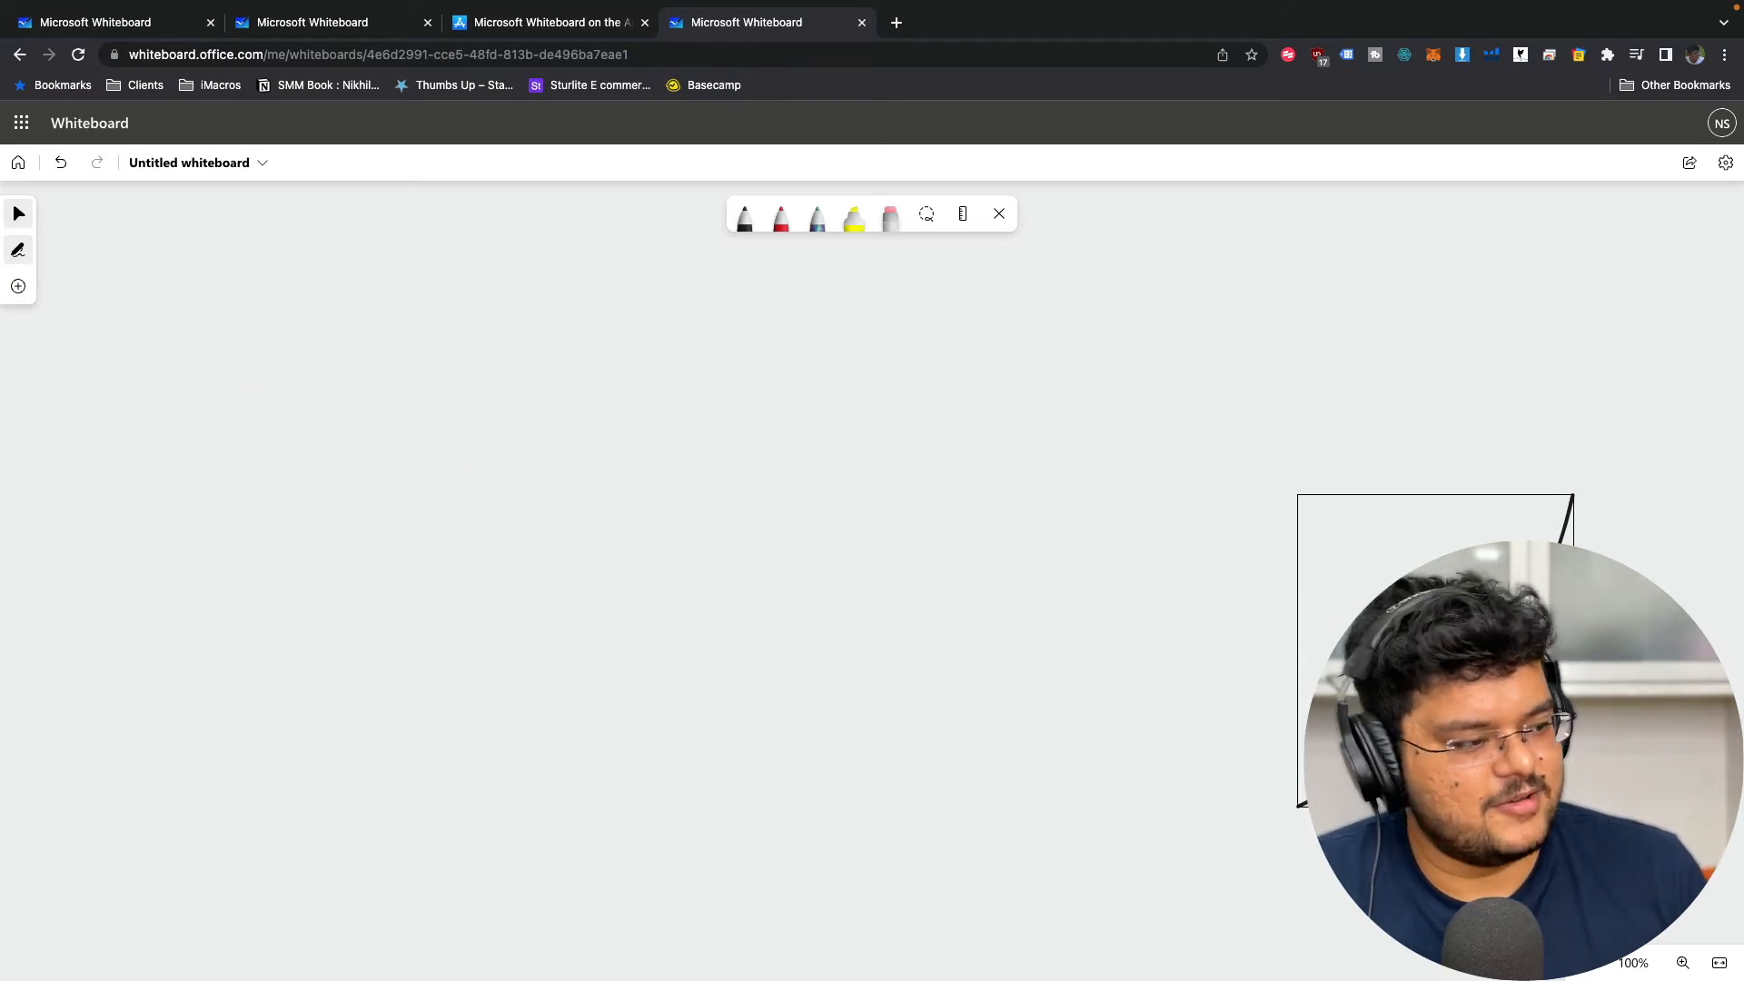
pyautogui.click(1481, 694)
pyautogui.press('Delete')
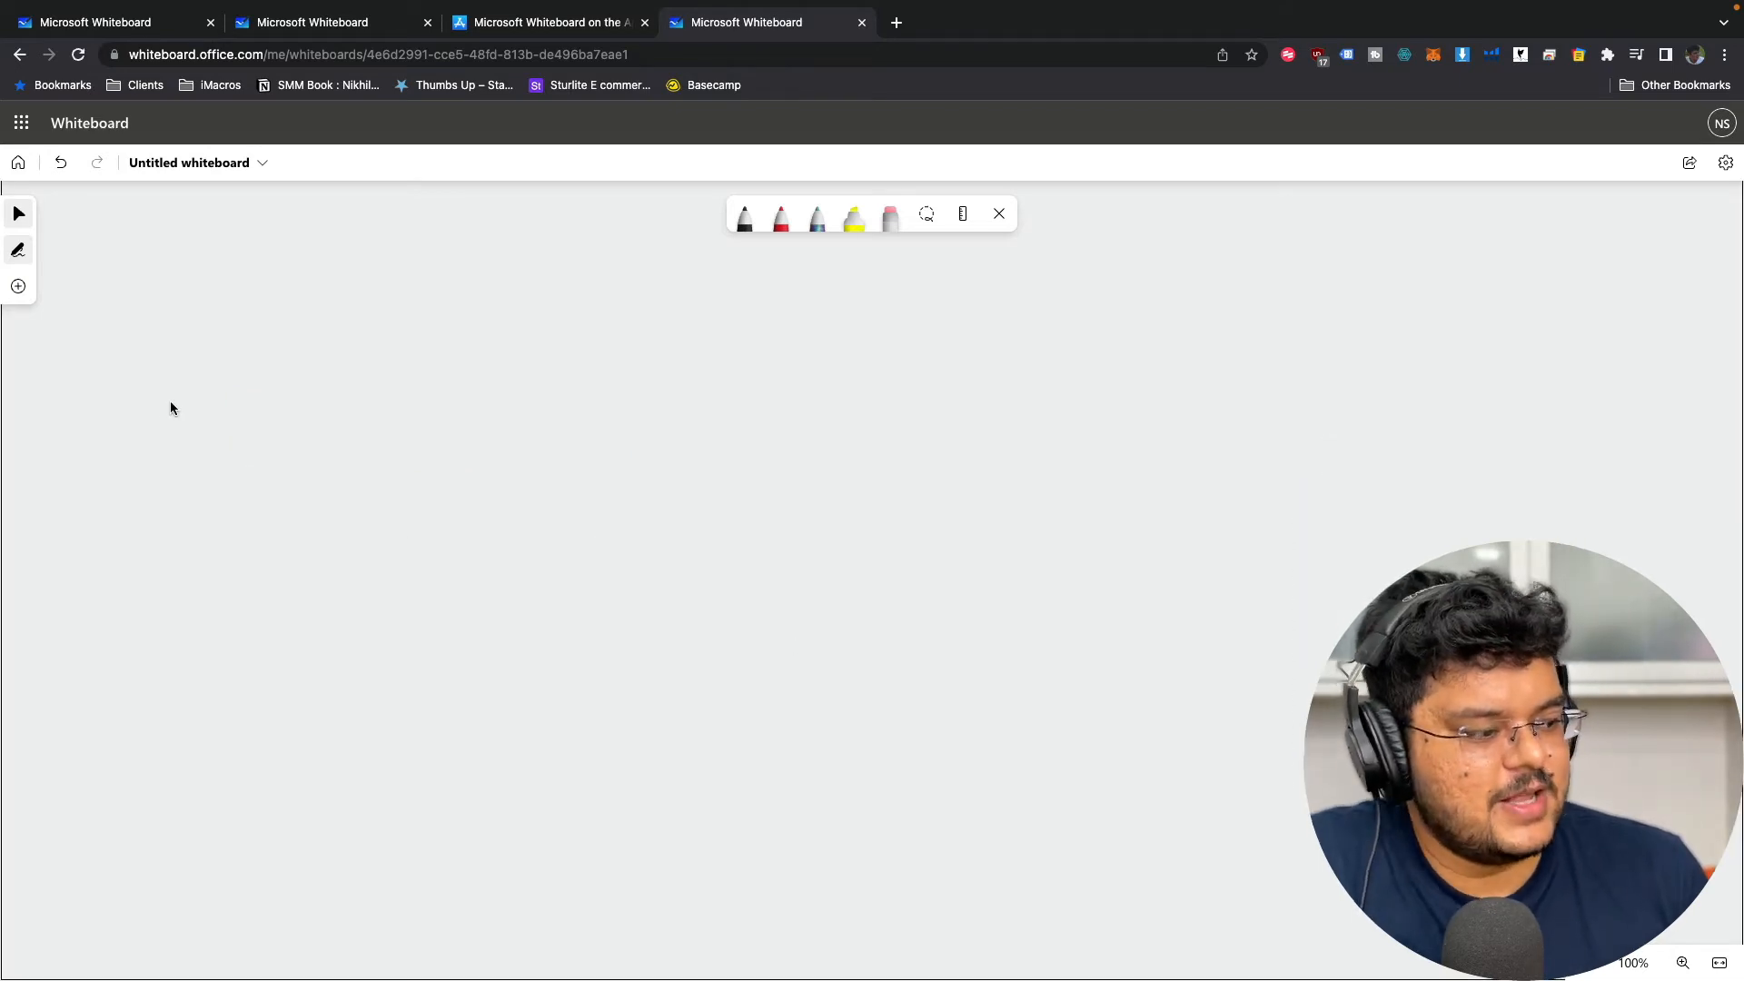
# - Open the content templates and look through the Brainstorming category
pyautogui.click(17, 287)
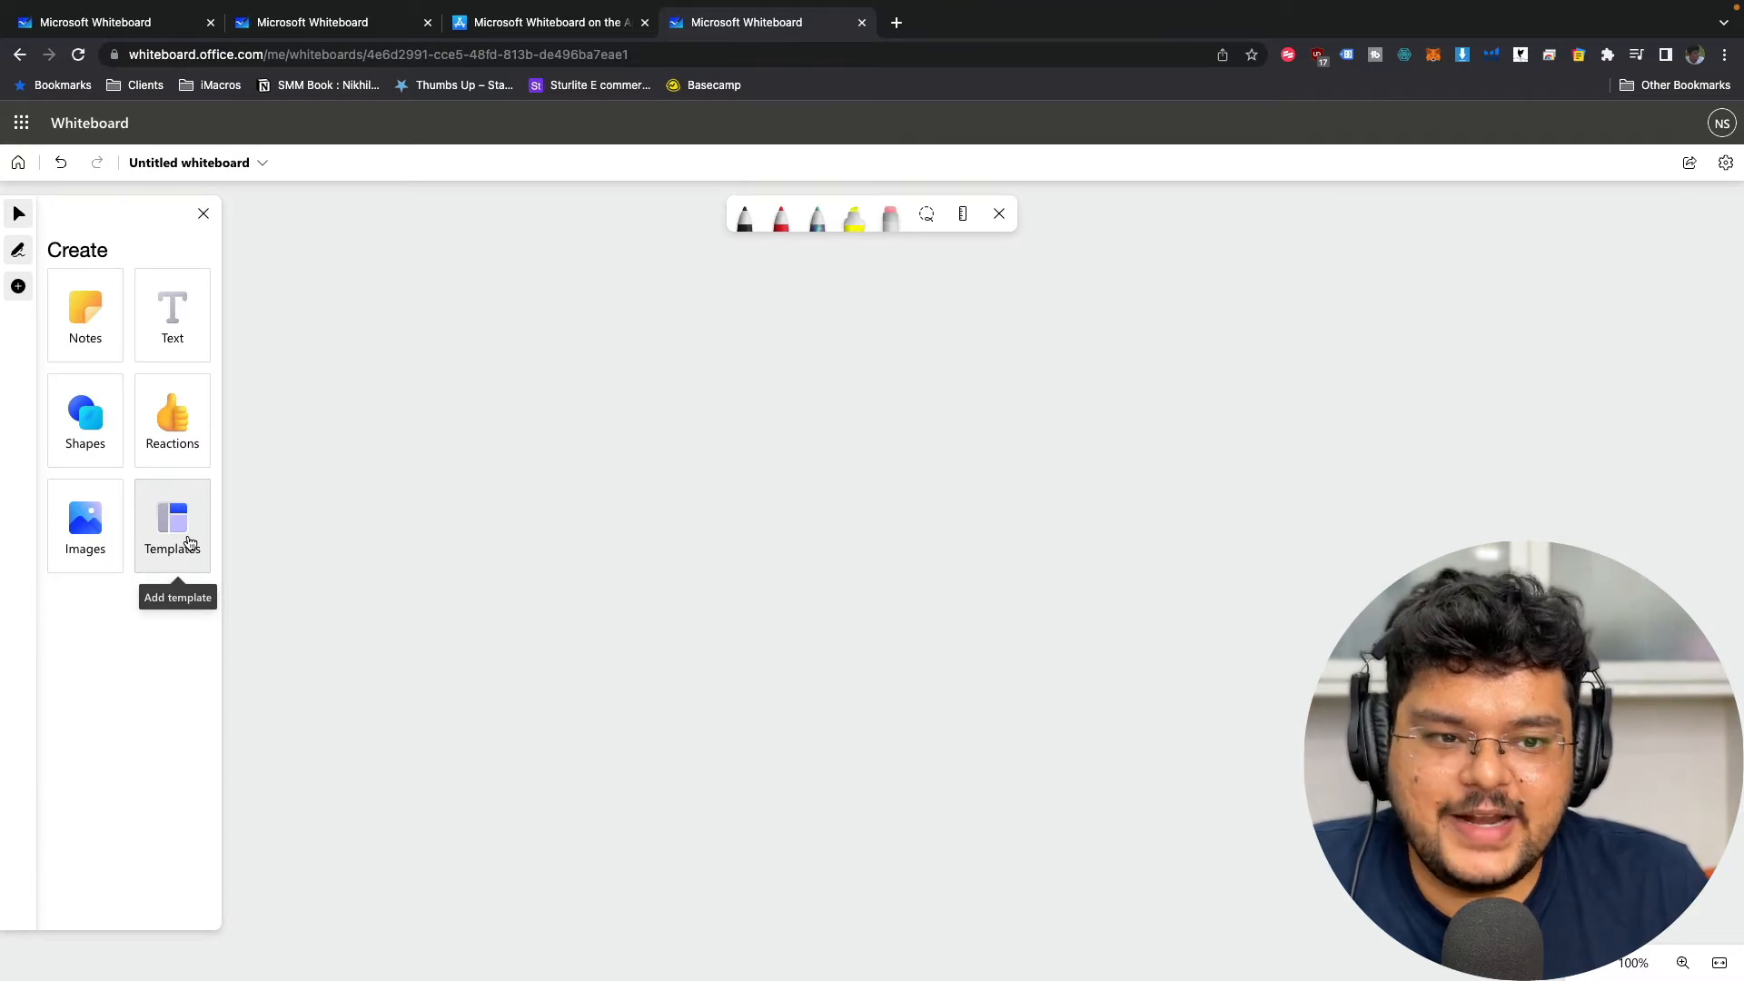
pyautogui.click(189, 542)
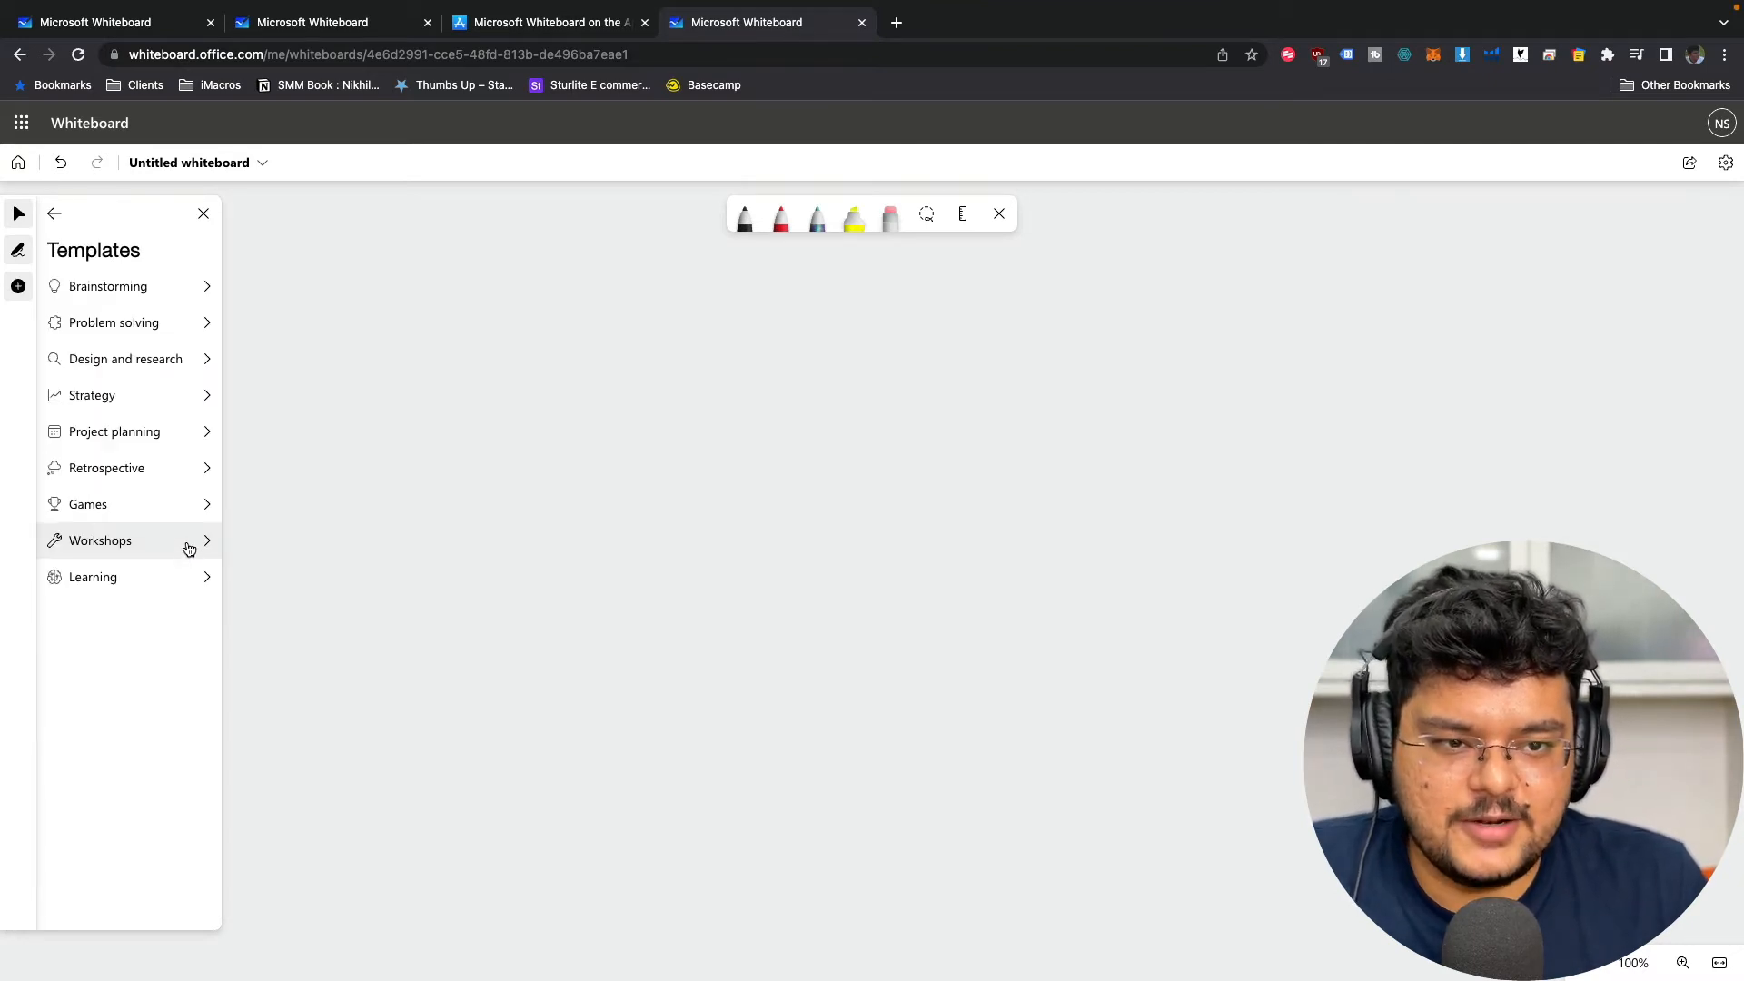
pyautogui.click(54, 213)
pyautogui.click(176, 545)
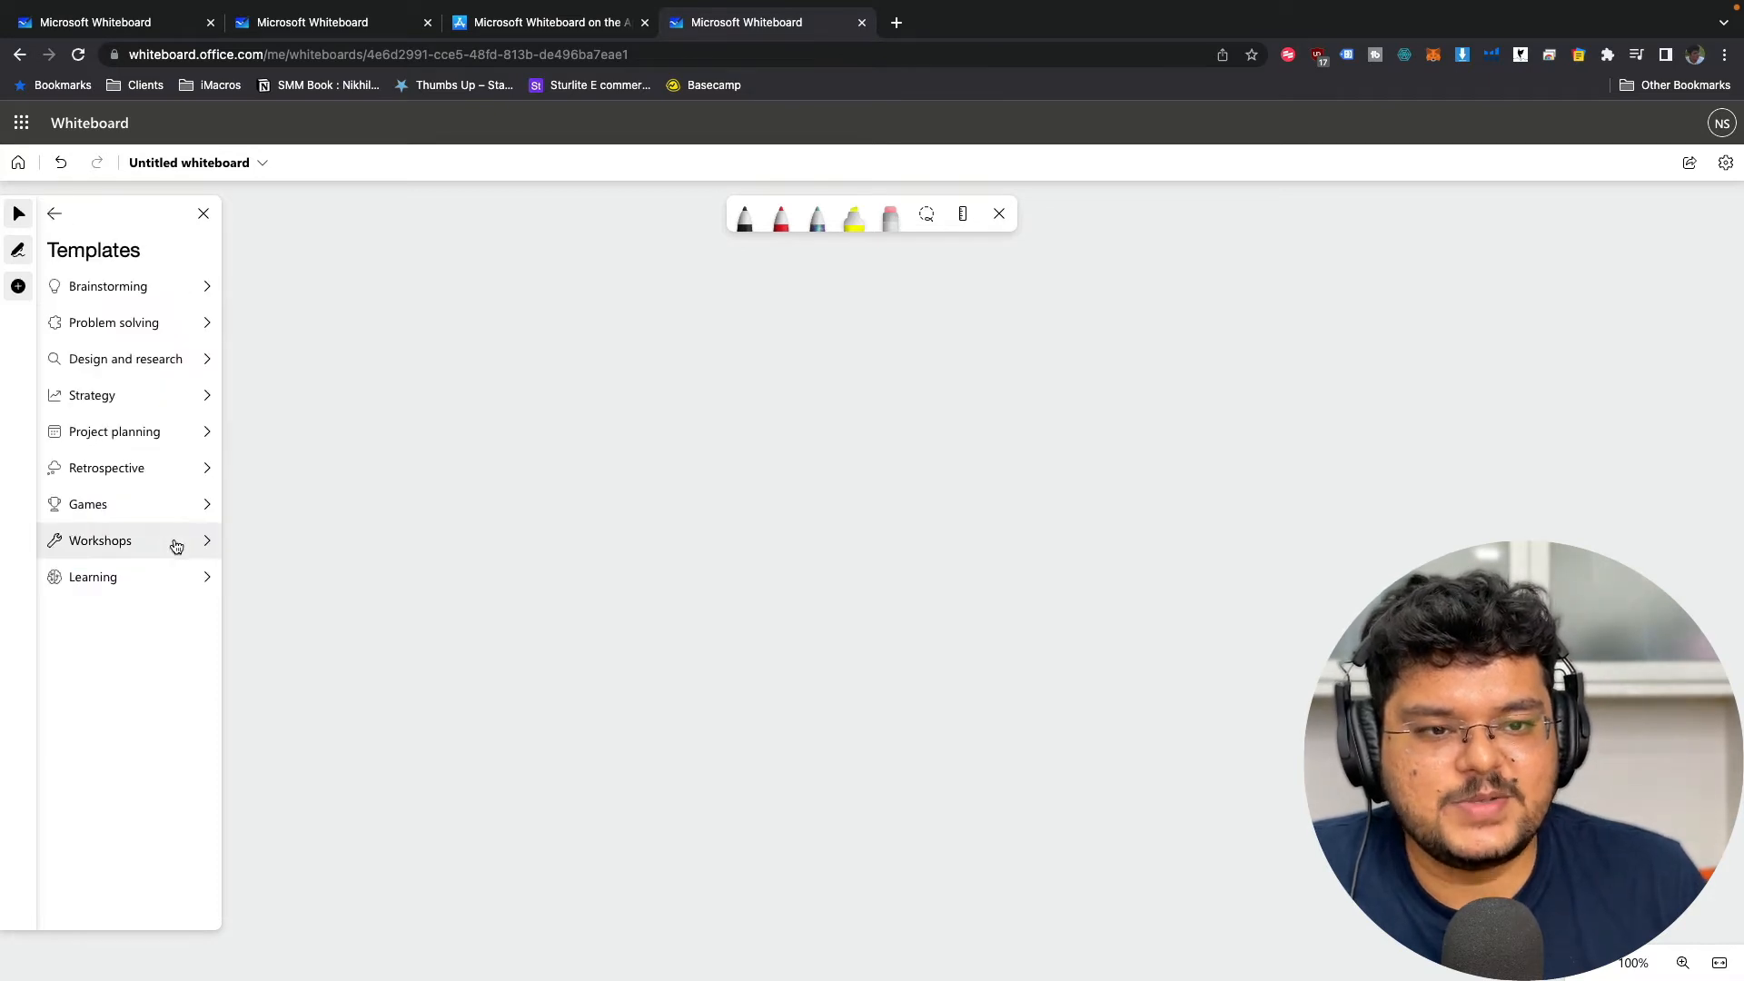
pyautogui.click(136, 286)
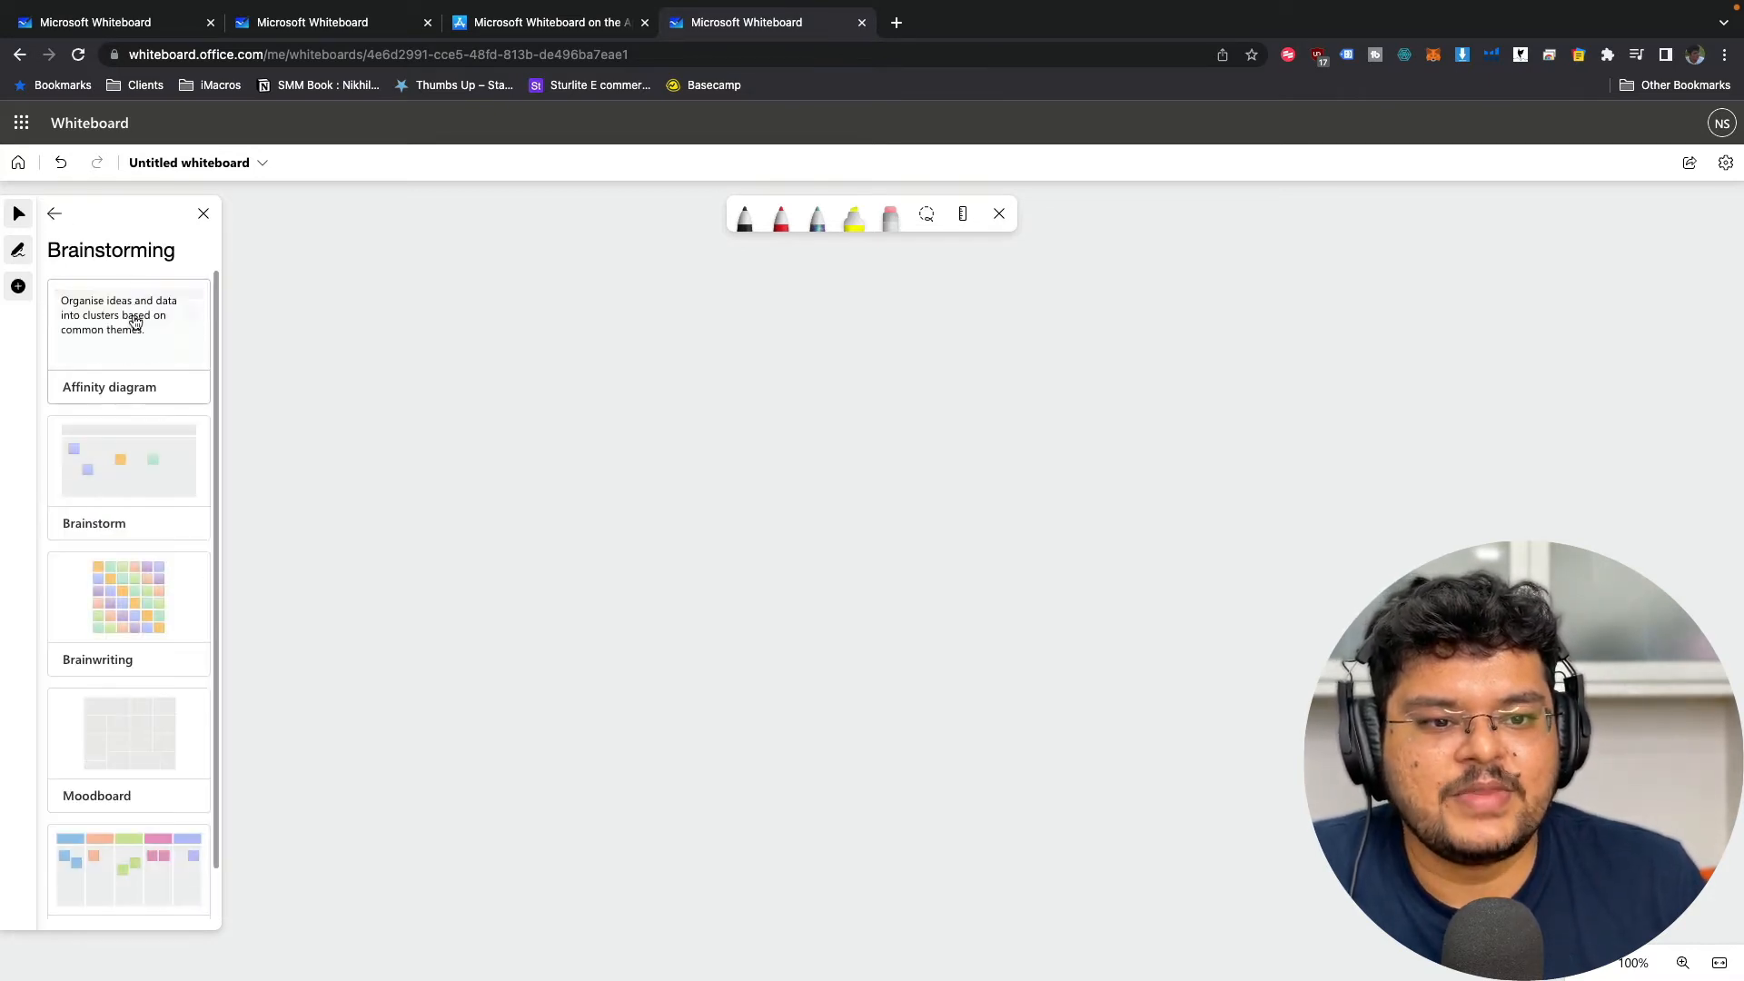
pyautogui.scroll(-1, 139, 651)
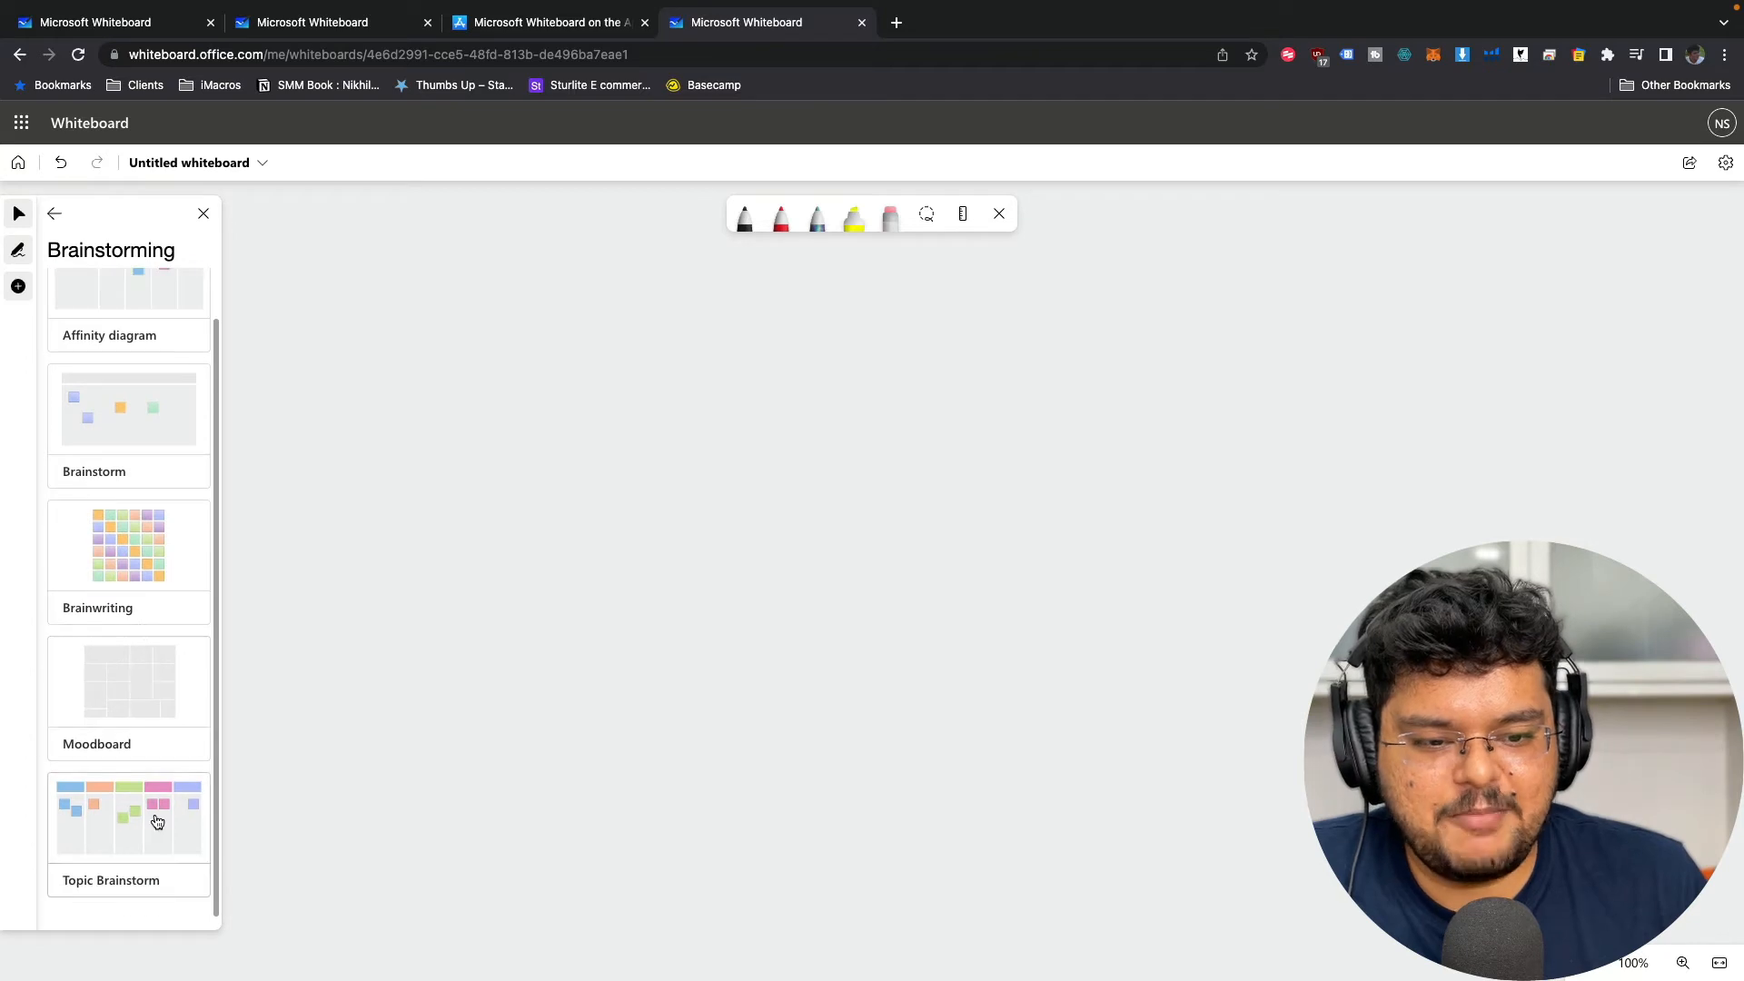
pyautogui.scroll(1, 138, 709)
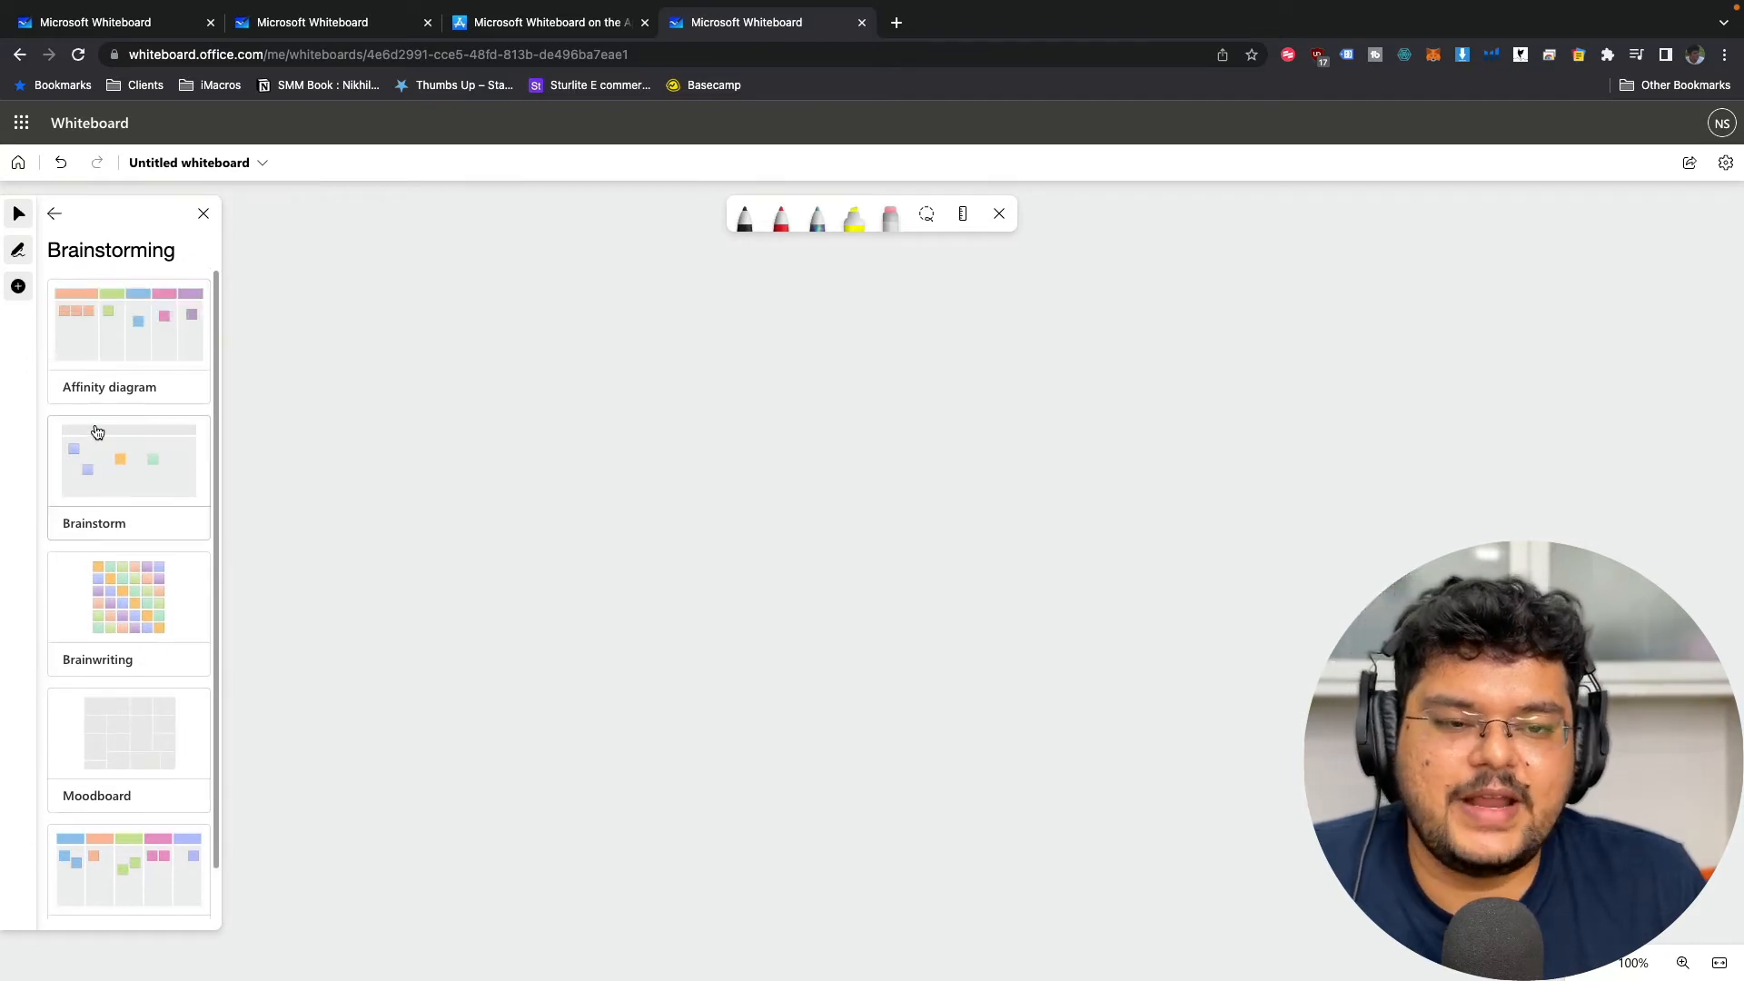
pyautogui.click(57, 214)
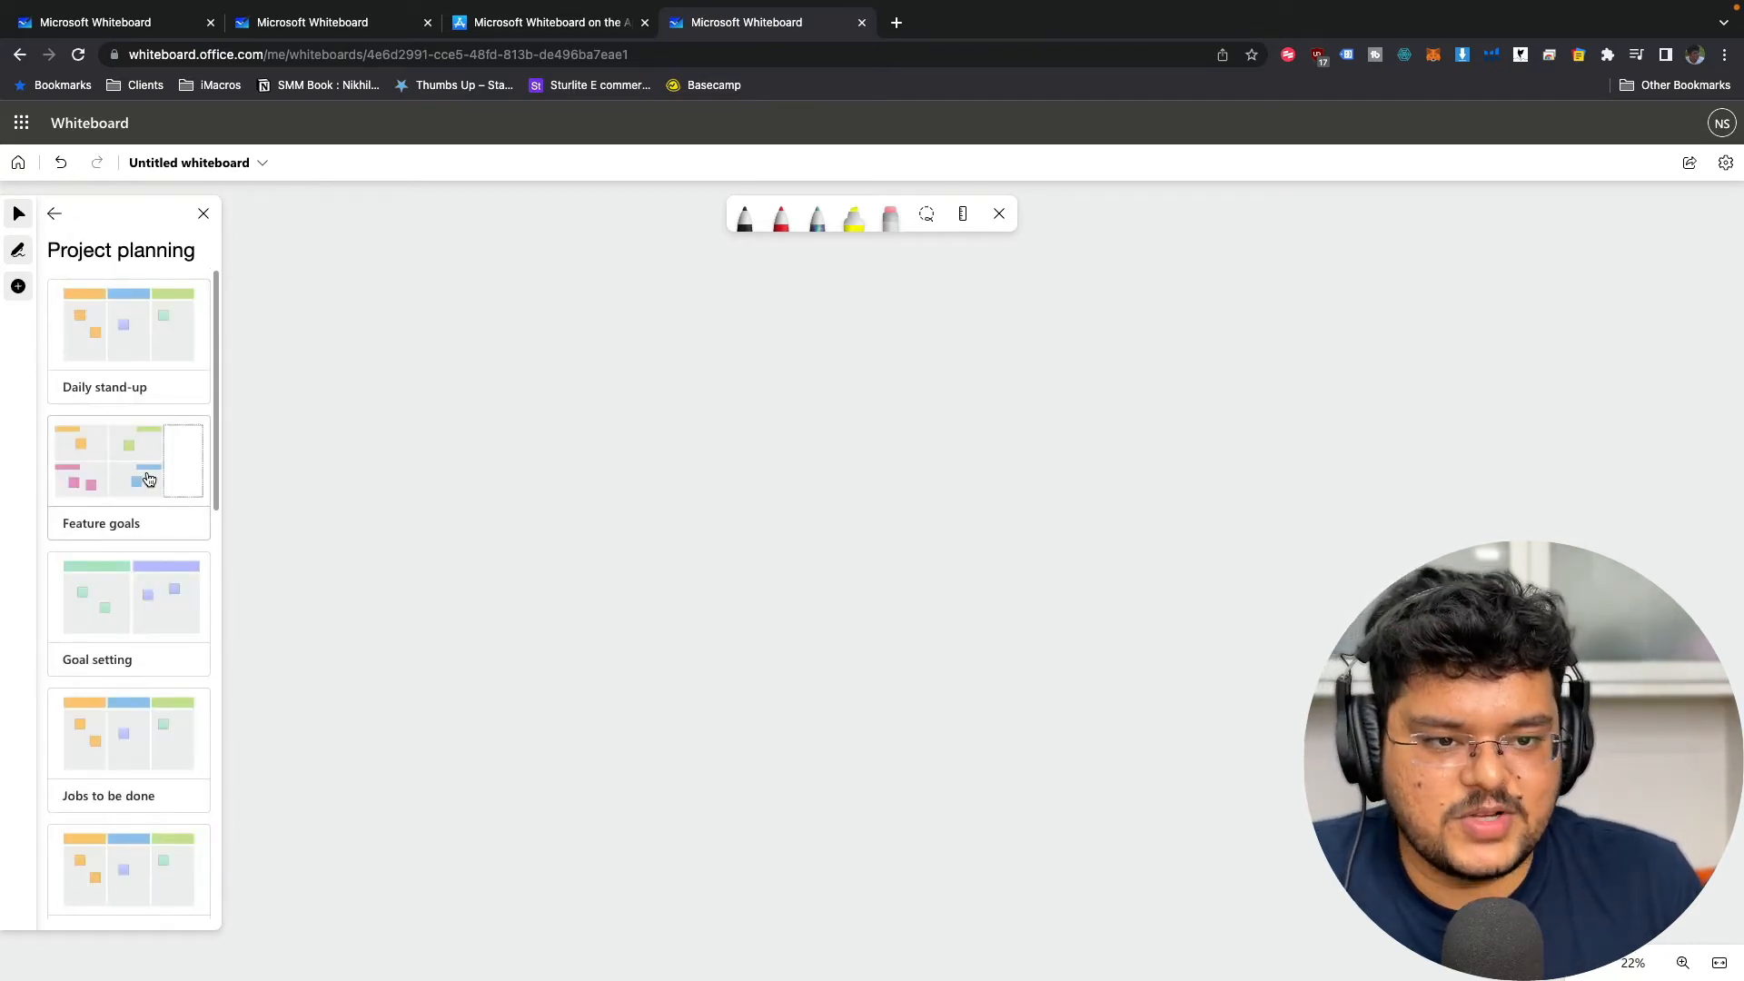
# - Insert the Kanban template from the Project planning category onto the blank board
pyautogui.scroll(-4, 161, 609)
pyautogui.scroll(-10, 160, 607)
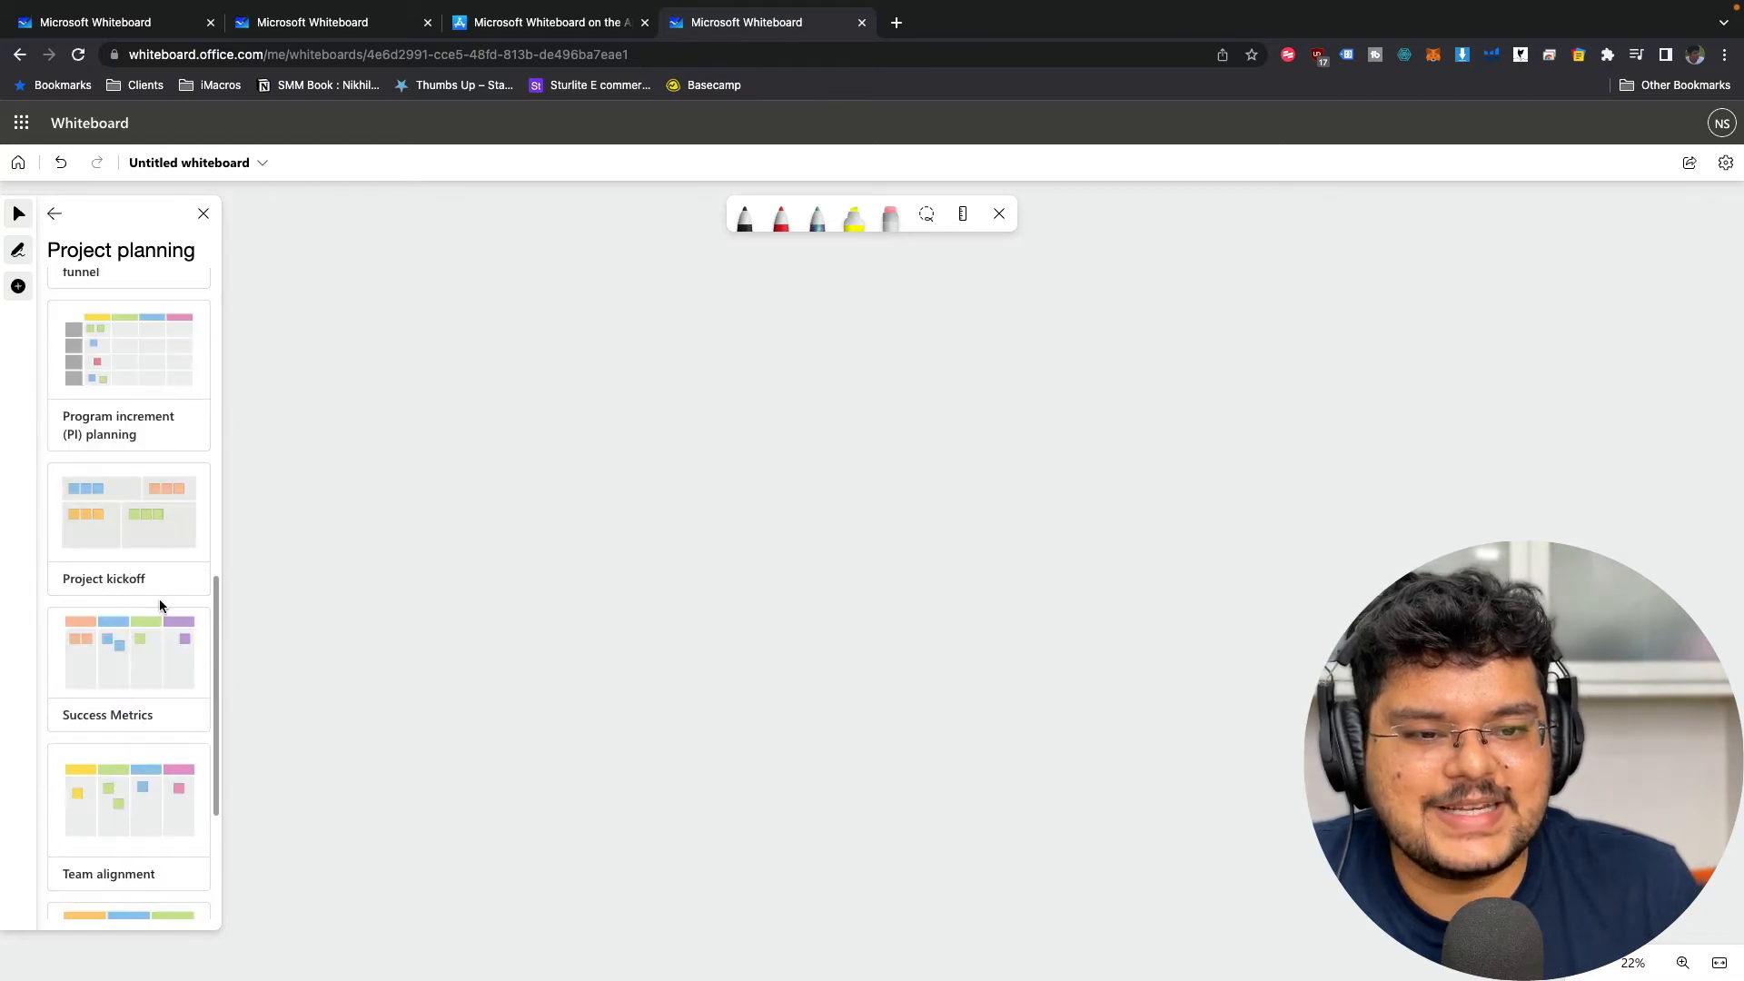
pyautogui.scroll(4, 147, 570)
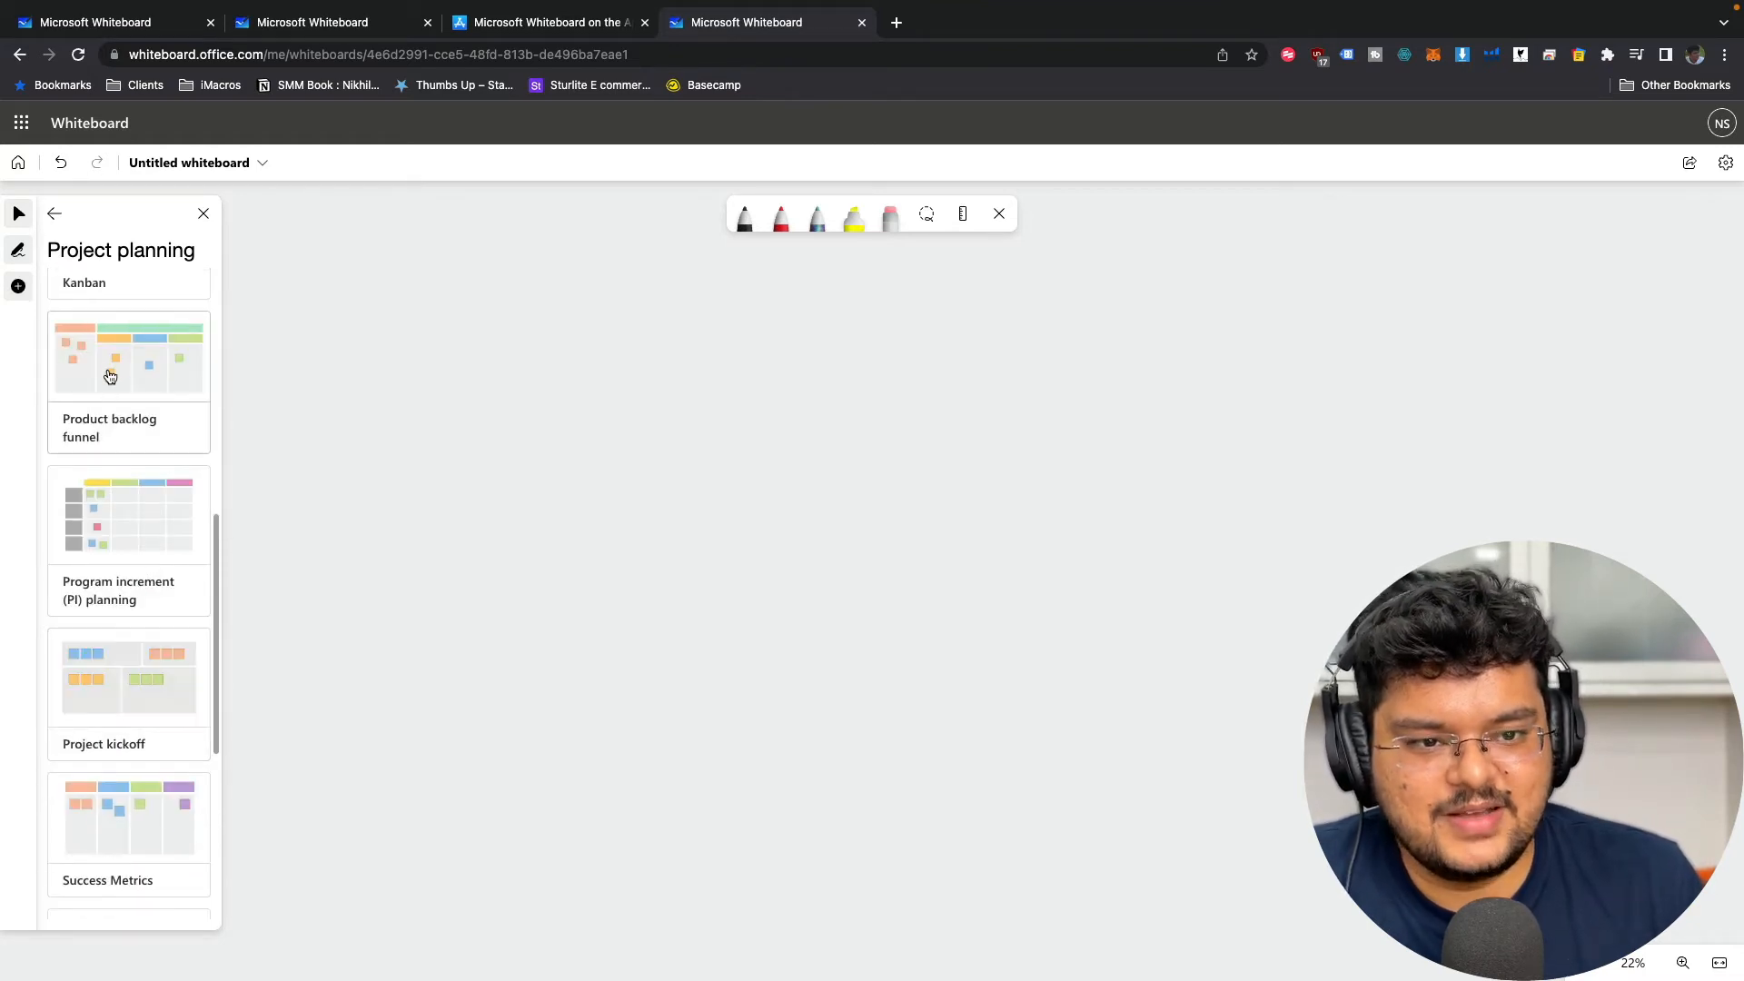
pyautogui.scroll(2, 118, 381)
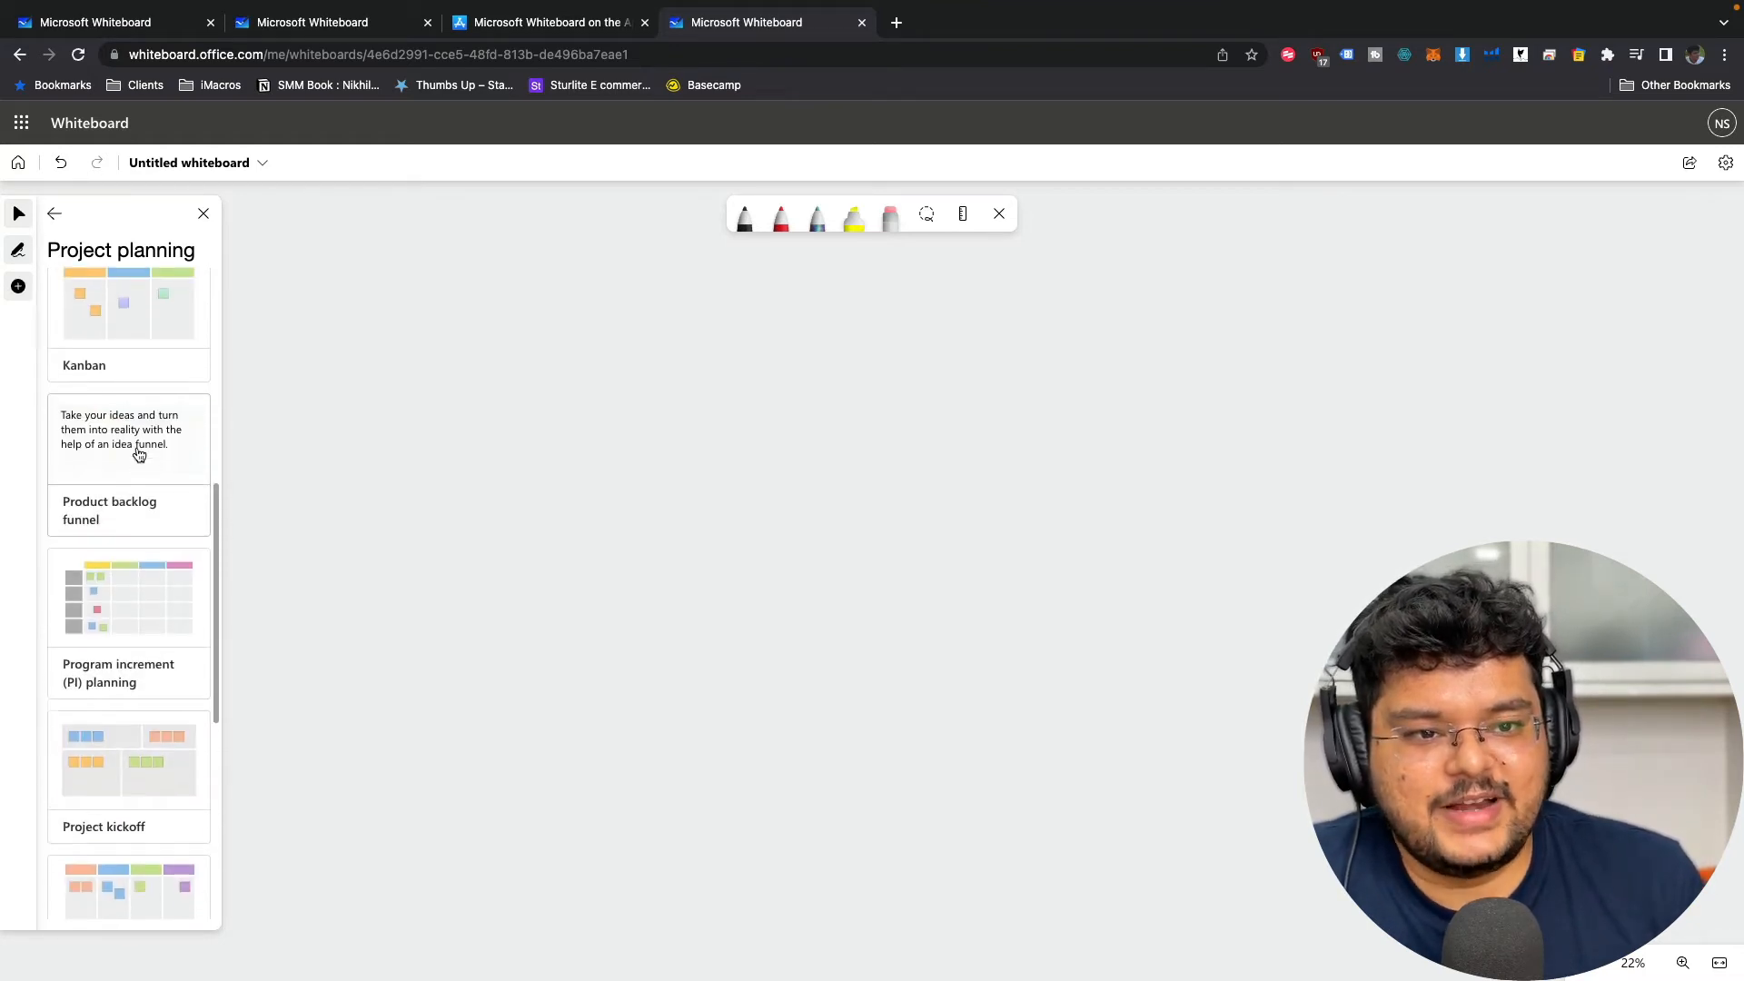
pyautogui.click(126, 370)
pyautogui.click(631, 520)
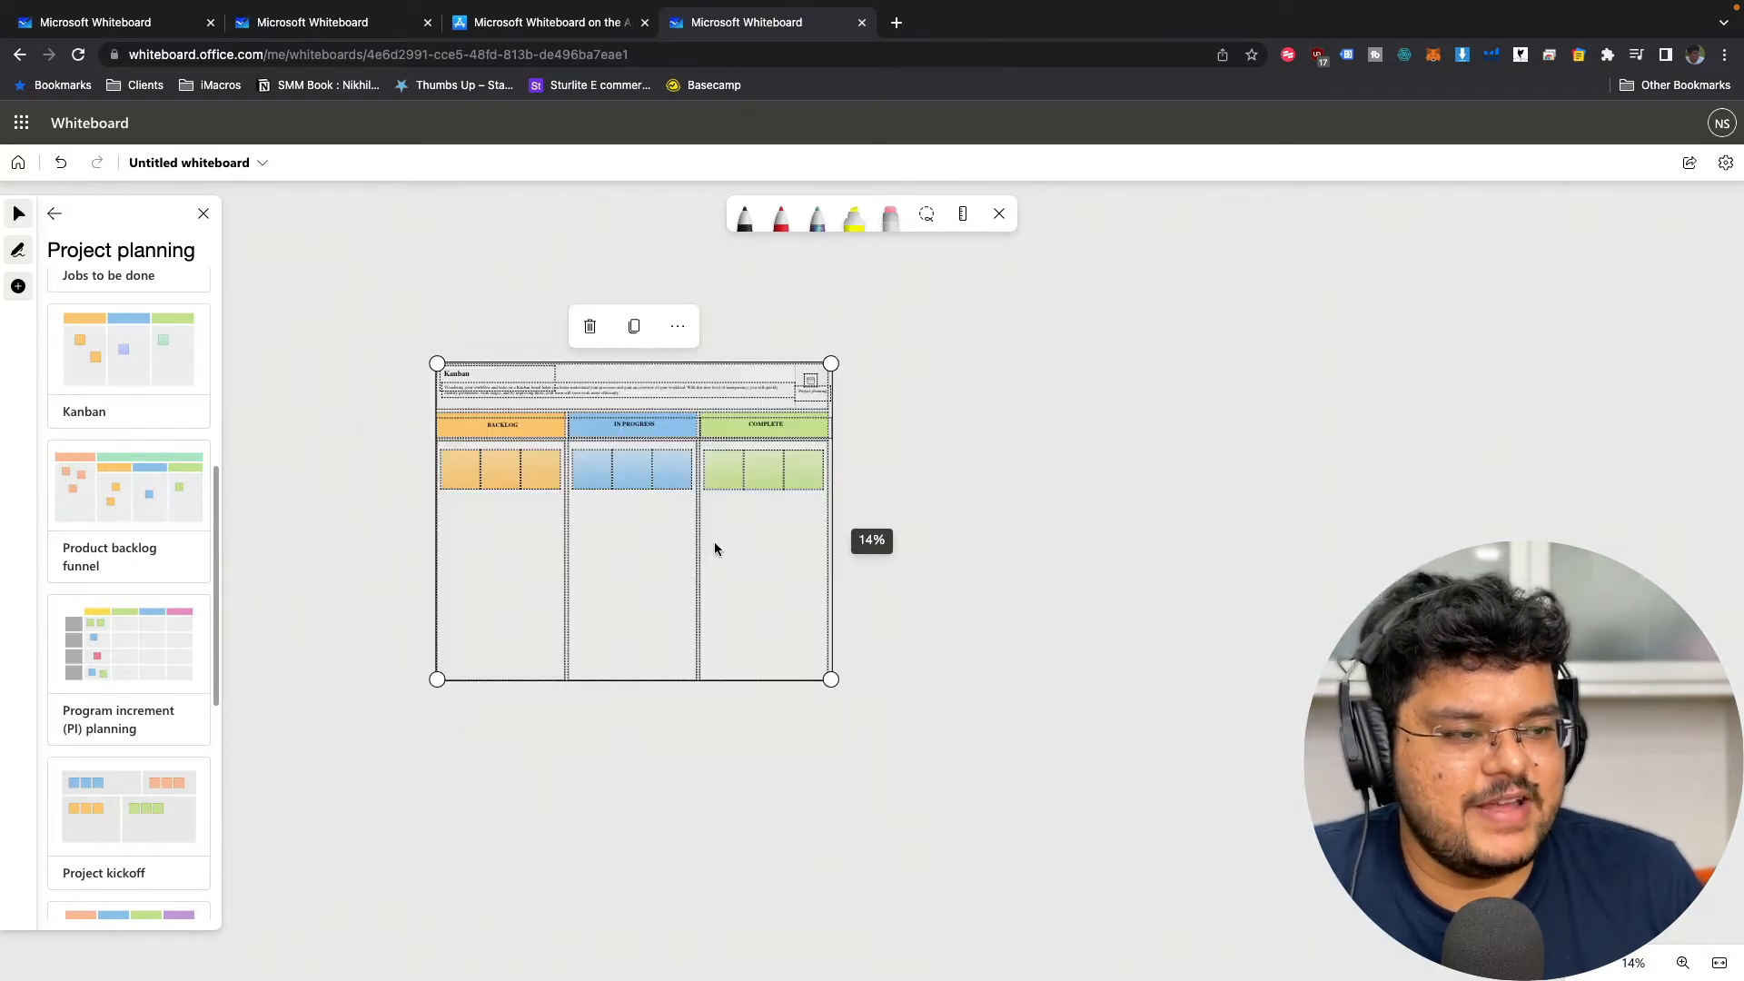
pyautogui.click(1024, 472)
pyautogui.scroll(3, 735, 494)
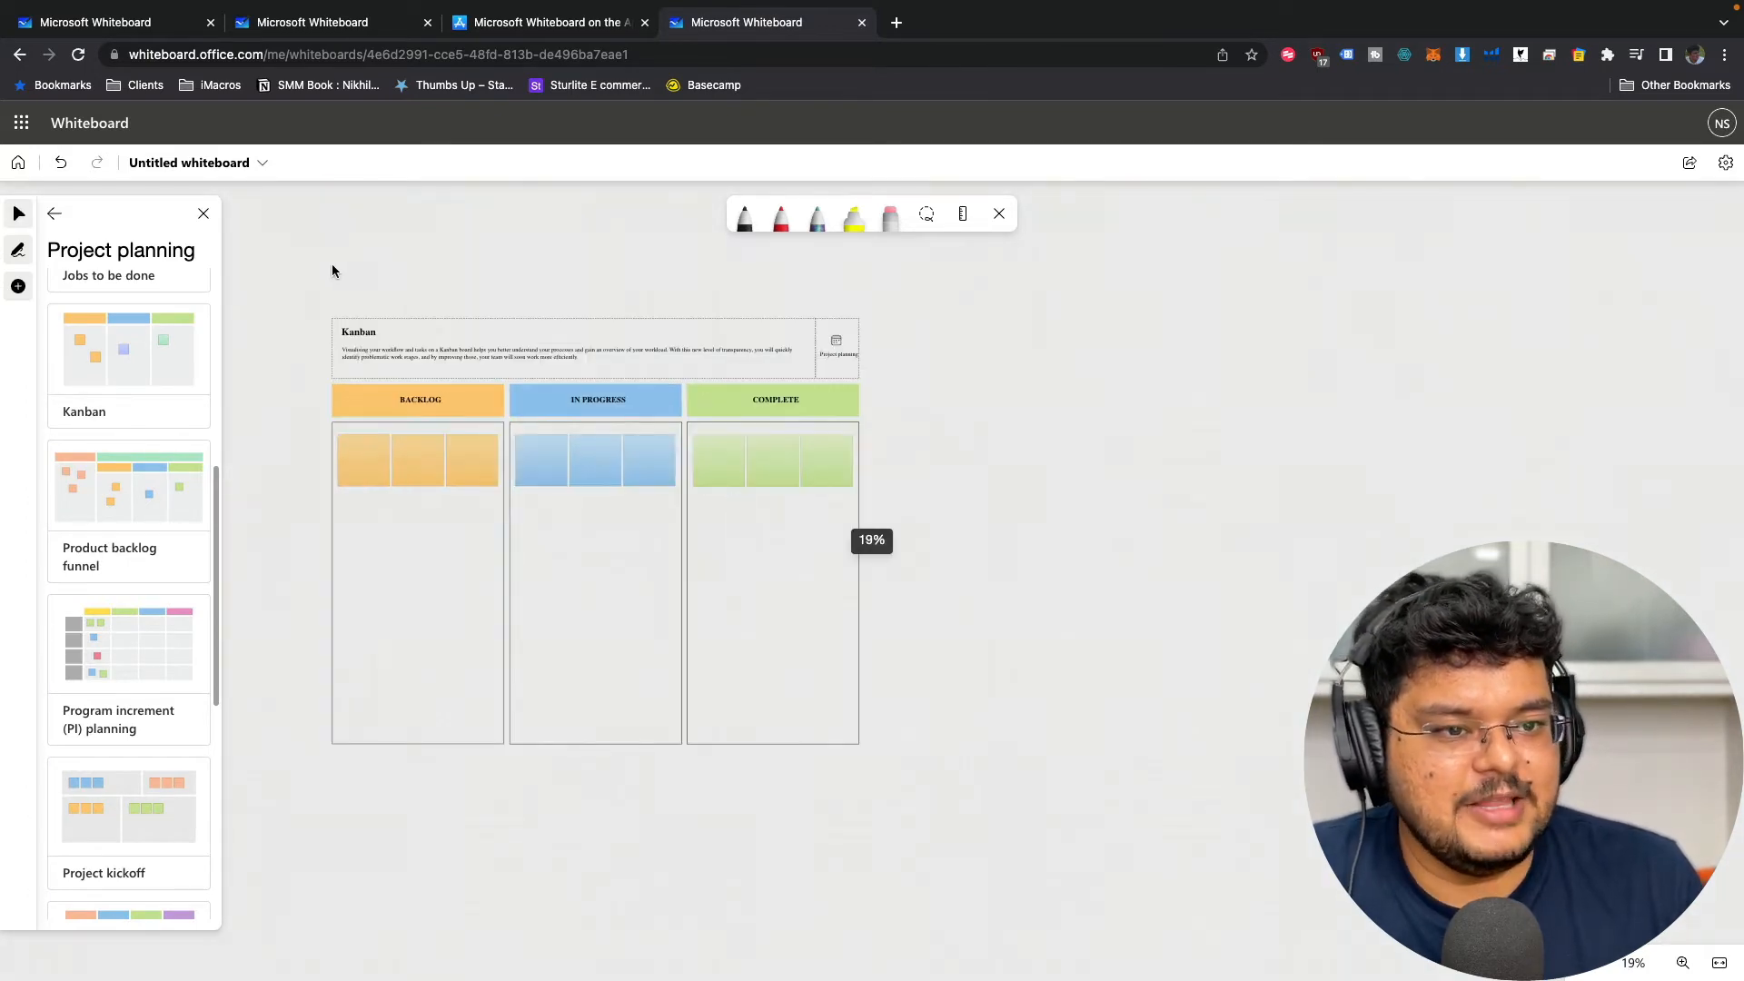
pyautogui.moveTo(391, 252); pyautogui.dragTo(572, 247)
pyautogui.scroll(3, 824, 505)
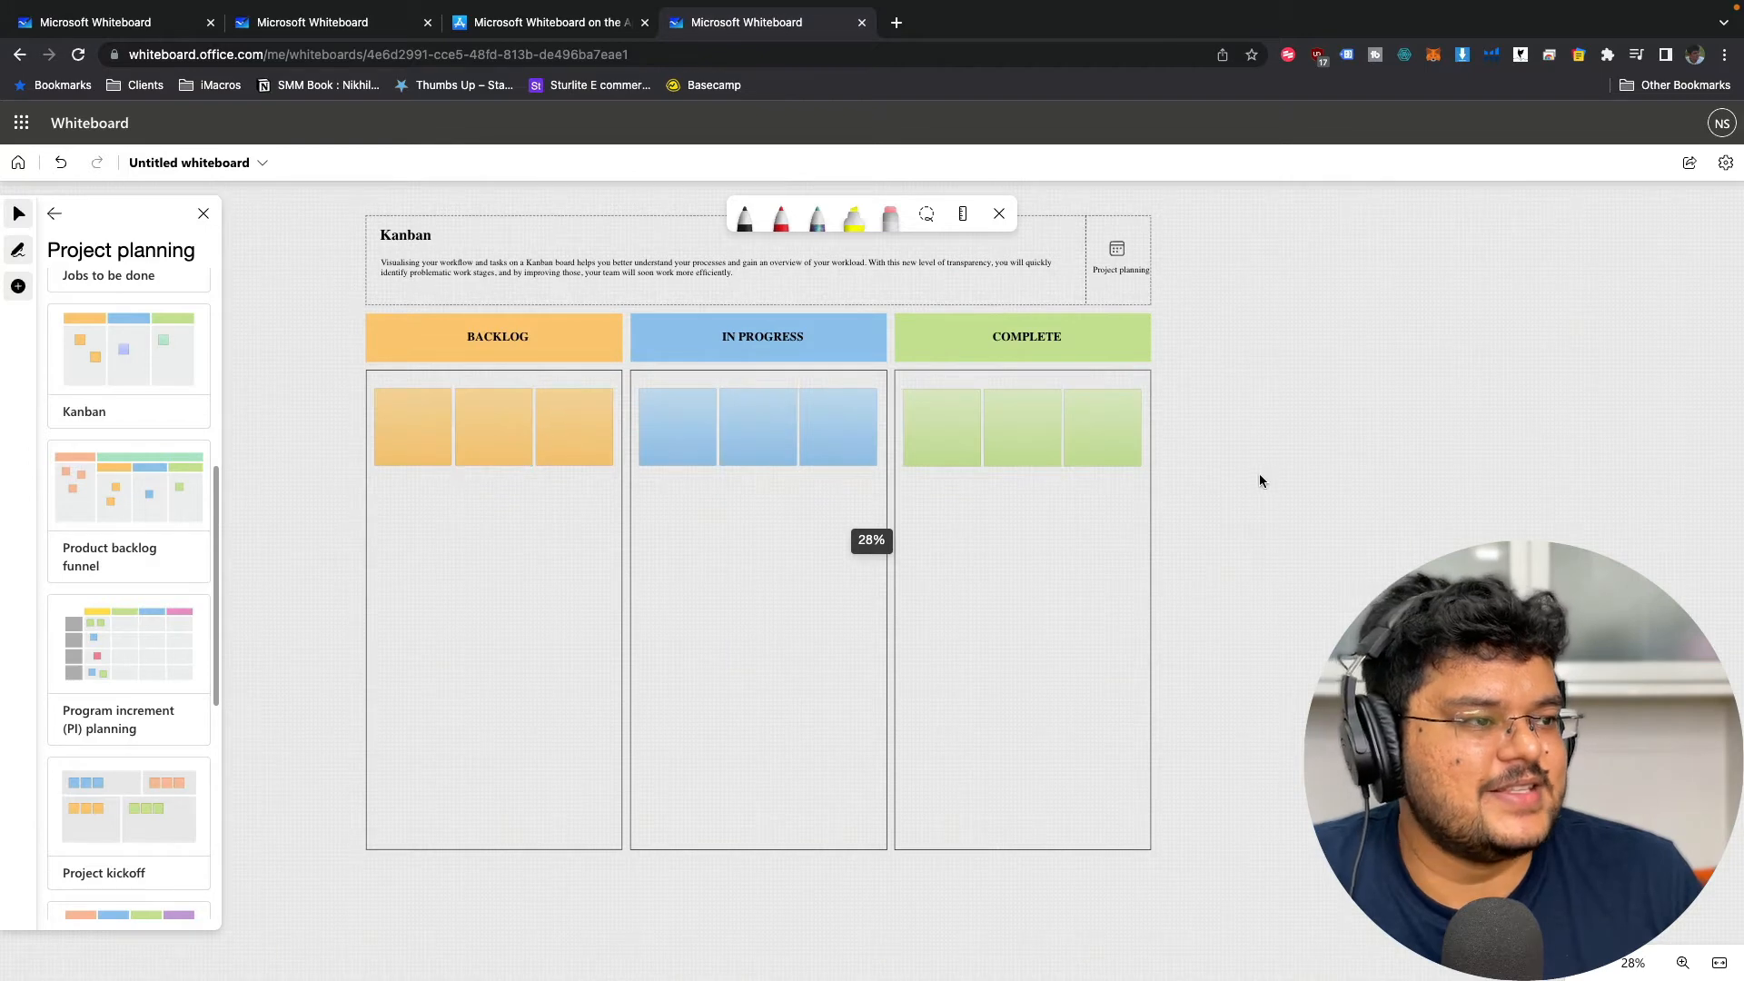
pyautogui.moveTo(1258, 480); pyautogui.dragTo(1296, 514)
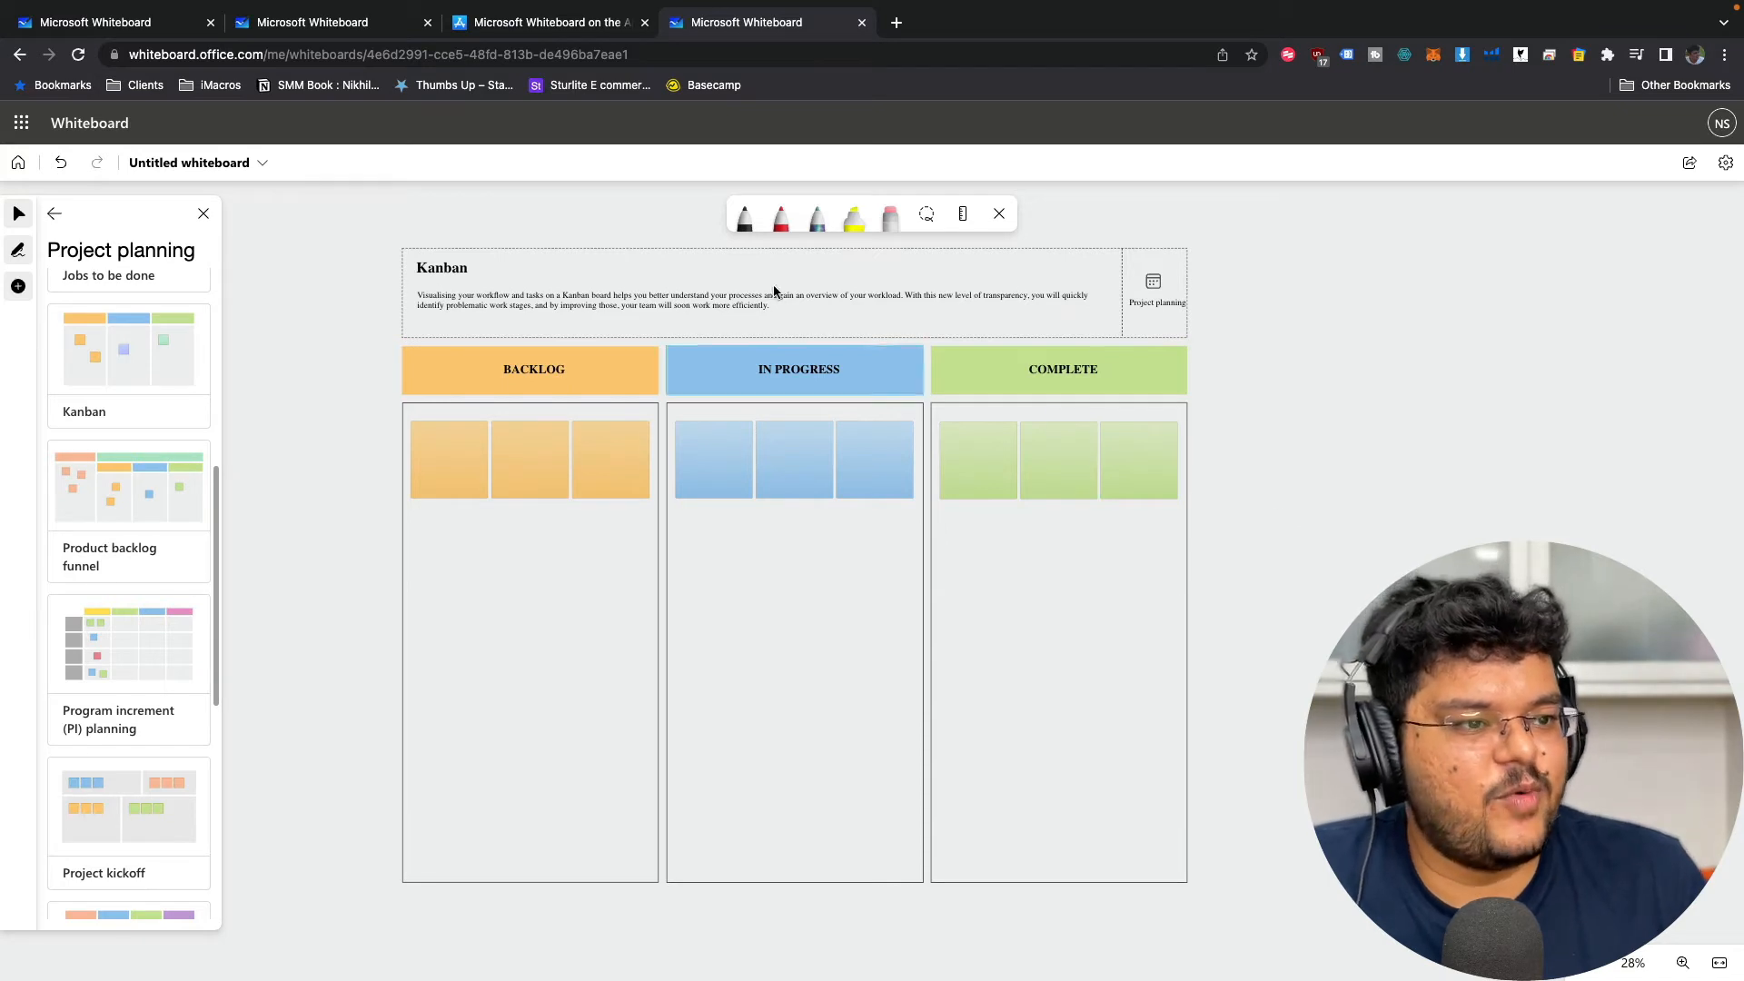
# - Move the middle orange Backlog note into In Progress and the third blue In Progress note into Complete, each below the existing notes
pyautogui.moveTo(516, 472); pyautogui.dragTo(701, 574)
pyautogui.moveTo(865, 469); pyautogui.dragTo(967, 579)
pyautogui.moveTo(705, 558); pyautogui.dragTo(710, 554)
pyautogui.click(1277, 527)
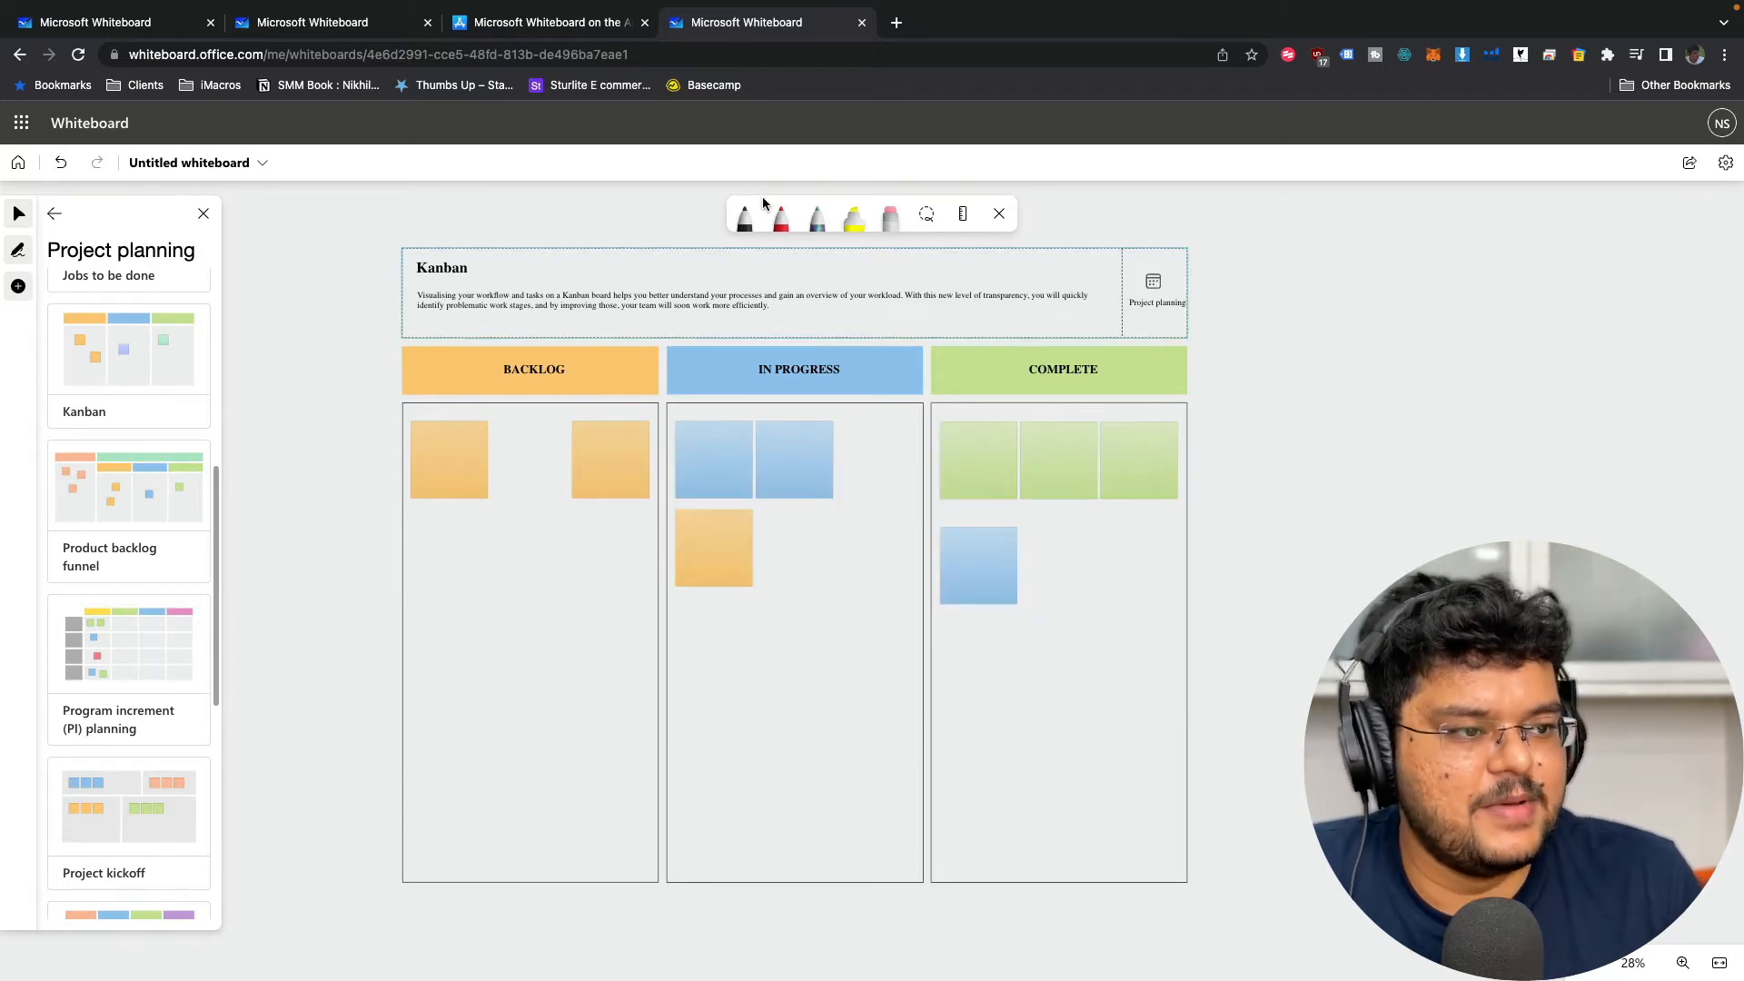
# - Return the orange note to the middle of the Backlog row and the blue note to the end of the In Progress row
pyautogui.moveTo(711, 548); pyautogui.dragTo(542, 468)
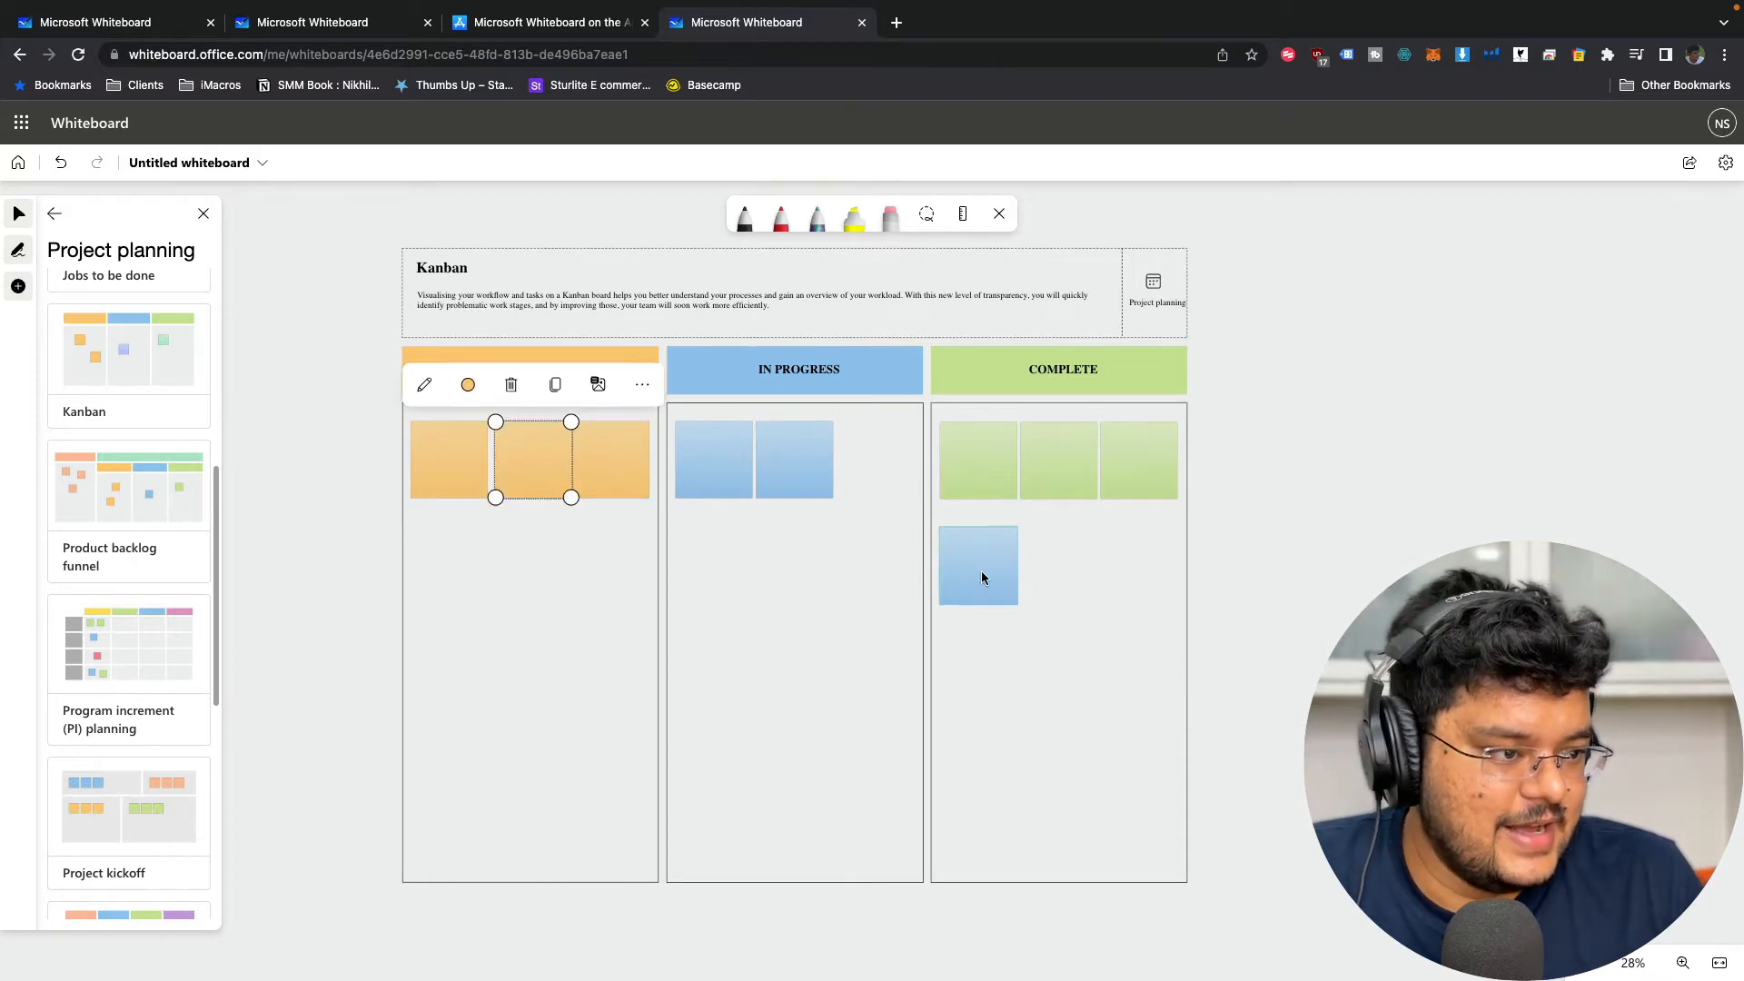
pyautogui.moveTo(981, 572); pyautogui.dragTo(881, 473)
pyautogui.click(521, 451)
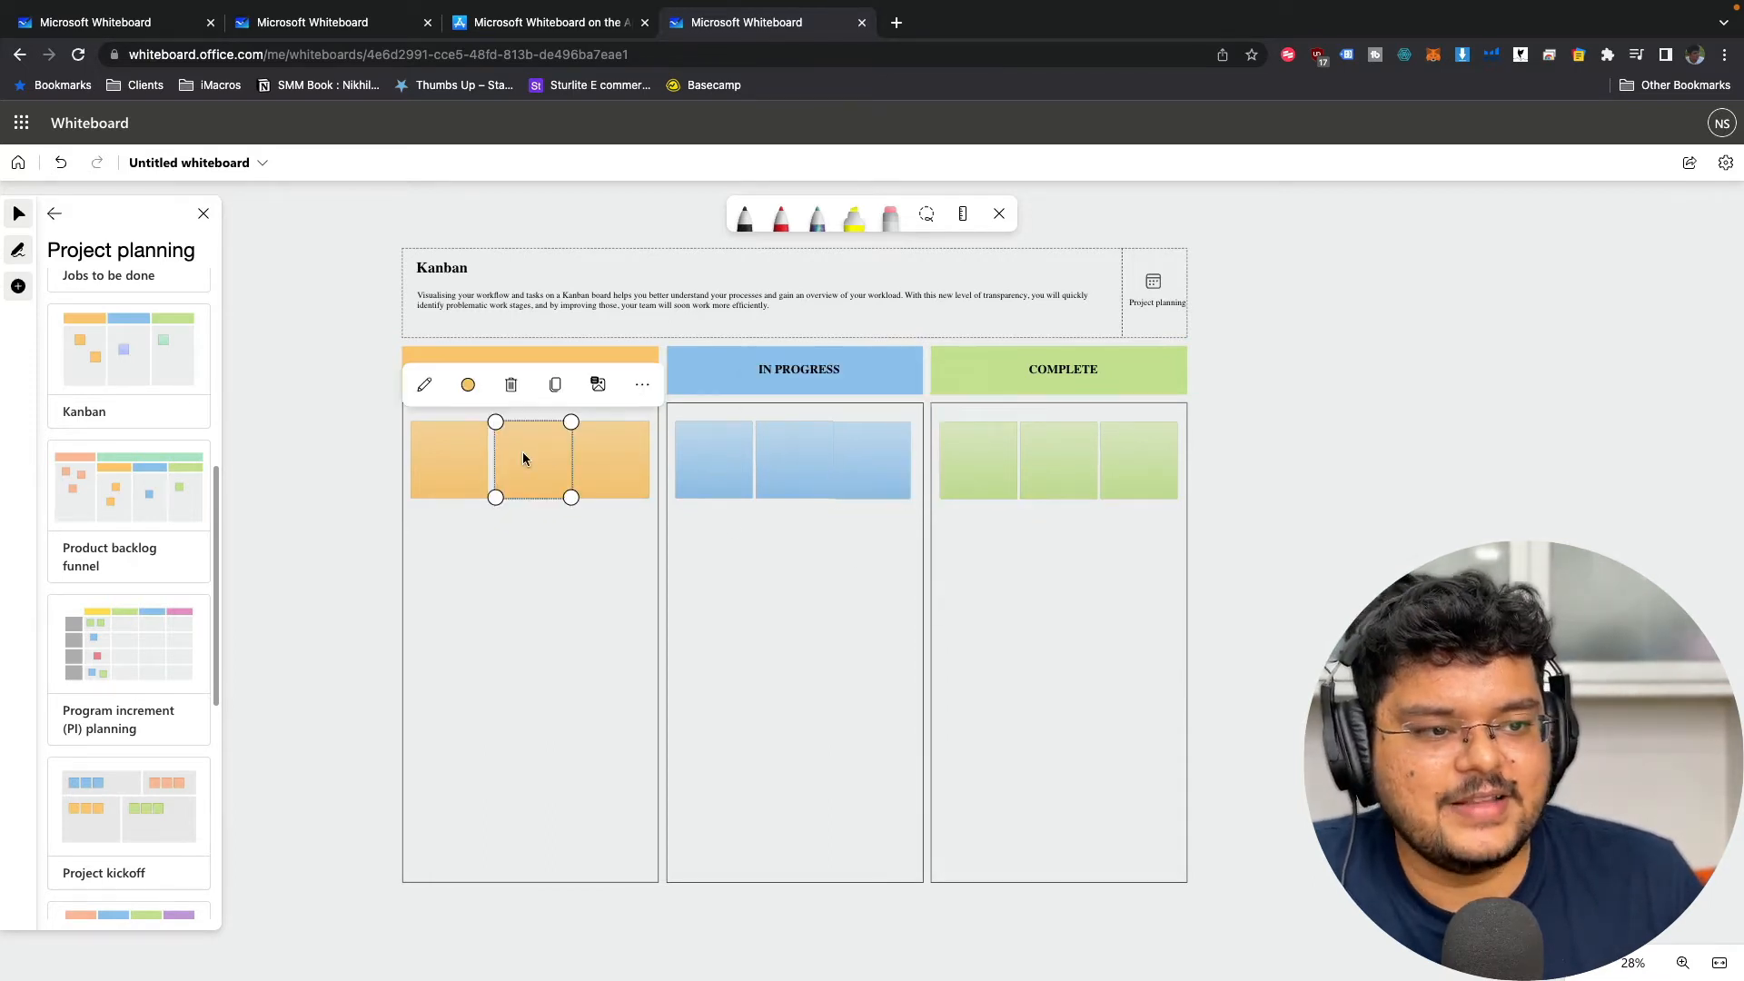
pyautogui.moveTo(521, 450); pyautogui.dragTo(492, 470)
pyautogui.press('Left')
pyautogui.press('Right')
pyautogui.press('Right')
pyautogui.press('Right')
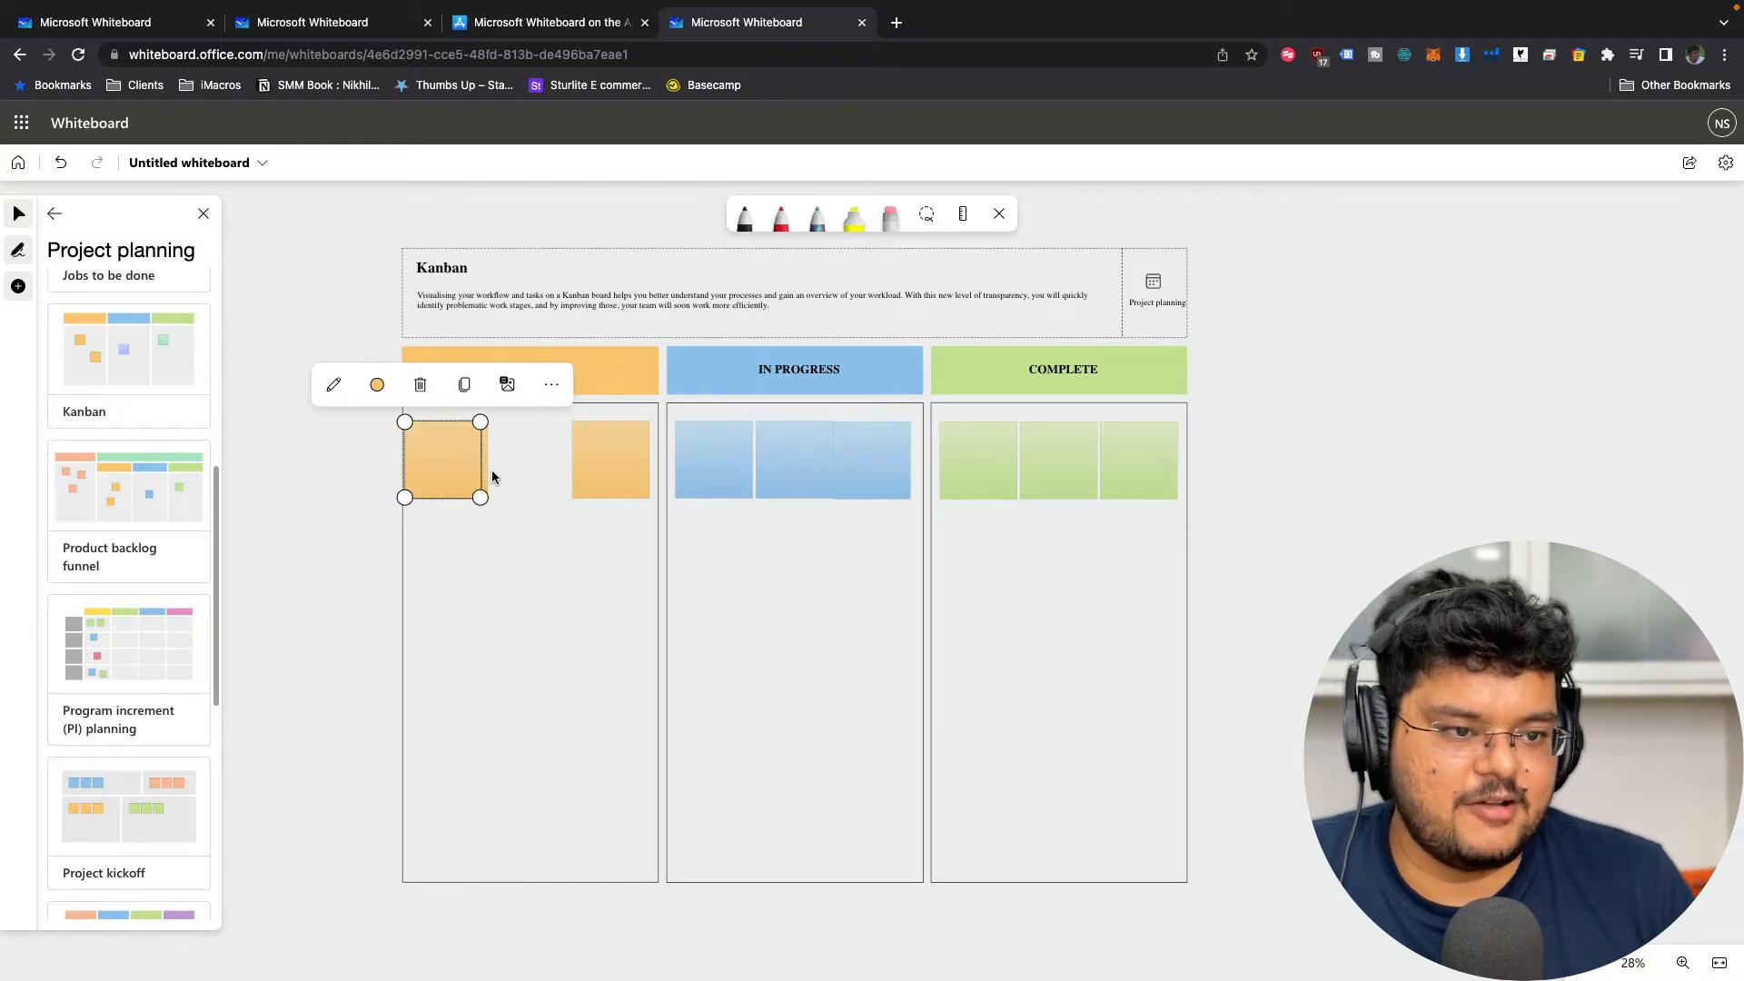
pyautogui.moveTo(521, 469); pyautogui.dragTo(527, 465)
pyautogui.click(1398, 552)
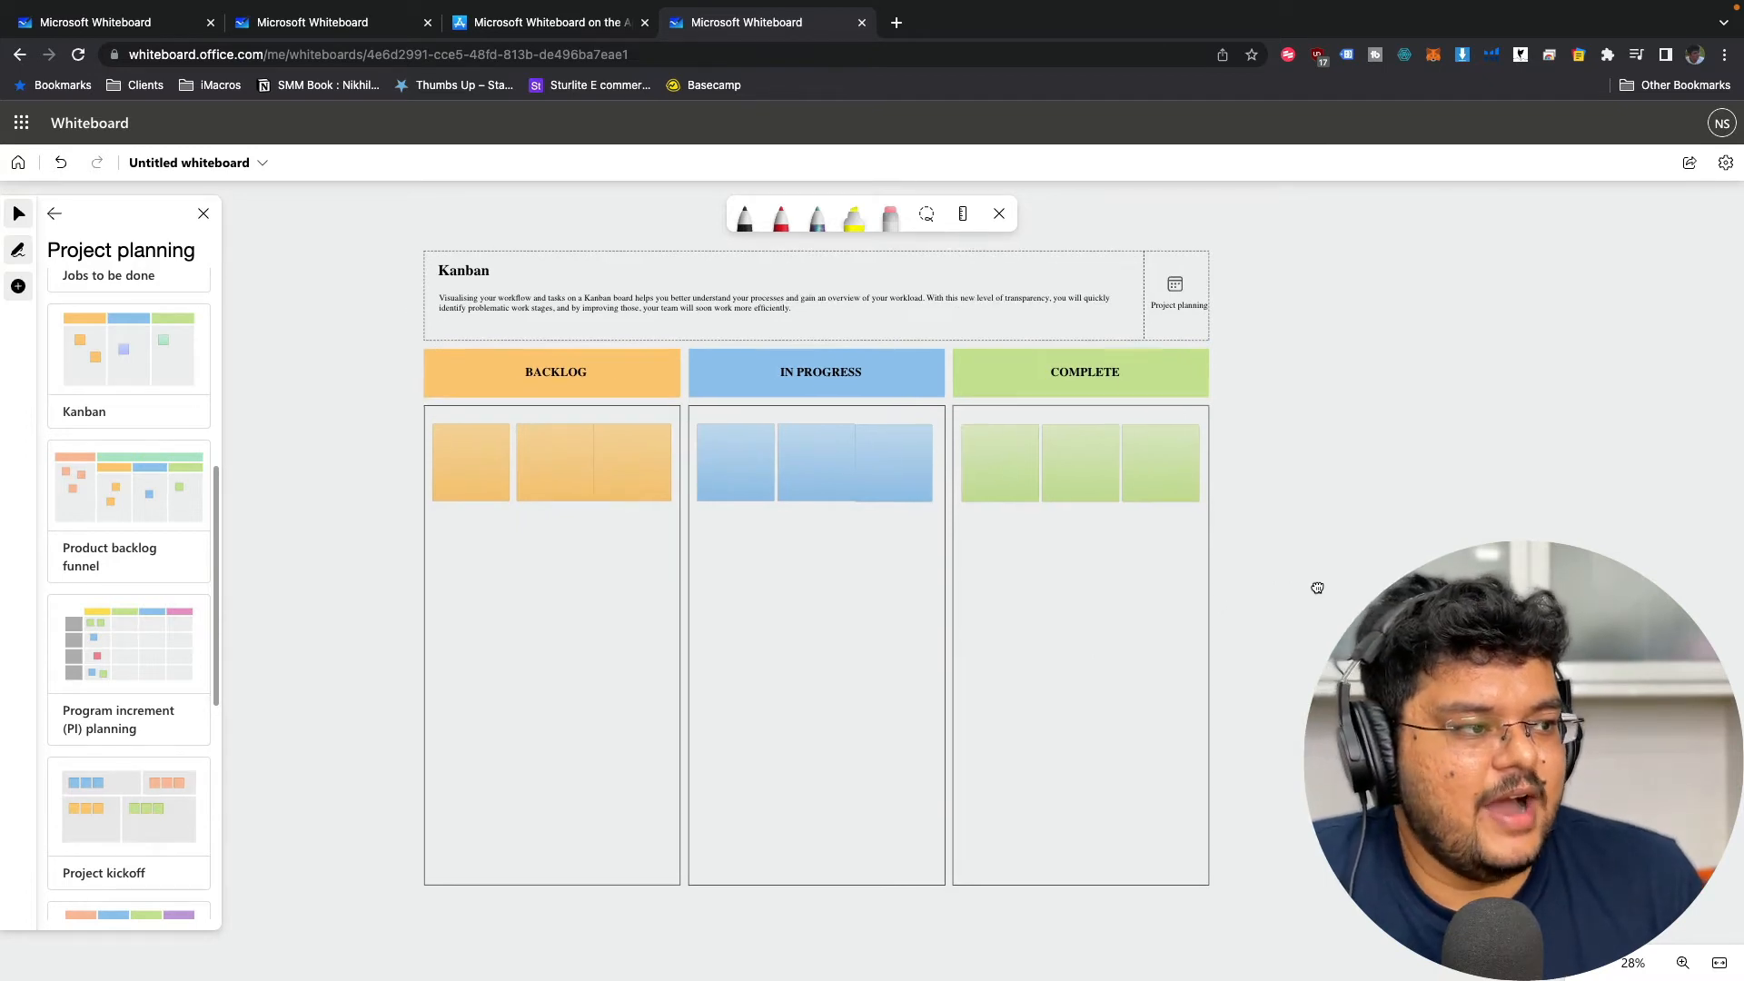
# - Handwrite "Record video" with the black pen on the first Backlog note
pyautogui.scroll(3, 697, 493)
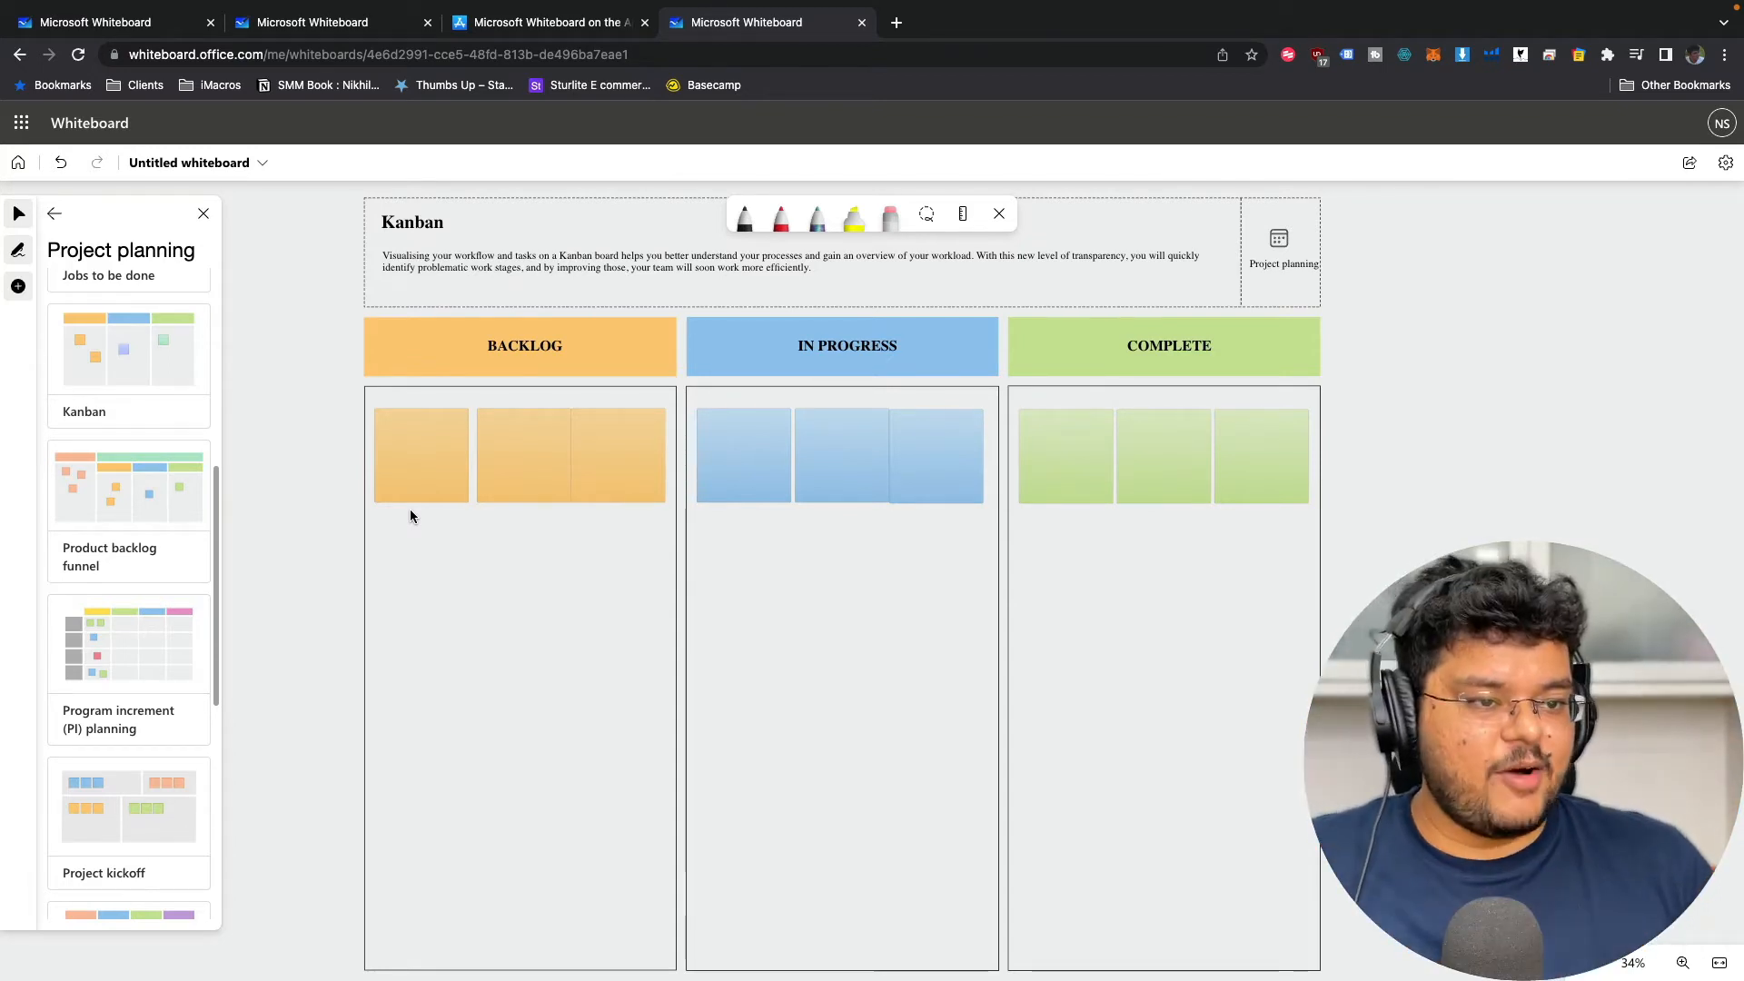
pyautogui.click(445, 467)
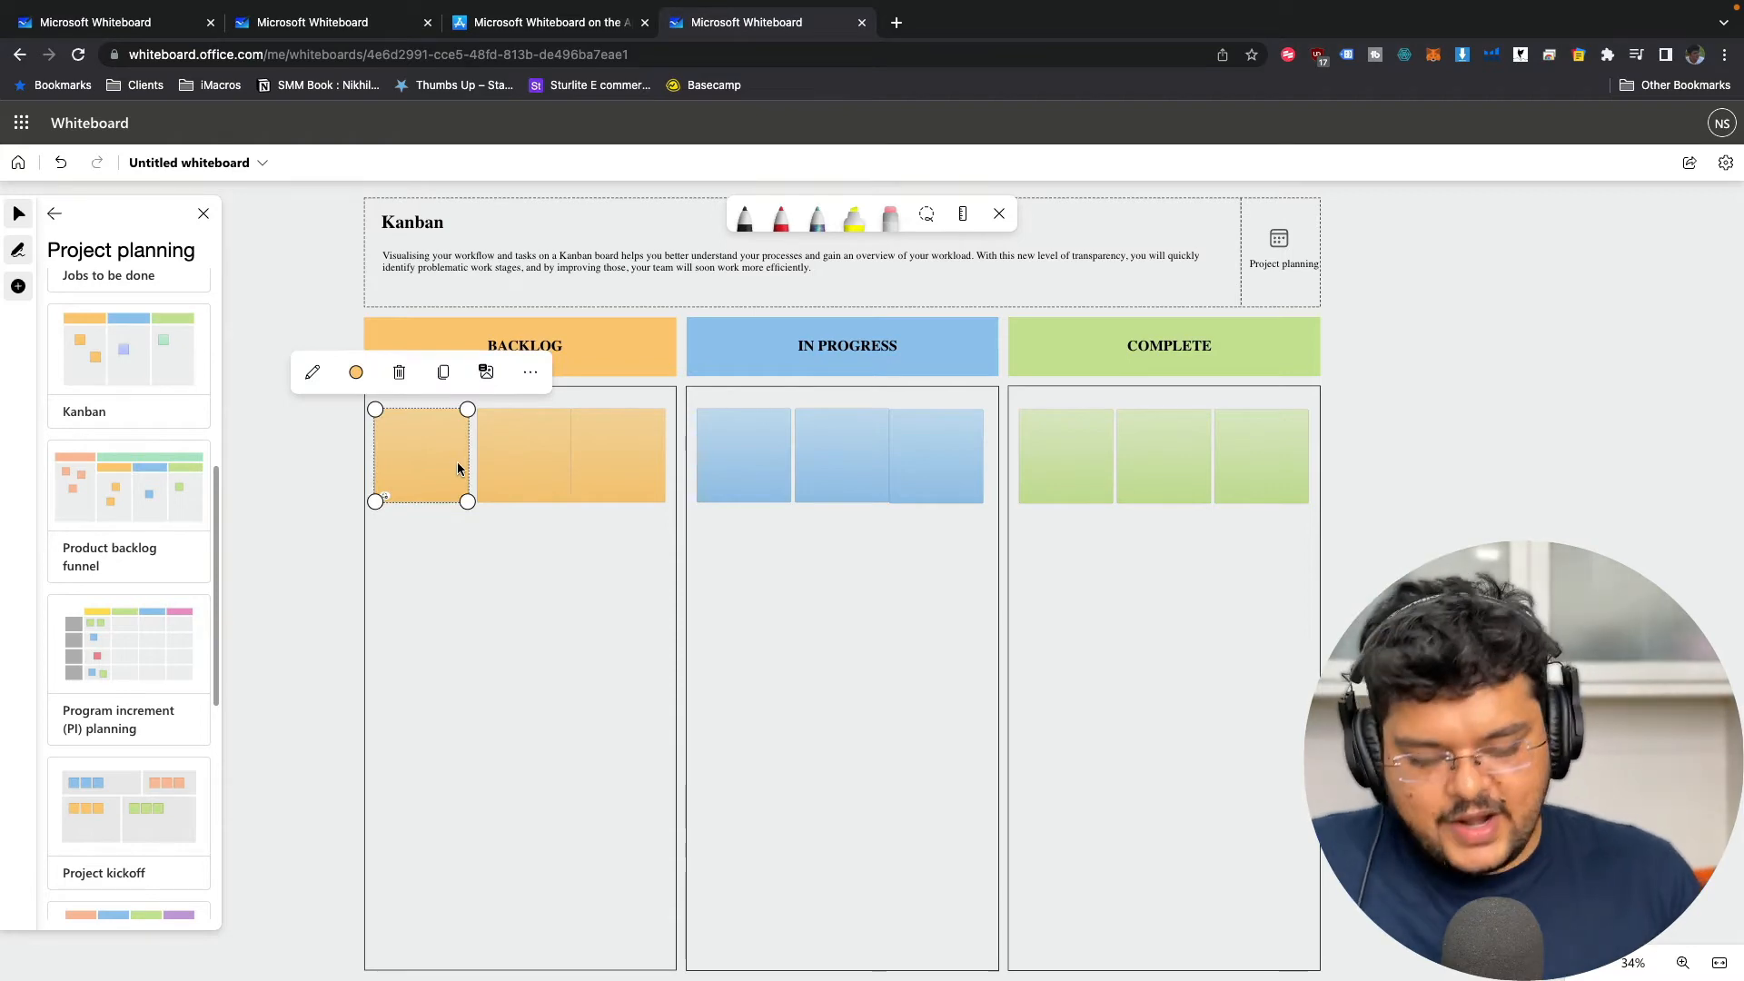
pyautogui.scroll(5, 454, 463)
pyautogui.scroll(3, 336, 454)
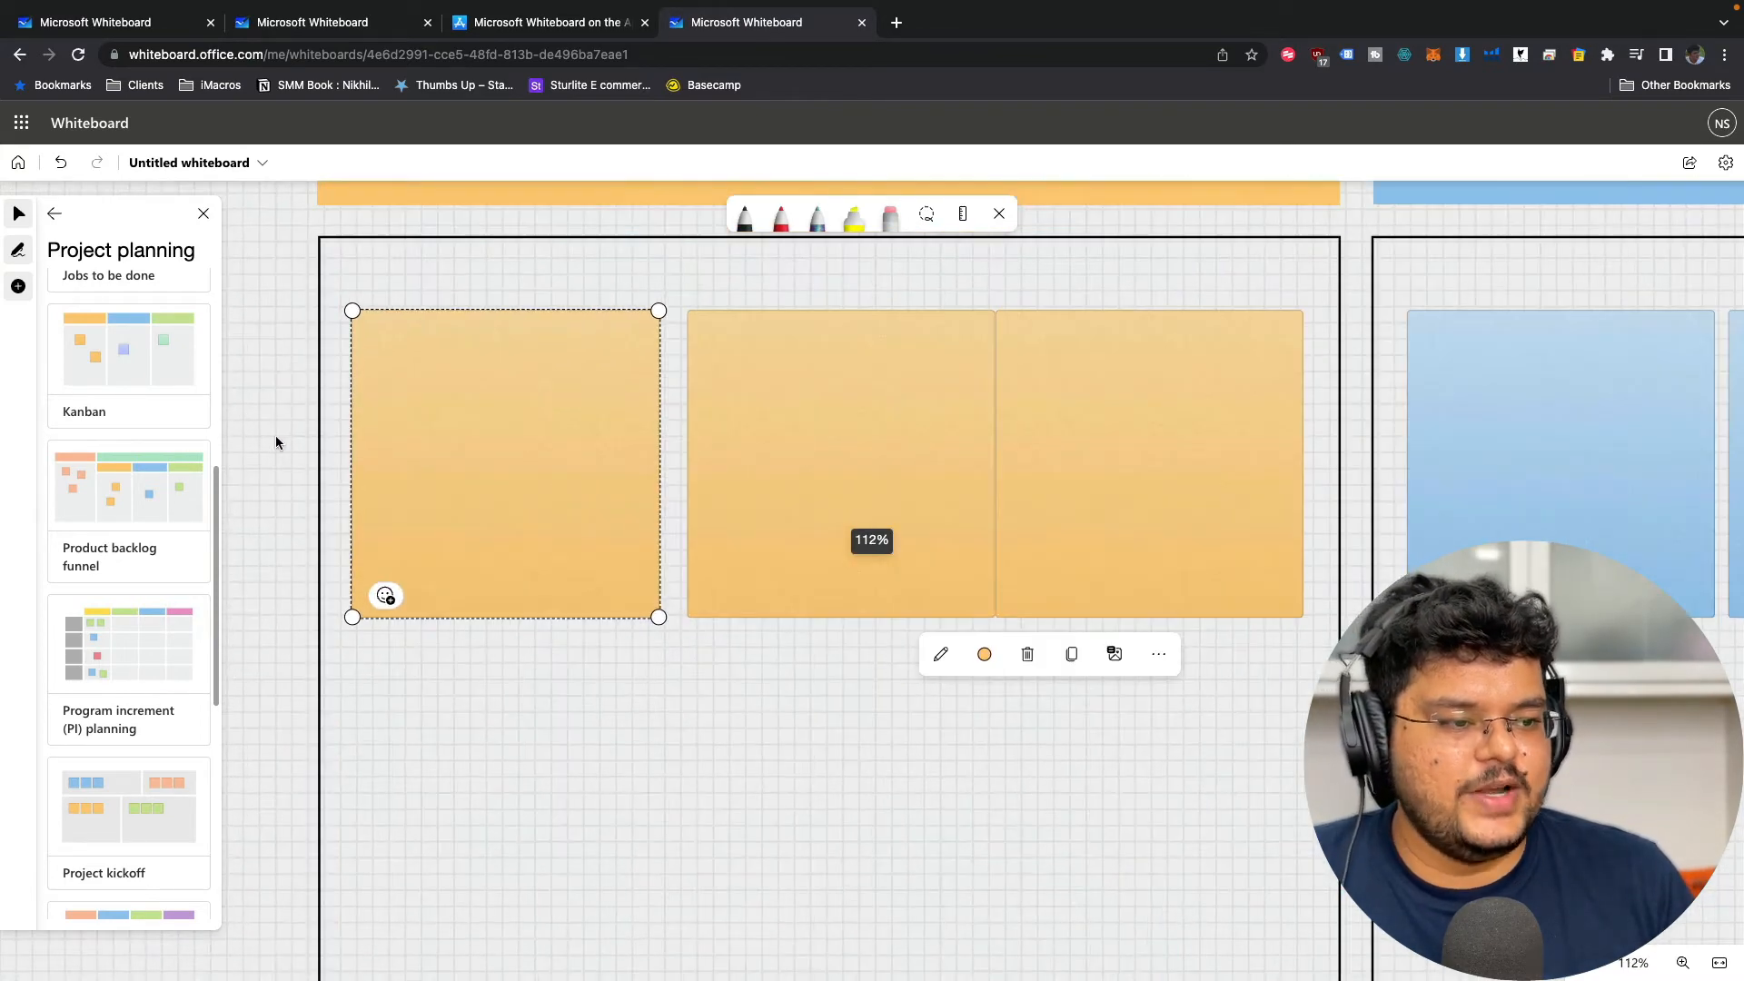
pyautogui.click(693, 276)
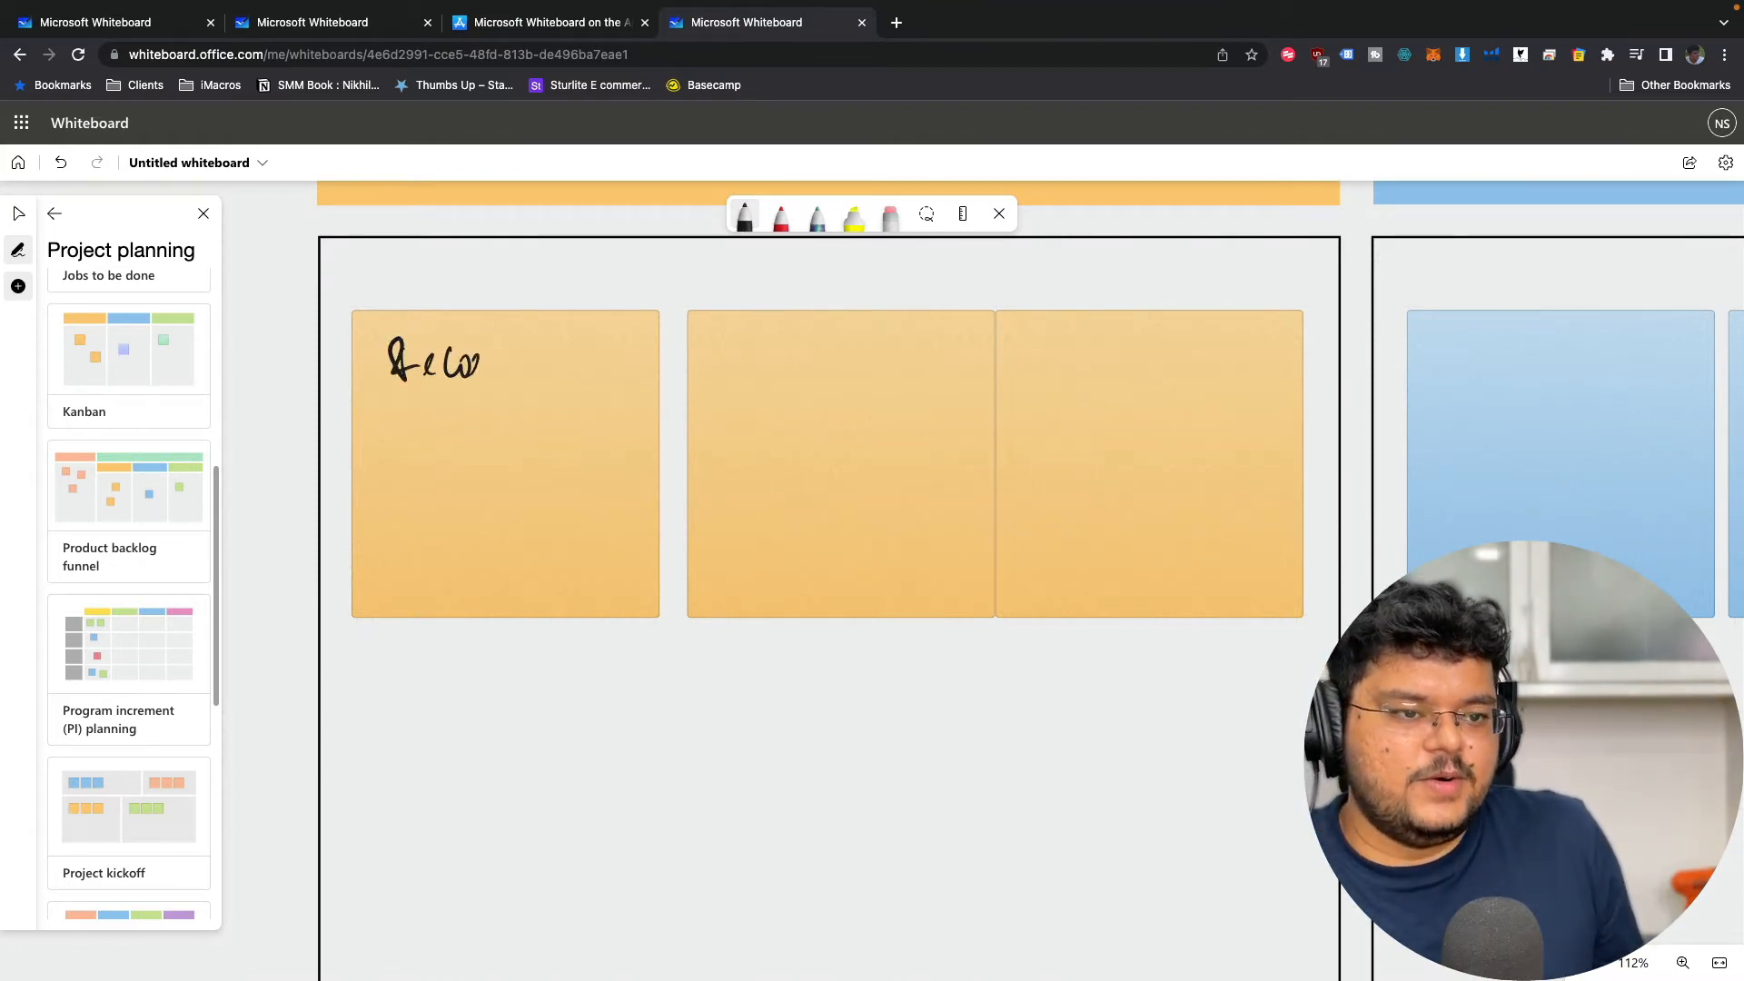
pyautogui.moveTo(470, 372); pyautogui.dragTo(484, 360)
pyautogui.moveTo(496, 356); pyautogui.dragTo(499, 372)
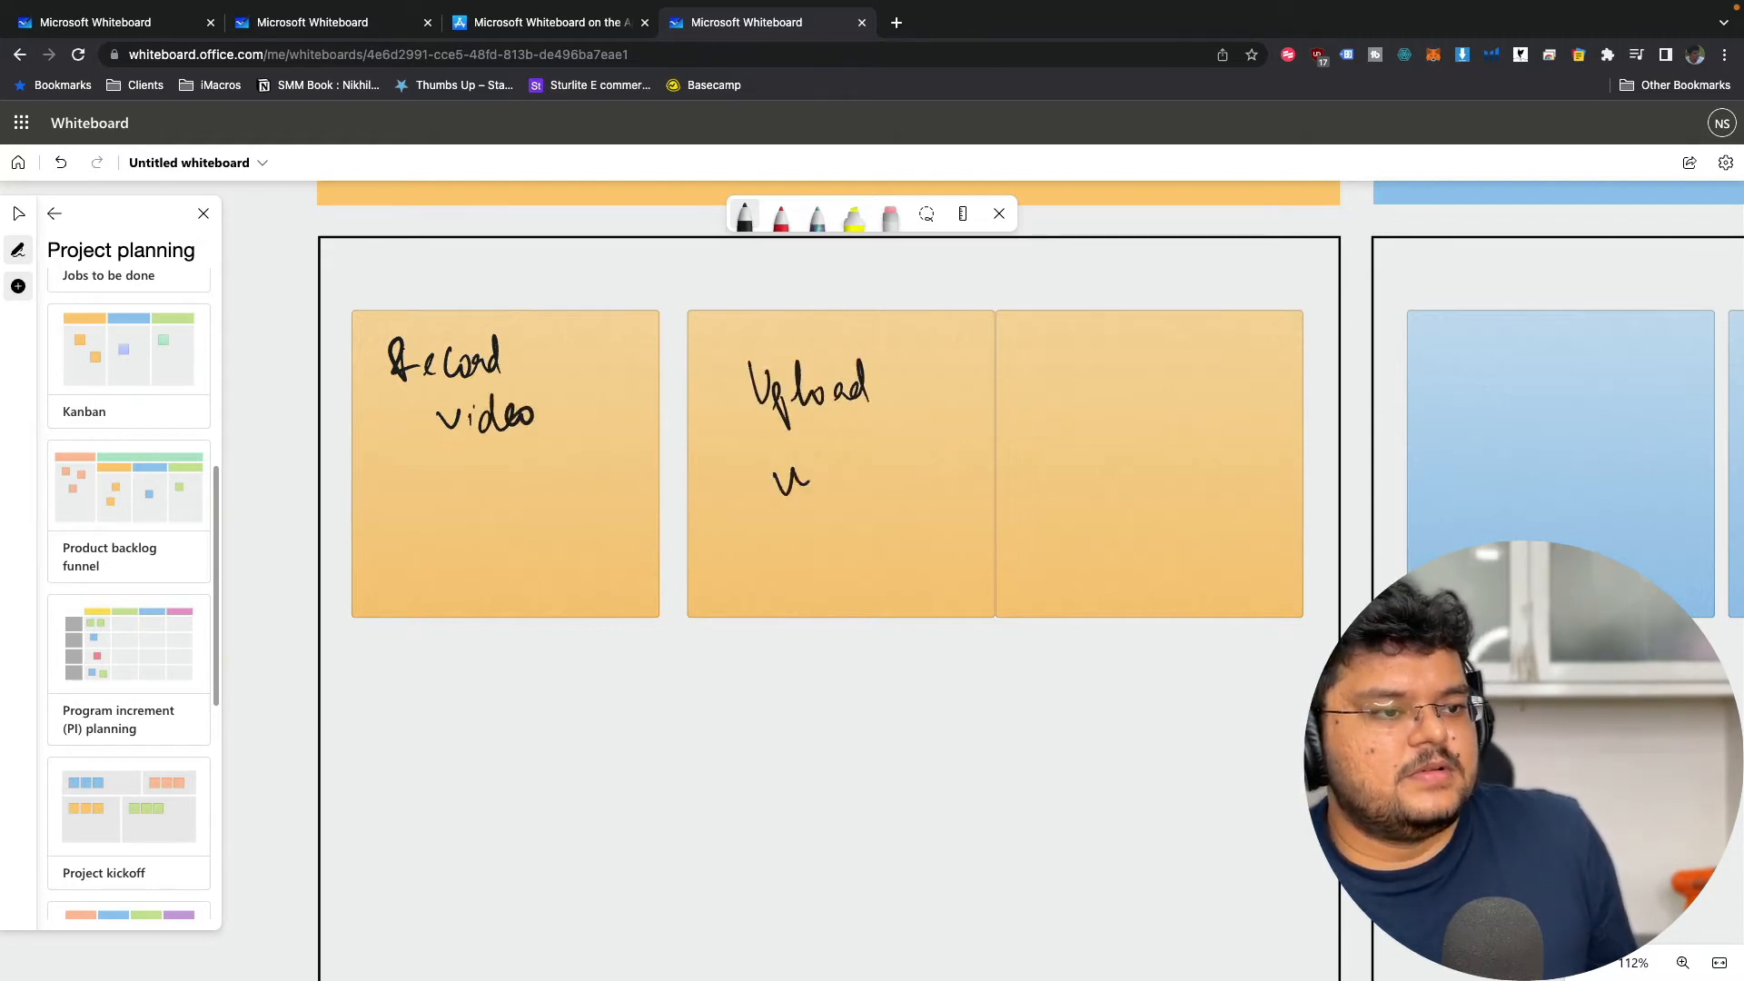
# - Handwrite "Upload video" on the second Backlog note and "ABCD" on the third in black
pyautogui.moveTo(879, 451); pyautogui.dragTo(874, 454)
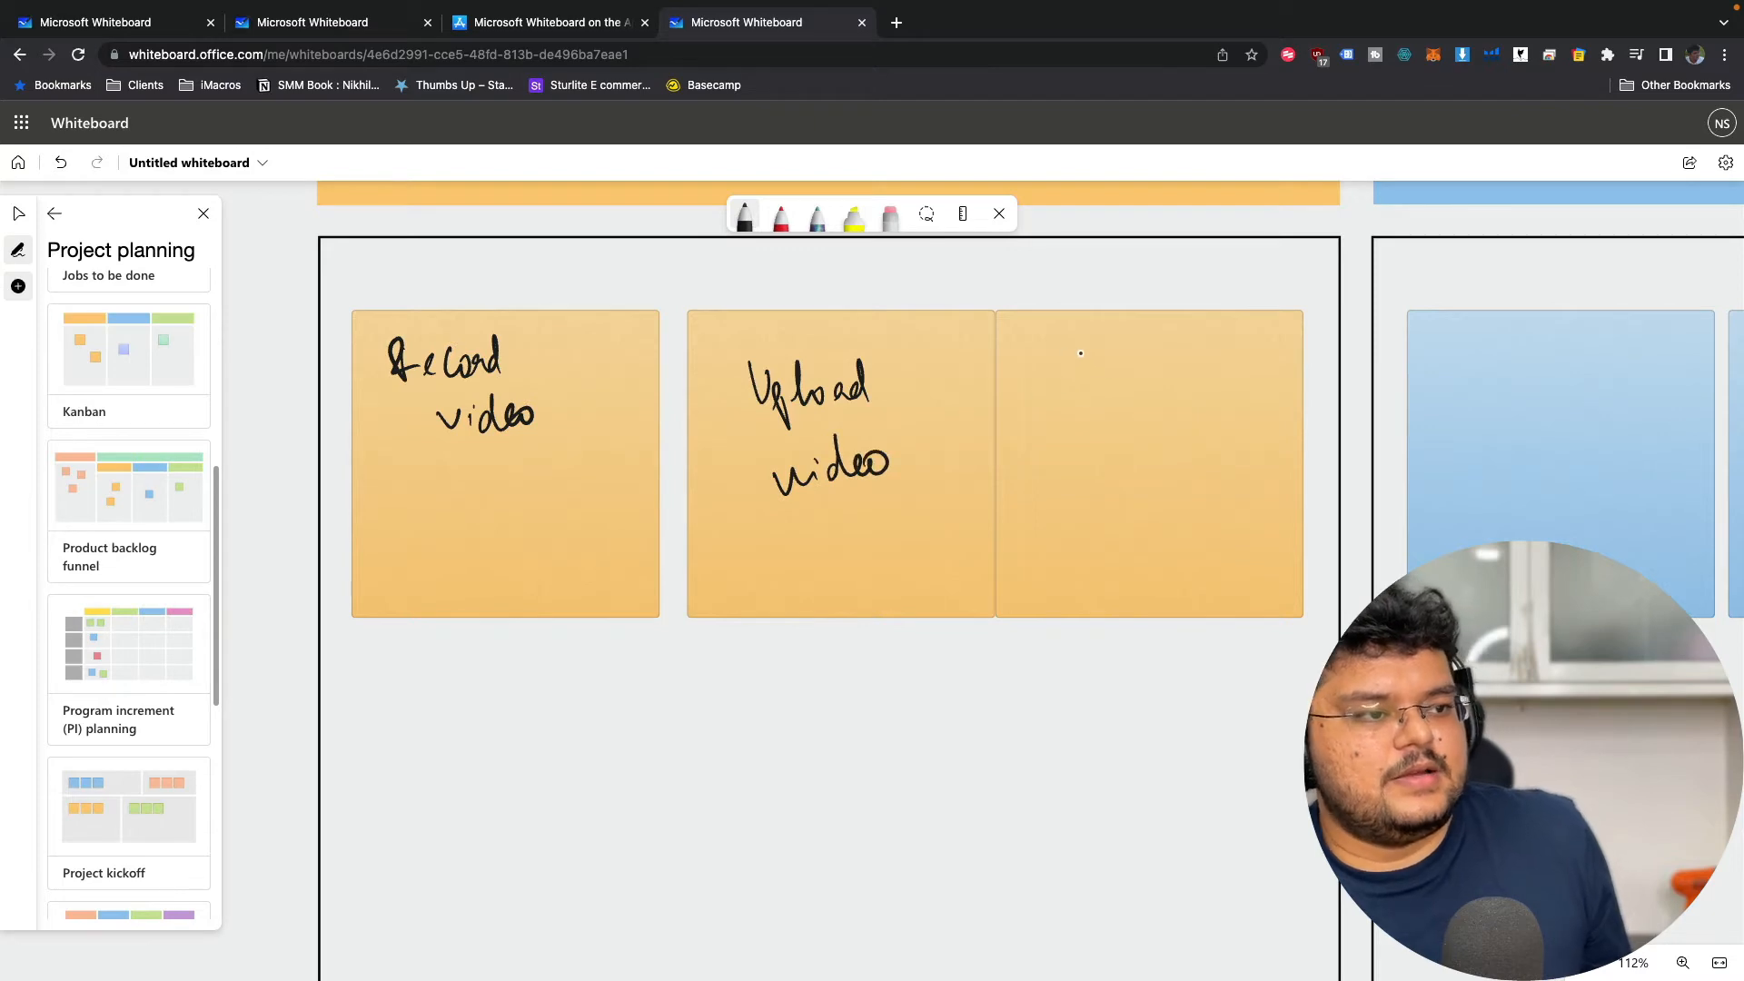
pyautogui.moveTo(1054, 427)
pyautogui.mouseDown()
pyautogui.moveTo(1077, 399)
pyautogui.moveTo(1101, 425)
pyautogui.mouseUp()
pyautogui.moveTo(1122, 397); pyautogui.dragTo(1115, 423)
pyautogui.moveTo(1139, 410); pyautogui.dragTo(1146, 410)
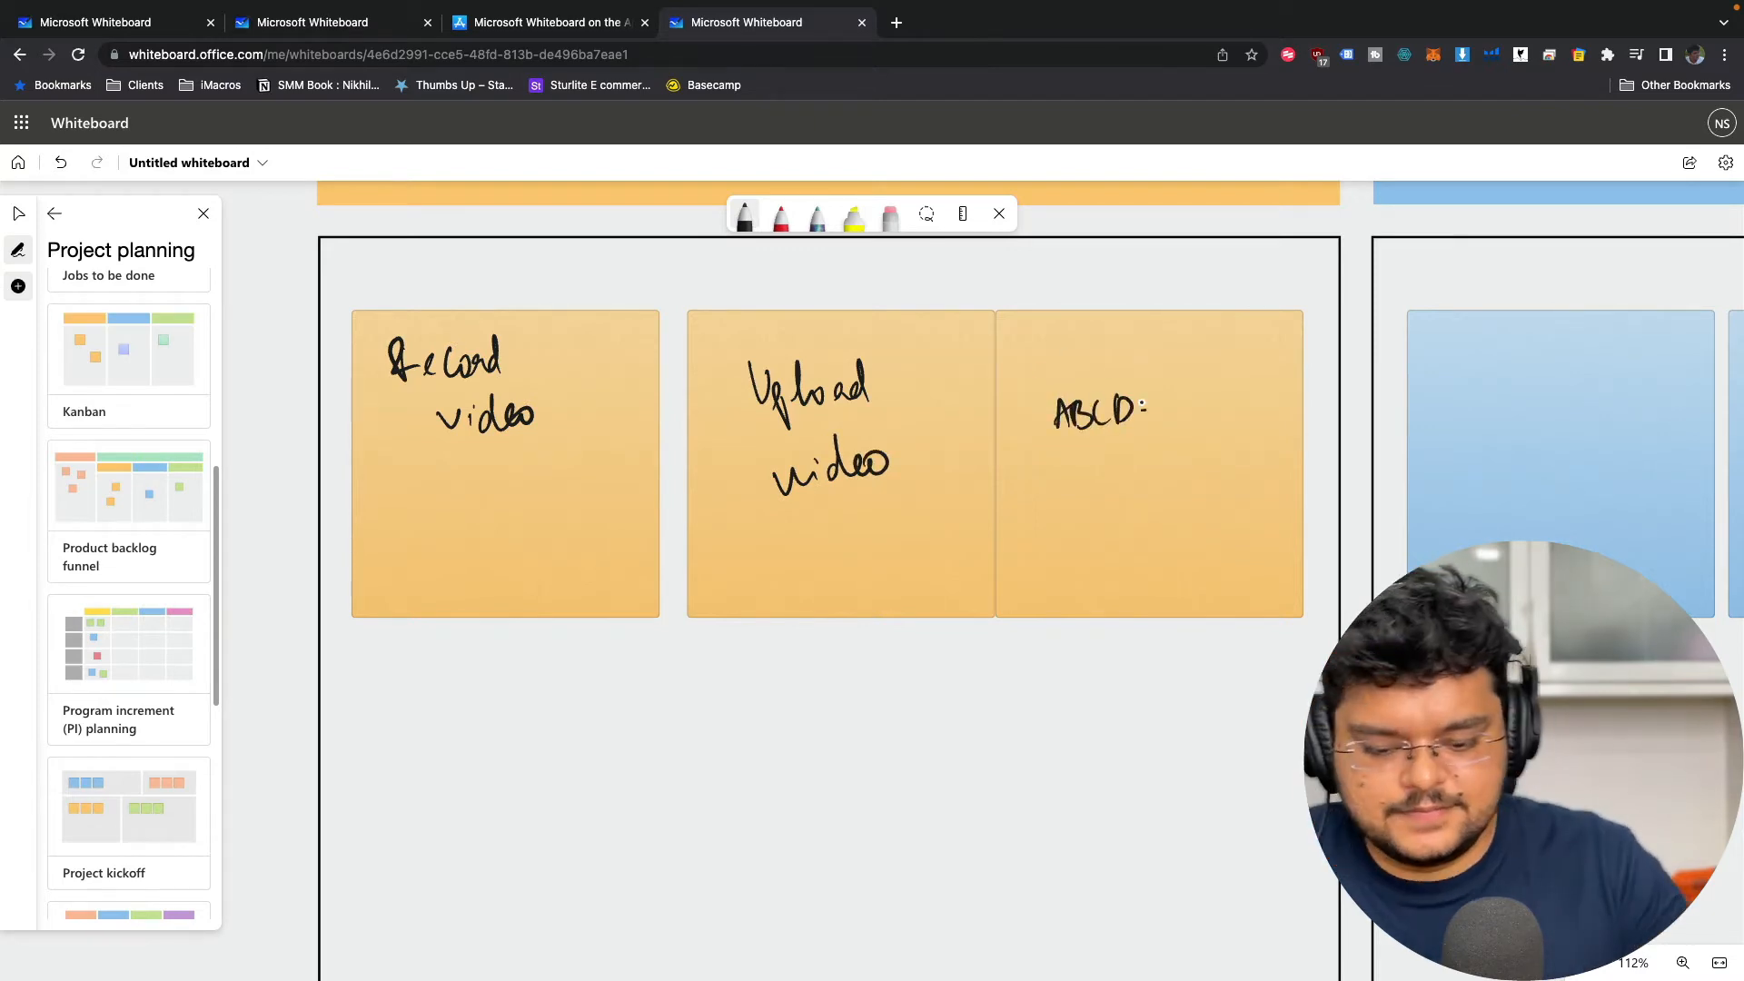
pyautogui.press('Escape')
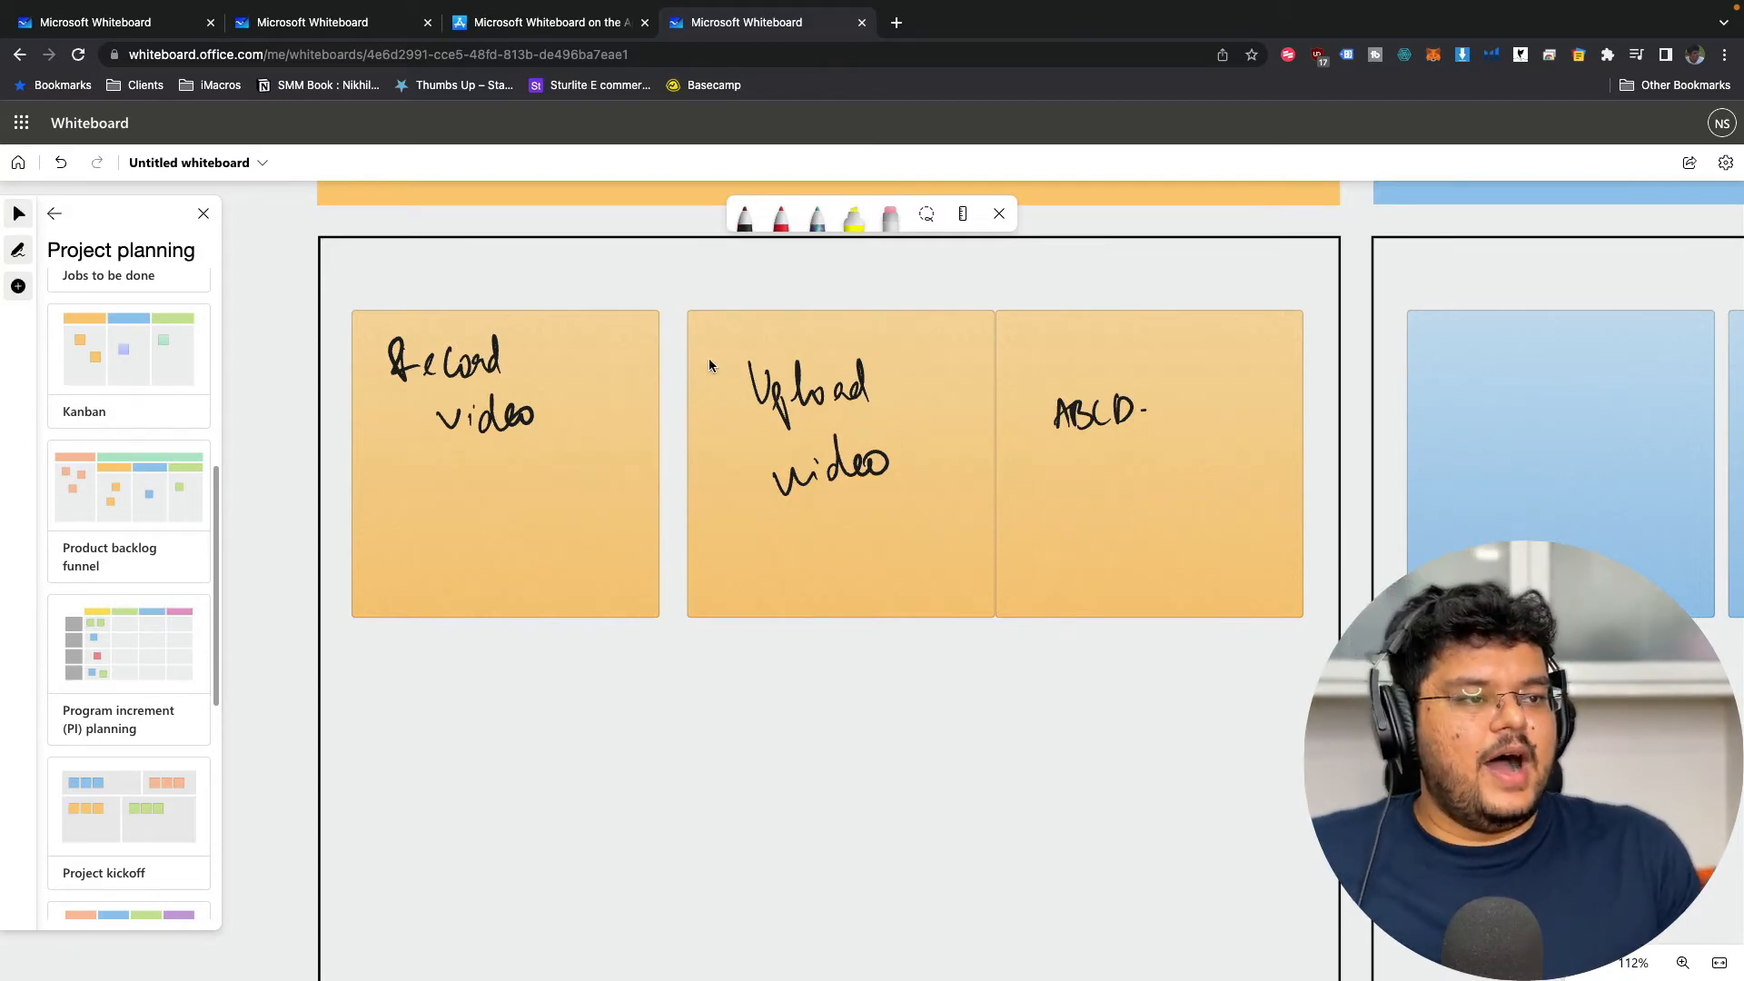
# - Move the "Record video" and "Upload video" notes from Backlog into In Progress, side by side below the blue notes
pyautogui.click(624, 329)
pyautogui.scroll(1, 623, 328)
pyautogui.scroll(-5, 335, 285)
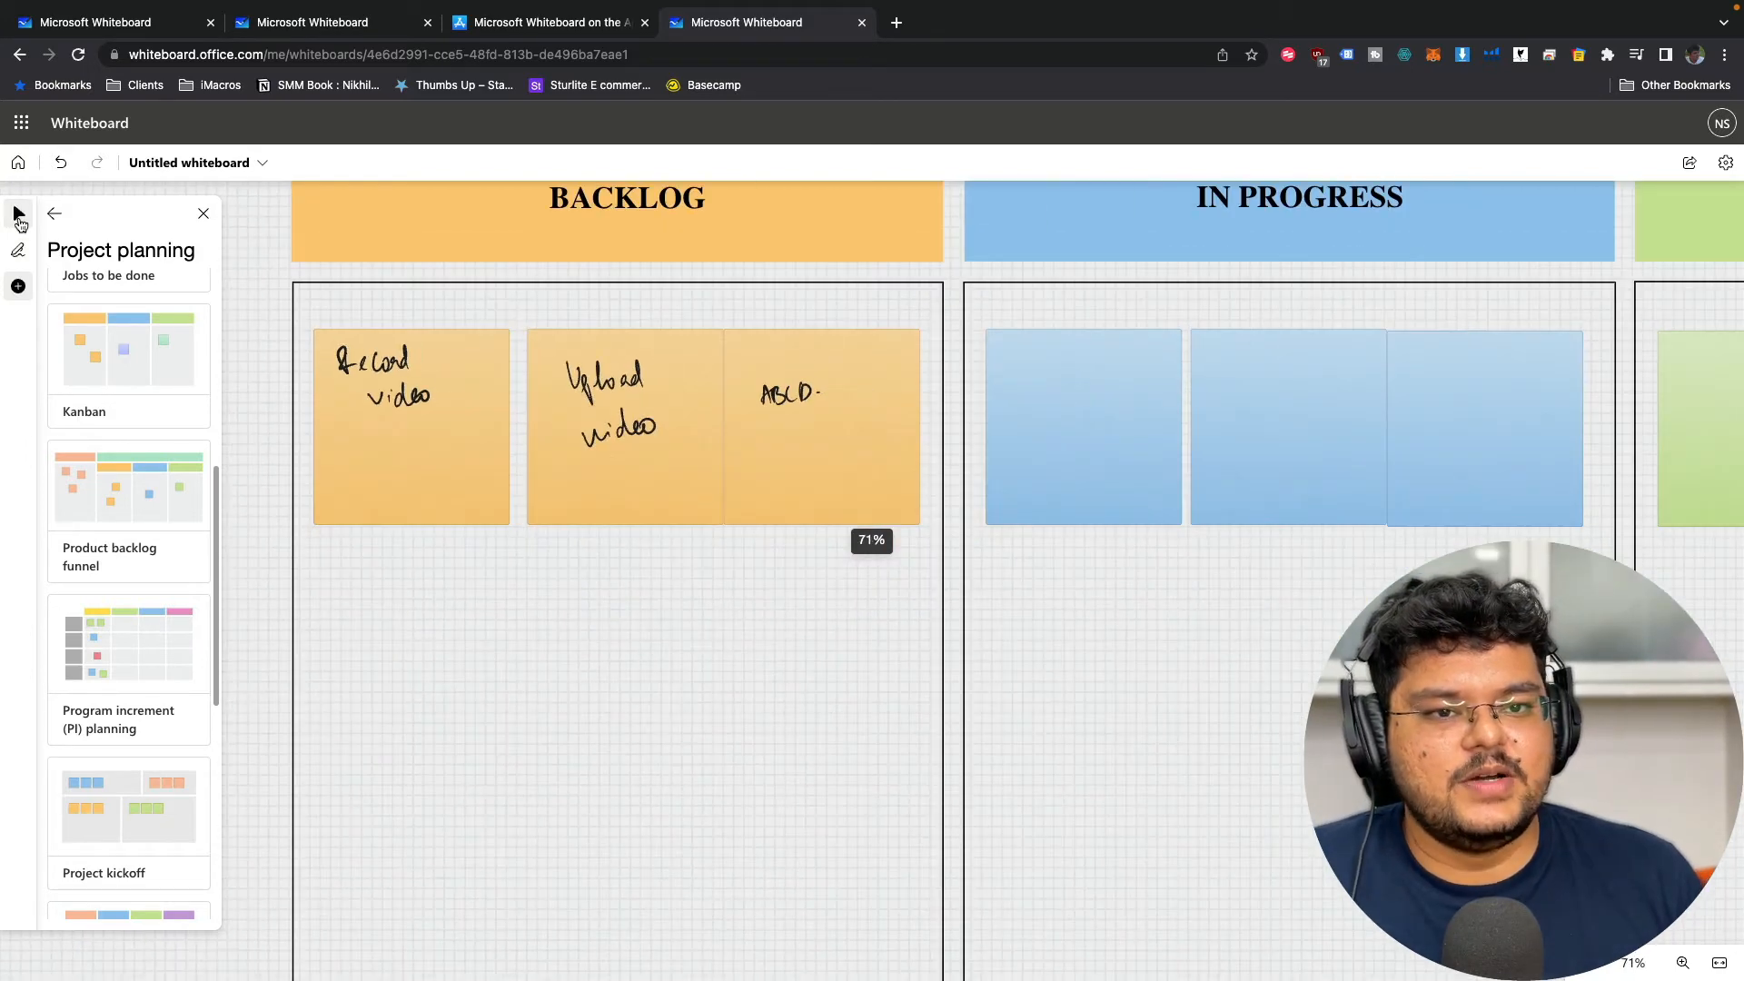
pyautogui.click(447, 472)
pyautogui.moveTo(449, 480); pyautogui.dragTo(1121, 700)
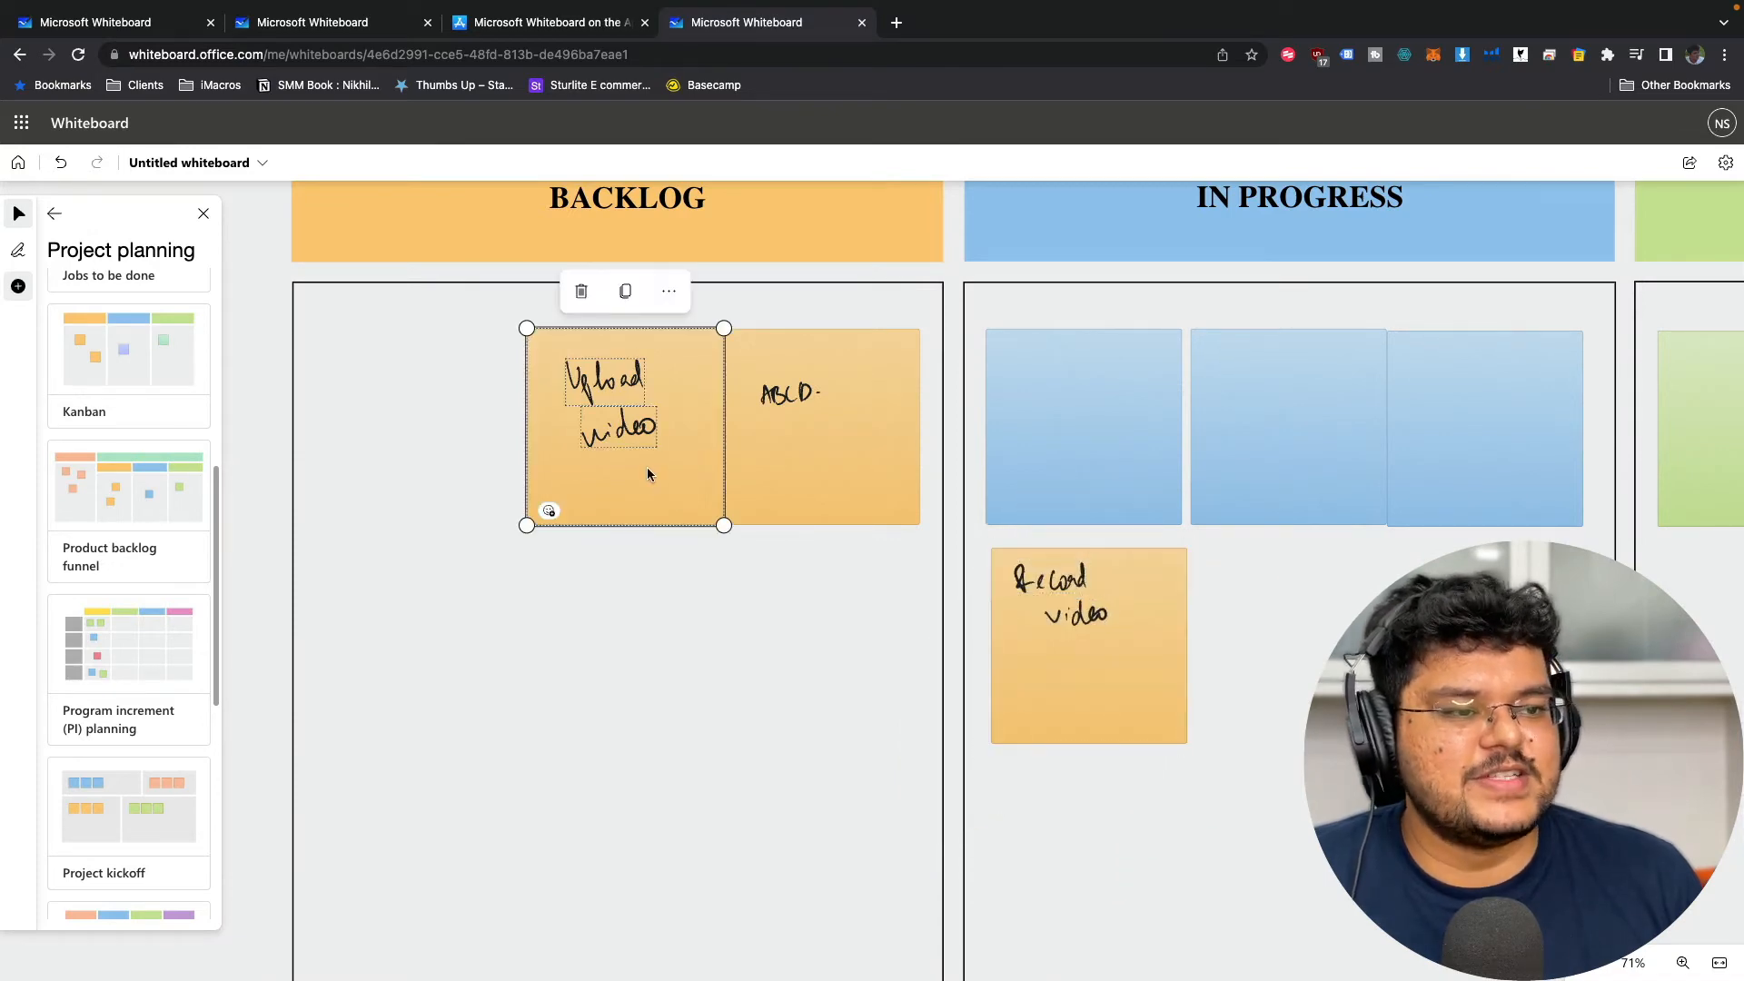
pyautogui.moveTo(647, 467); pyautogui.dragTo(1330, 691)
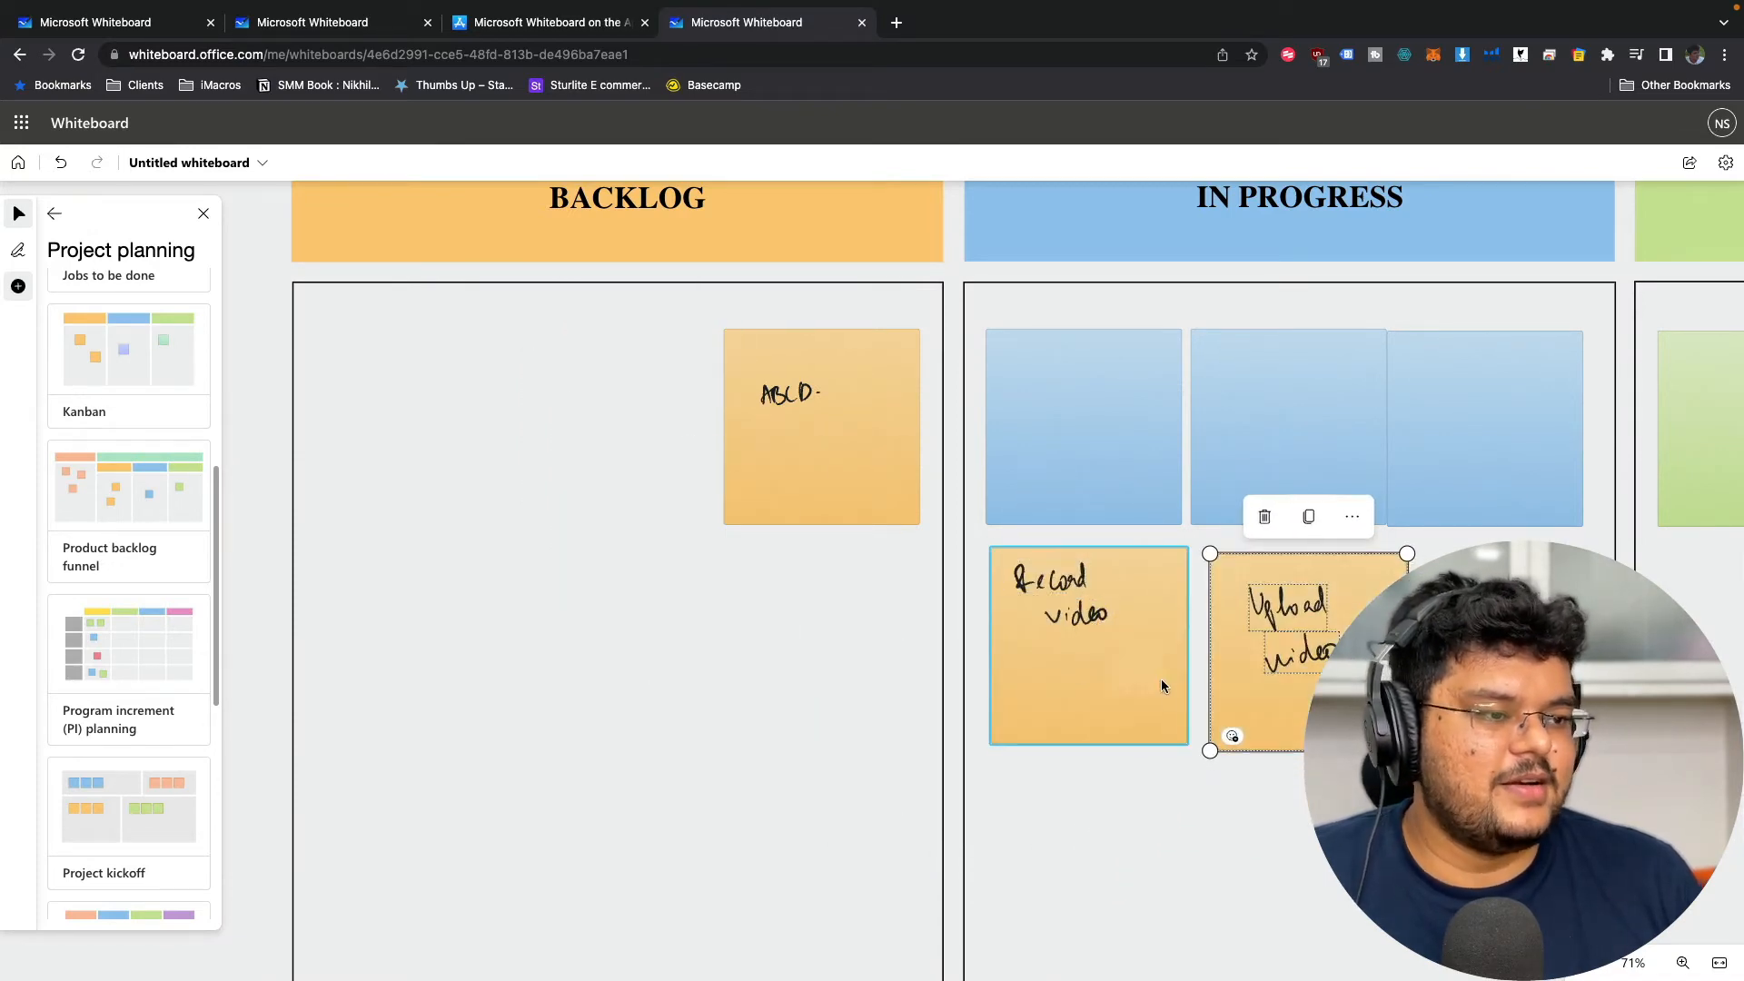
# - Move the "ABCD" note from Backlog into the Complete column, below the first green note
pyautogui.scroll(-5, 837, 741)
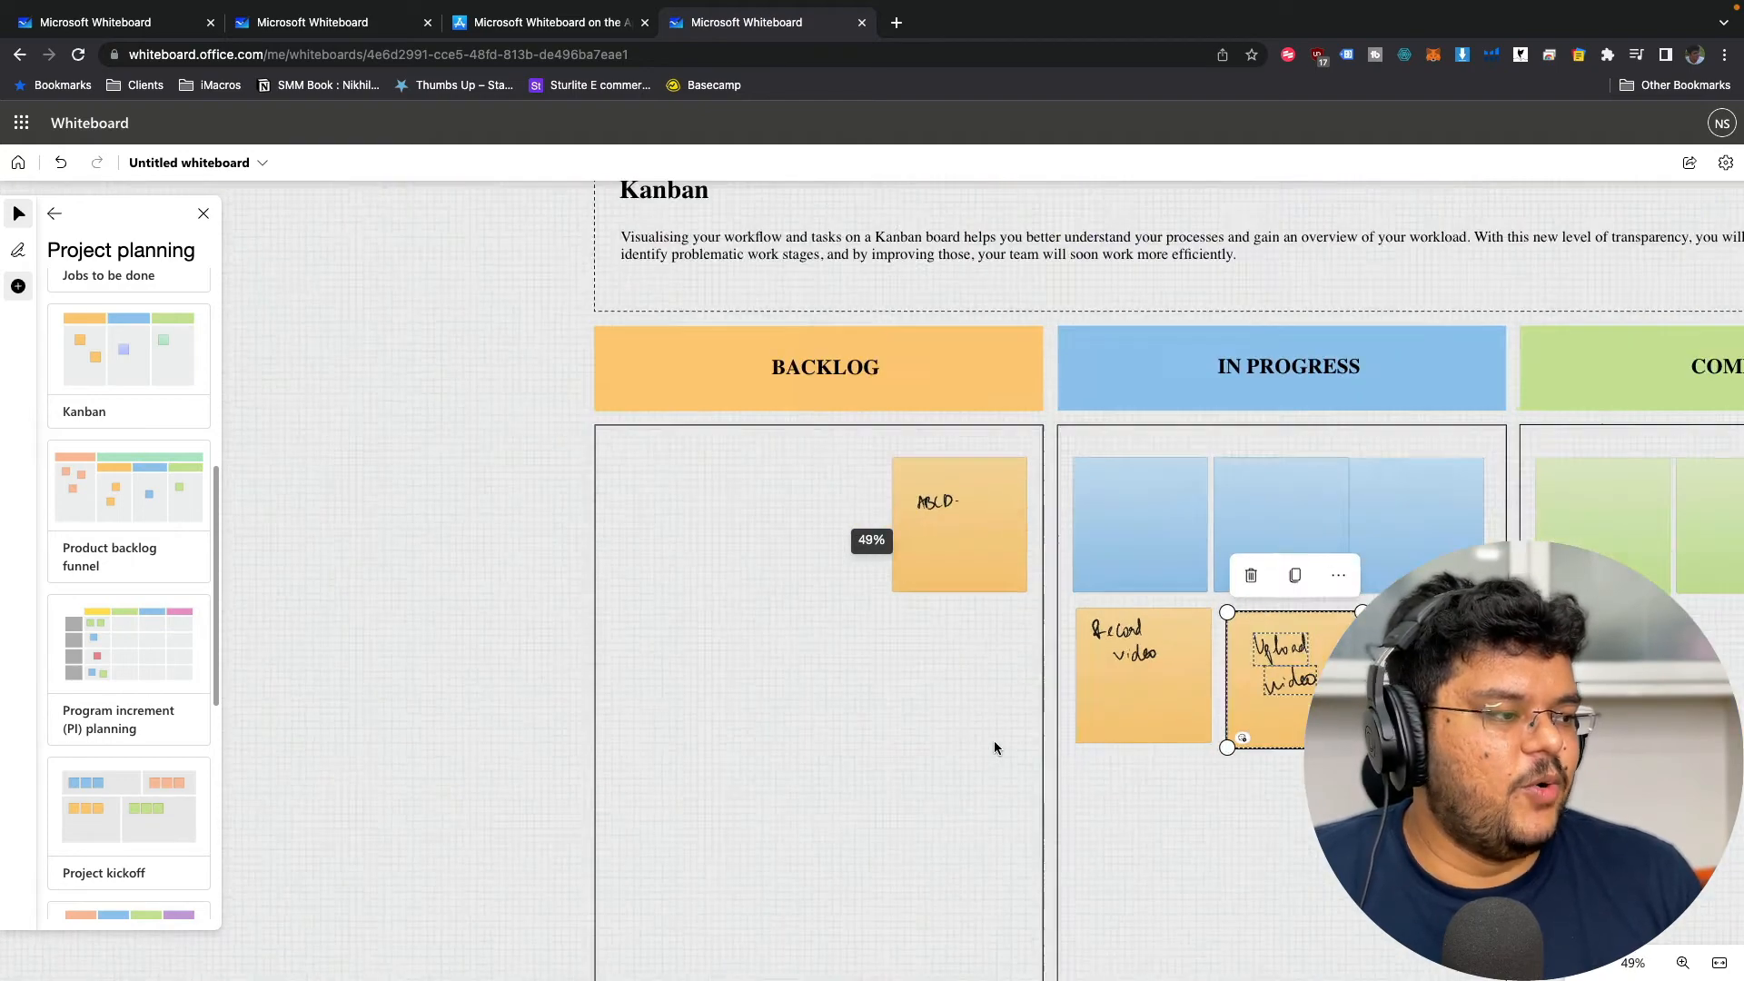
pyautogui.moveTo(479, 583); pyautogui.dragTo(249, 542)
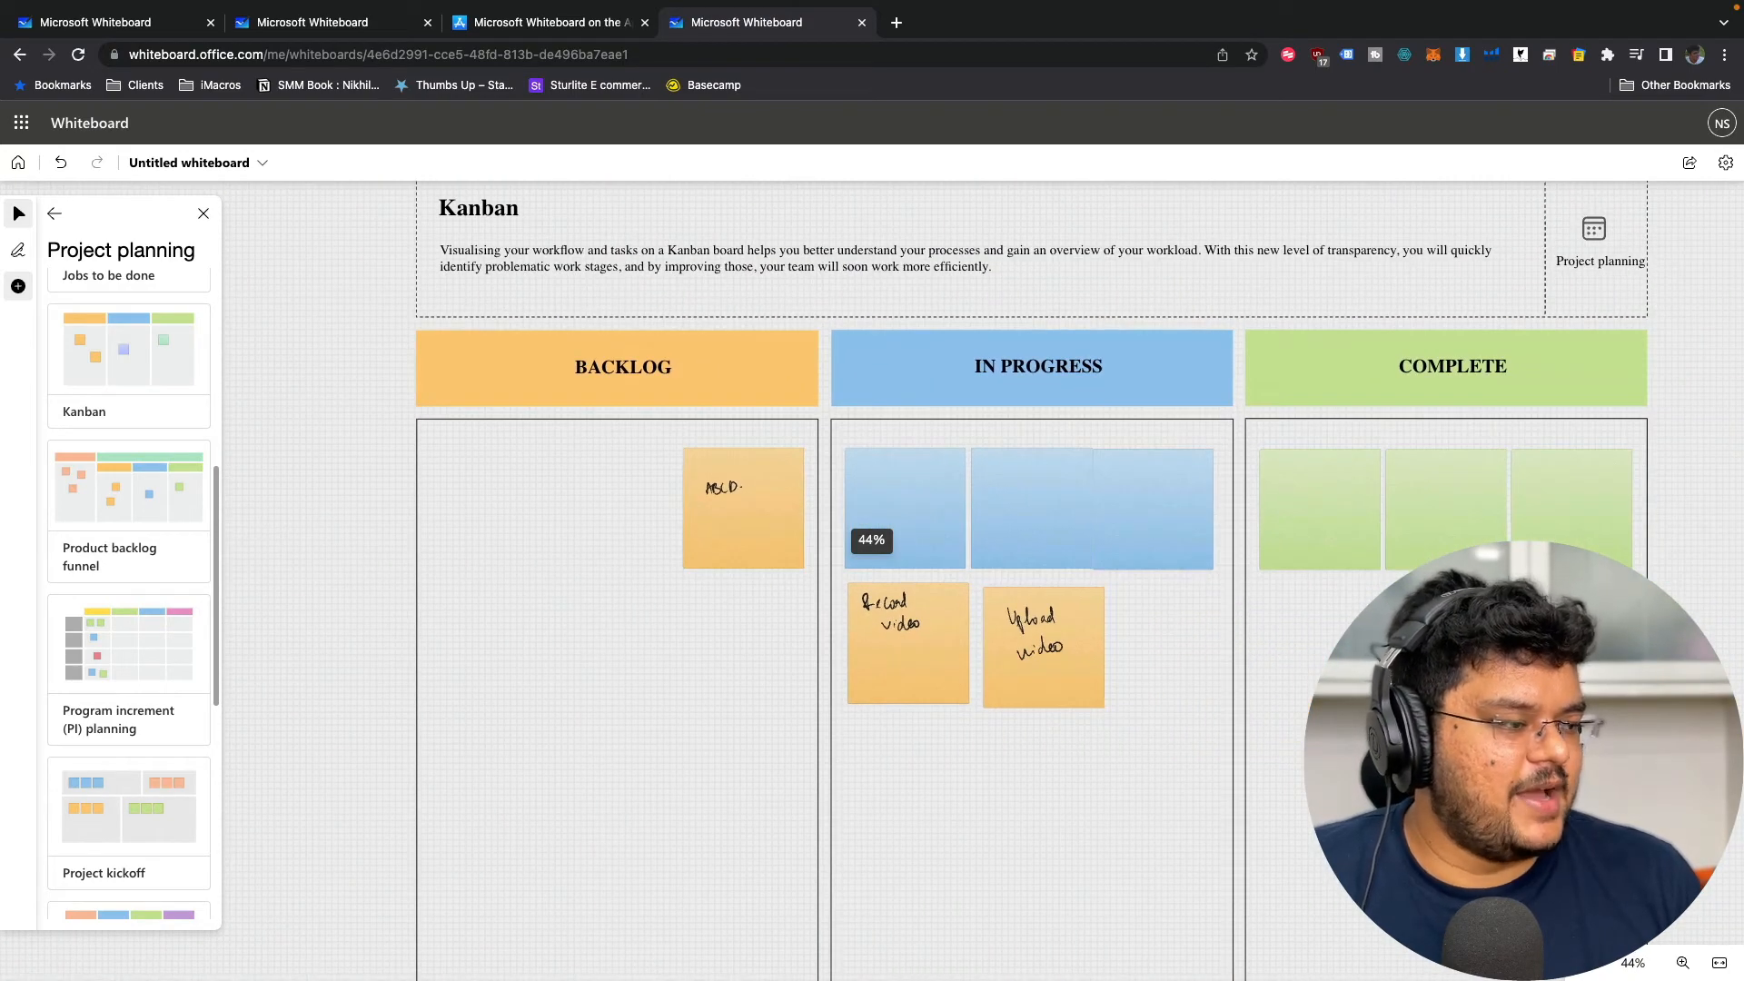
pyautogui.hscroll(3, 1695, 562)
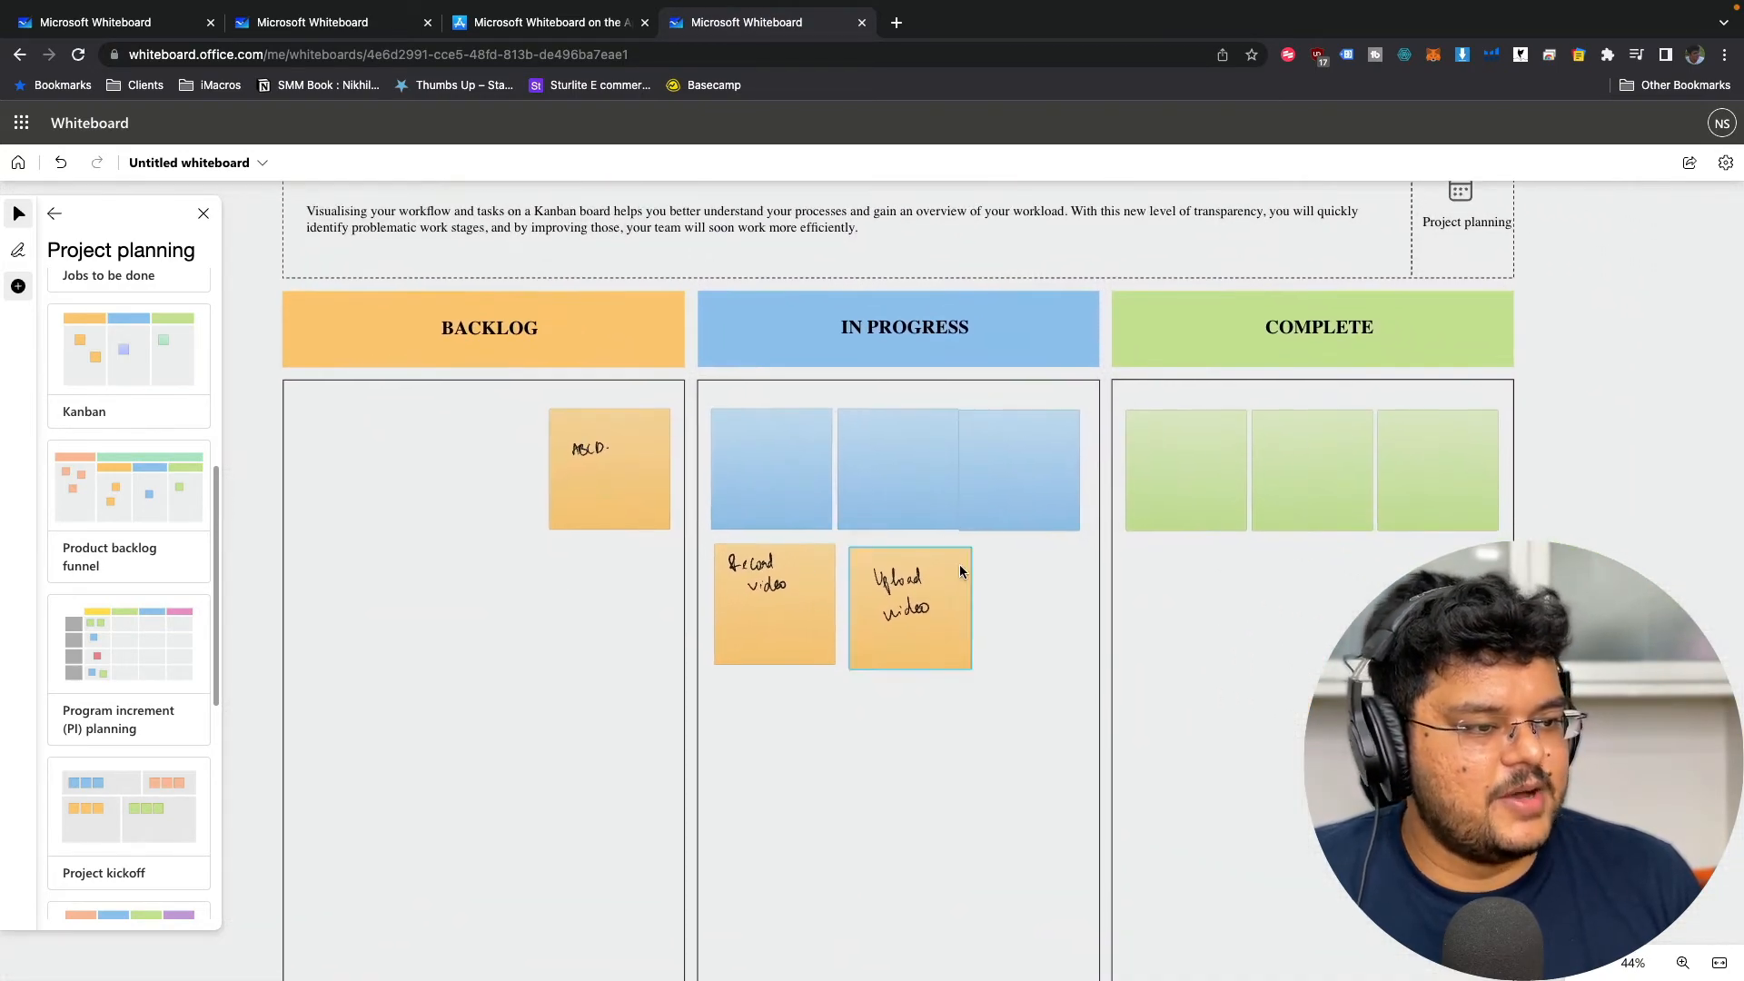
pyautogui.click(656, 461)
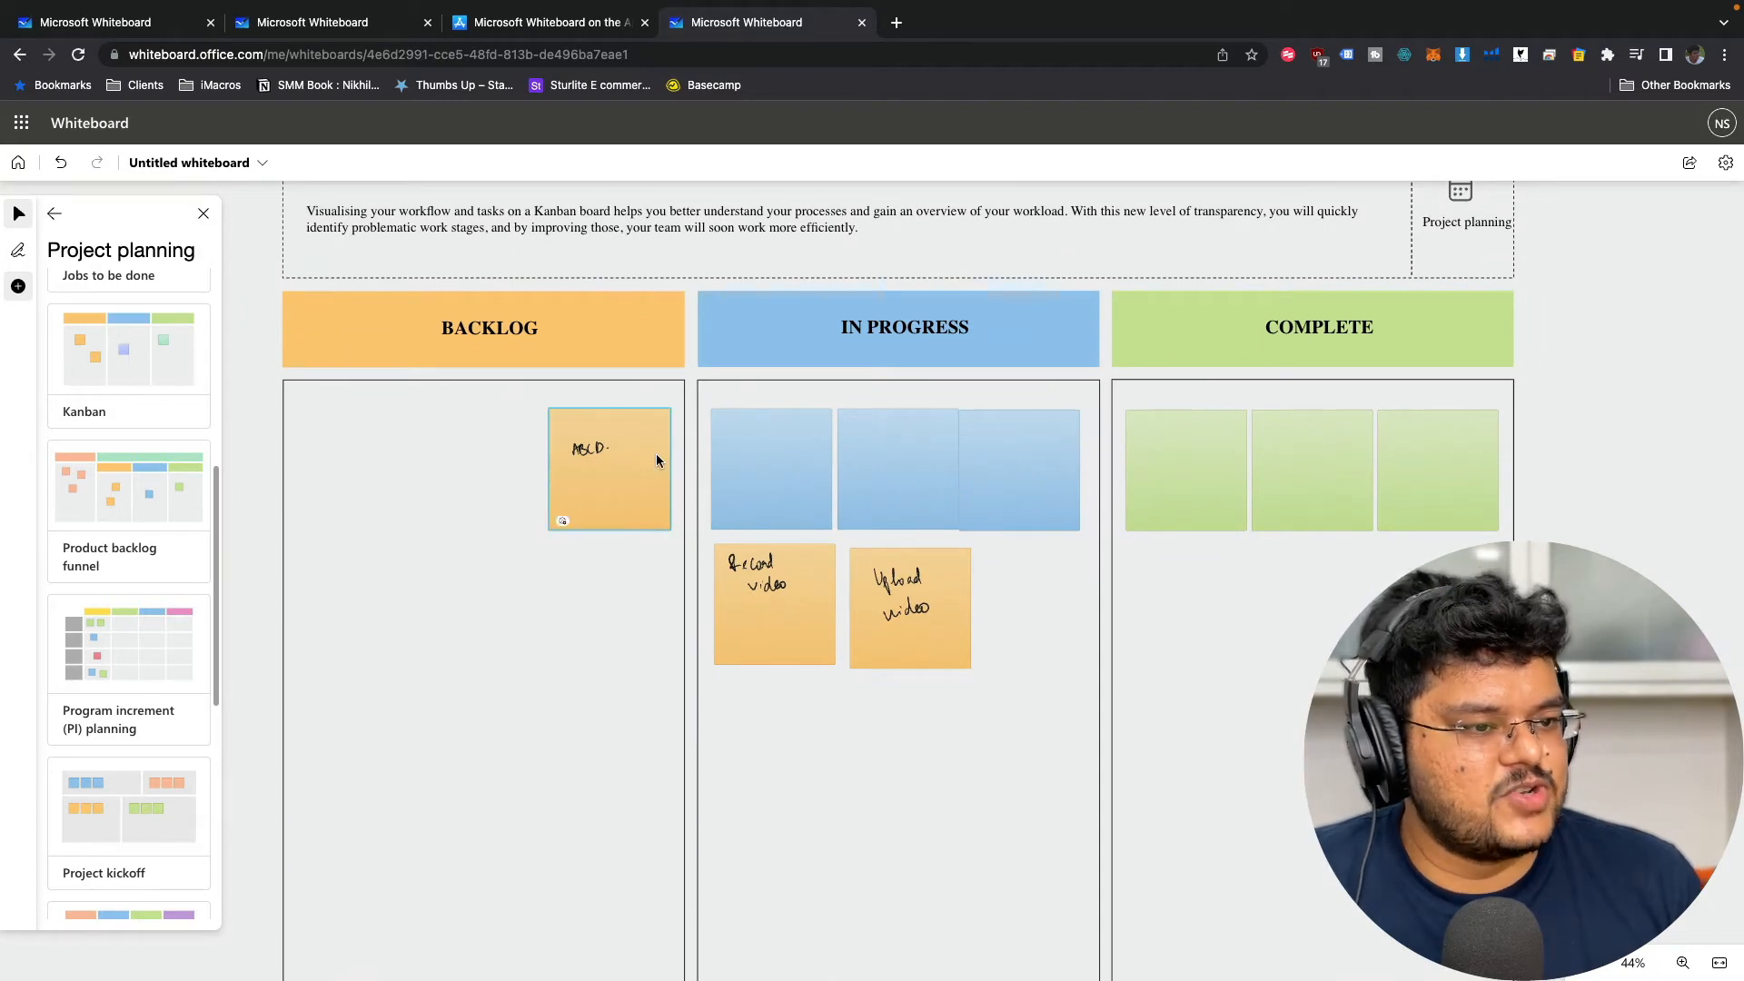
pyautogui.moveTo(629, 459); pyautogui.dragTo(1212, 606)
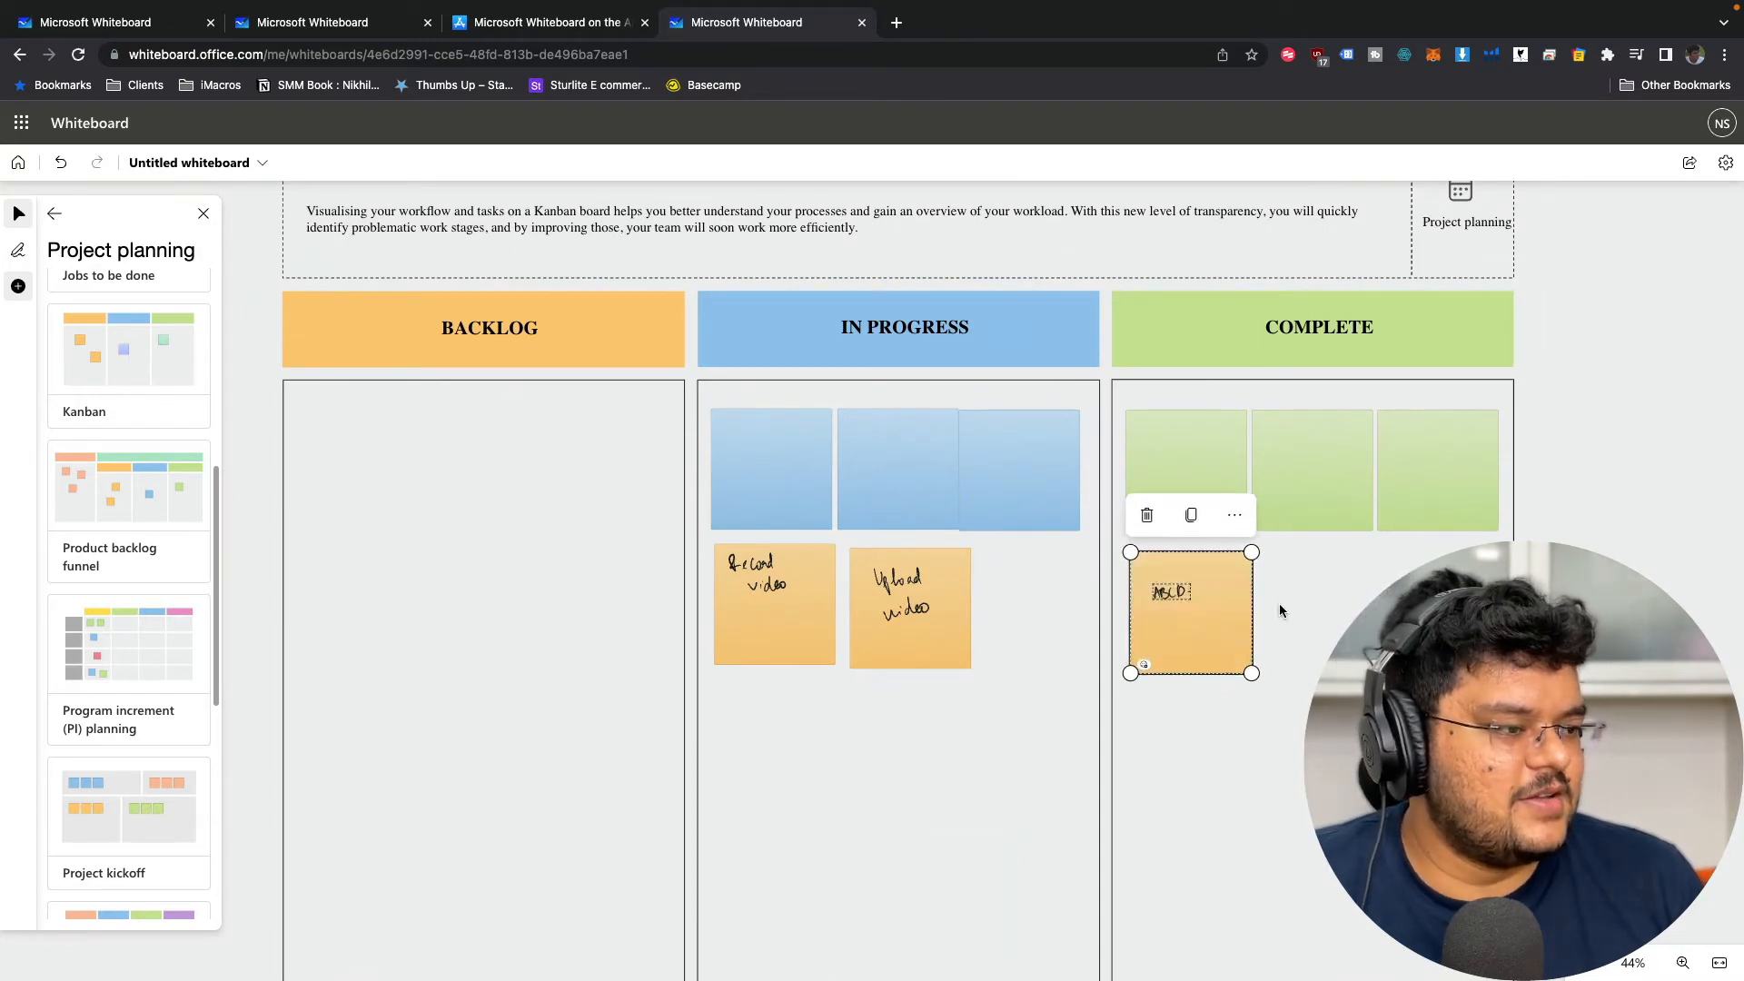
# - Enter "Hello" and "How are you" on two lines in the first blue In Progress note
pyautogui.click(1279, 605)
pyautogui.click(755, 474)
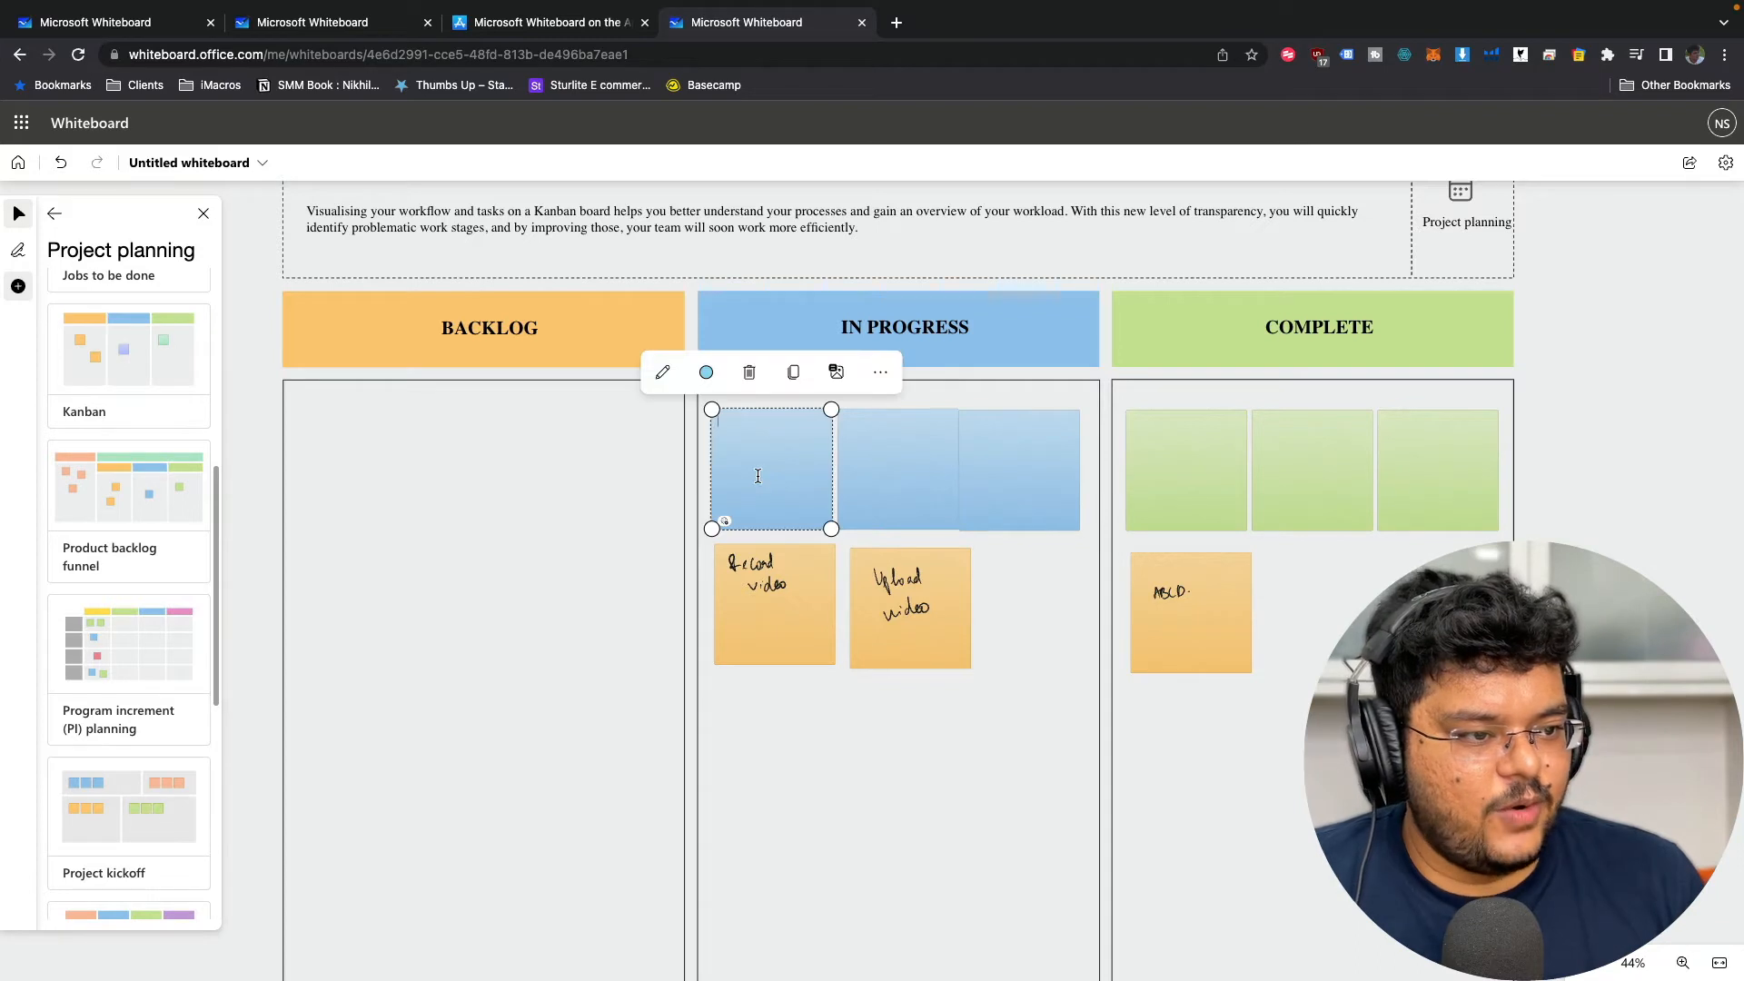
pyautogui.hscroll(-1, 770, 441)
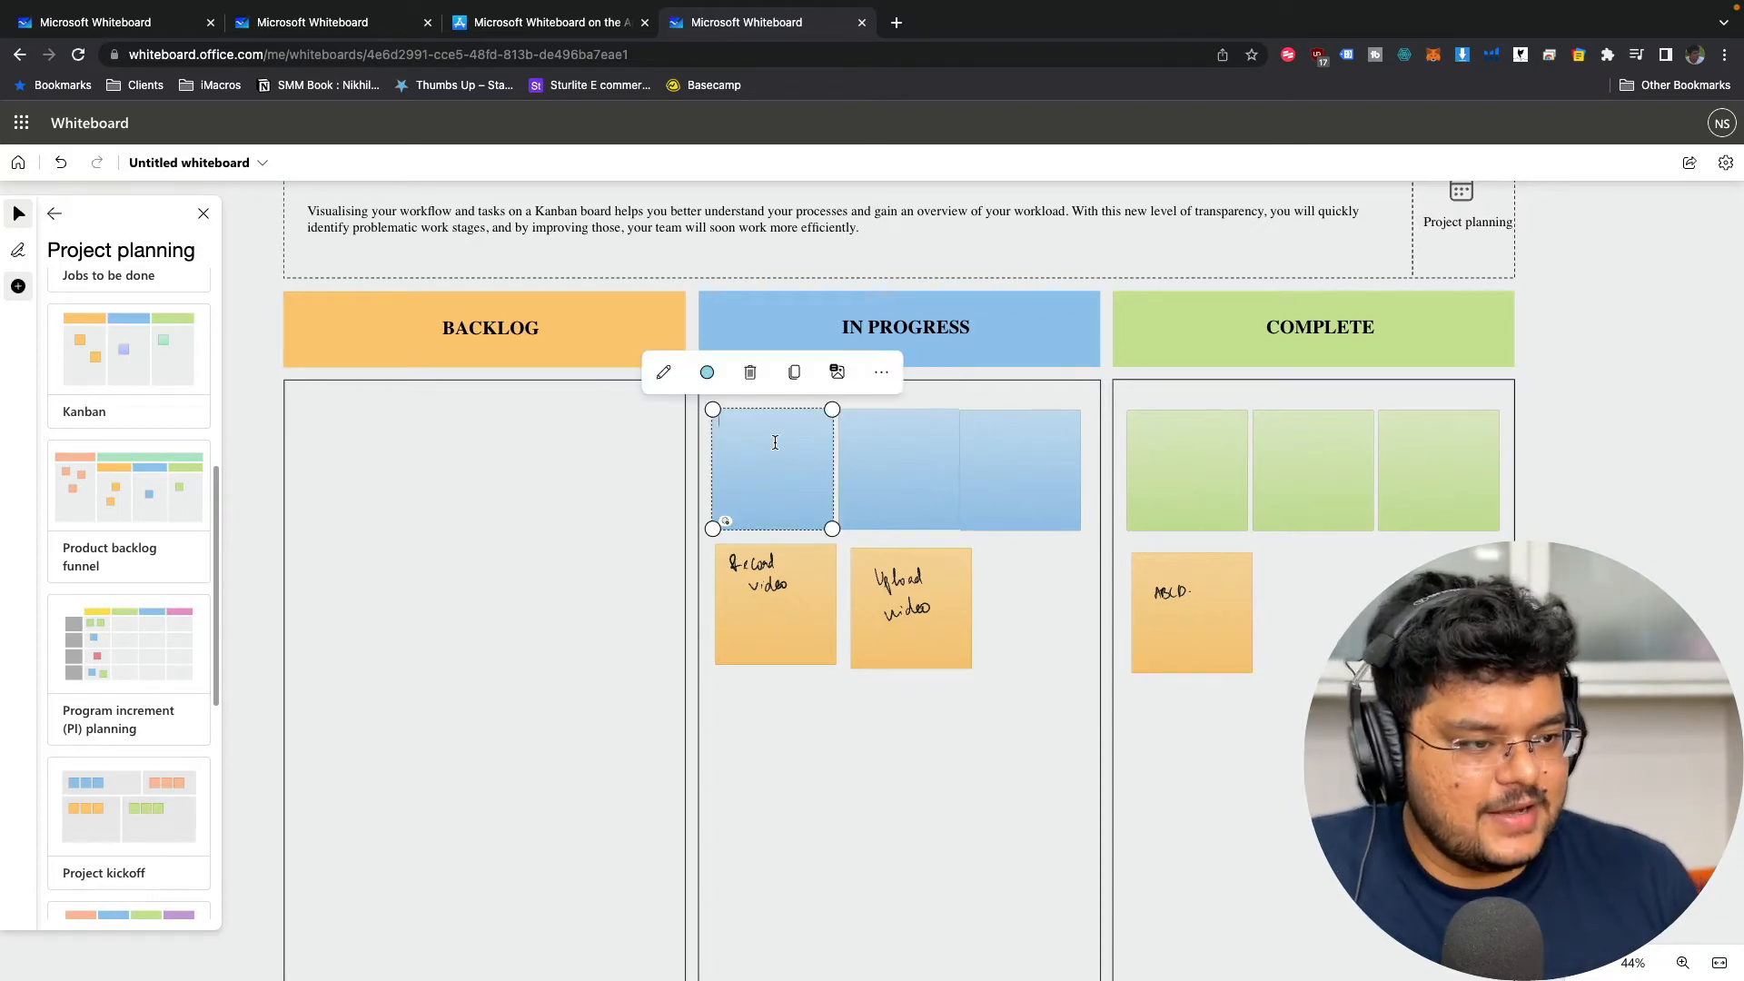
pyautogui.write('Hello')
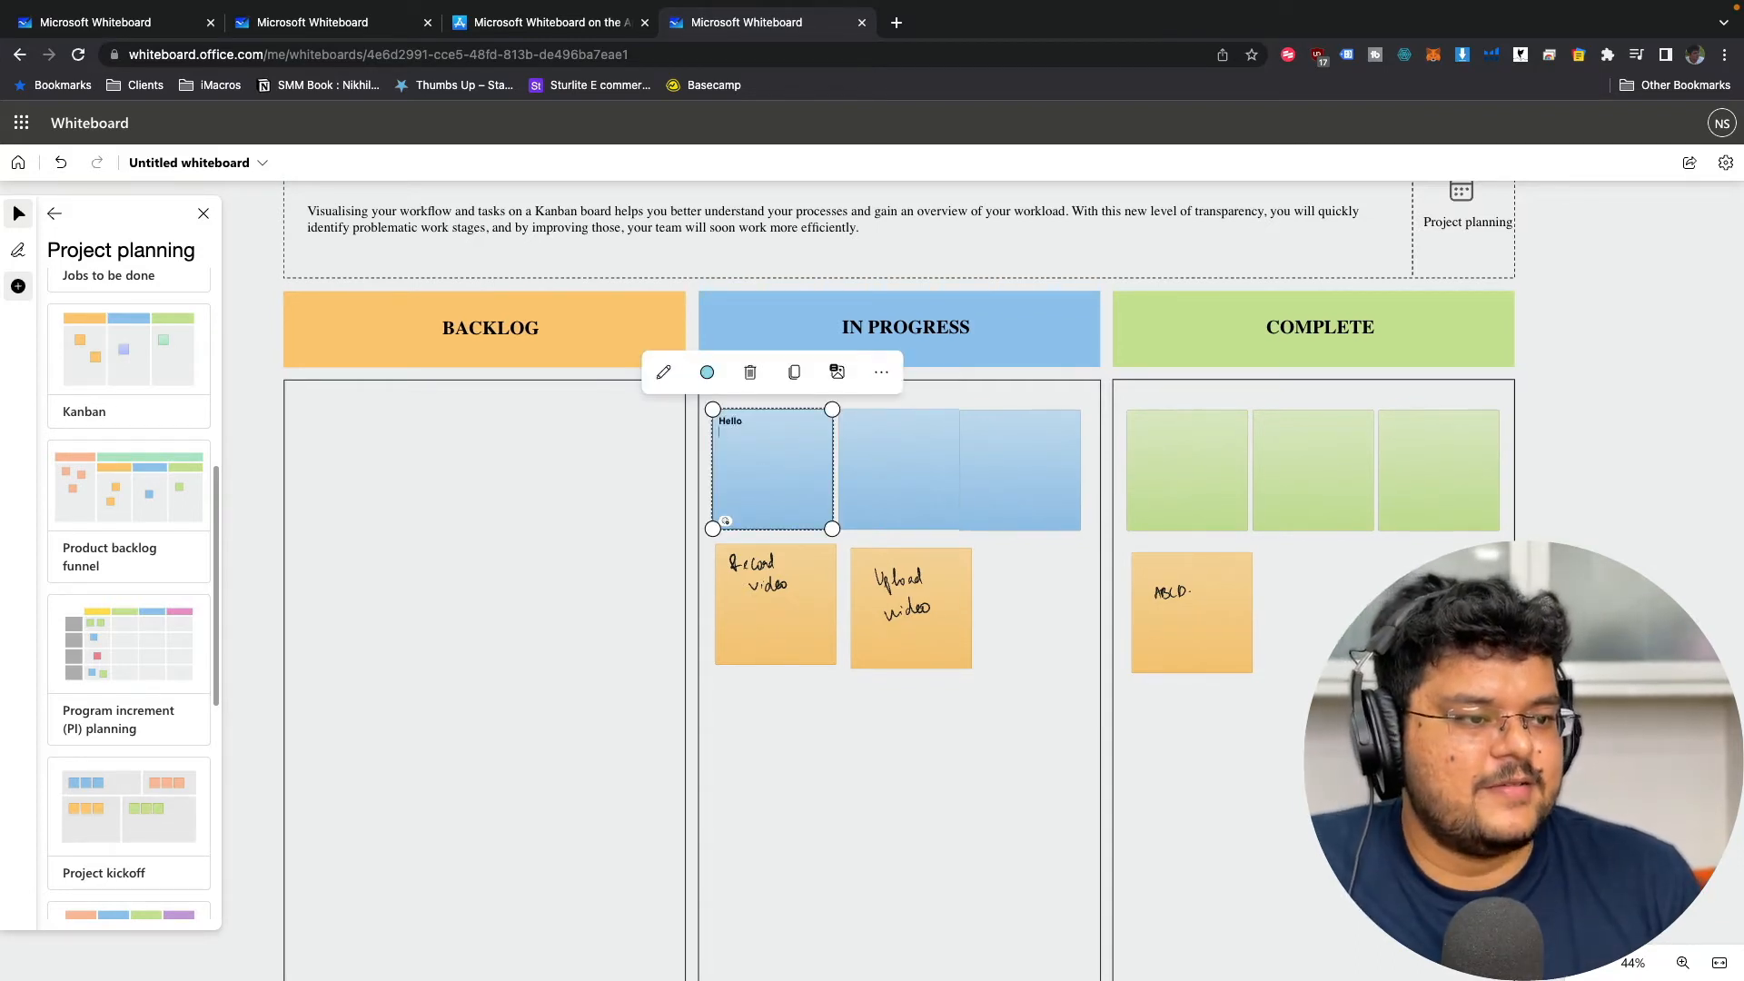
pyautogui.press('Return')
pyautogui.write('How are you')
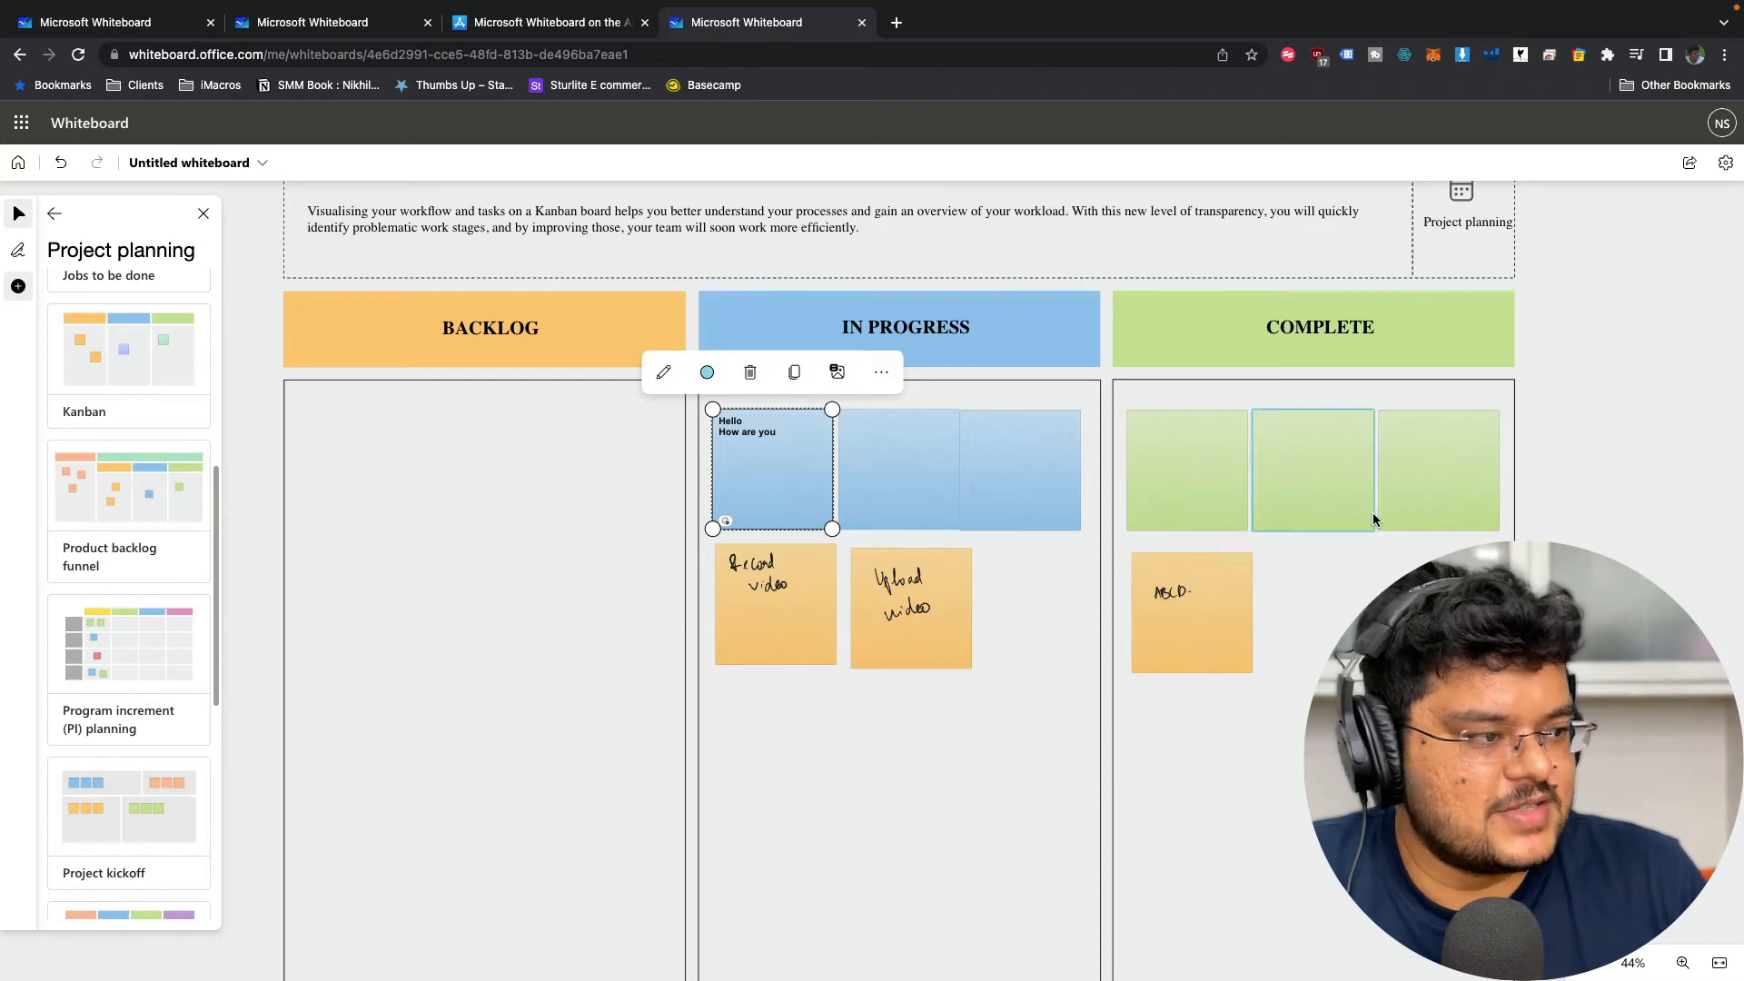
pyautogui.click(1557, 494)
# - Go back from the project planning templates to the creation options and open the image sources
pyautogui.scroll(-5, 808, 525)
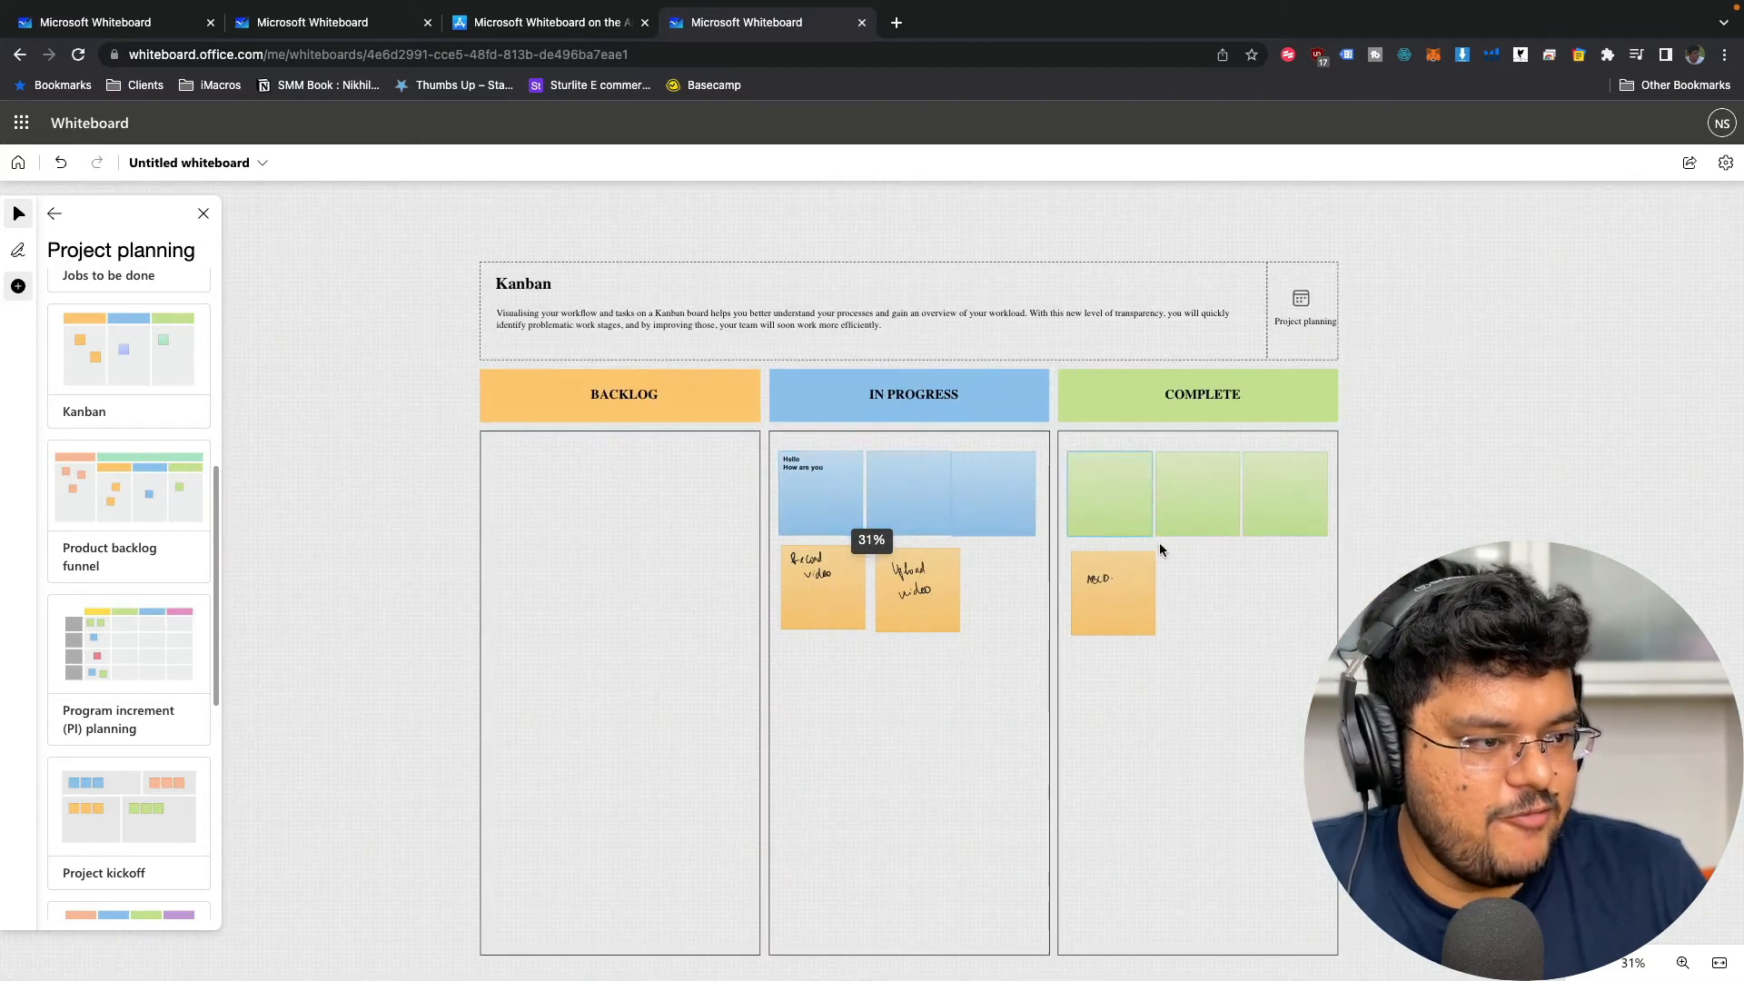
pyautogui.click(53, 218)
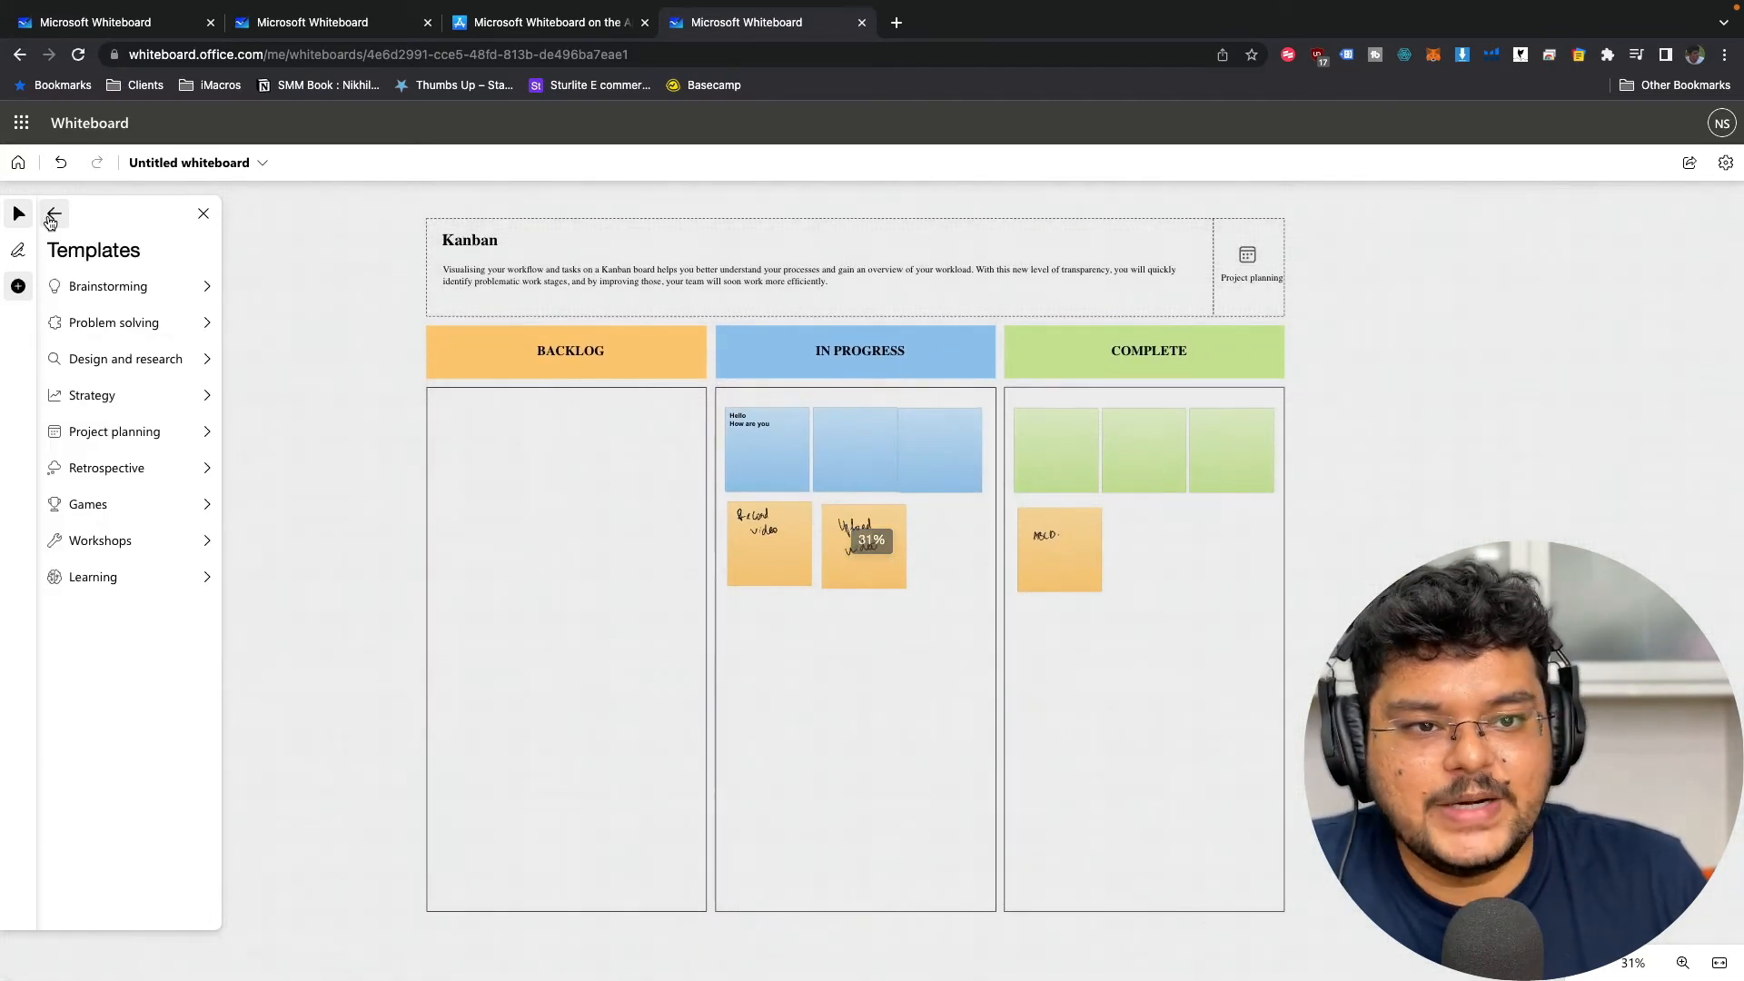
pyautogui.click(50, 221)
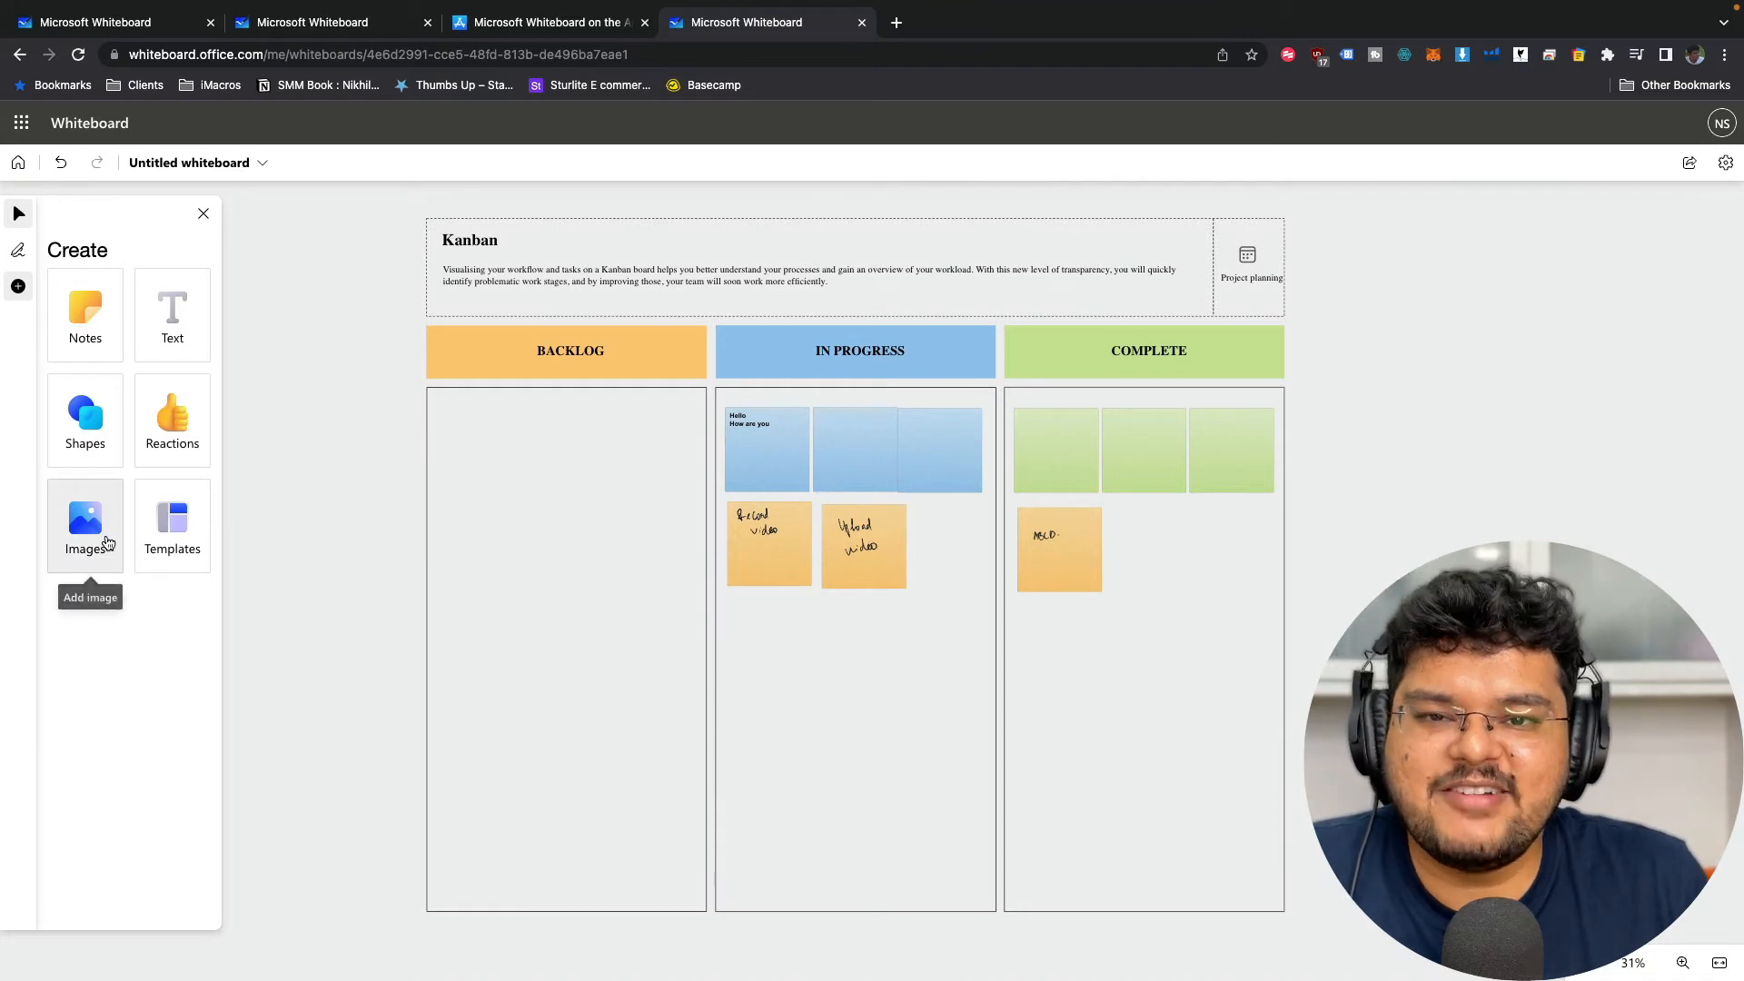
pyautogui.click(102, 534)
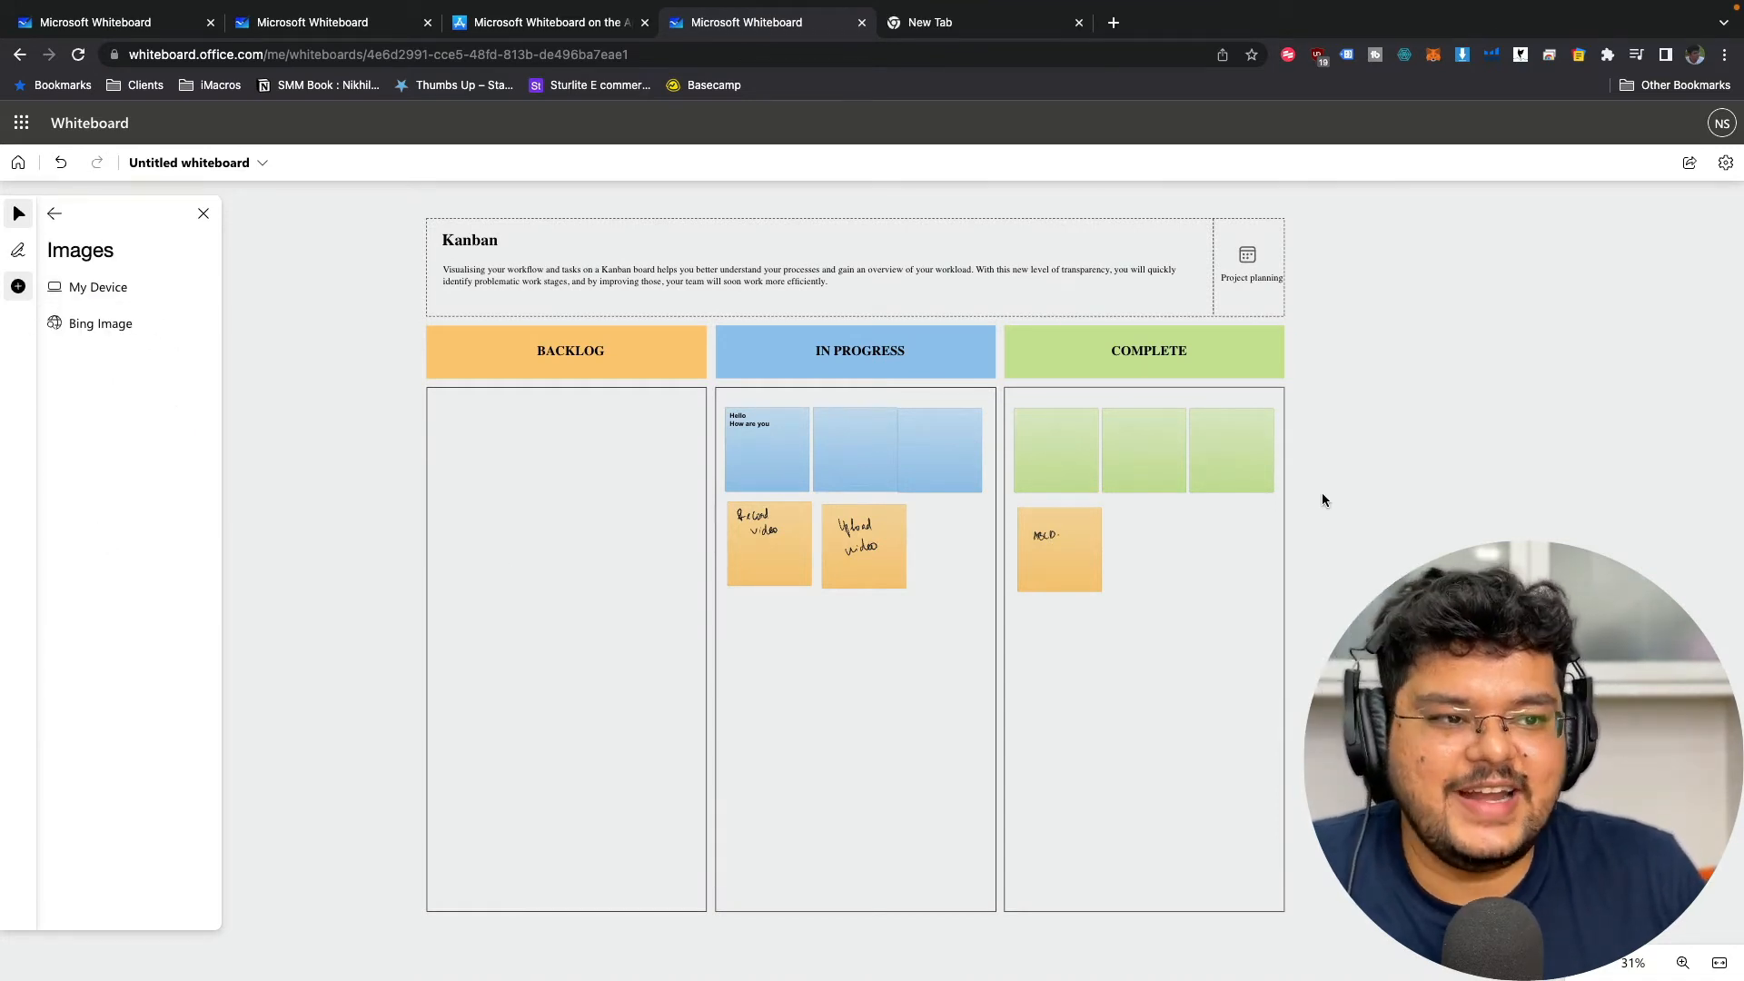
pyautogui.moveTo(1356, 590); pyautogui.dragTo(591, 514)
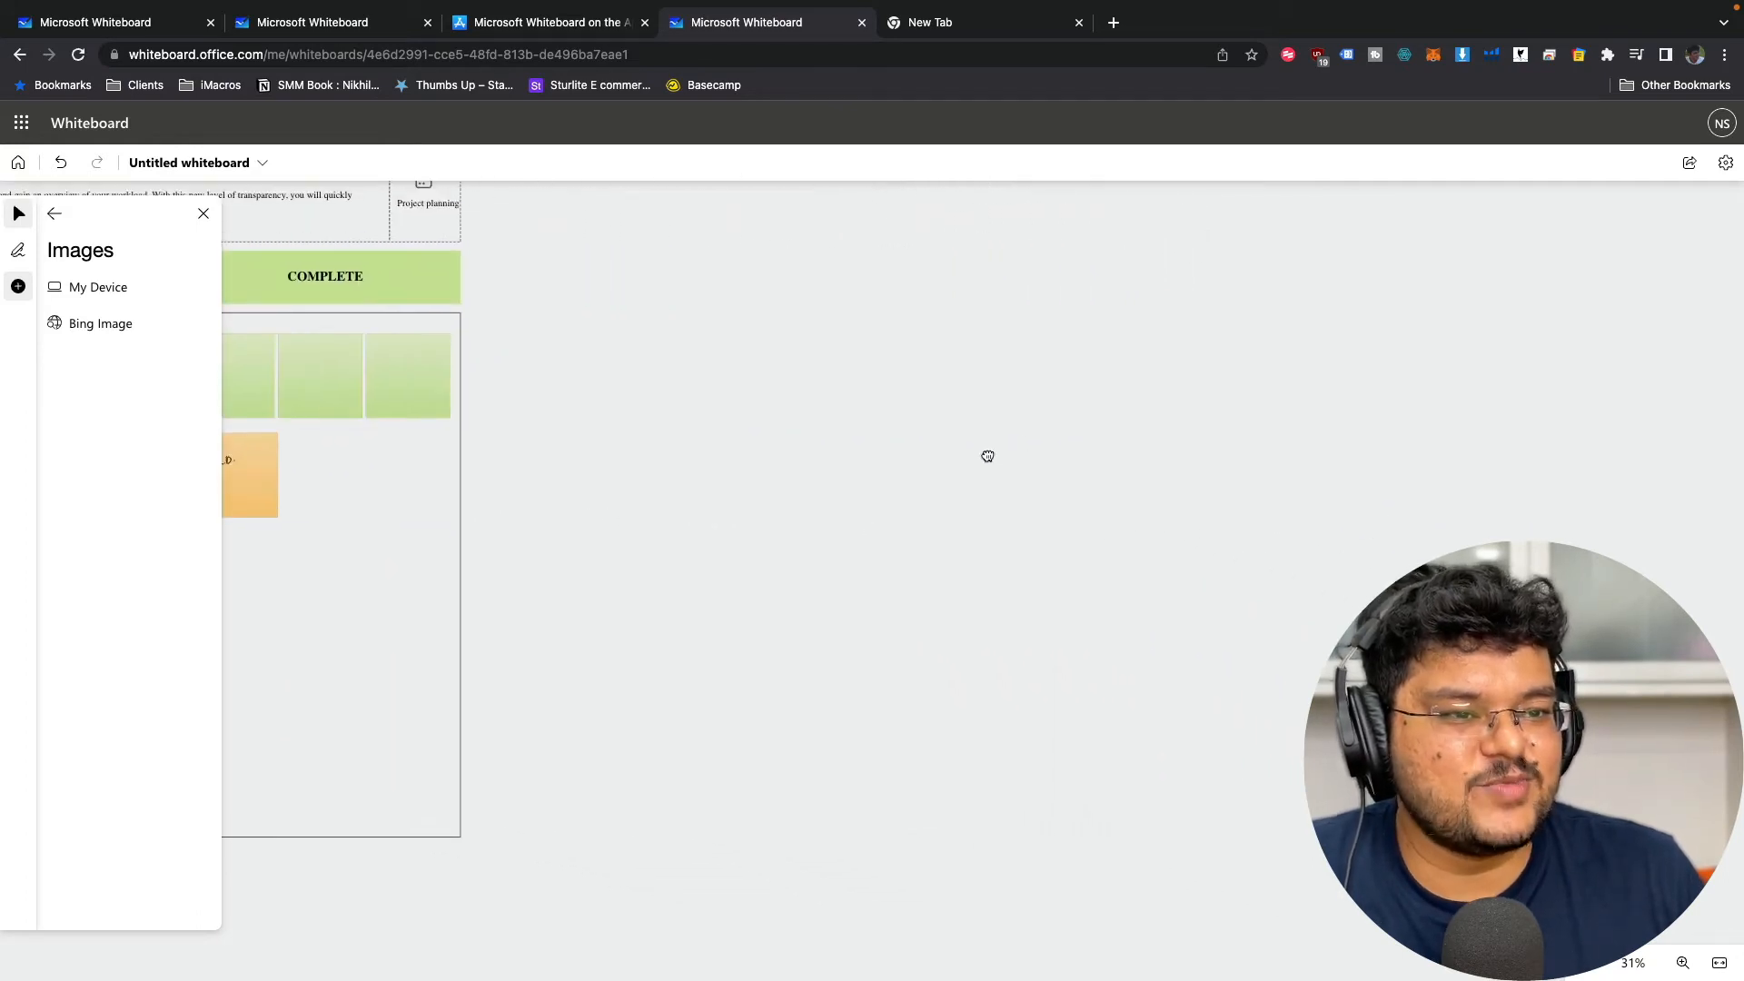
pyautogui.moveTo(985, 455); pyautogui.dragTo(775, 548)
# - Load amazon.in in the empty browser tab and open the second amiciSense socket tester under "Keep shopping for"
pyautogui.click(930, 34)
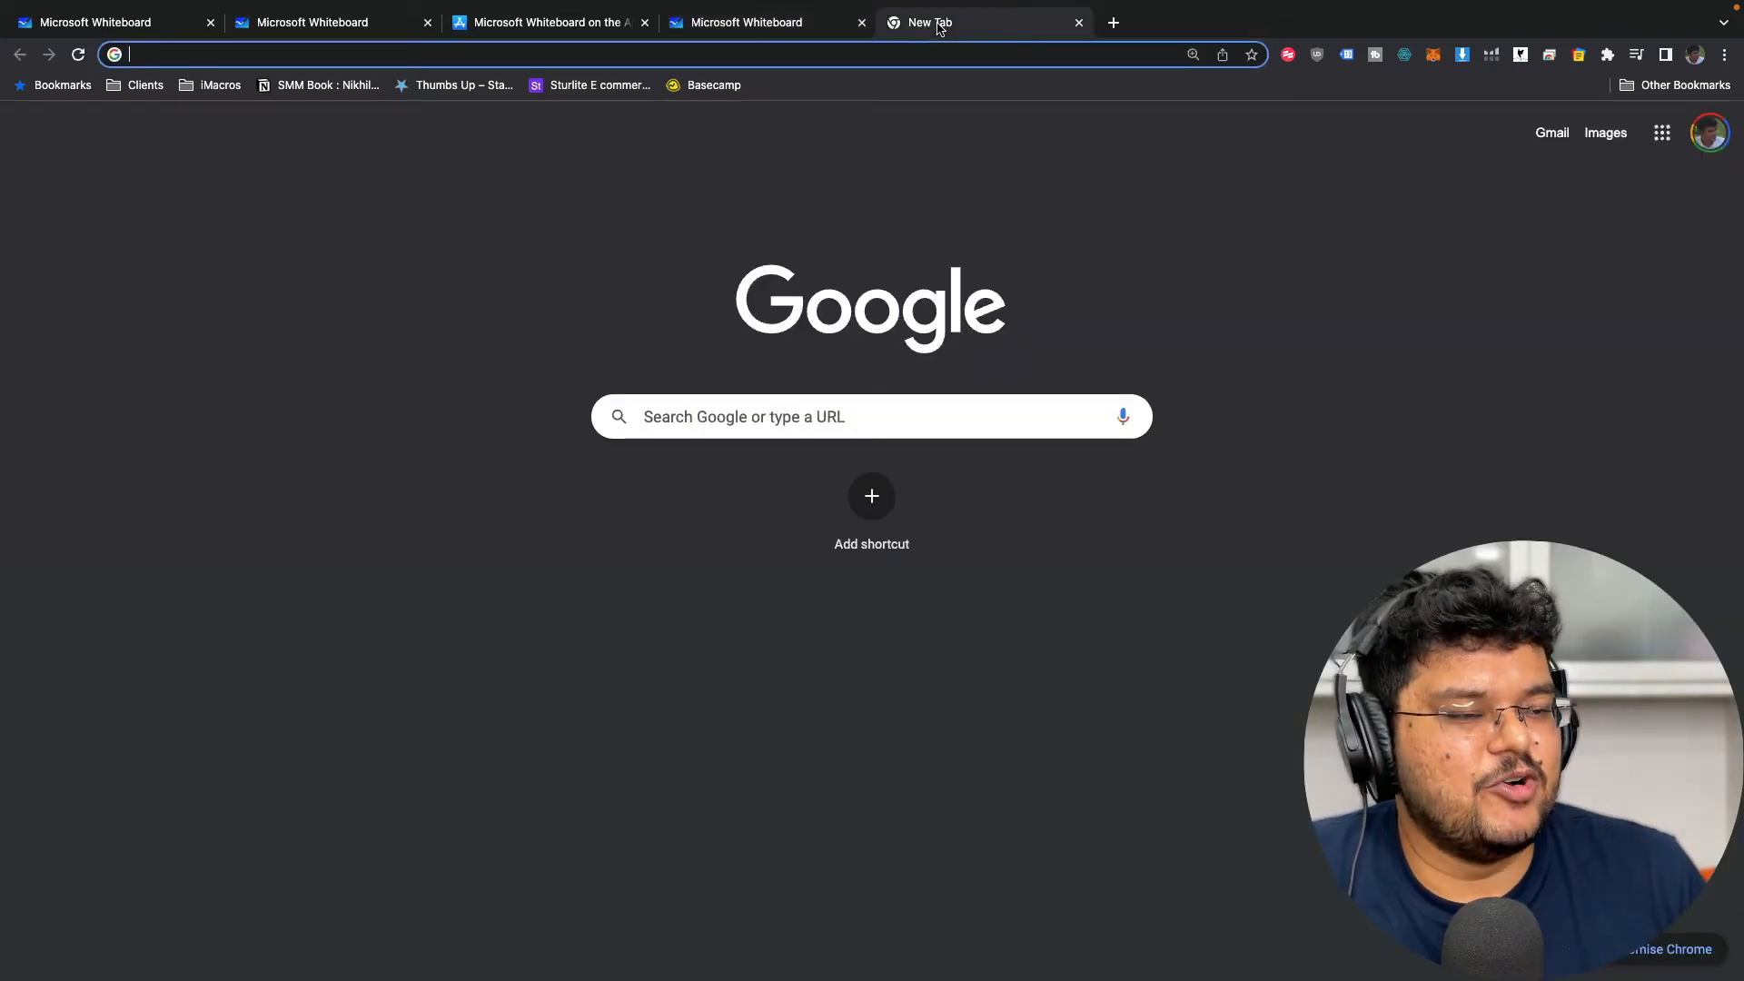
pyautogui.click(596, 50)
pyautogui.write('amazon.in')
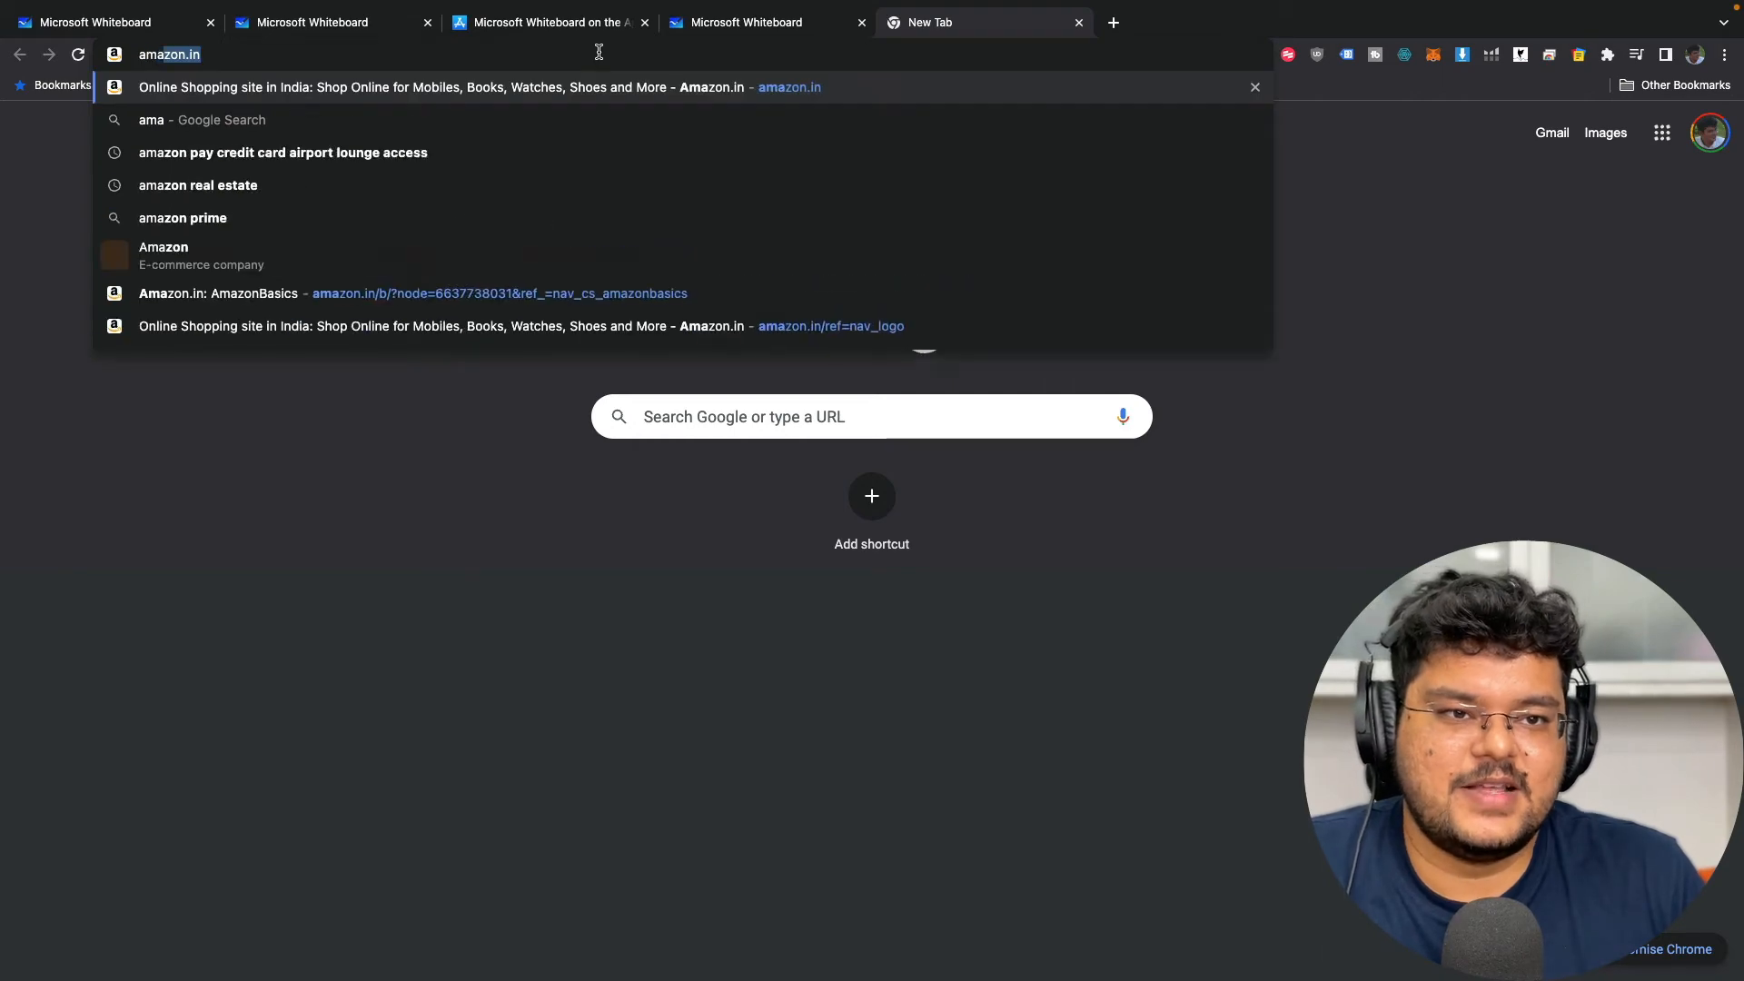
pyautogui.press('Return')
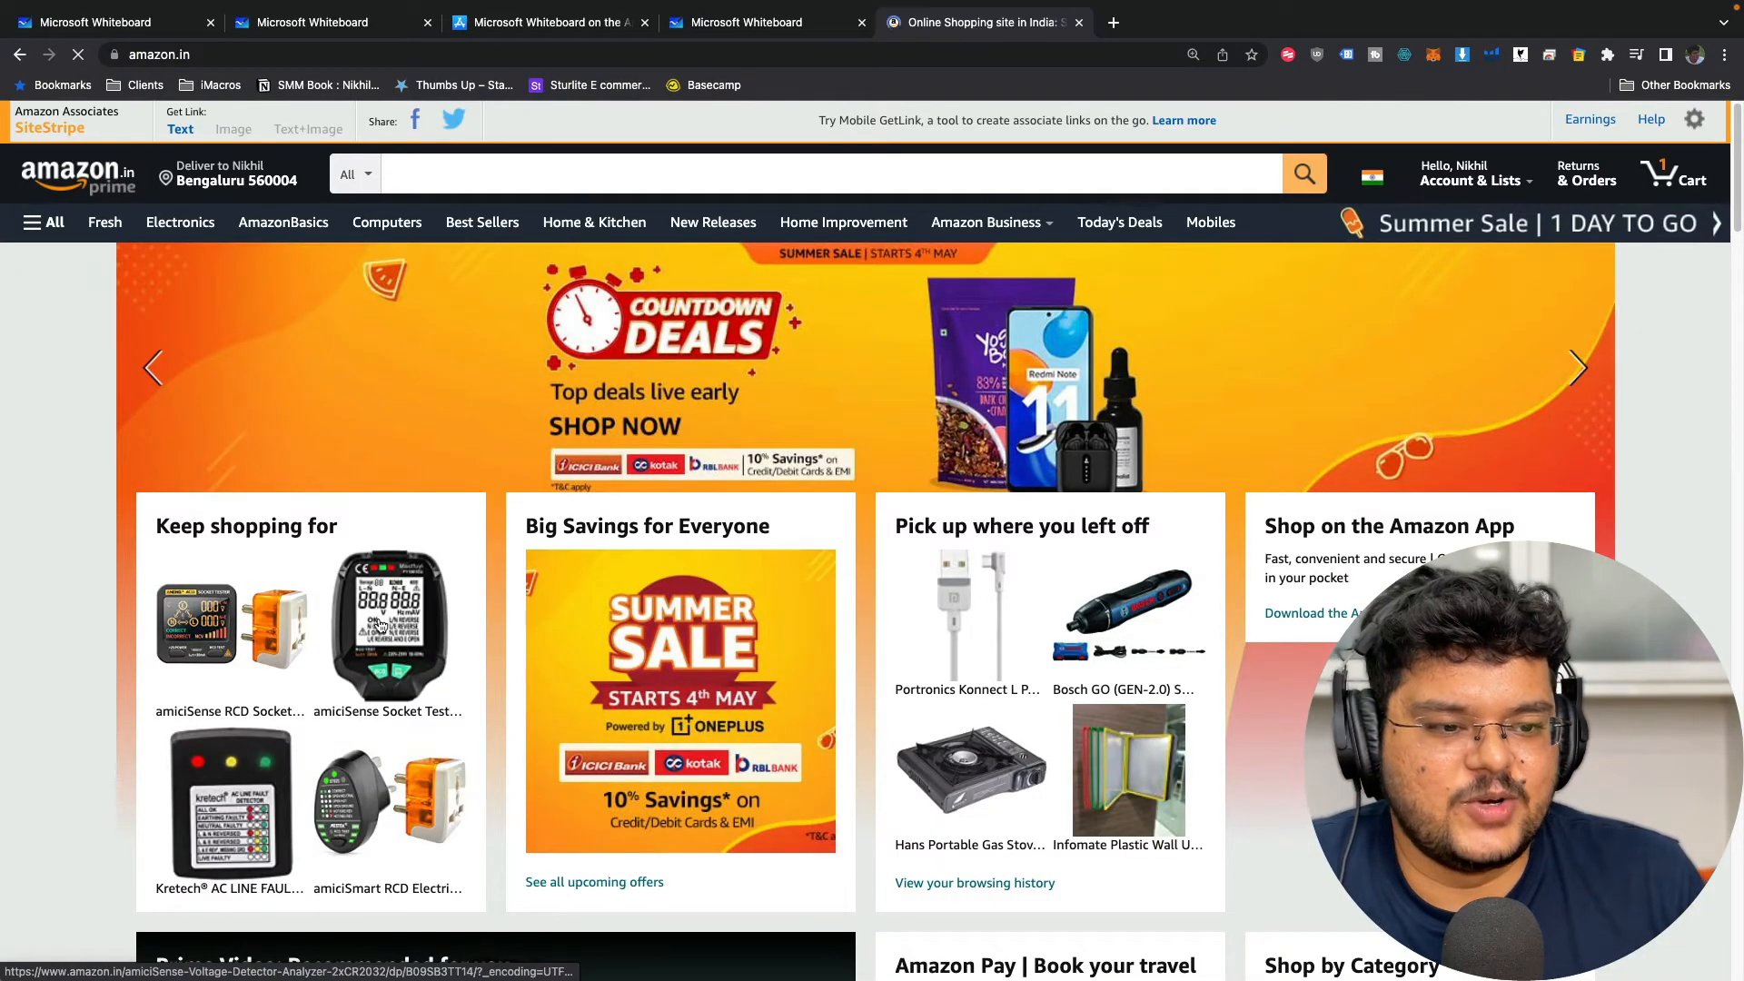
pyautogui.click(386, 618)
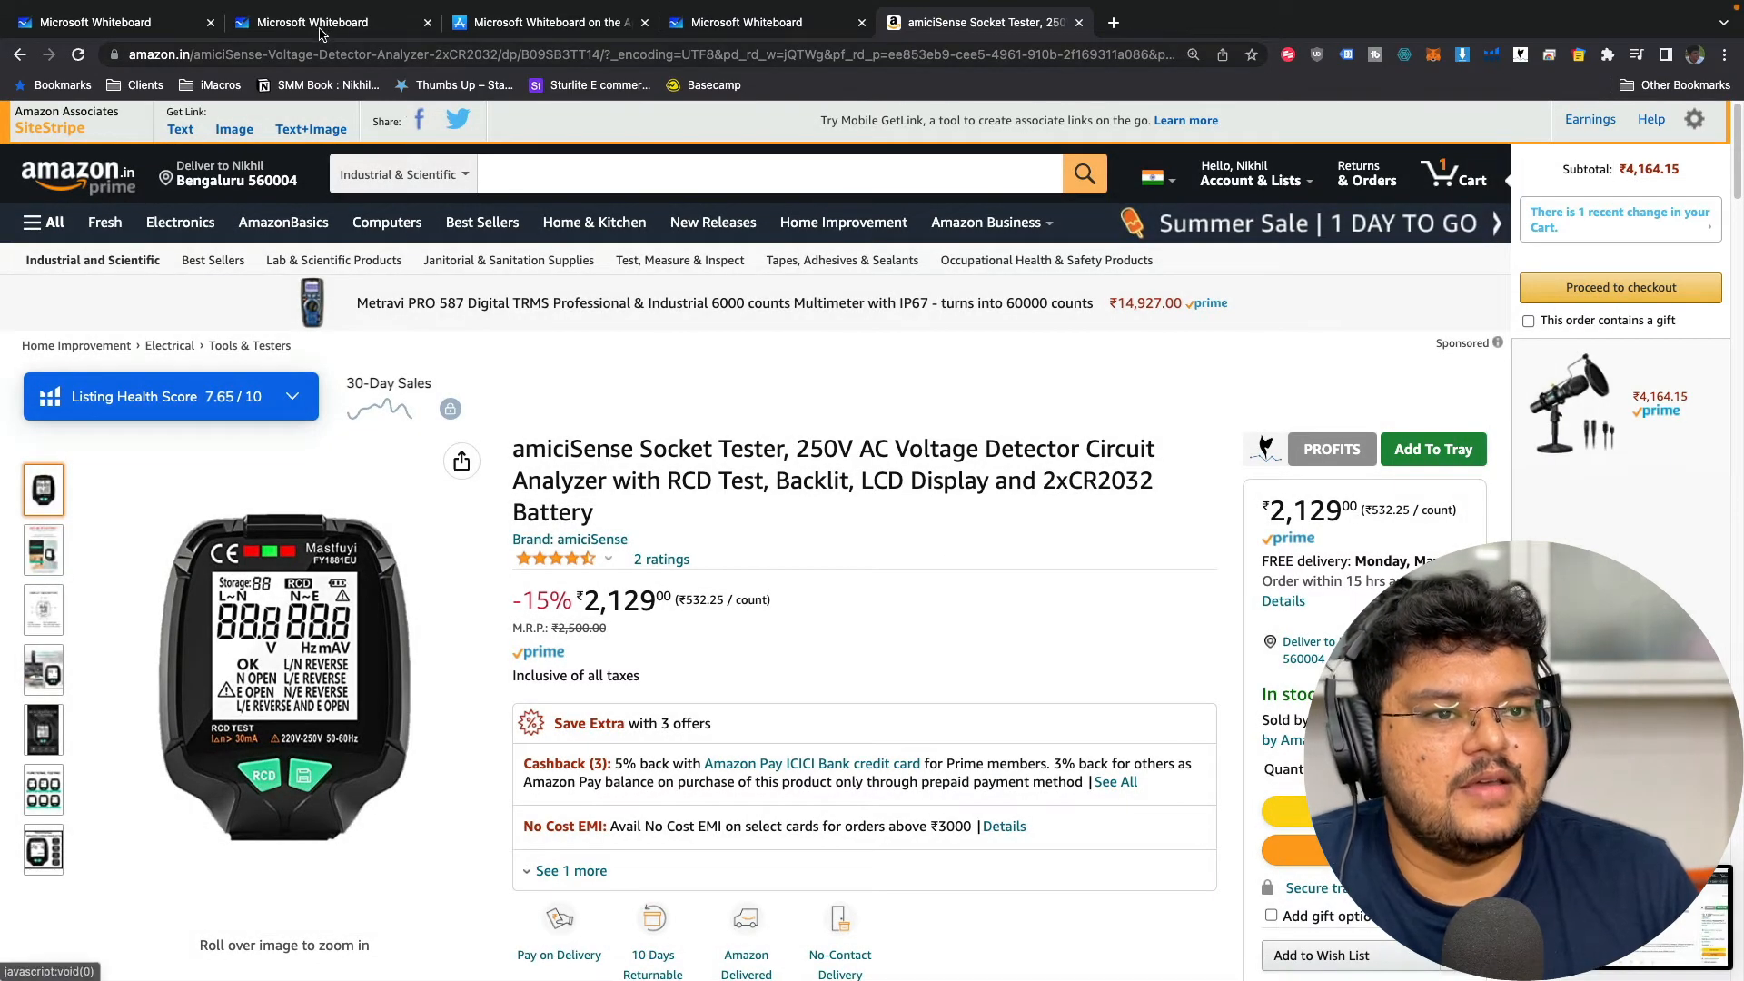
# - Switch to the whiteboard with the yellow note and insert the screenshot of the Amazon product page
pyautogui.click(324, 24)
pyautogui.click(599, 24)
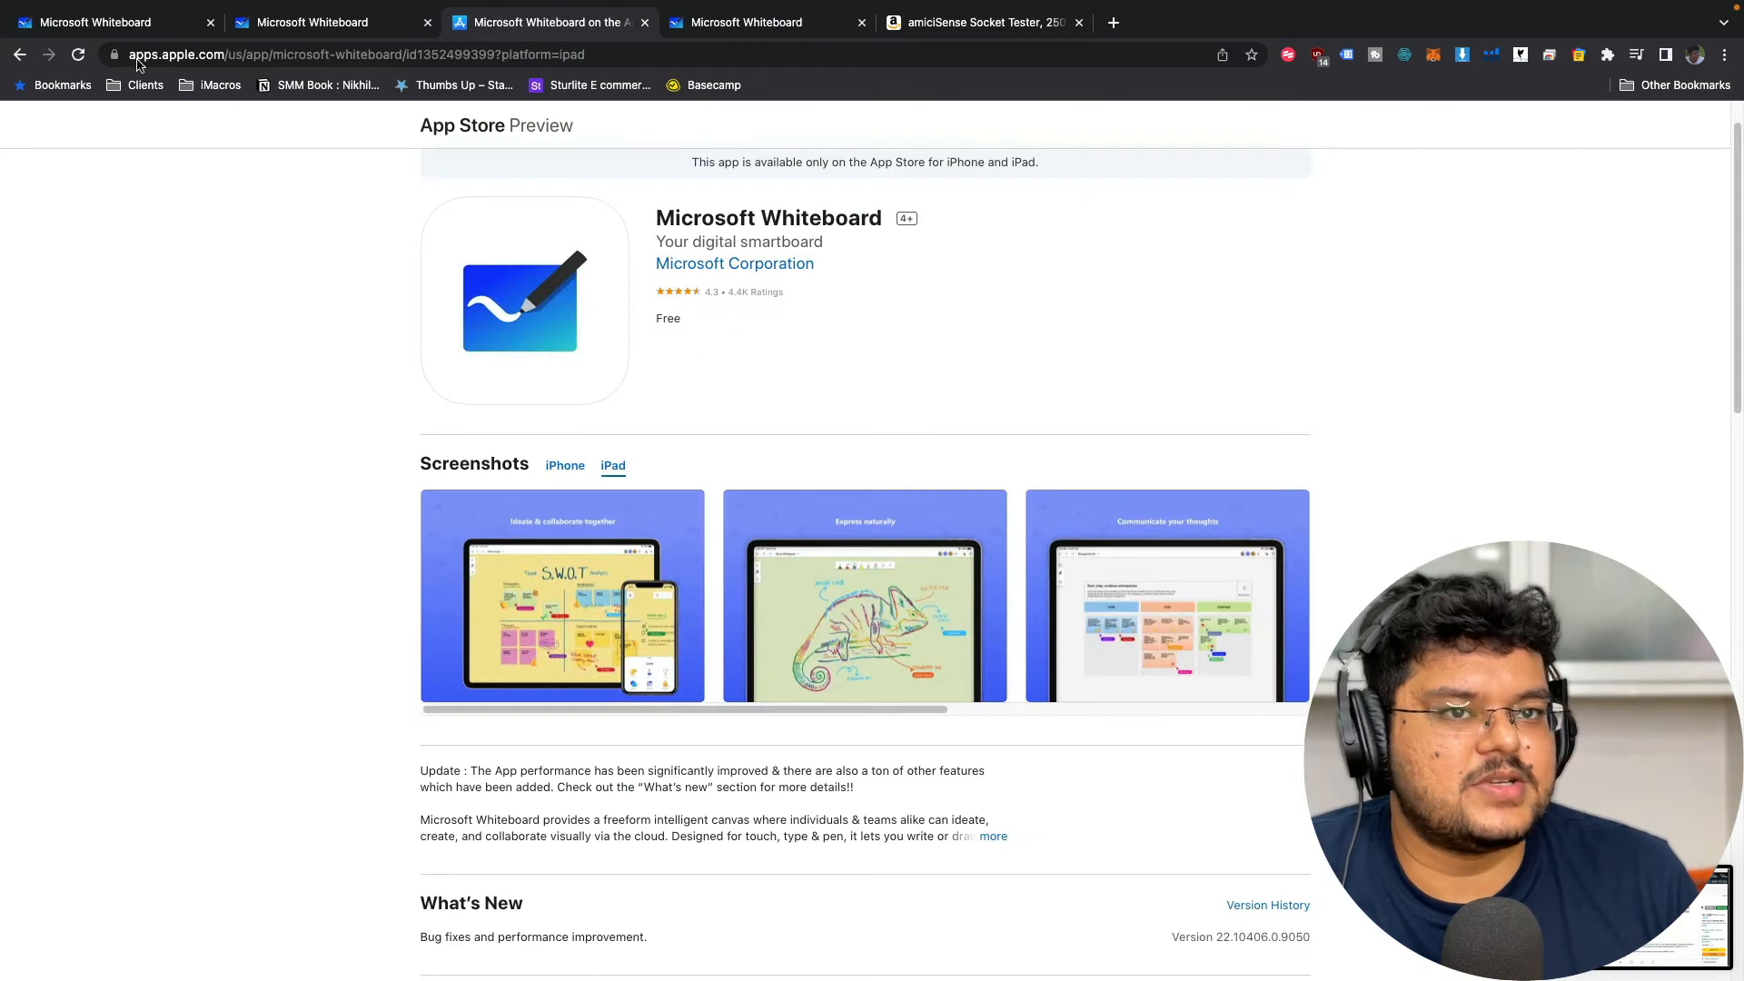
pyautogui.click(107, 23)
pyautogui.moveTo(1707, 912); pyautogui.dragTo(820, 394)
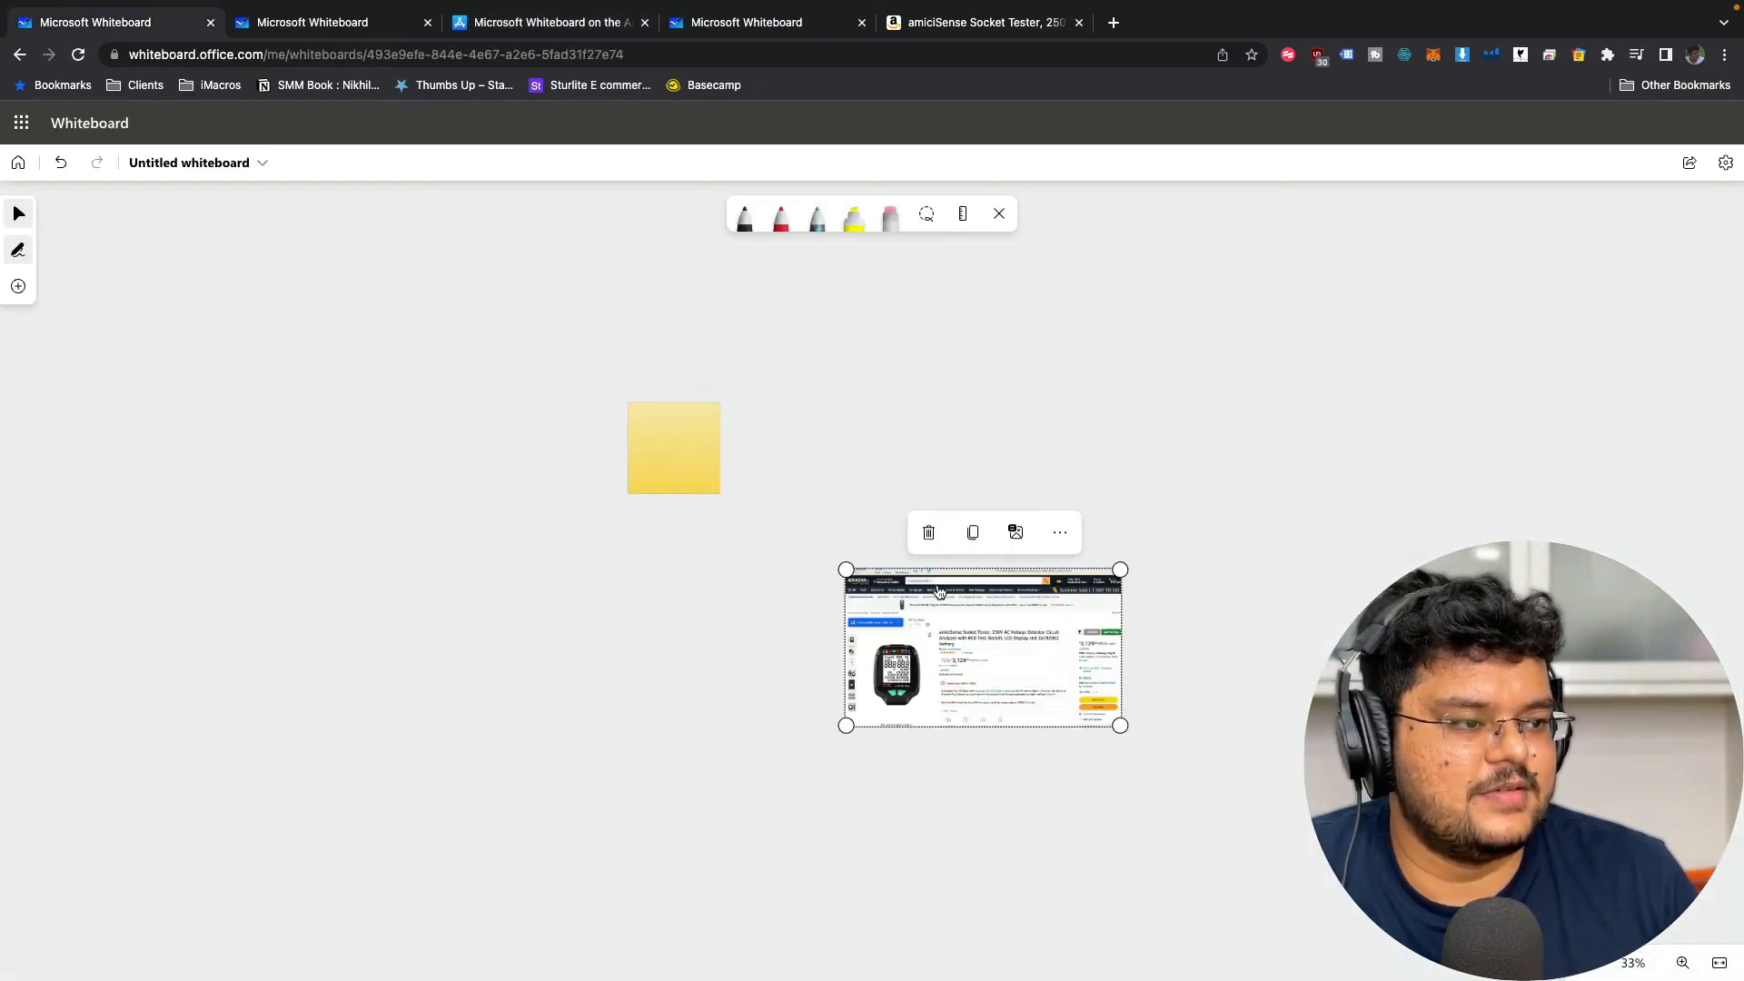
# - Move the product page screenshot up and enlarge it to fill most of the visible canvas
pyautogui.moveTo(939, 592); pyautogui.dragTo(1009, 328)
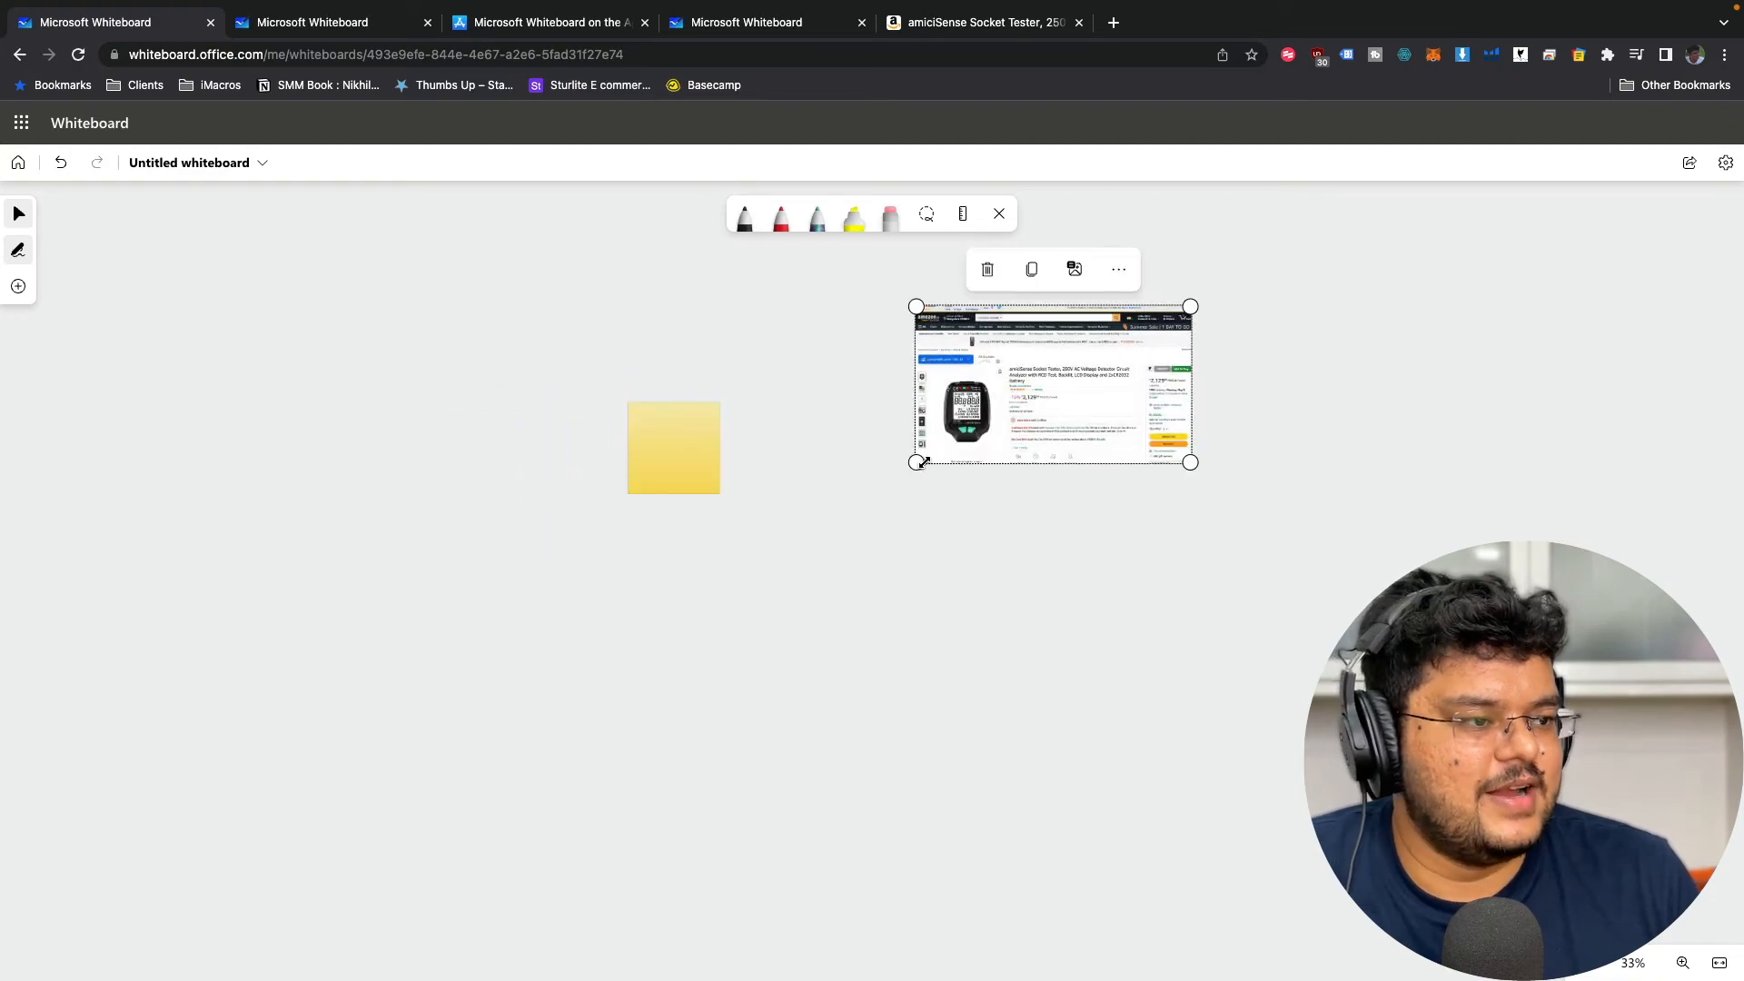
pyautogui.moveTo(922, 462); pyautogui.dragTo(142, 920)
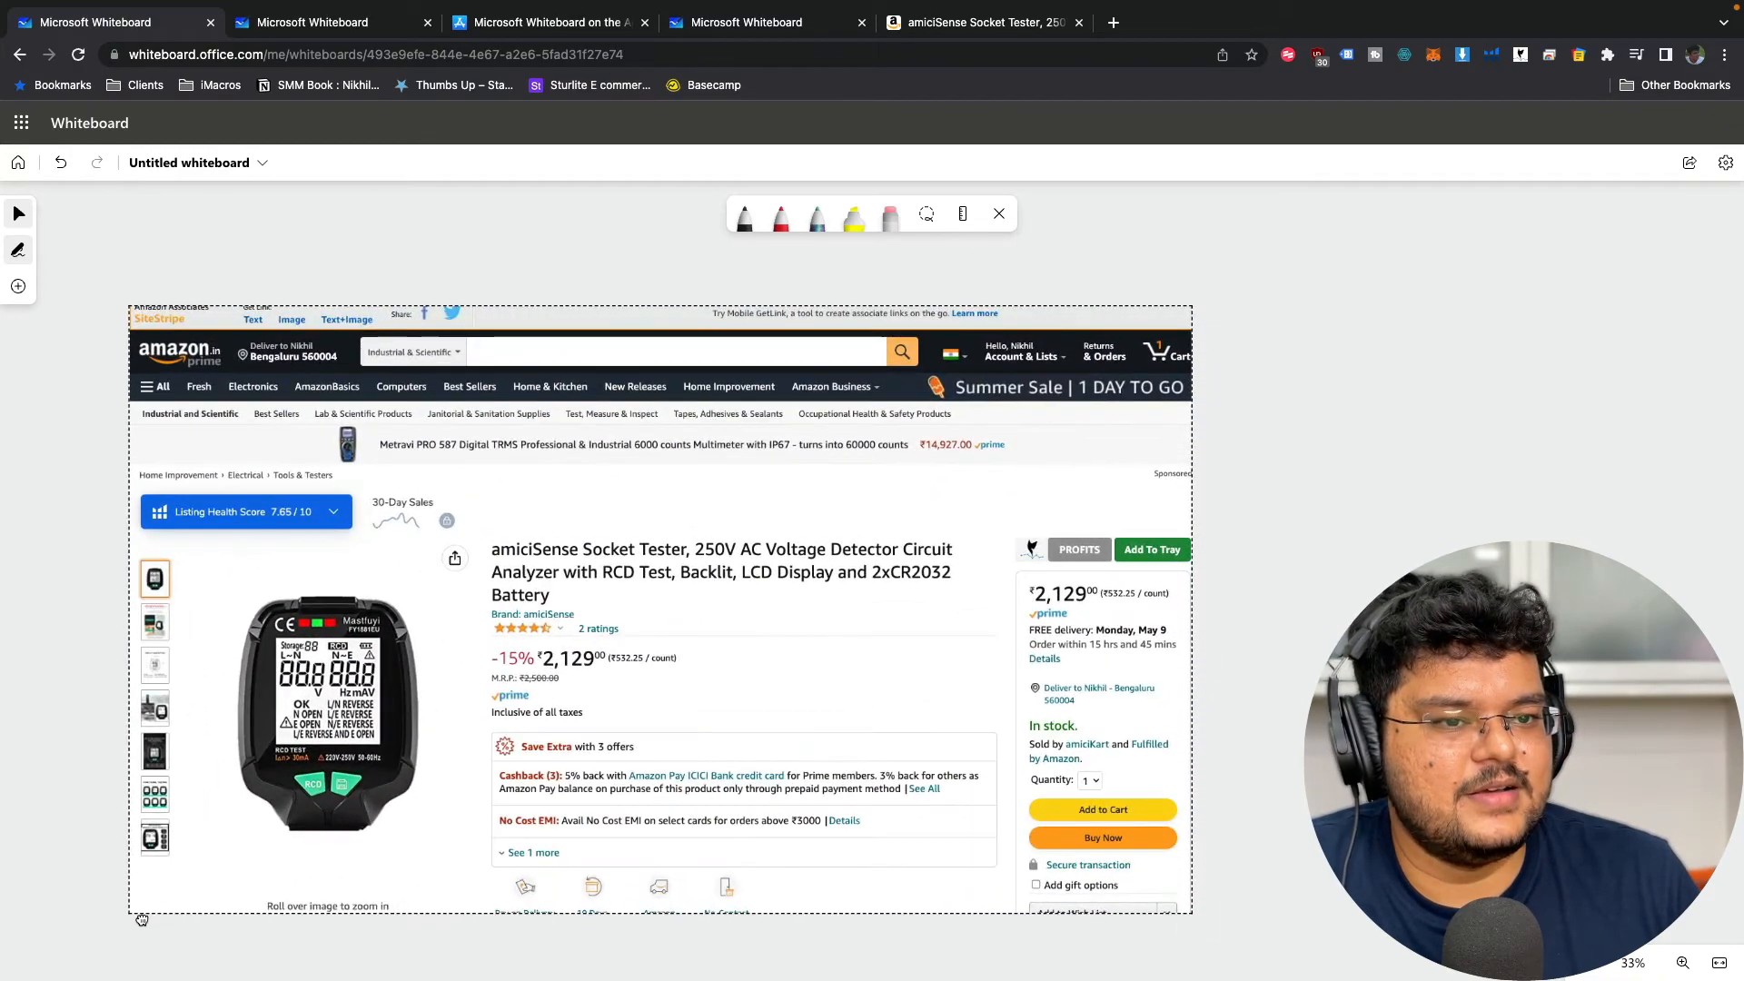
pyautogui.moveTo(1189, 308); pyautogui.dragTo(1375, 197)
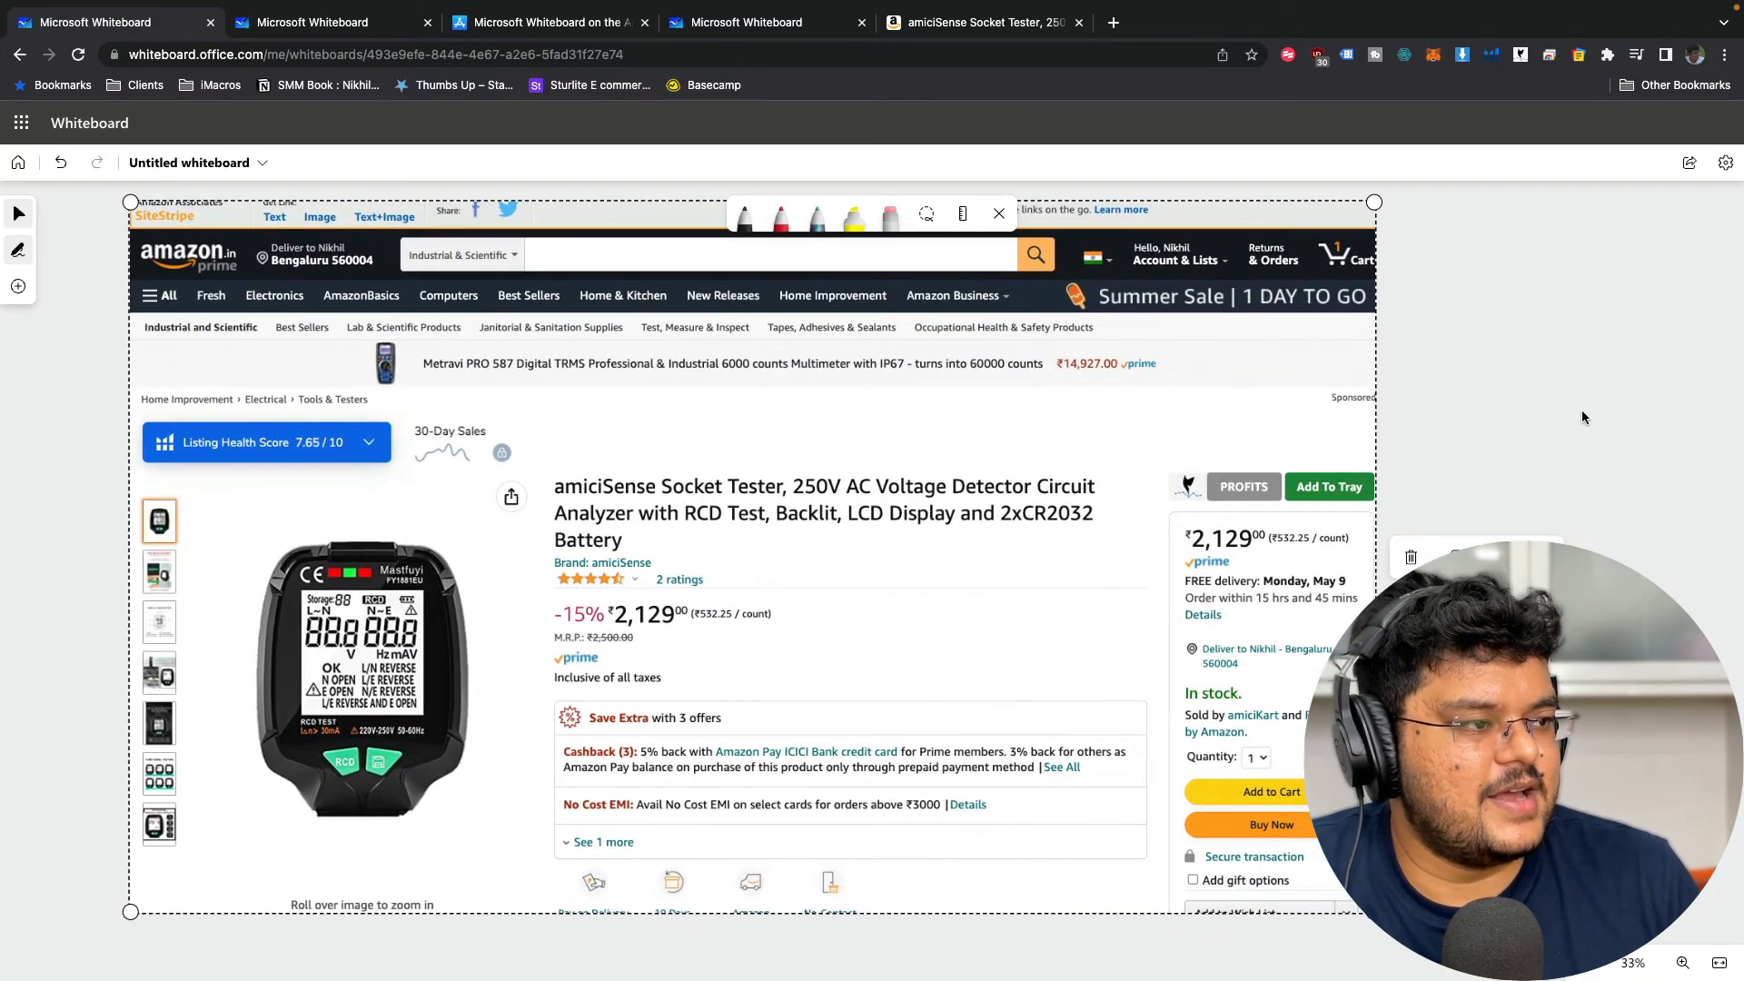
# - Annotate the screenshot with a black circle around the share icon, a black arrow to the brand, and red marks around the socket tester
pyautogui.click(744, 226)
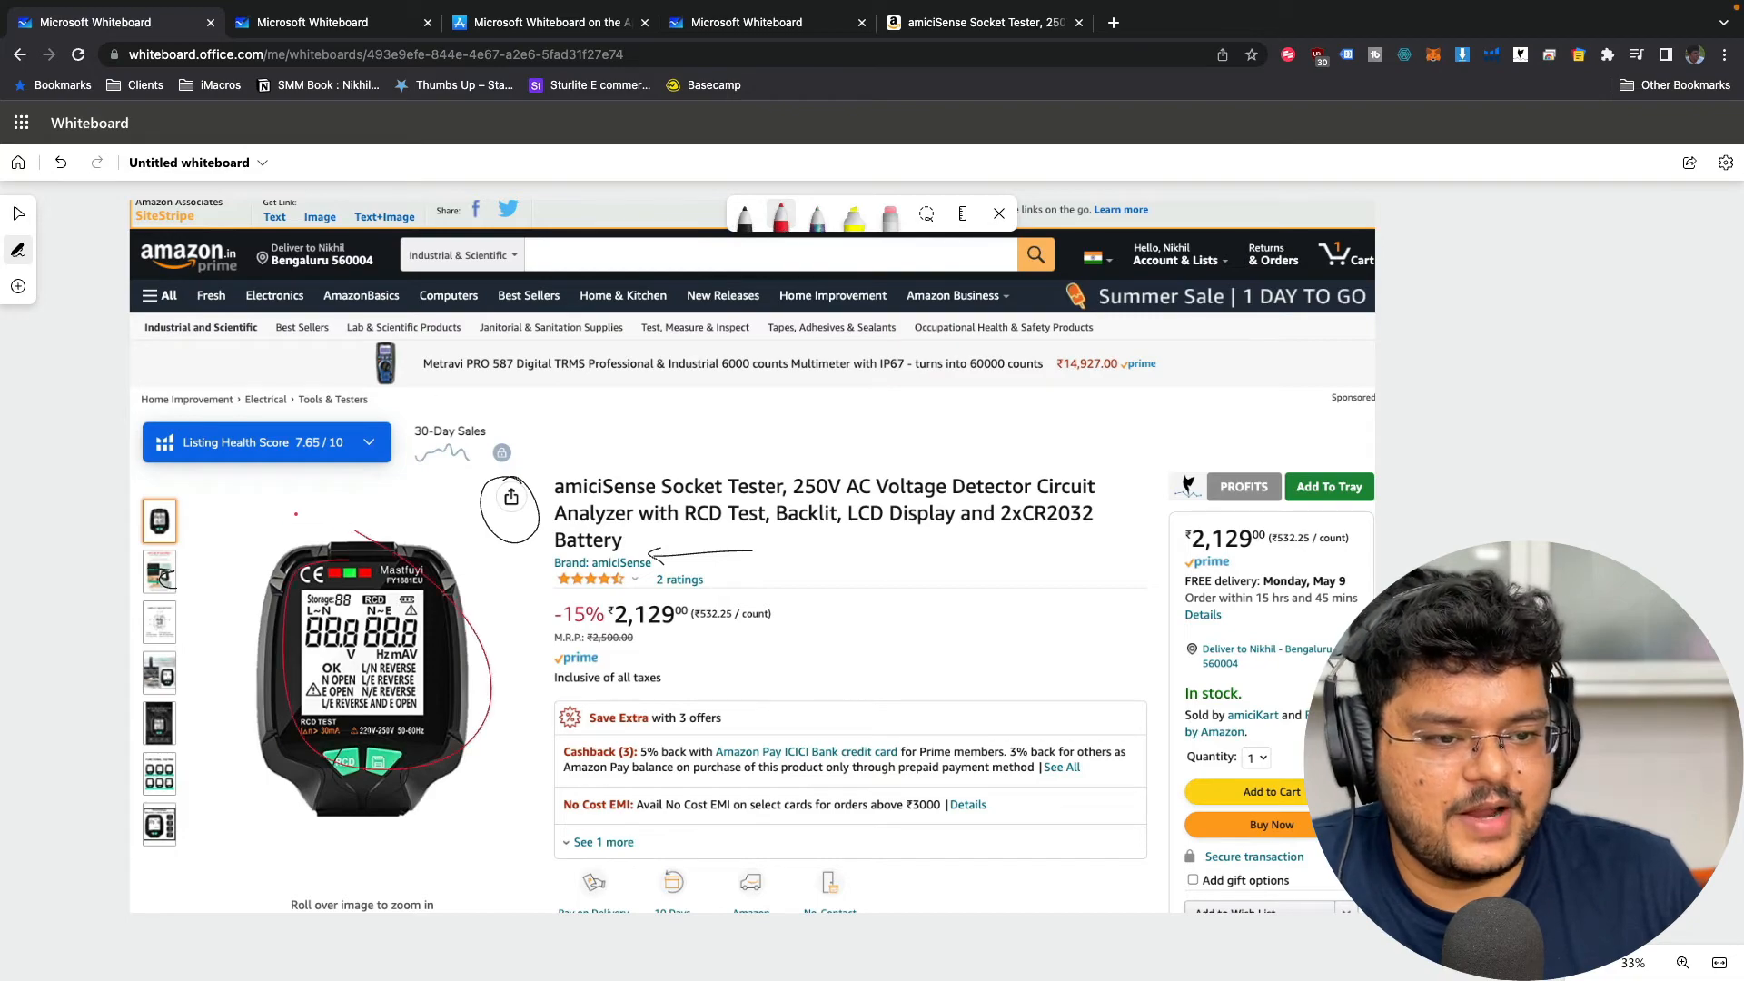
pyautogui.scroll(5, 308, 588)
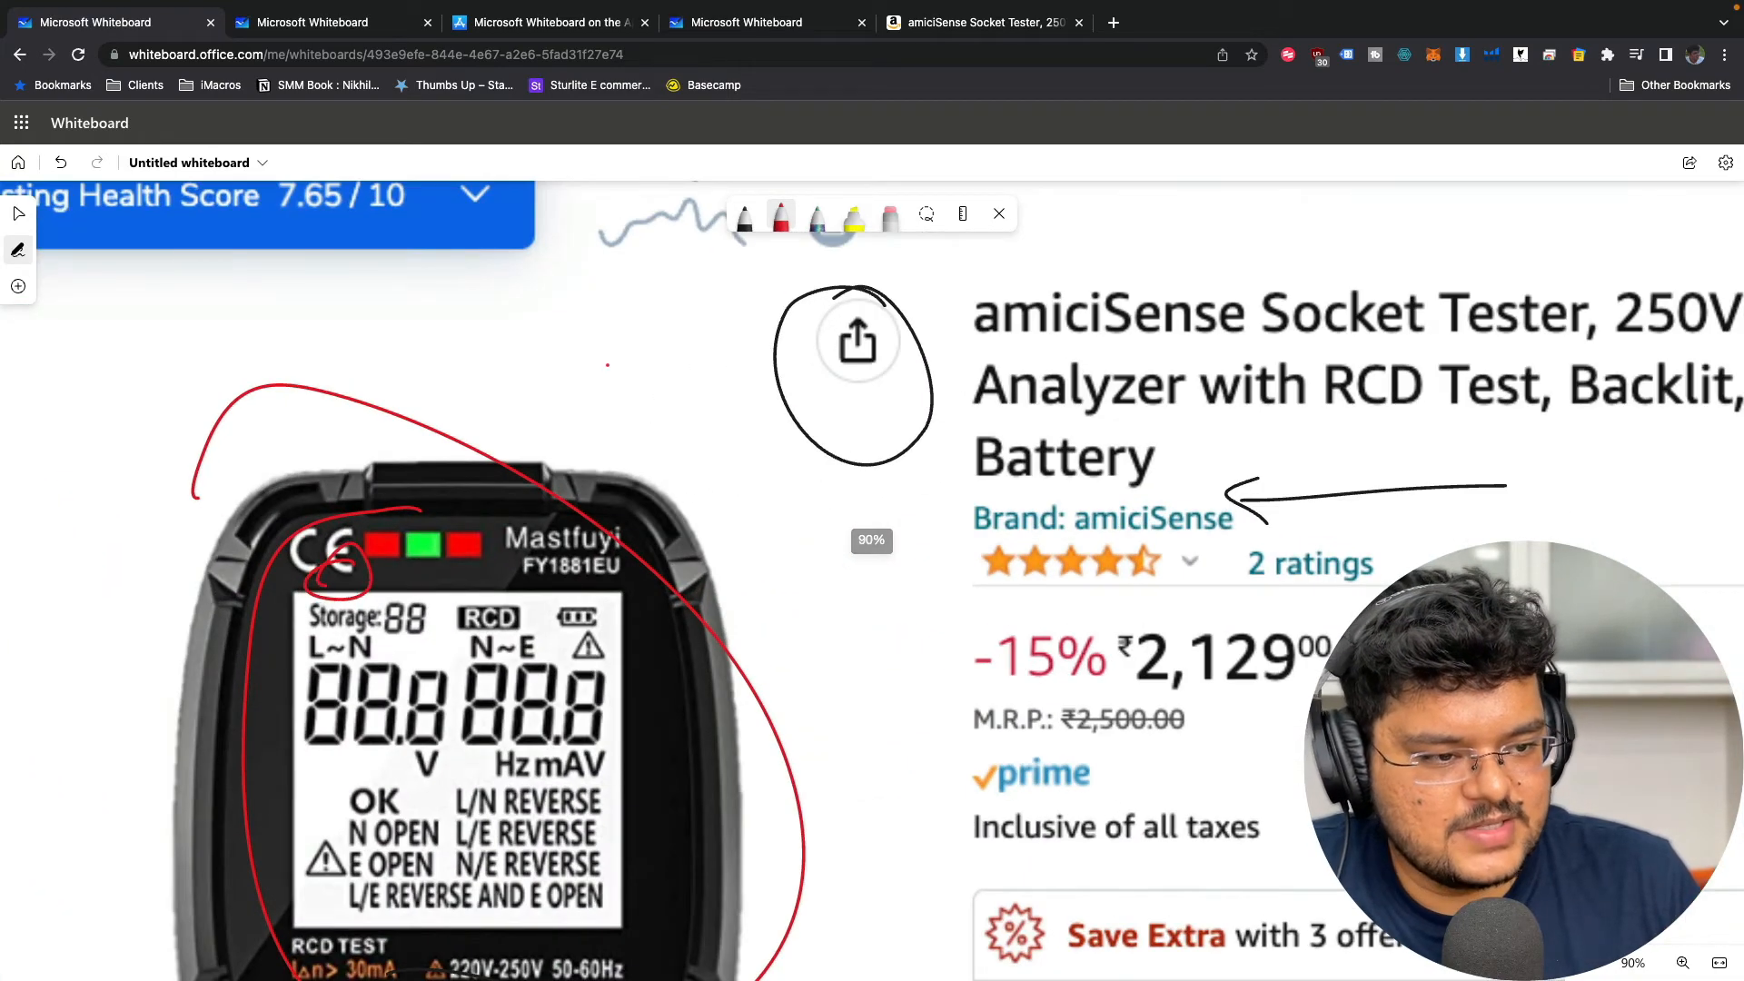
pyautogui.scroll(-8, 789, 489)
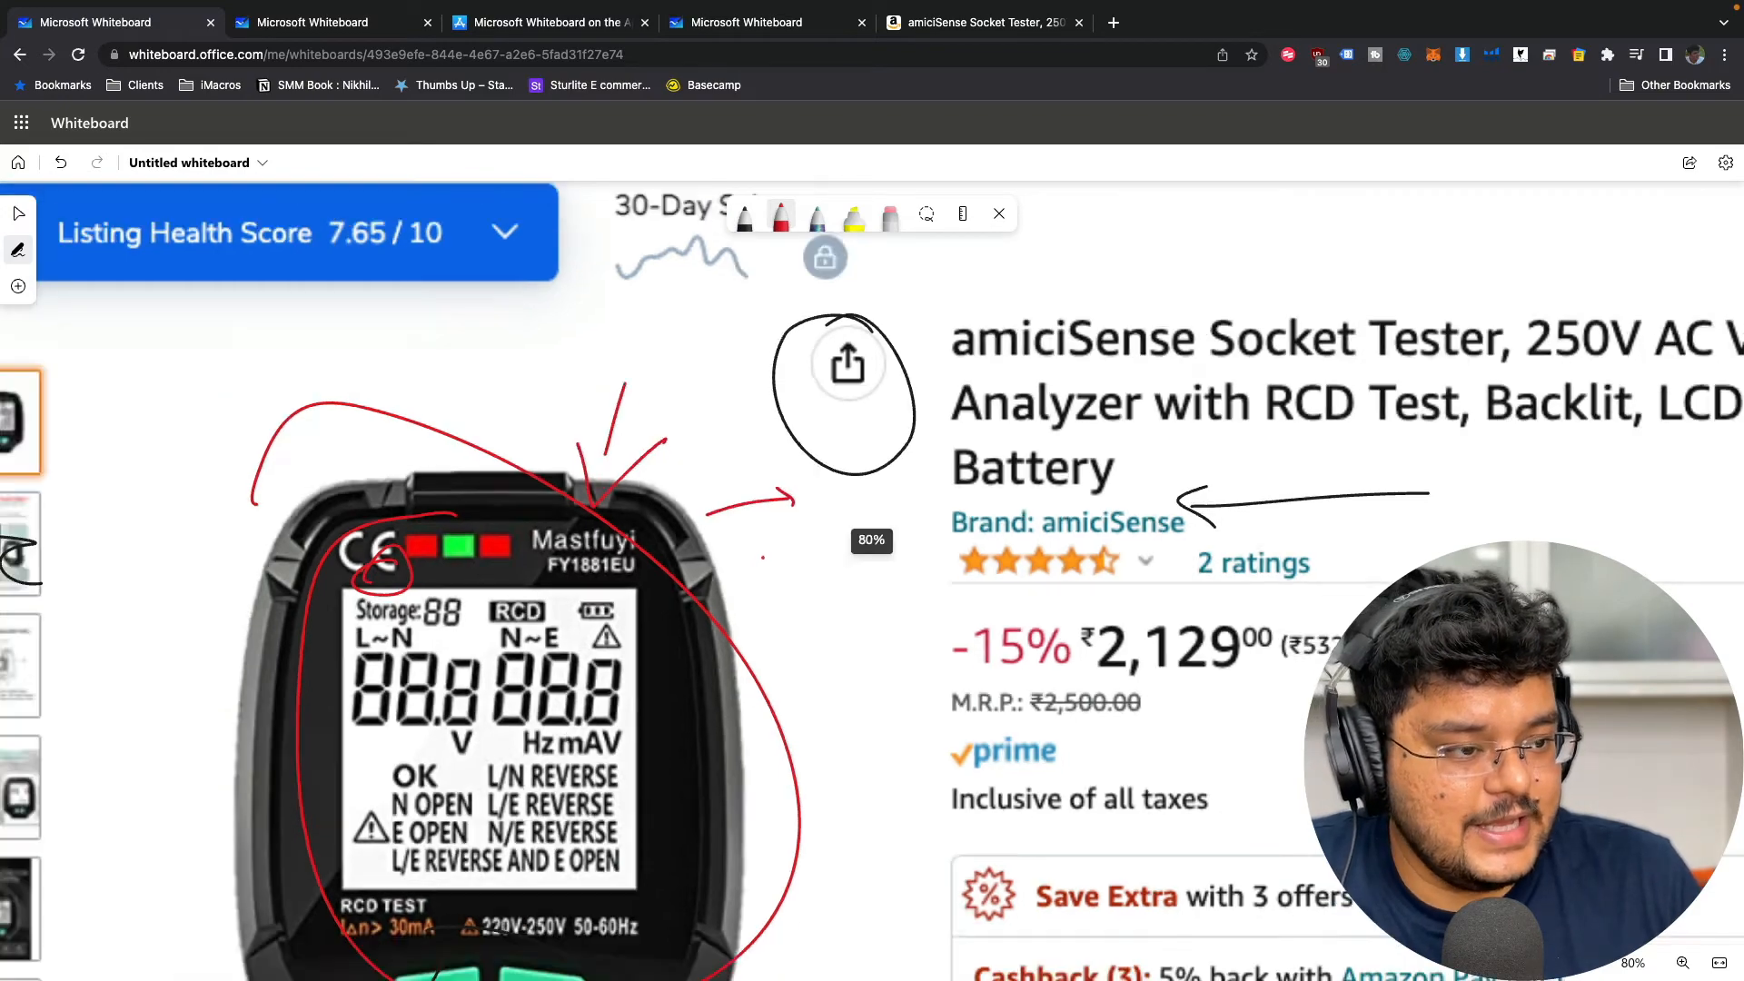
pyautogui.scroll(2, 788, 545)
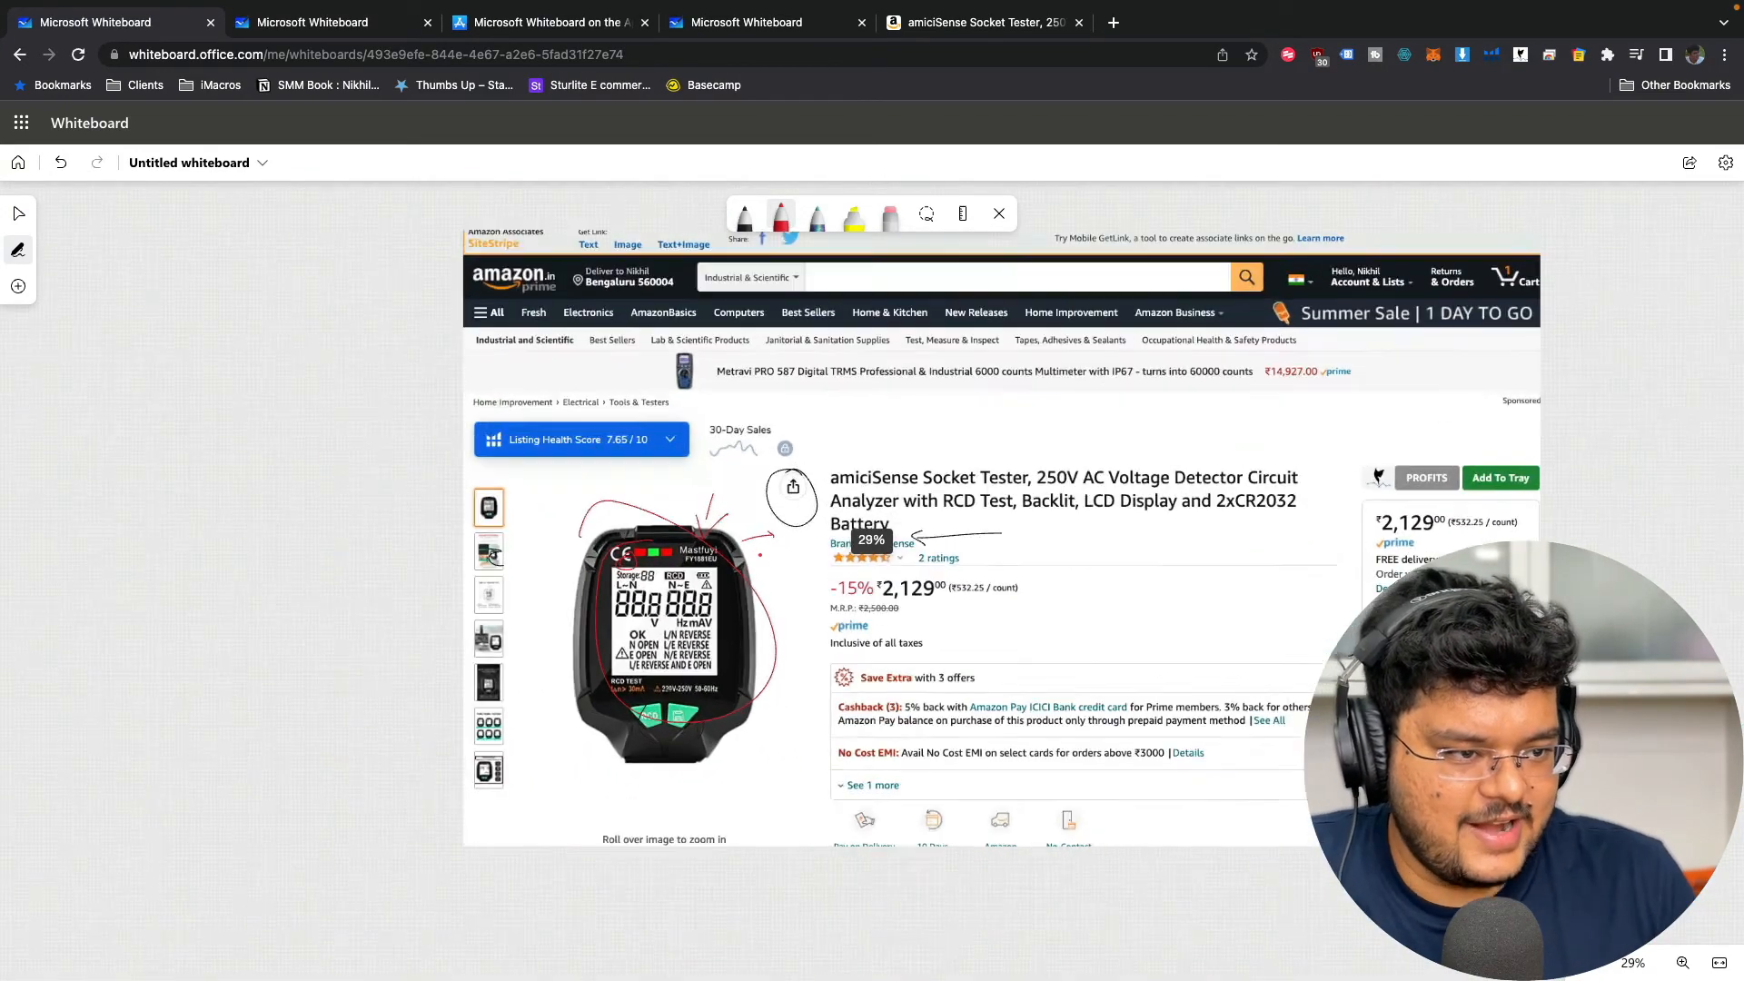
pyautogui.scroll(-2, 861, 485)
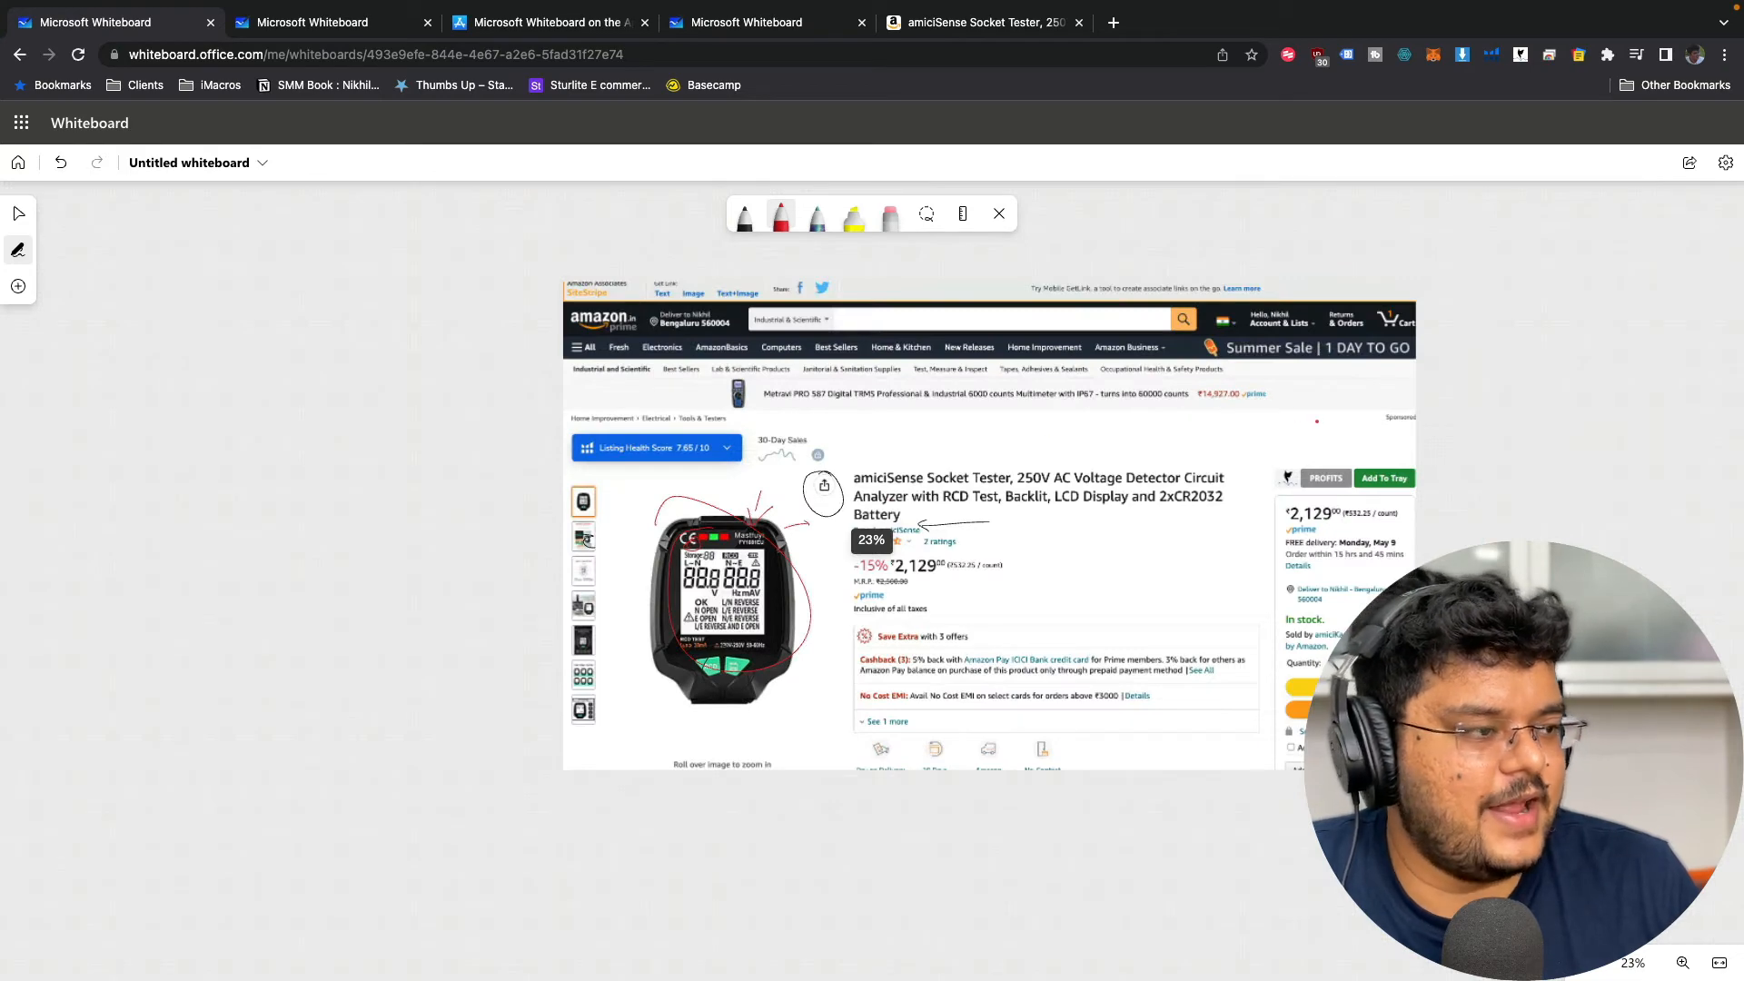
pyautogui.click(999, 214)
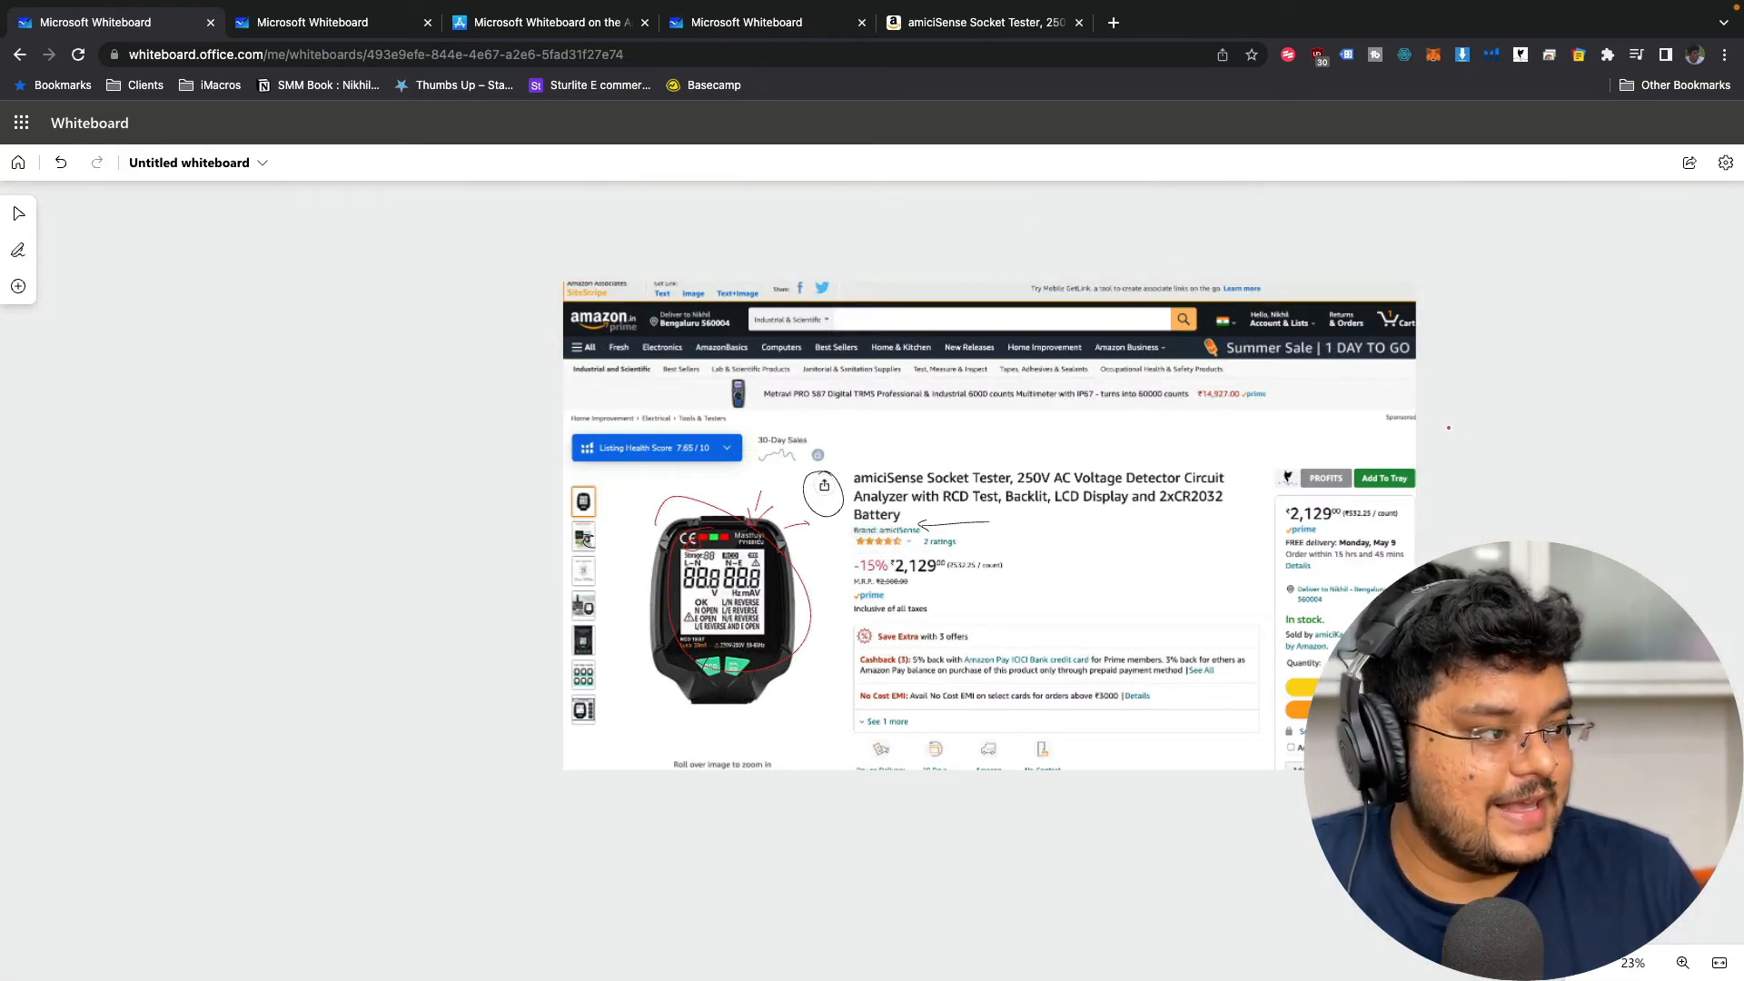
pyautogui.hscroll(8, 1122, 435)
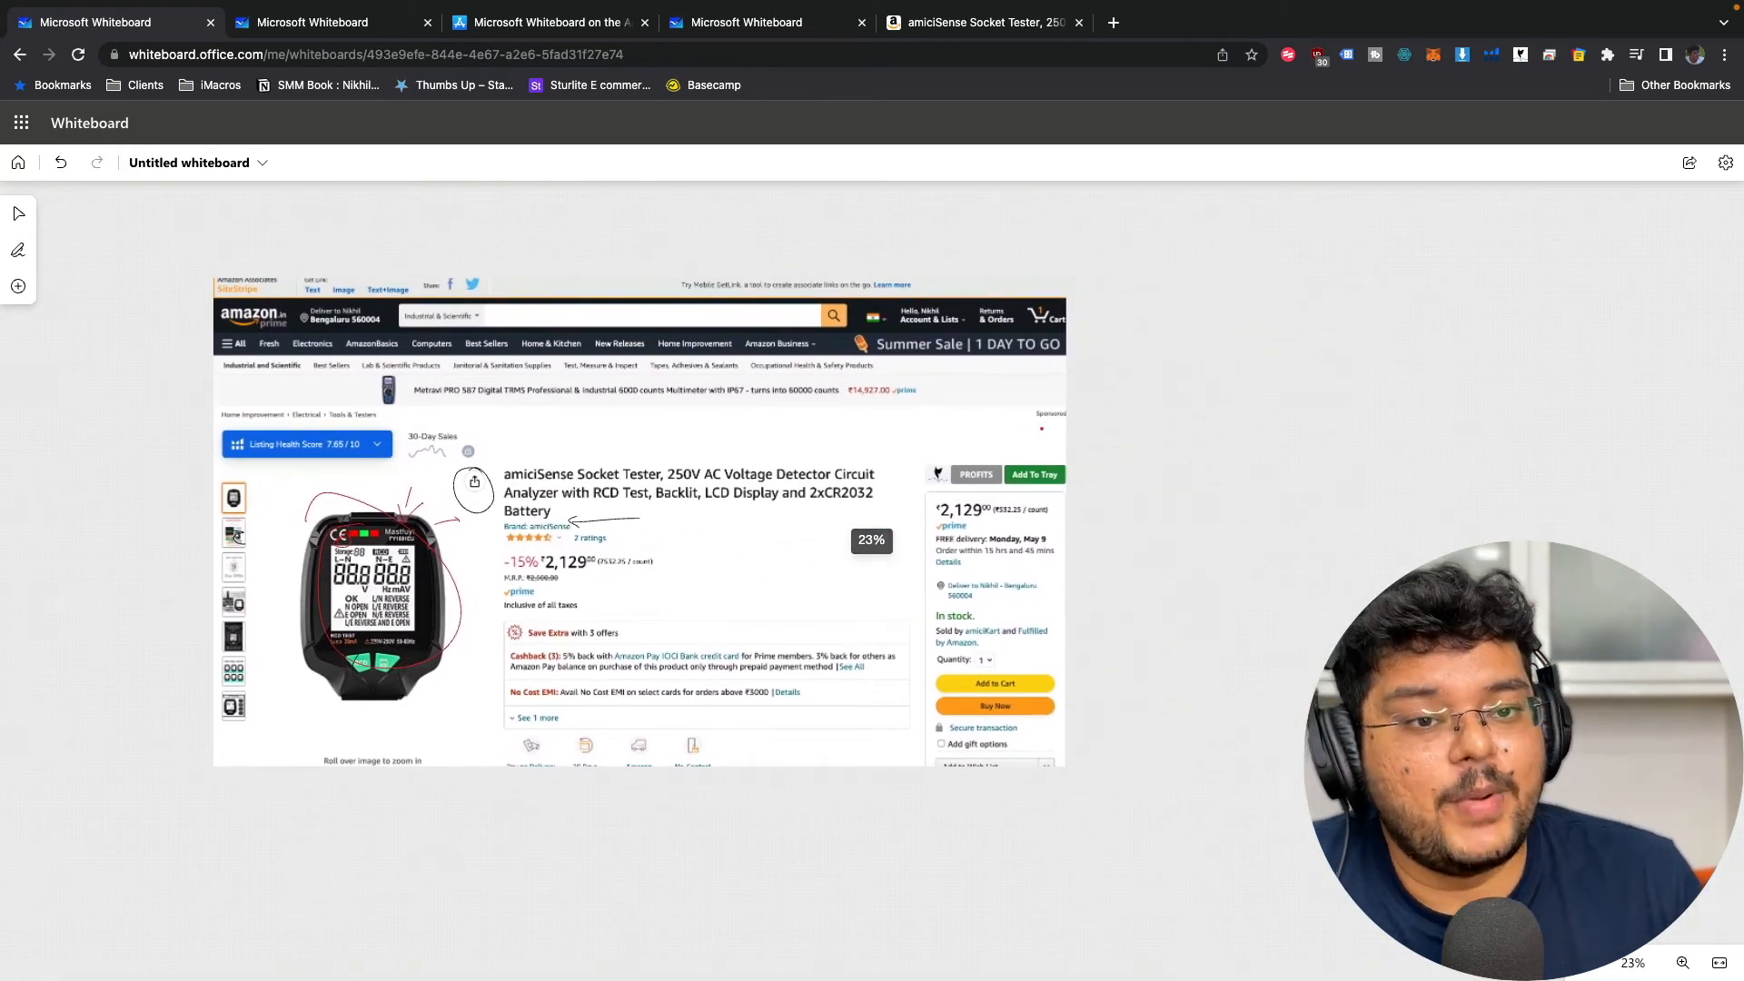
pyautogui.click(19, 258)
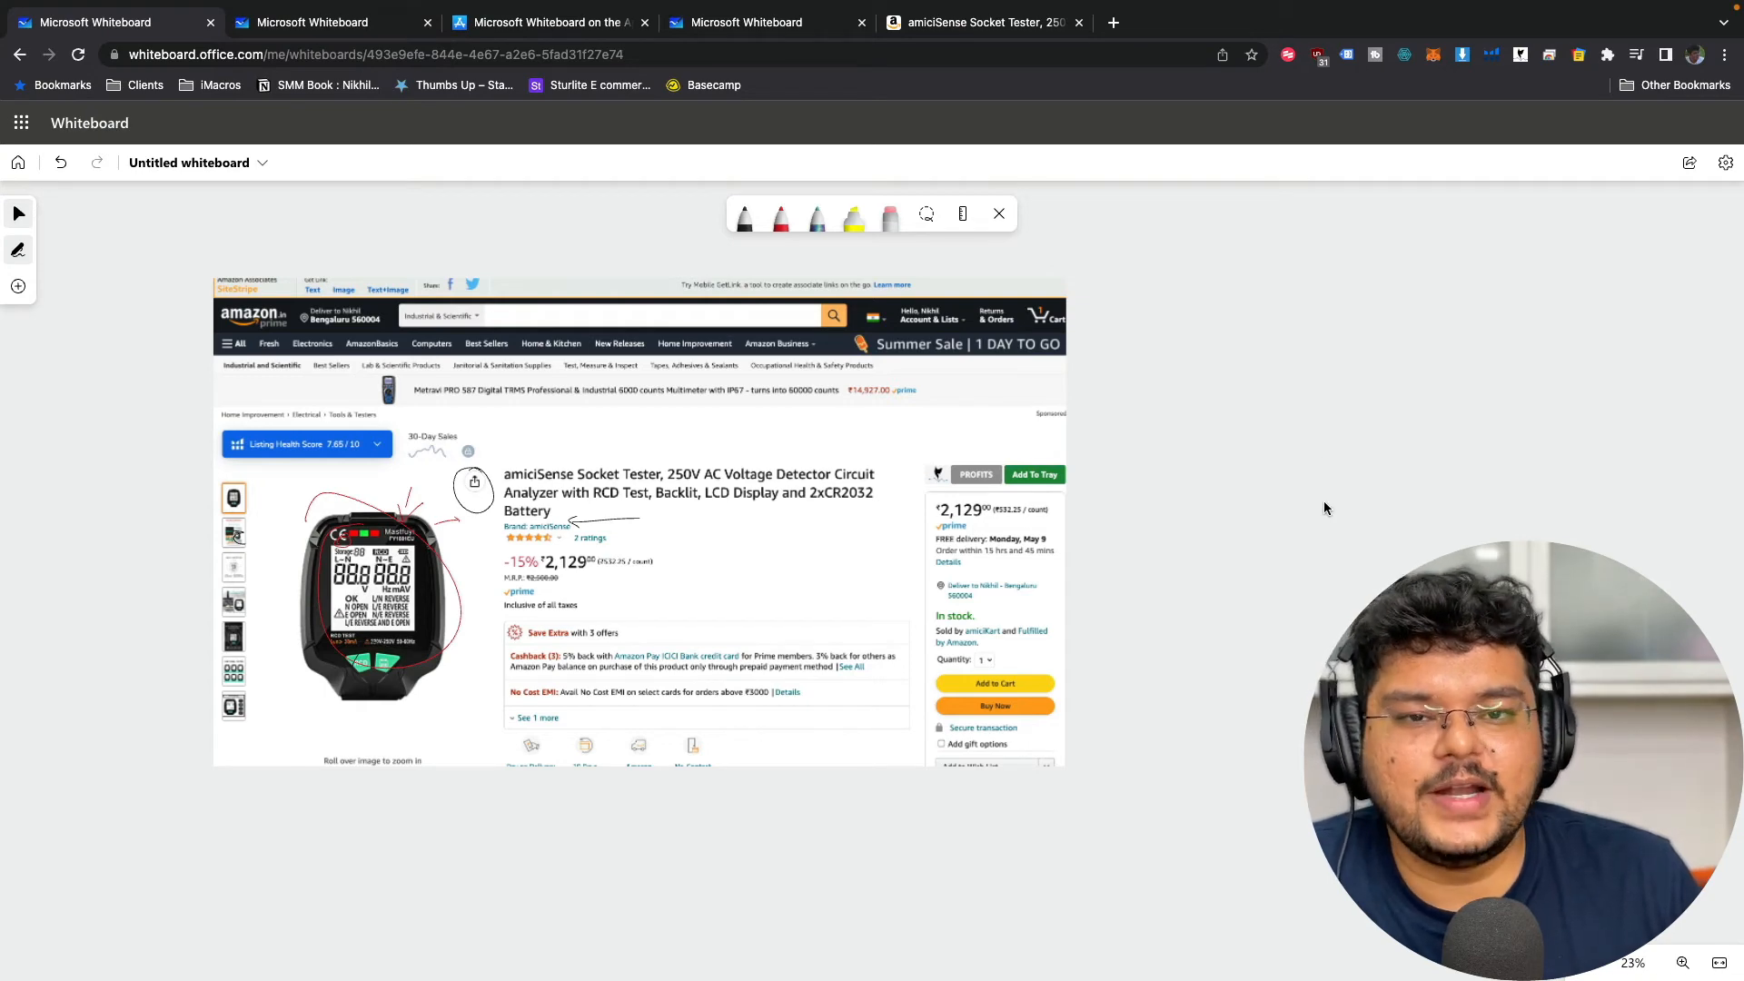
# - Switch the whiteboard's share link off and on again, and copy the link
pyautogui.click(1690, 165)
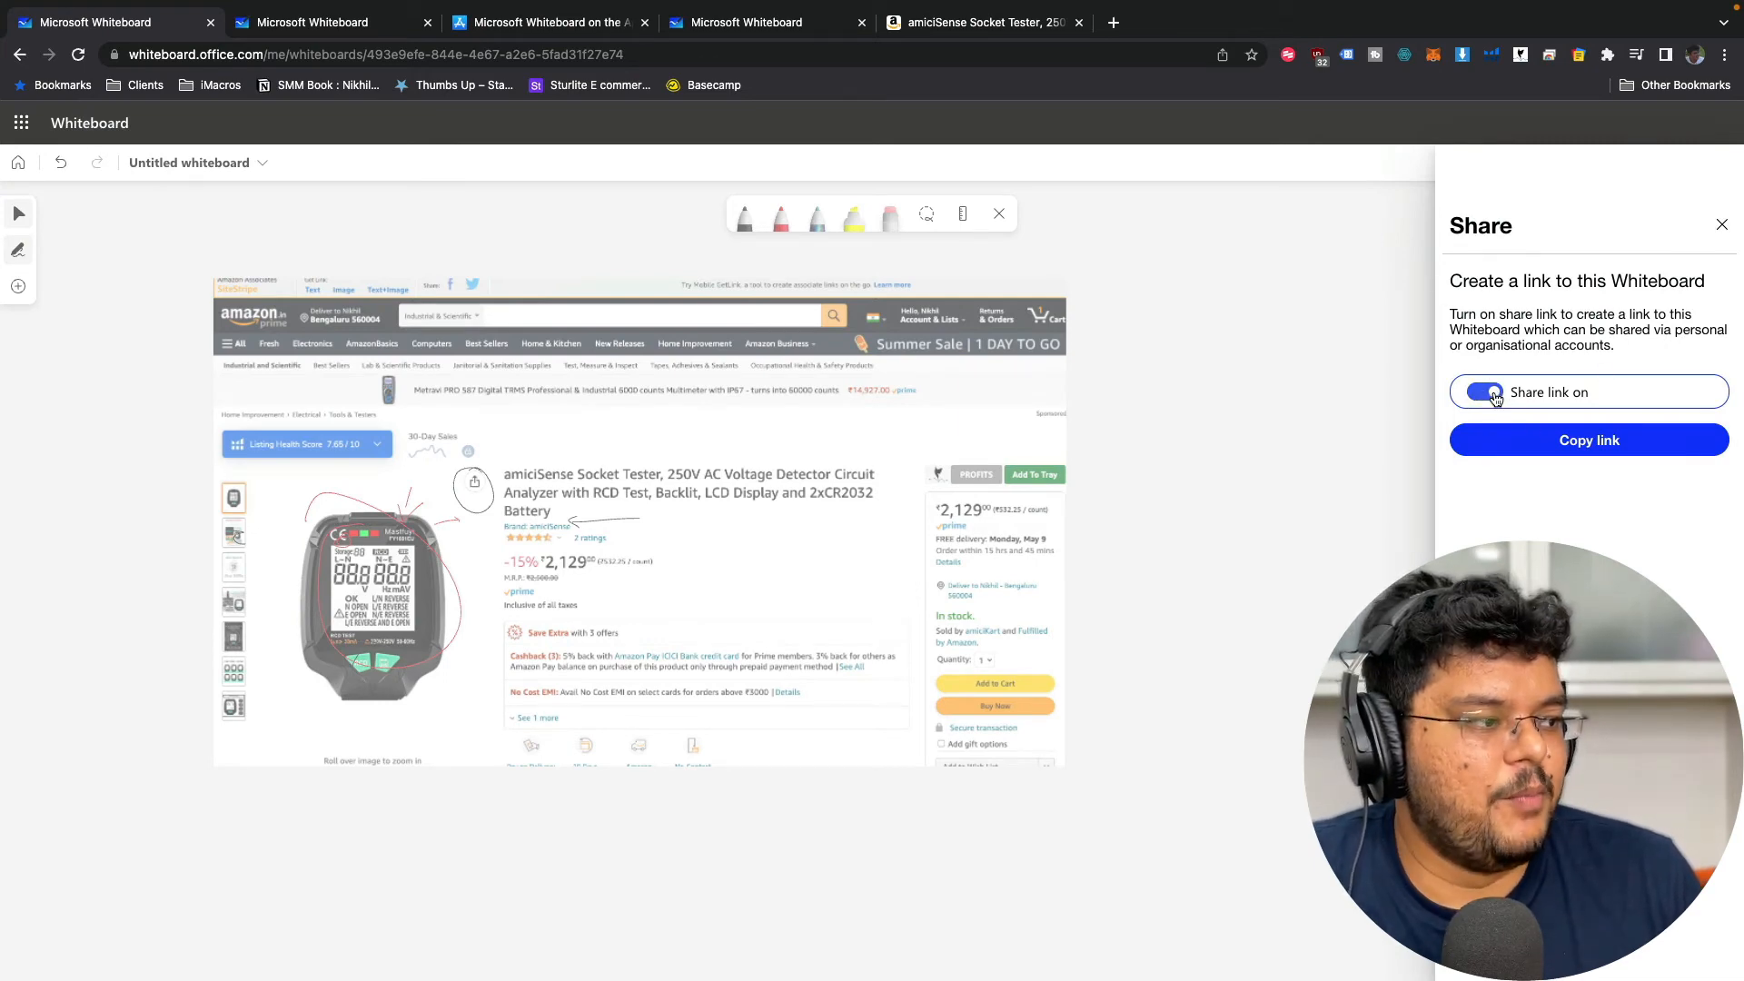
pyautogui.click(1495, 399)
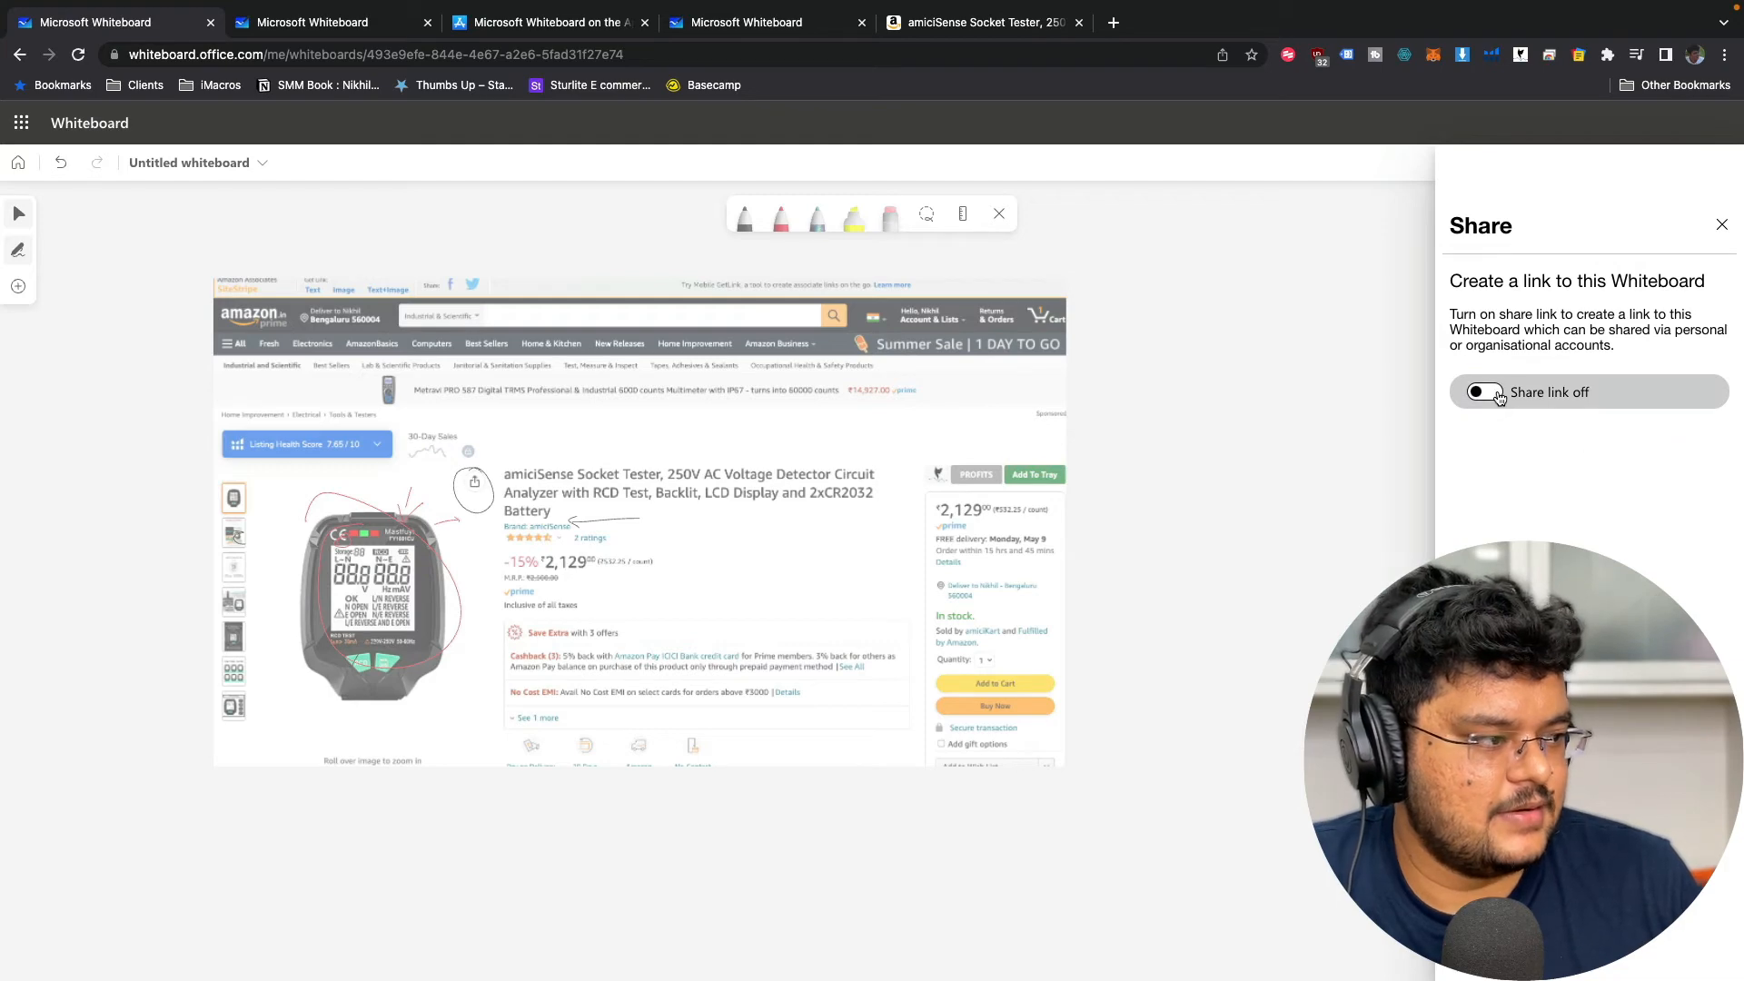
pyautogui.click(1495, 396)
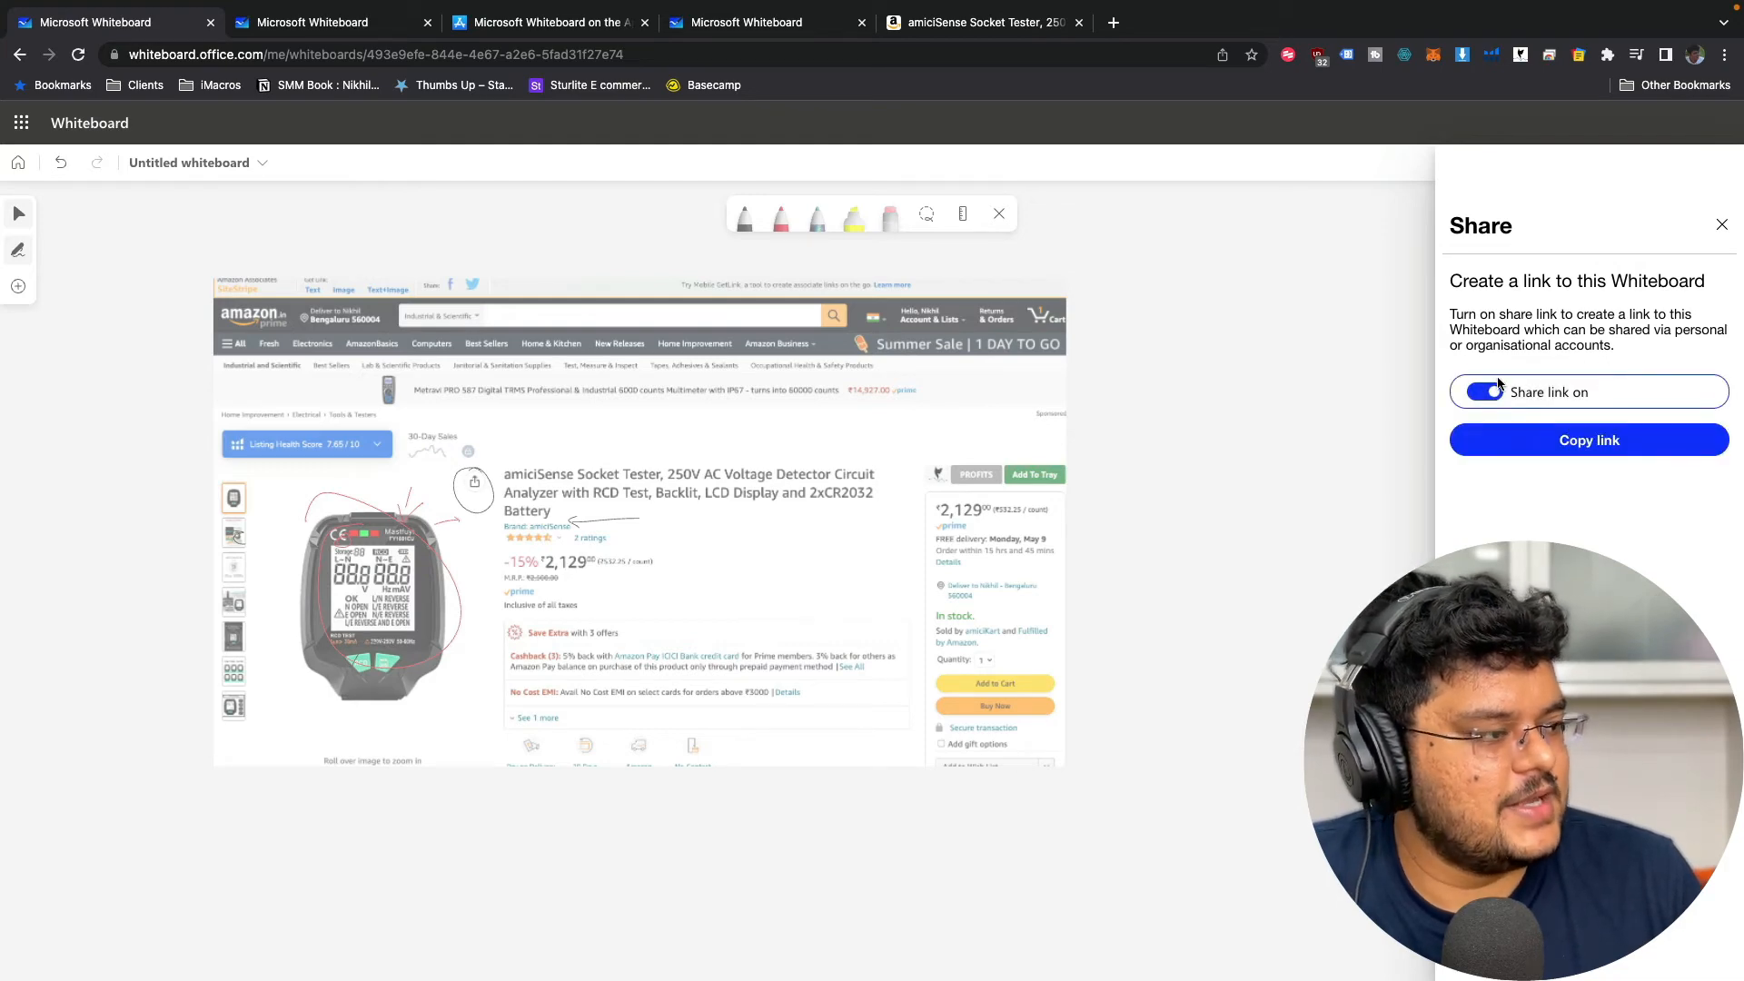
pyautogui.click(1552, 451)
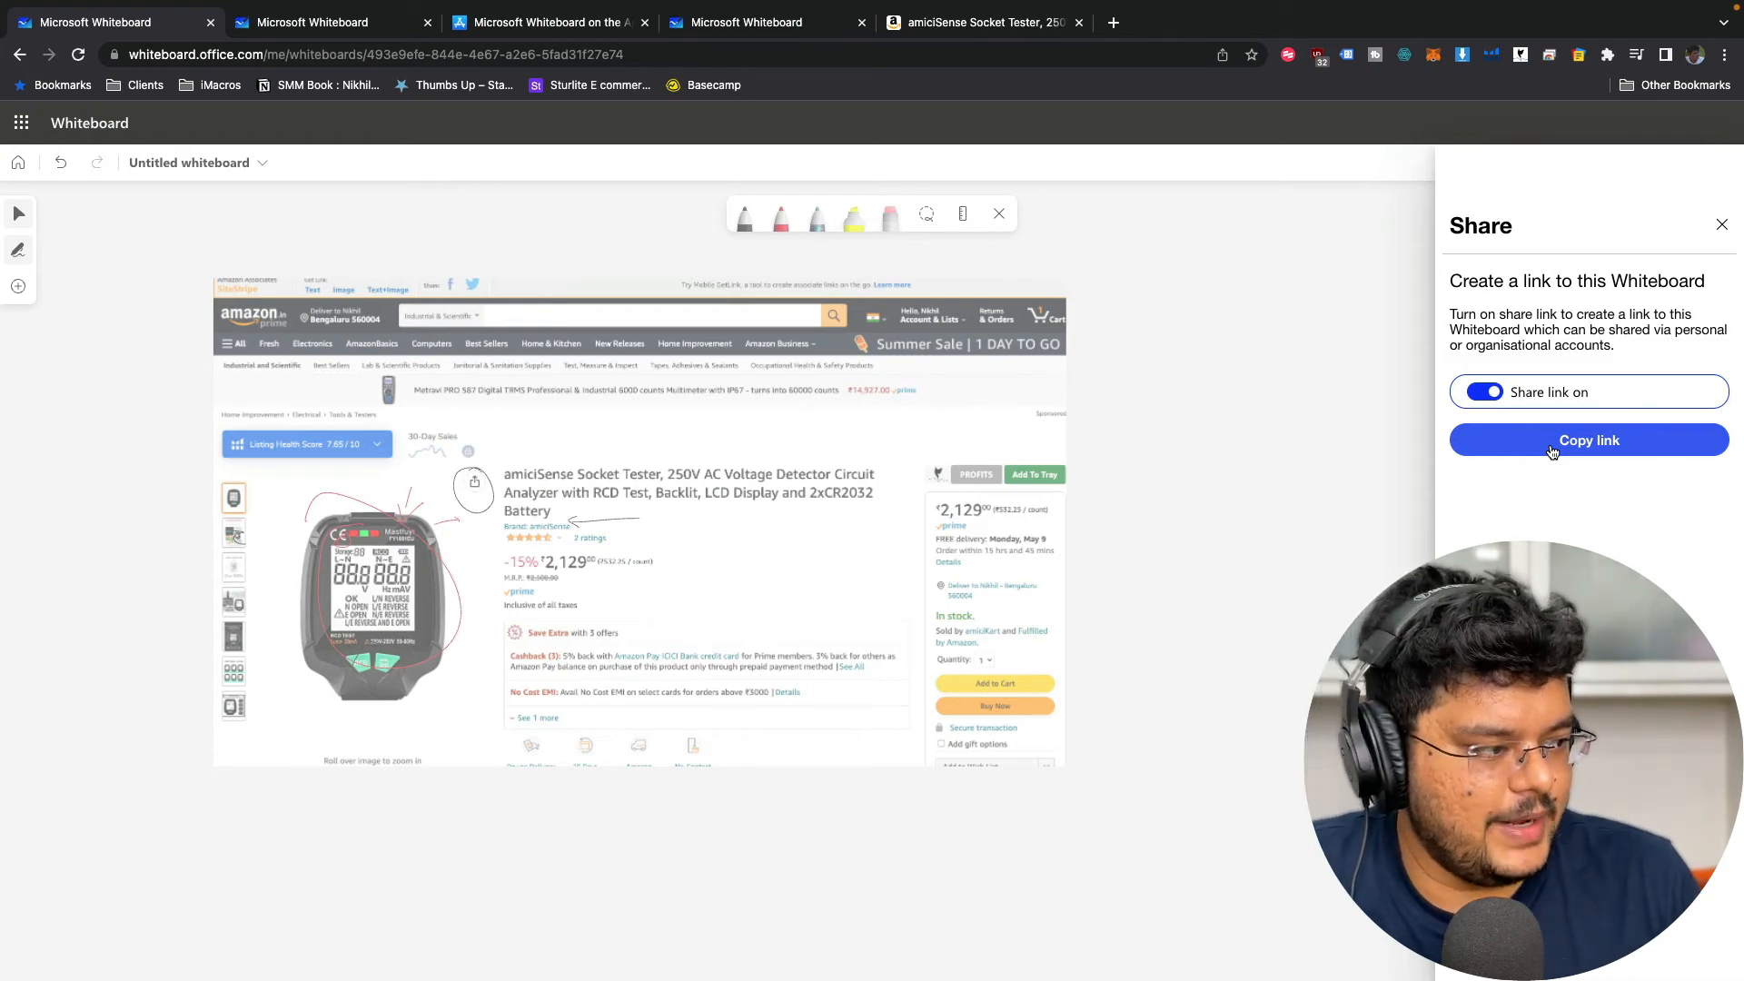
# - Switch to the Incognito browser window, replace its old whiteboard tab with the copied share link, and view the board on the web
pyautogui.click(1211, 395)
pyautogui.hotkey('ctrl', 'Right')
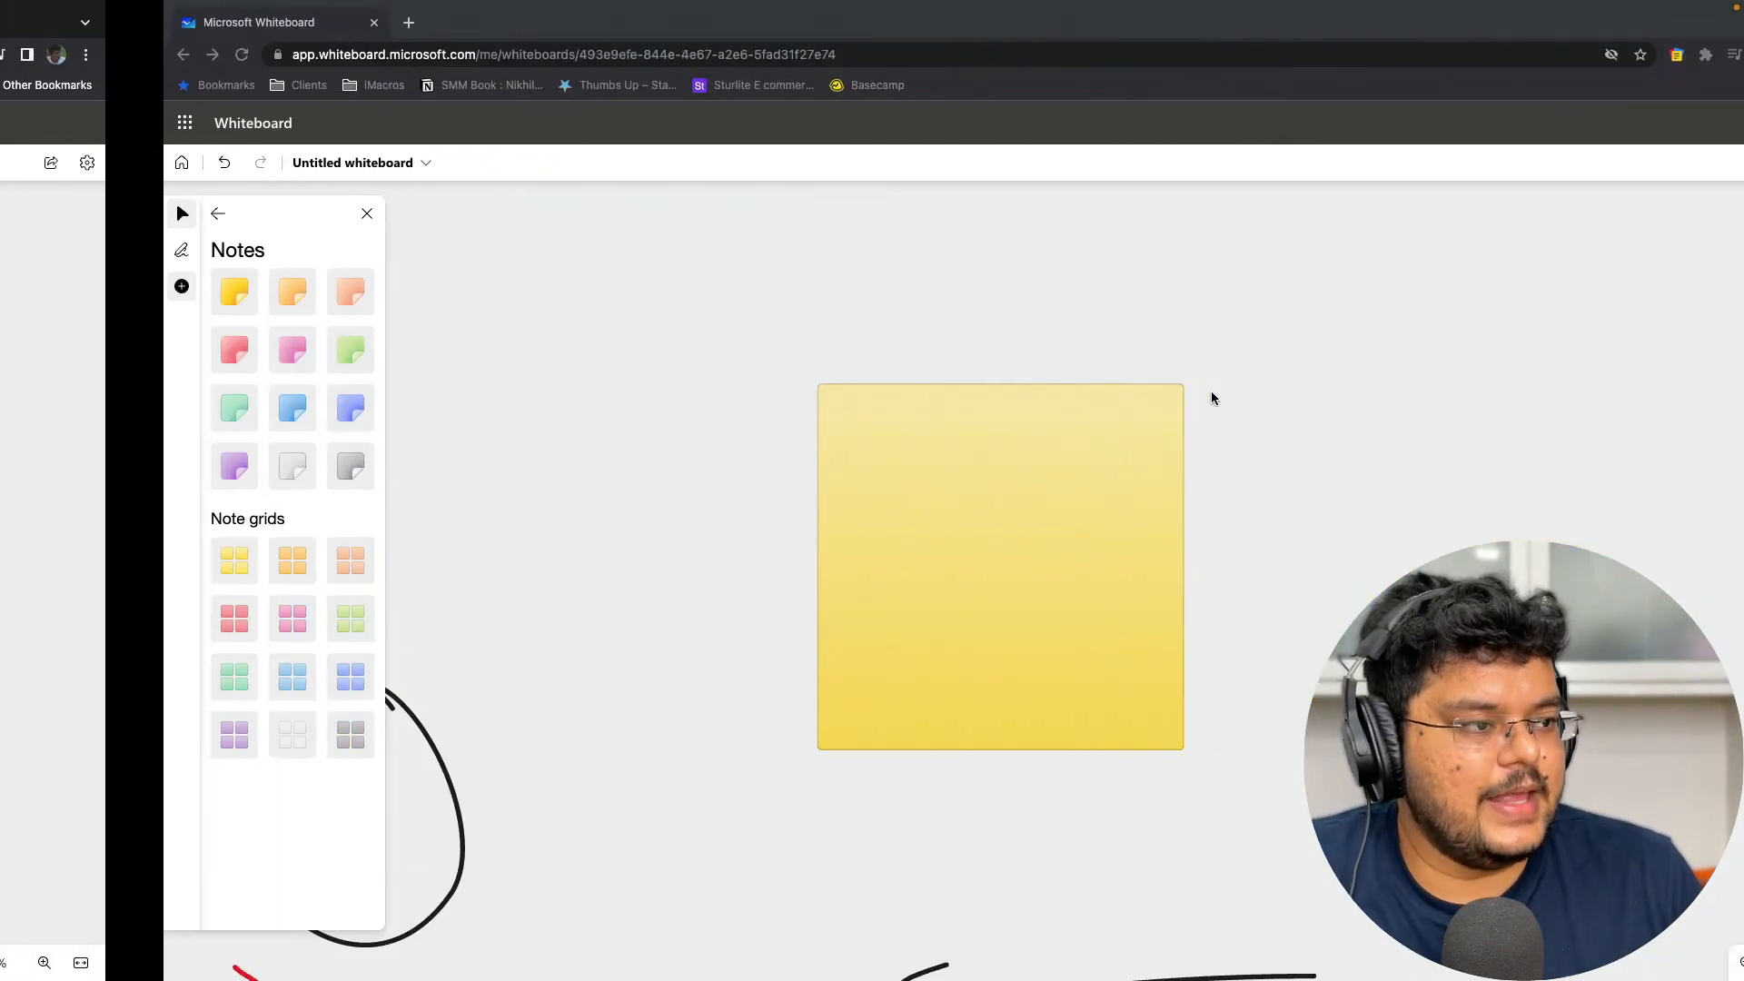
pyautogui.click(243, 28)
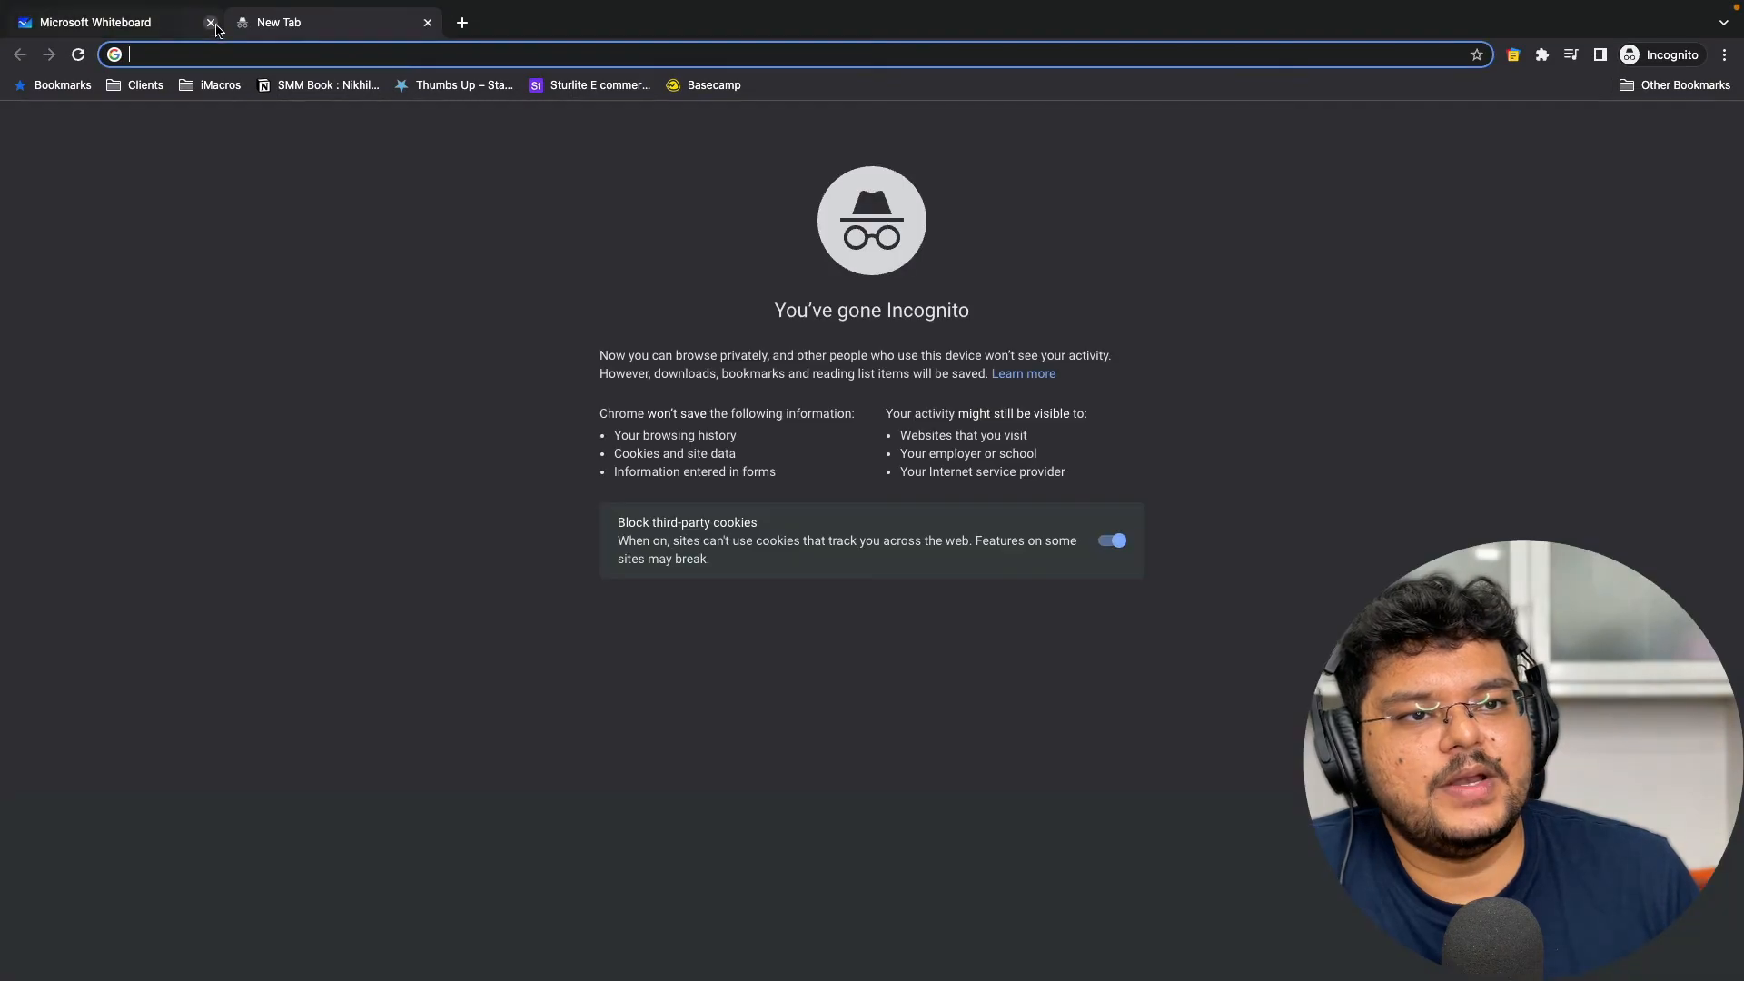
pyautogui.click(211, 22)
pyautogui.hotkey('ctrl', 'v')
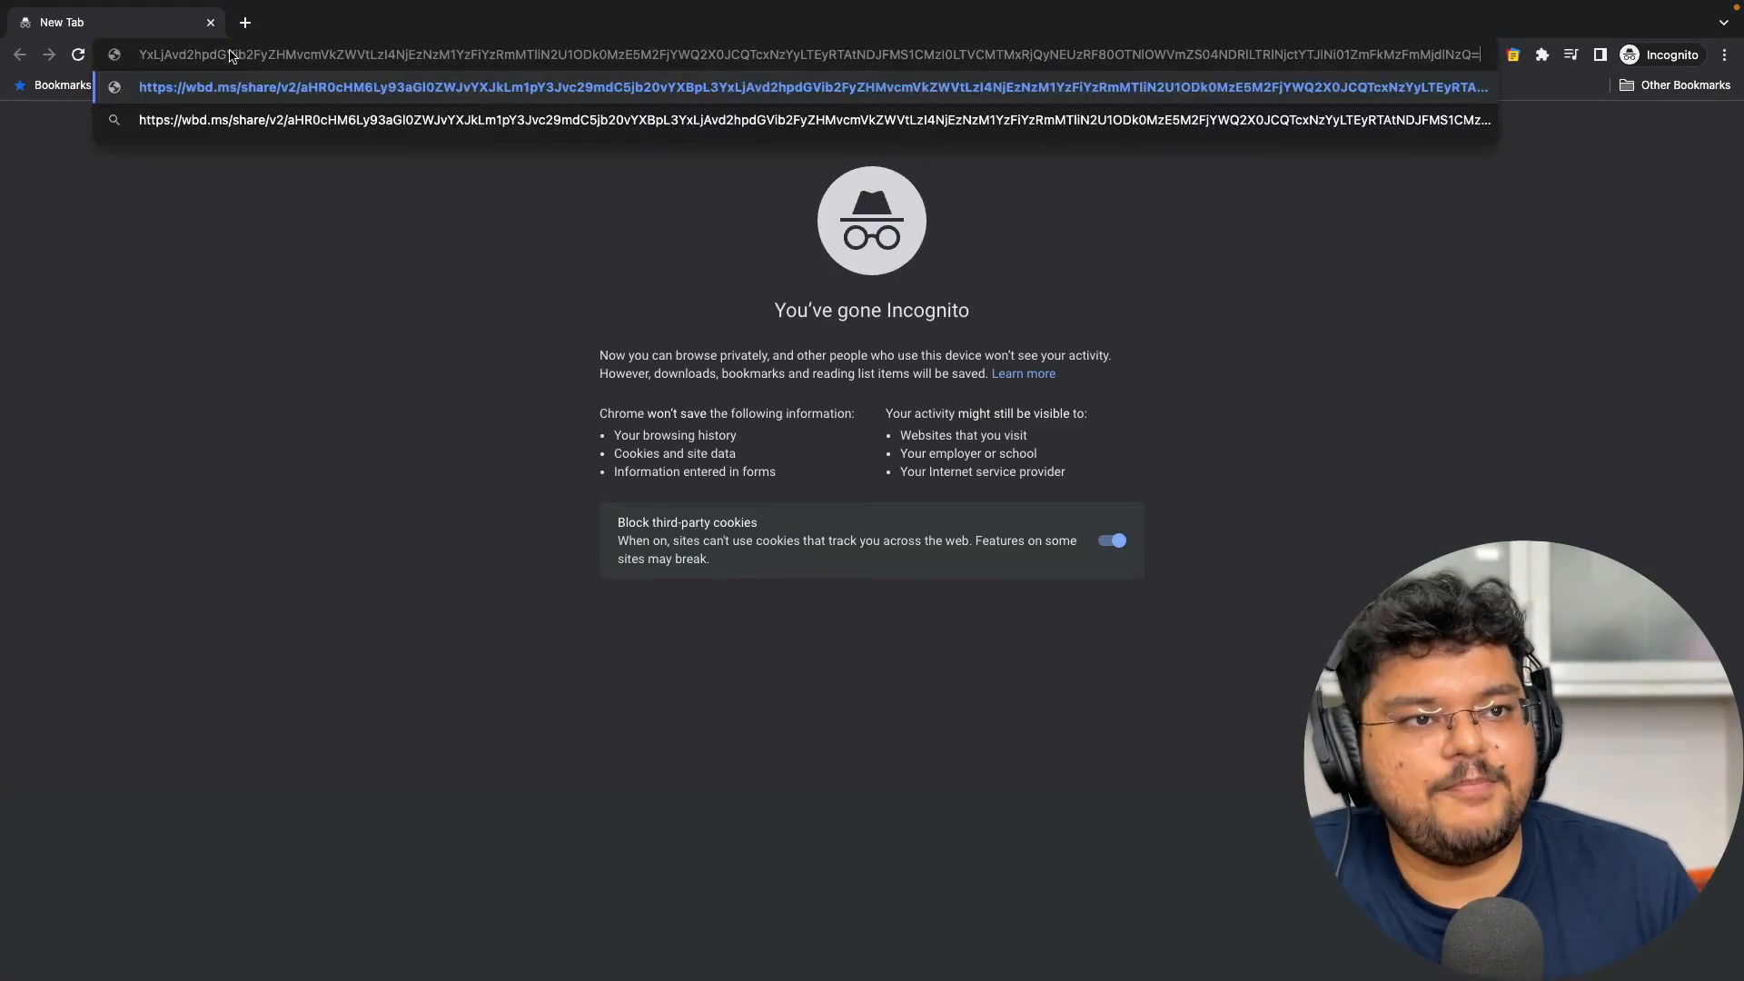
pyautogui.press('Return')
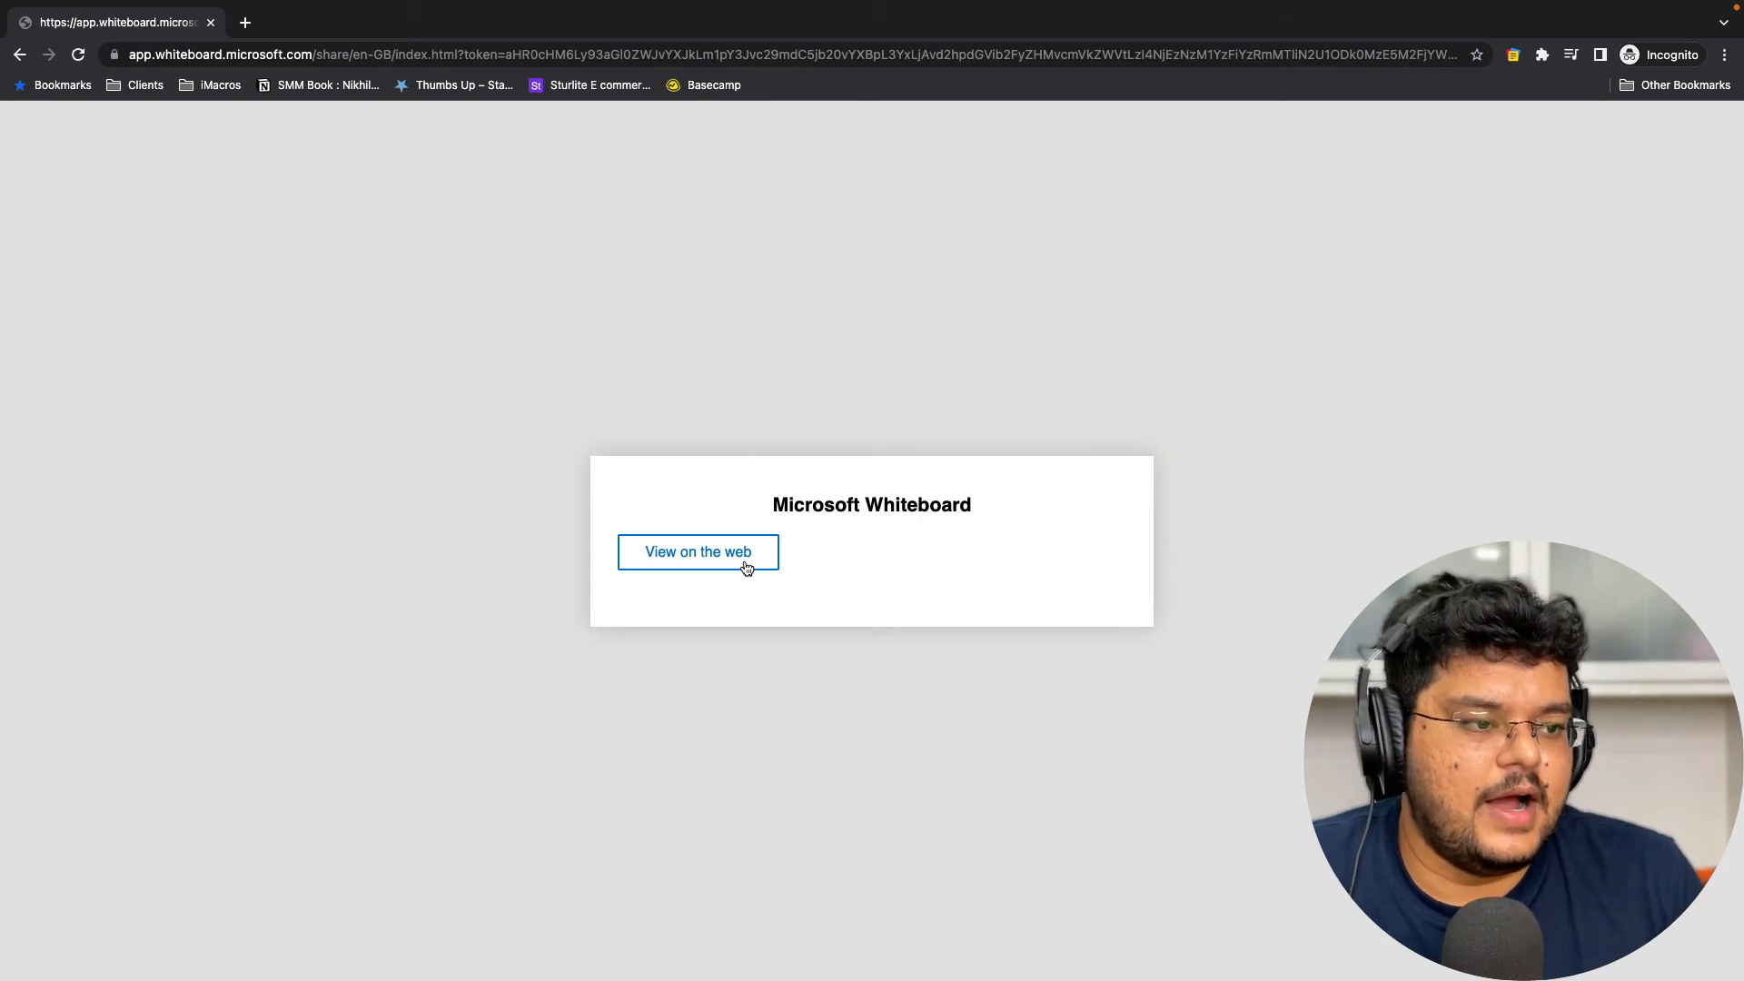
pyautogui.click(658, 562)
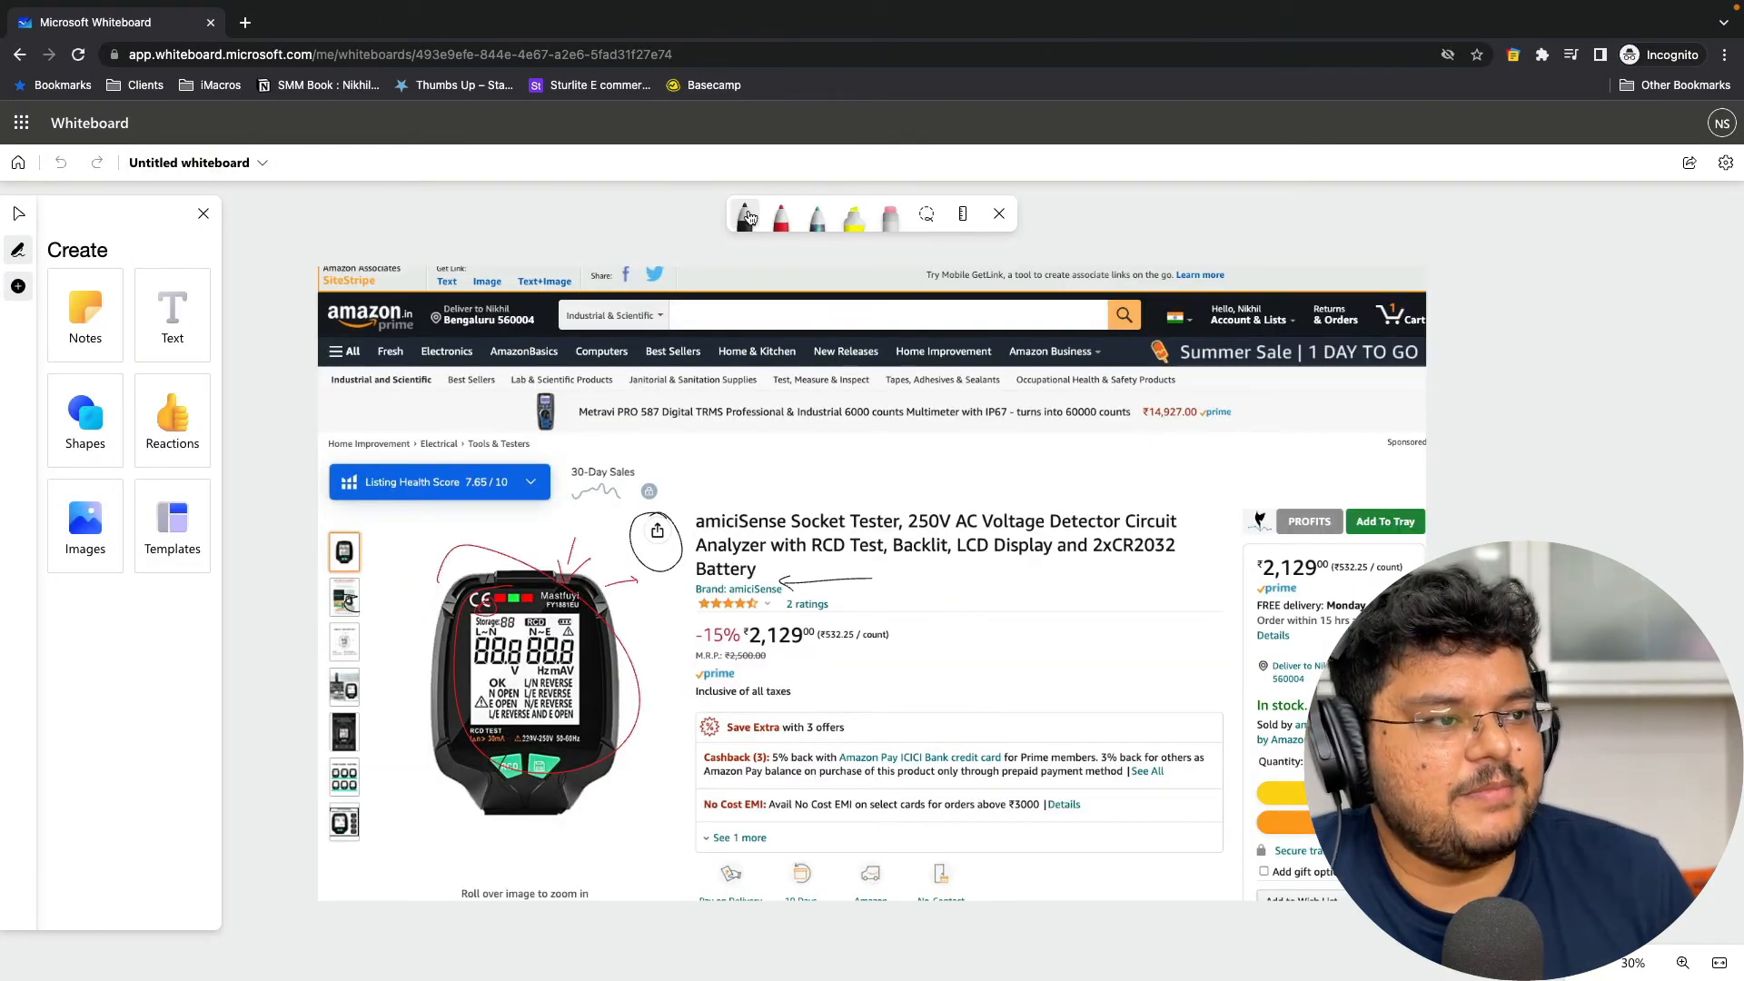
# - Annotate the shared board in the Incognito window with yellow crosses beside the tester and a yellow check mark across the title, and try the third pen
pyautogui.click(747, 216)
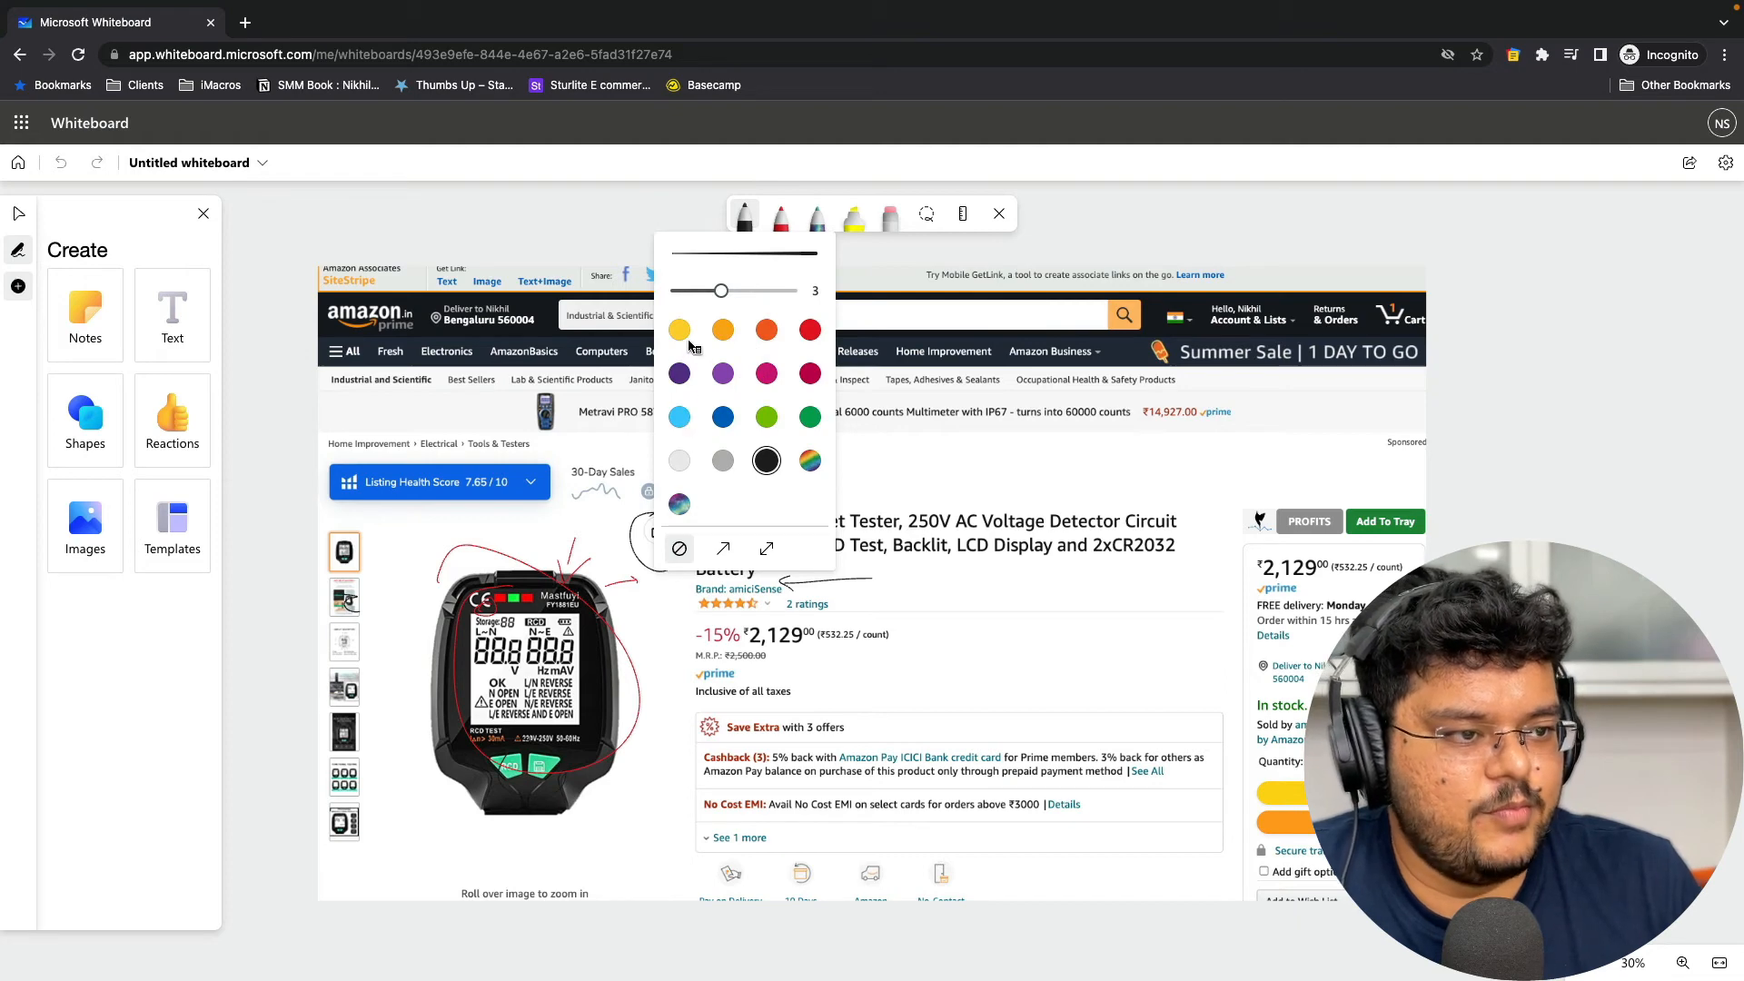
pyautogui.click(521, 231)
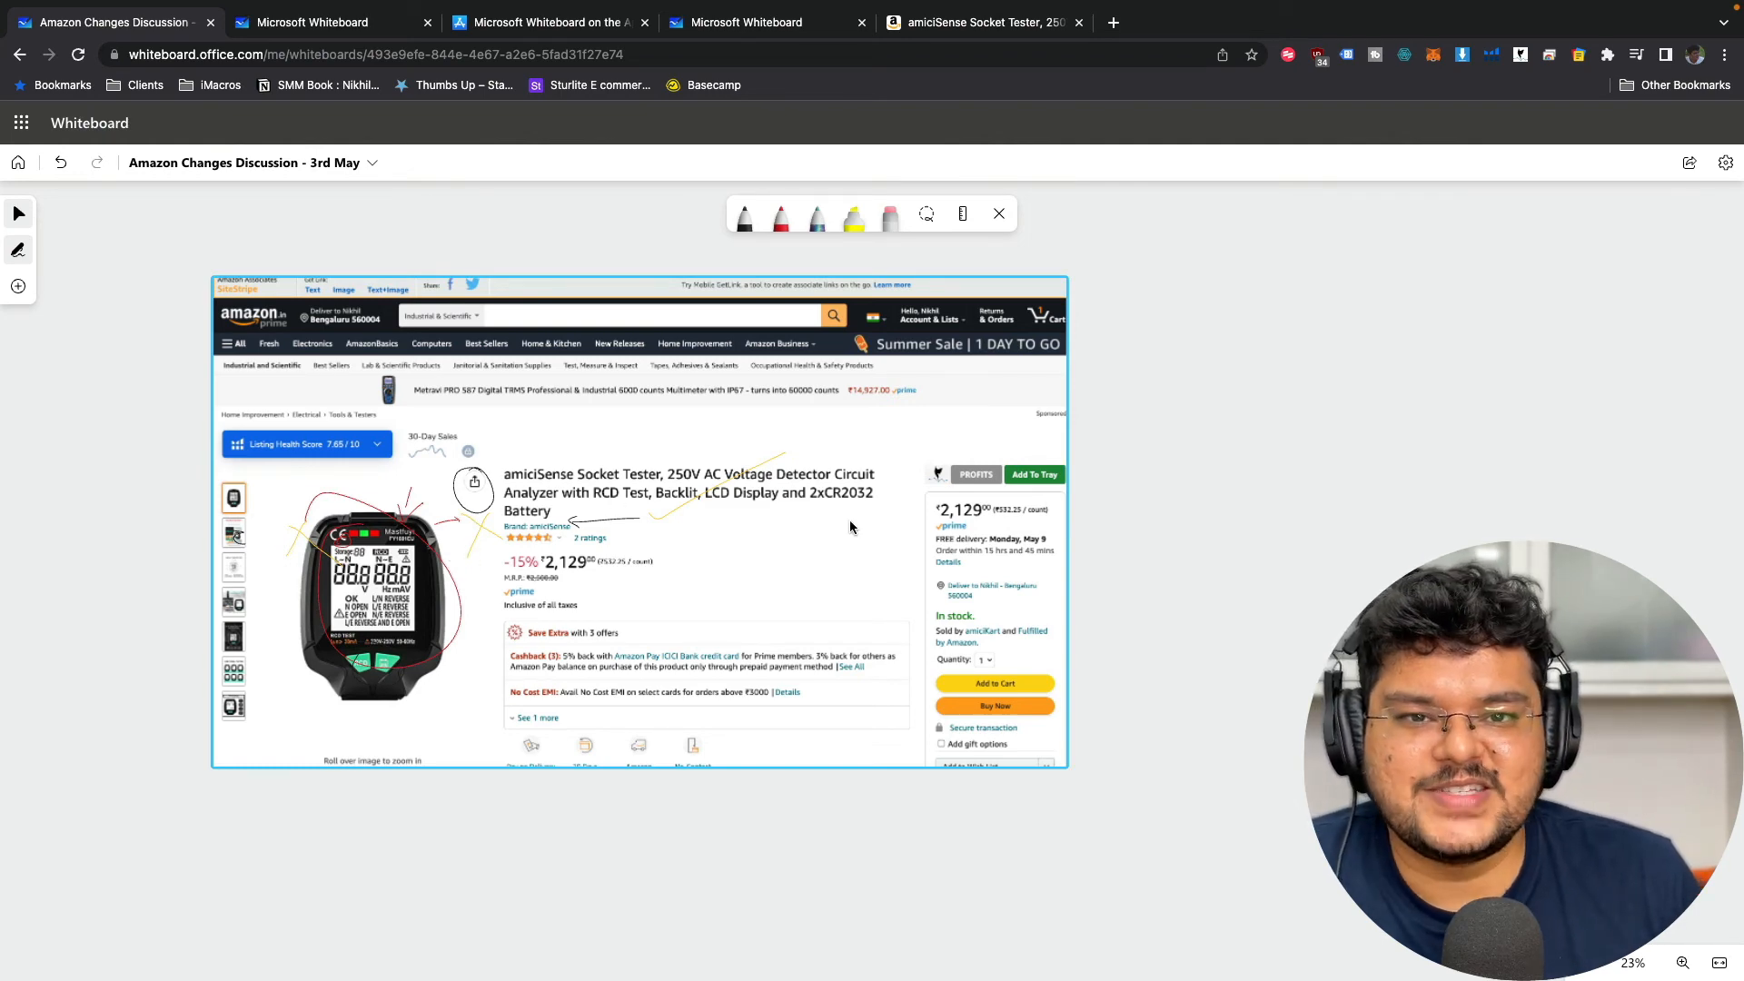
pyautogui.hotkey('ctrl', 'Right')
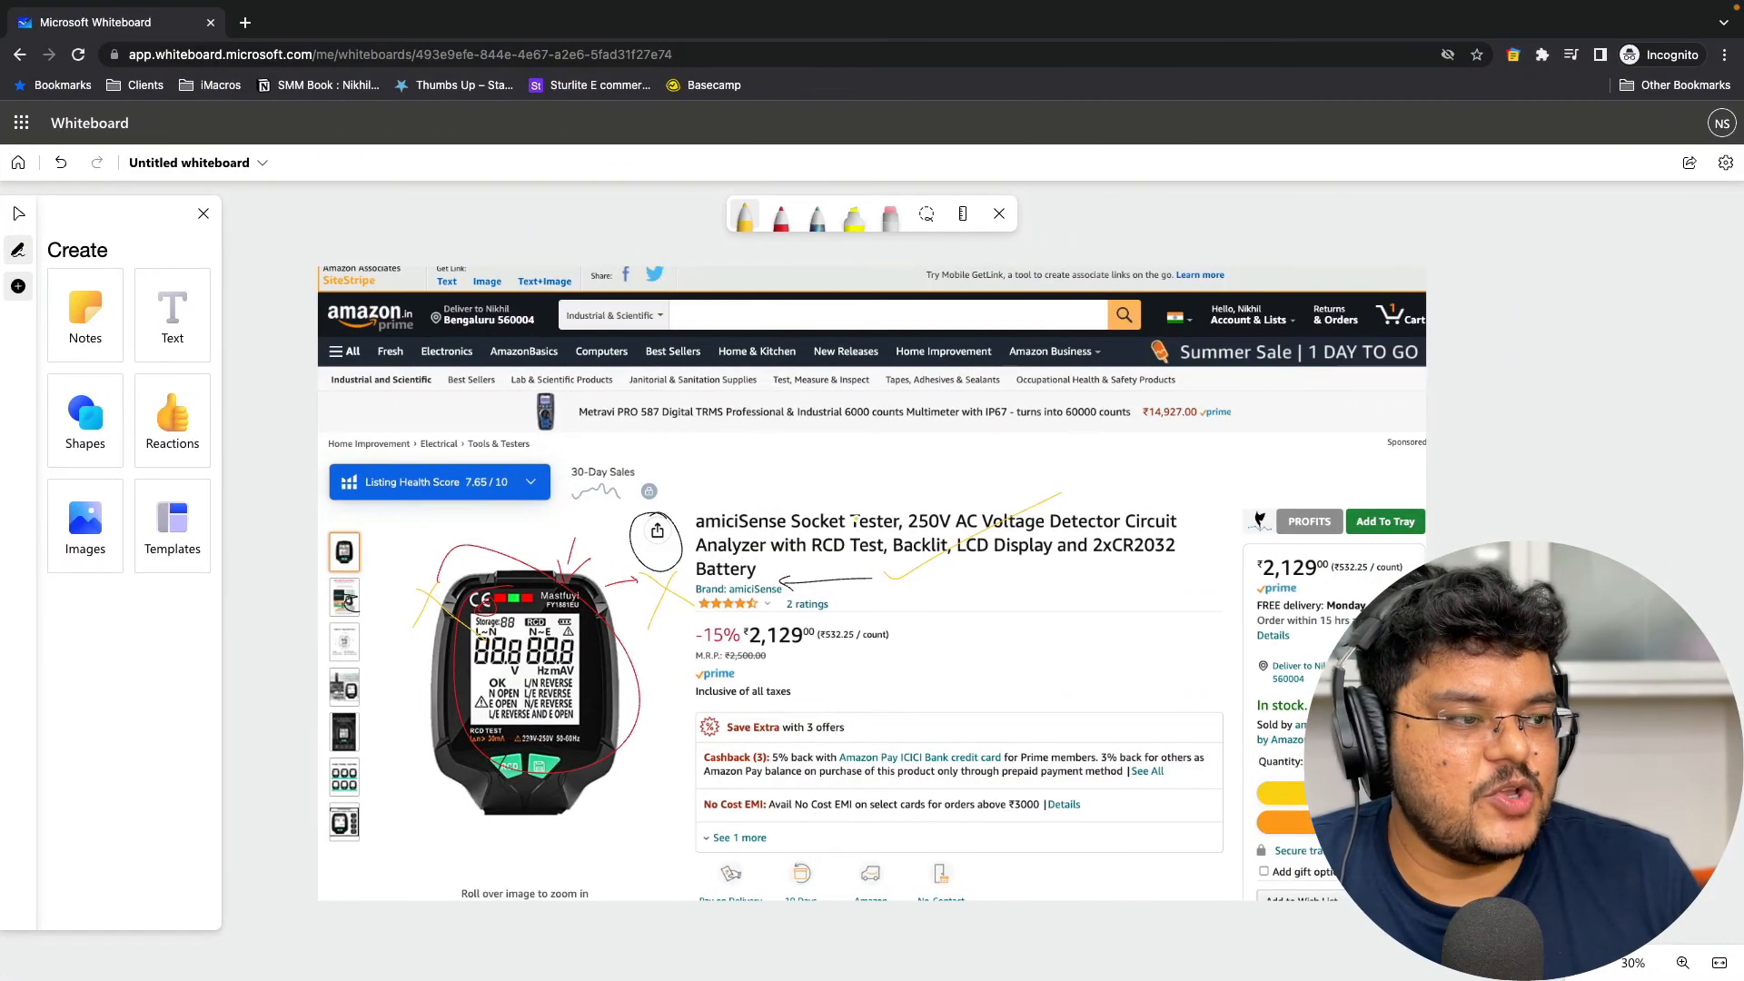
pyautogui.click(819, 222)
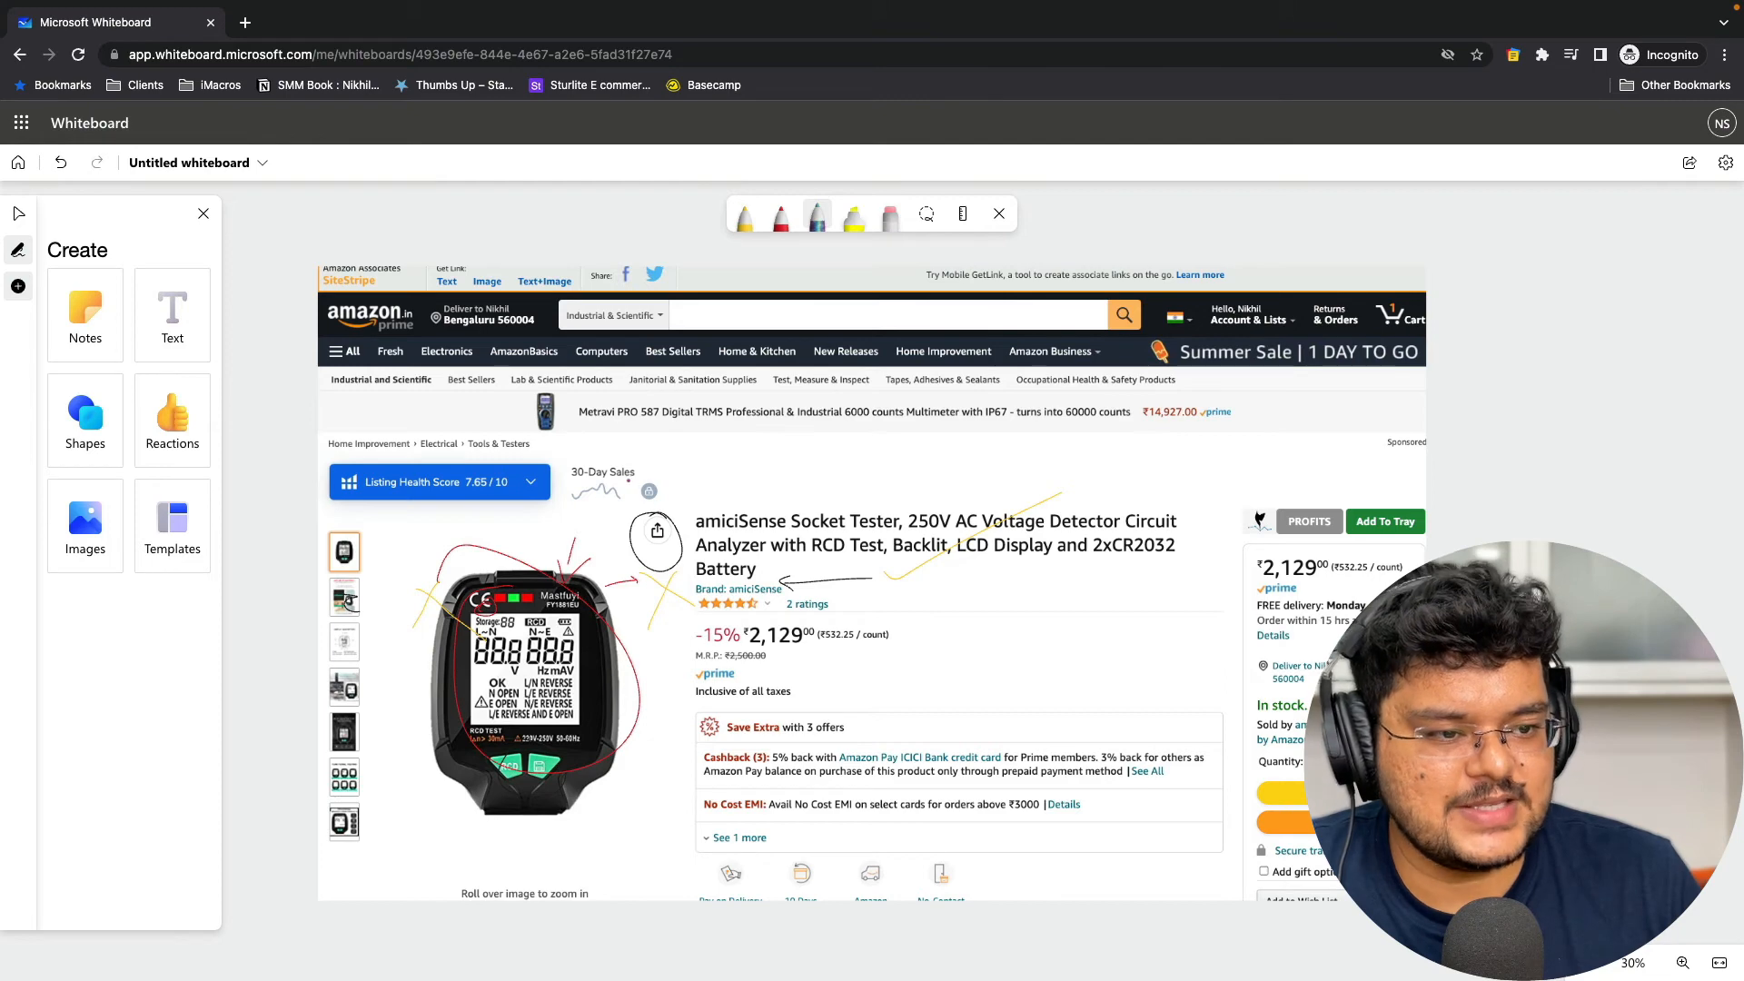
pyautogui.moveTo(1102, 468)
pyautogui.mouseDown()
pyautogui.moveTo(809, 572)
pyautogui.moveTo(789, 475)
pyautogui.mouseUp()
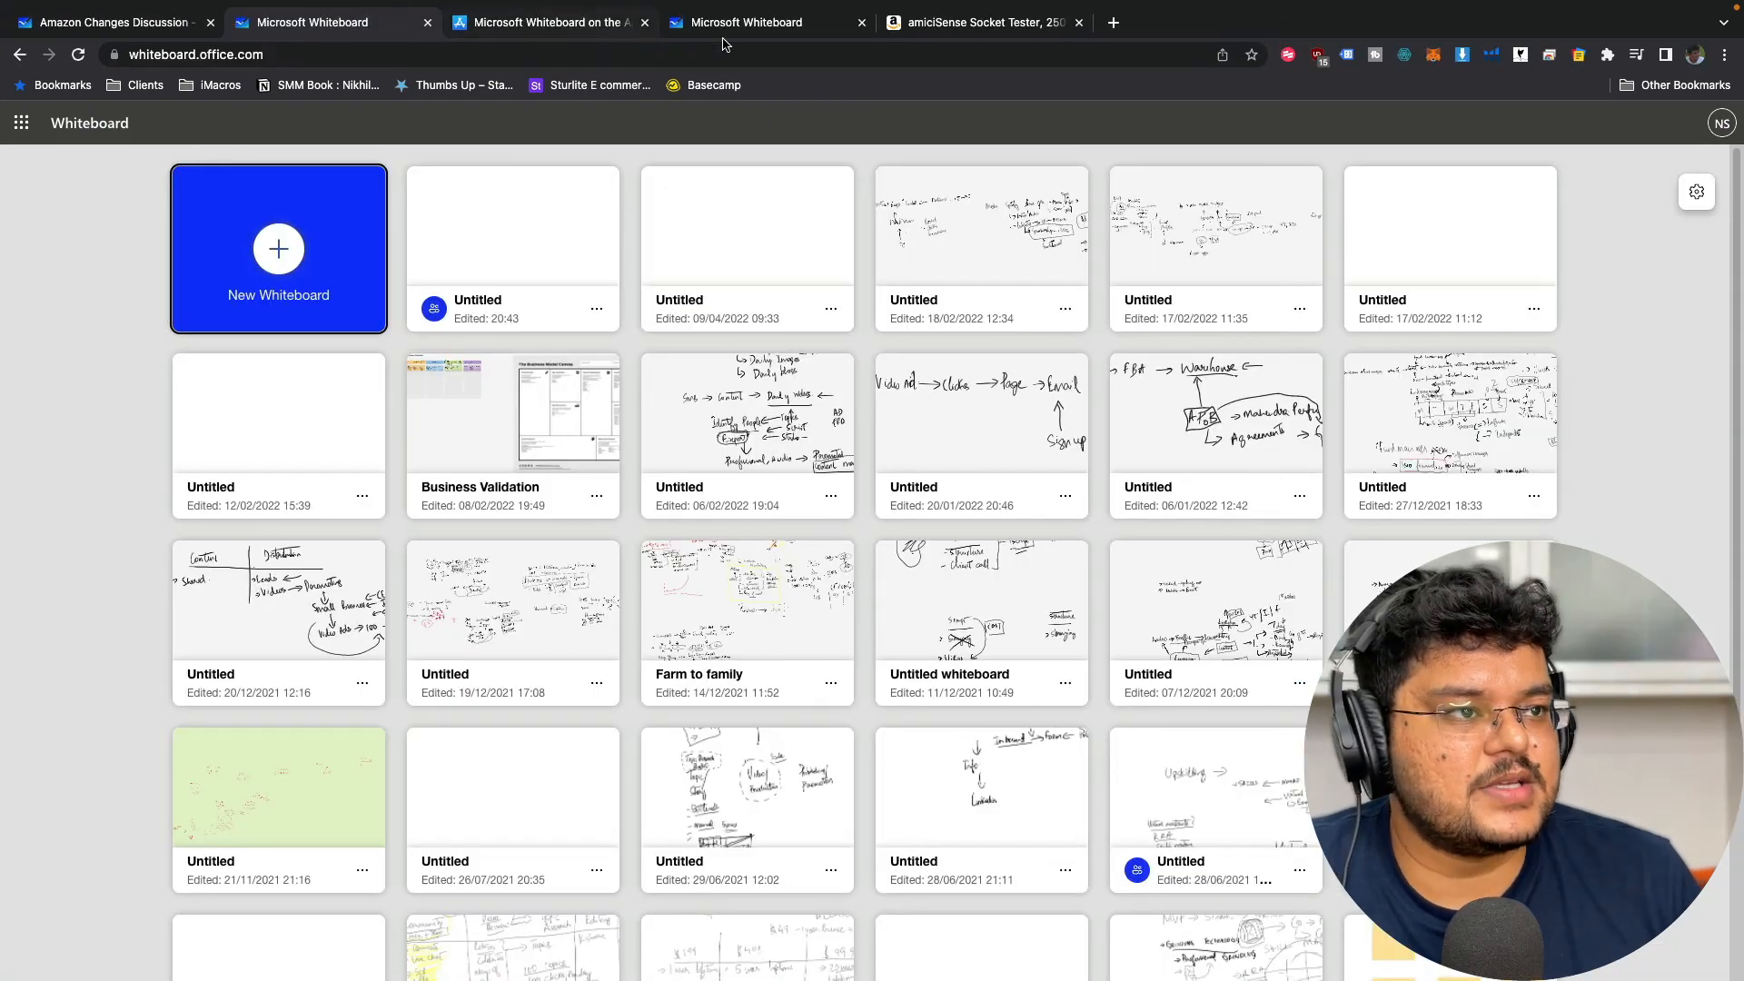
# - Switch to the browser tab with the Kanban whiteboard and examine its columns and sticky notes
pyautogui.click(740, 26)
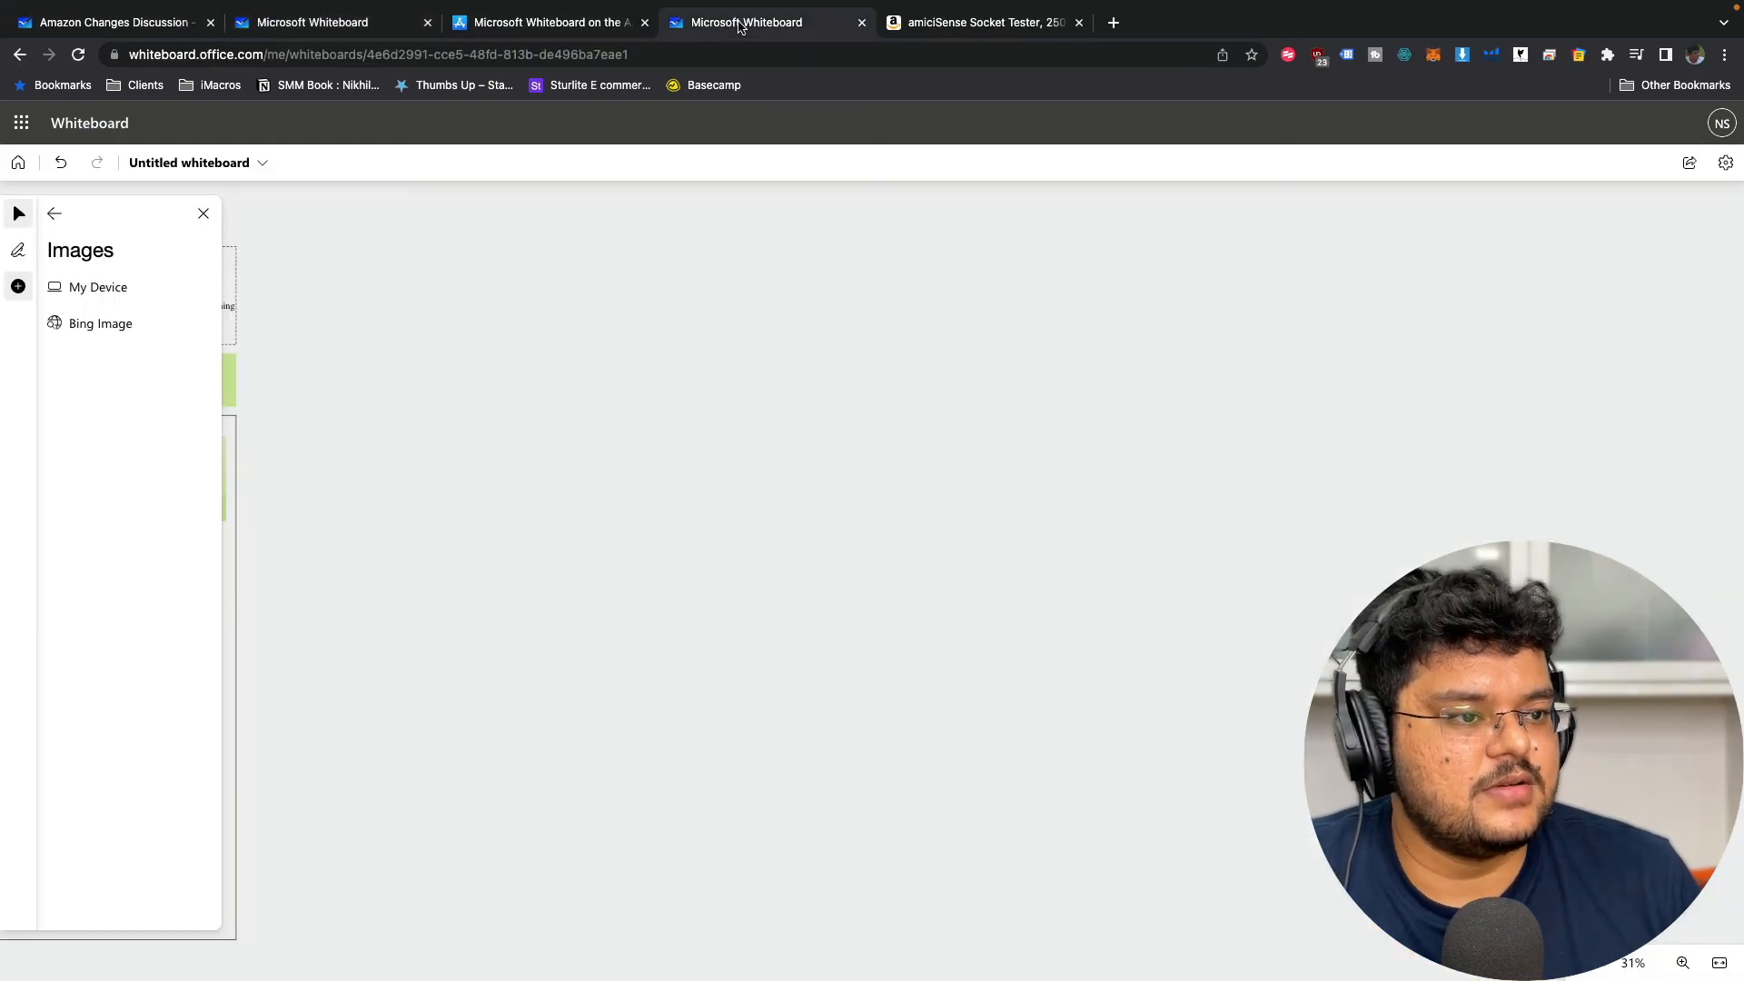
pyautogui.scroll(-4, 502, 488)
pyautogui.moveTo(505, 488); pyautogui.dragTo(1115, 508)
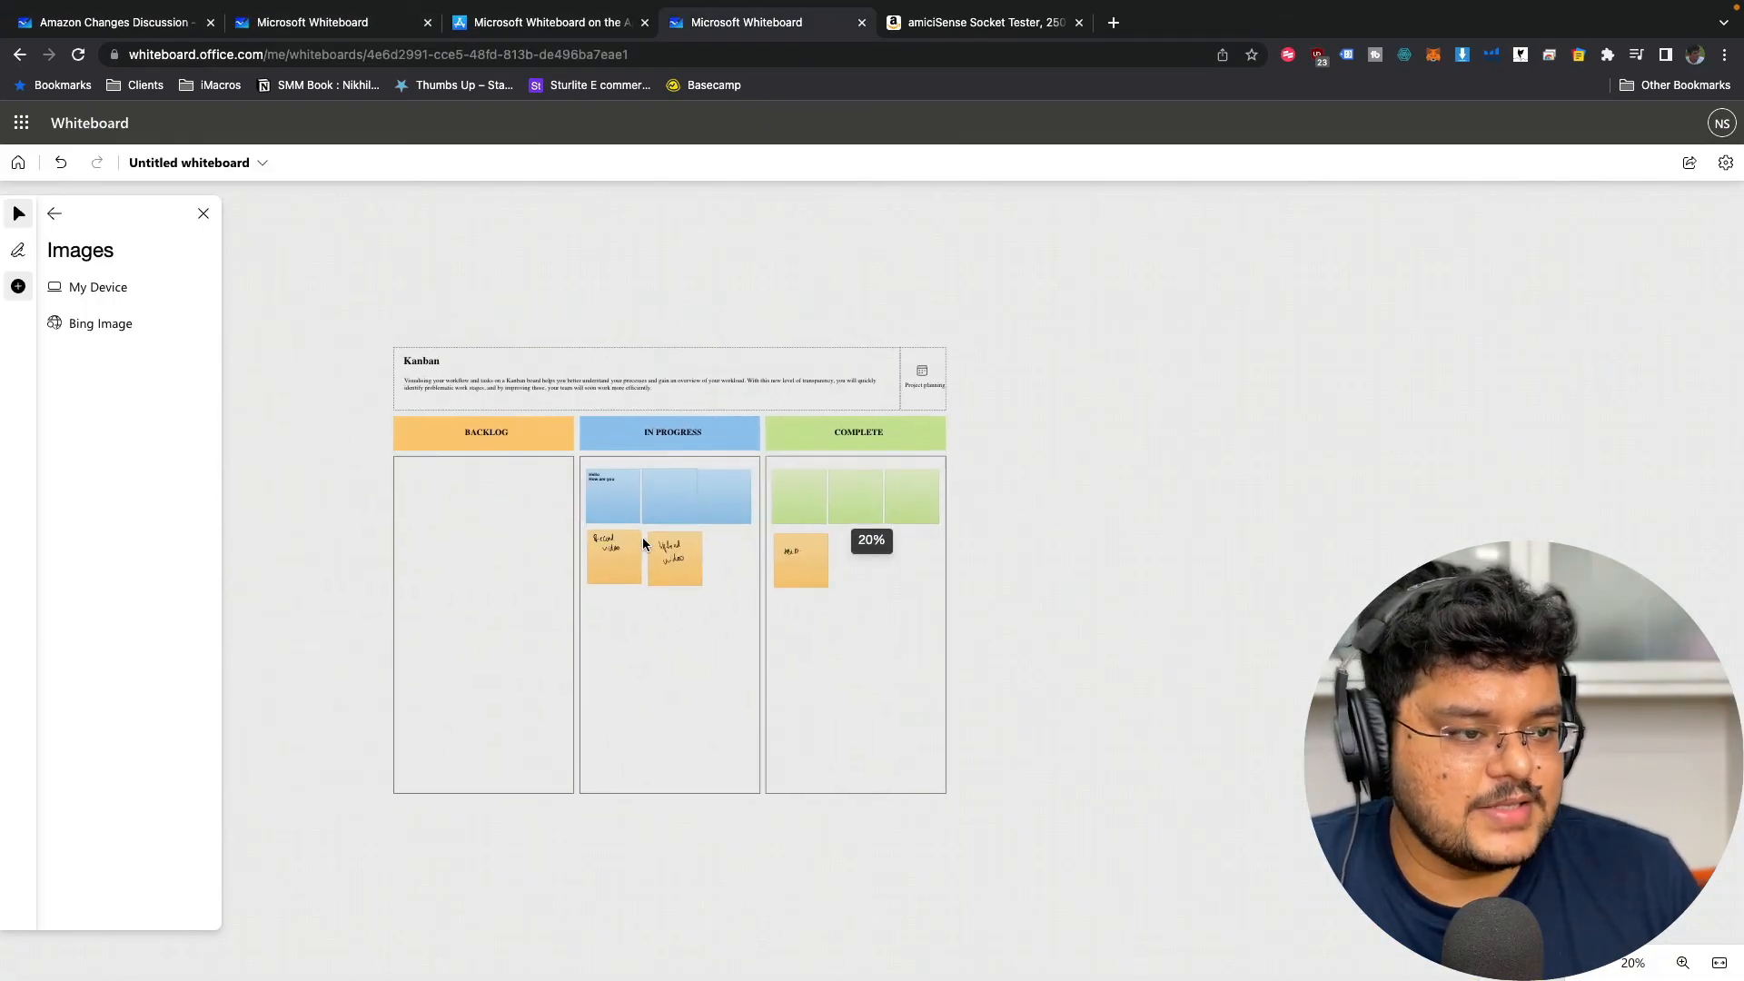
pyautogui.scroll(5, 625, 583)
pyautogui.scroll(3, 624, 583)
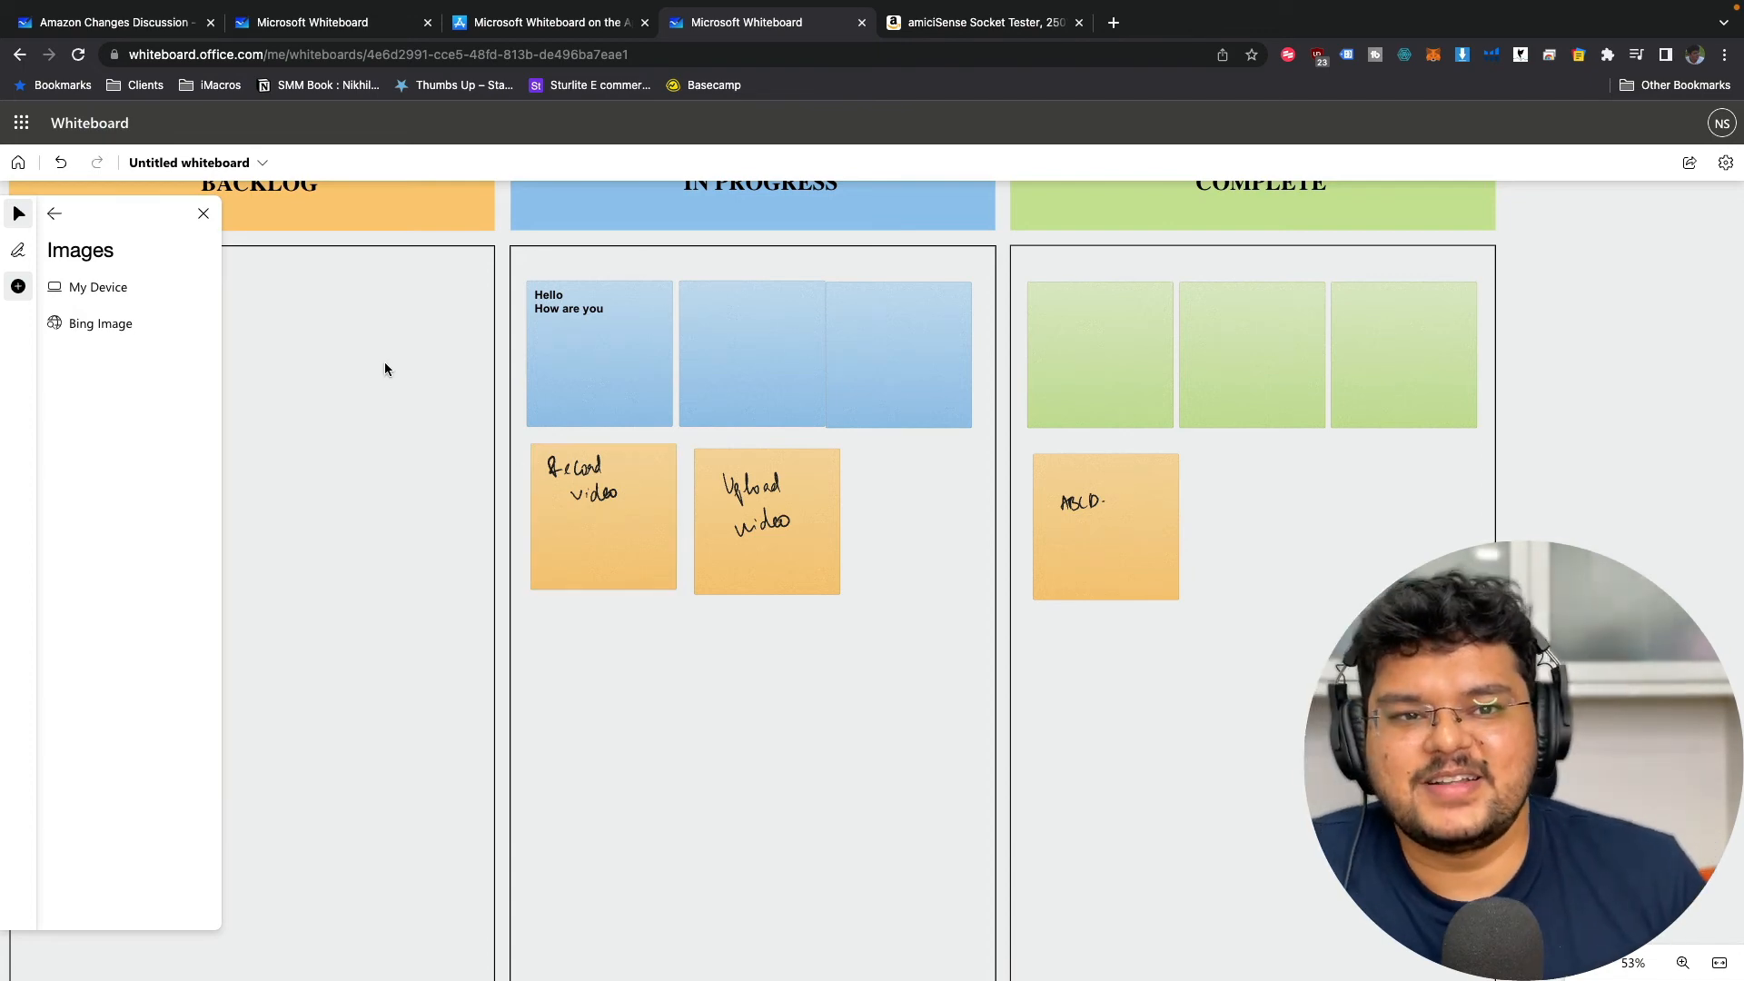
# - Insert a blue square shape in the empty area above the Kanban board and place a copy beside it
pyautogui.click(54, 213)
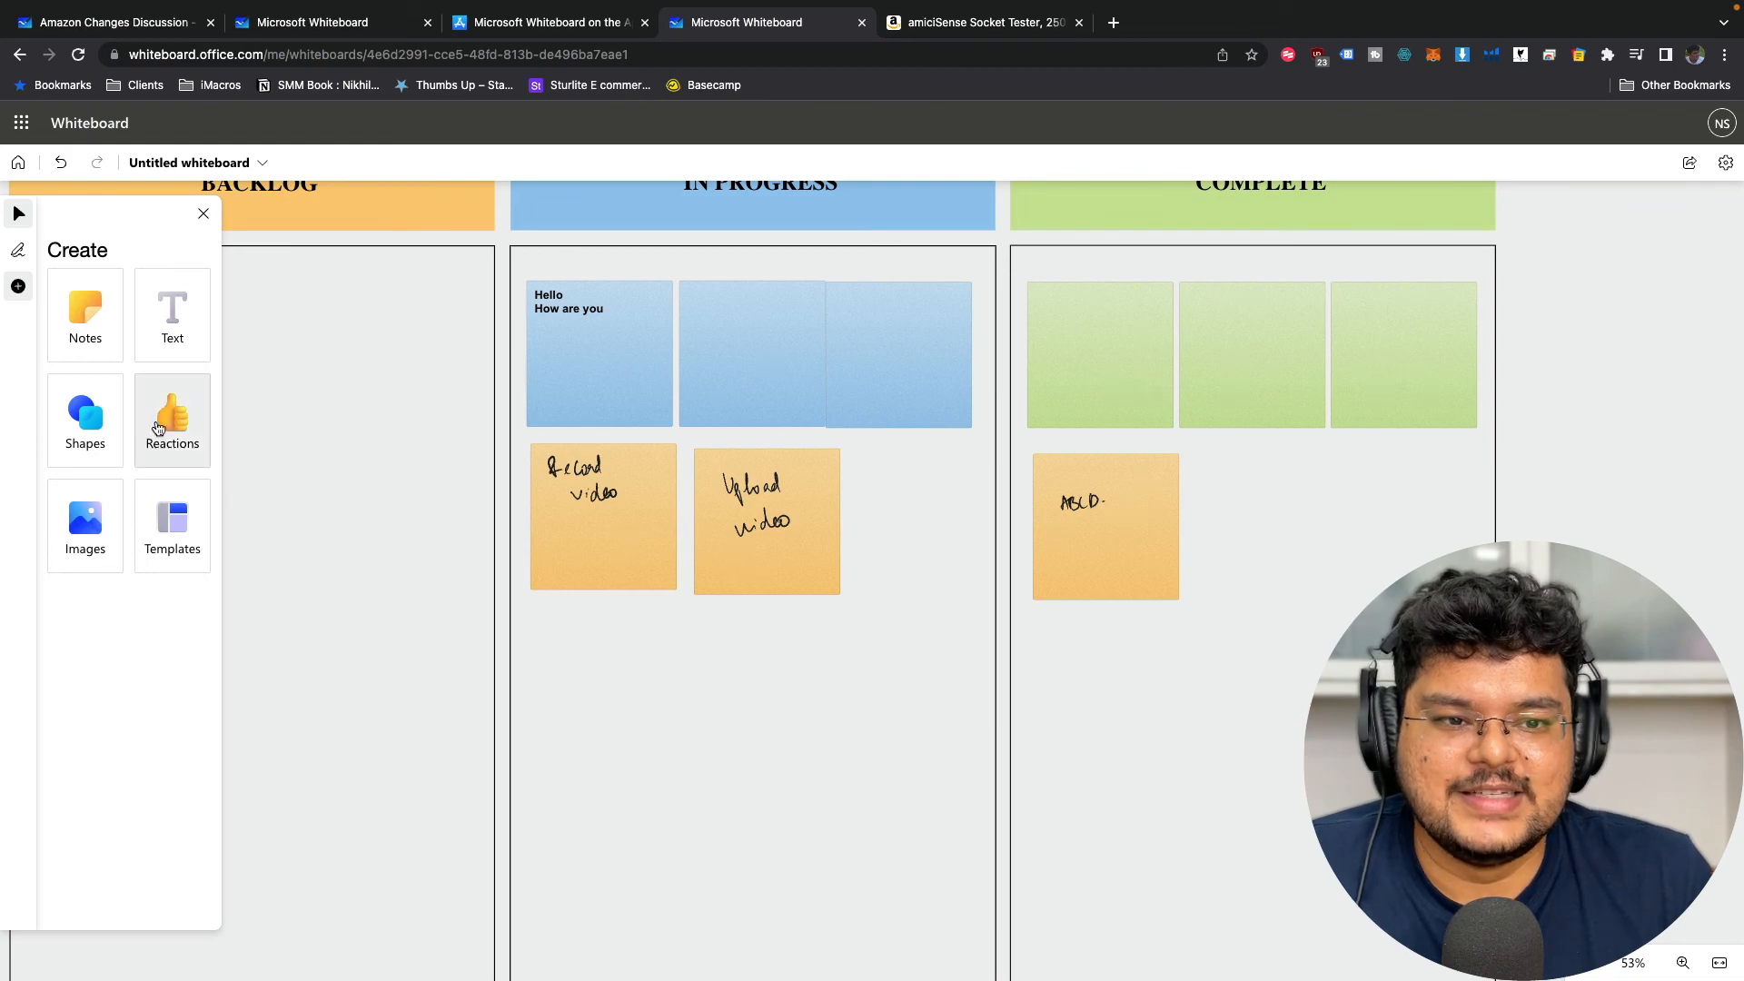
pyautogui.scroll(3, 1059, 471)
pyautogui.scroll(-6, 1054, 581)
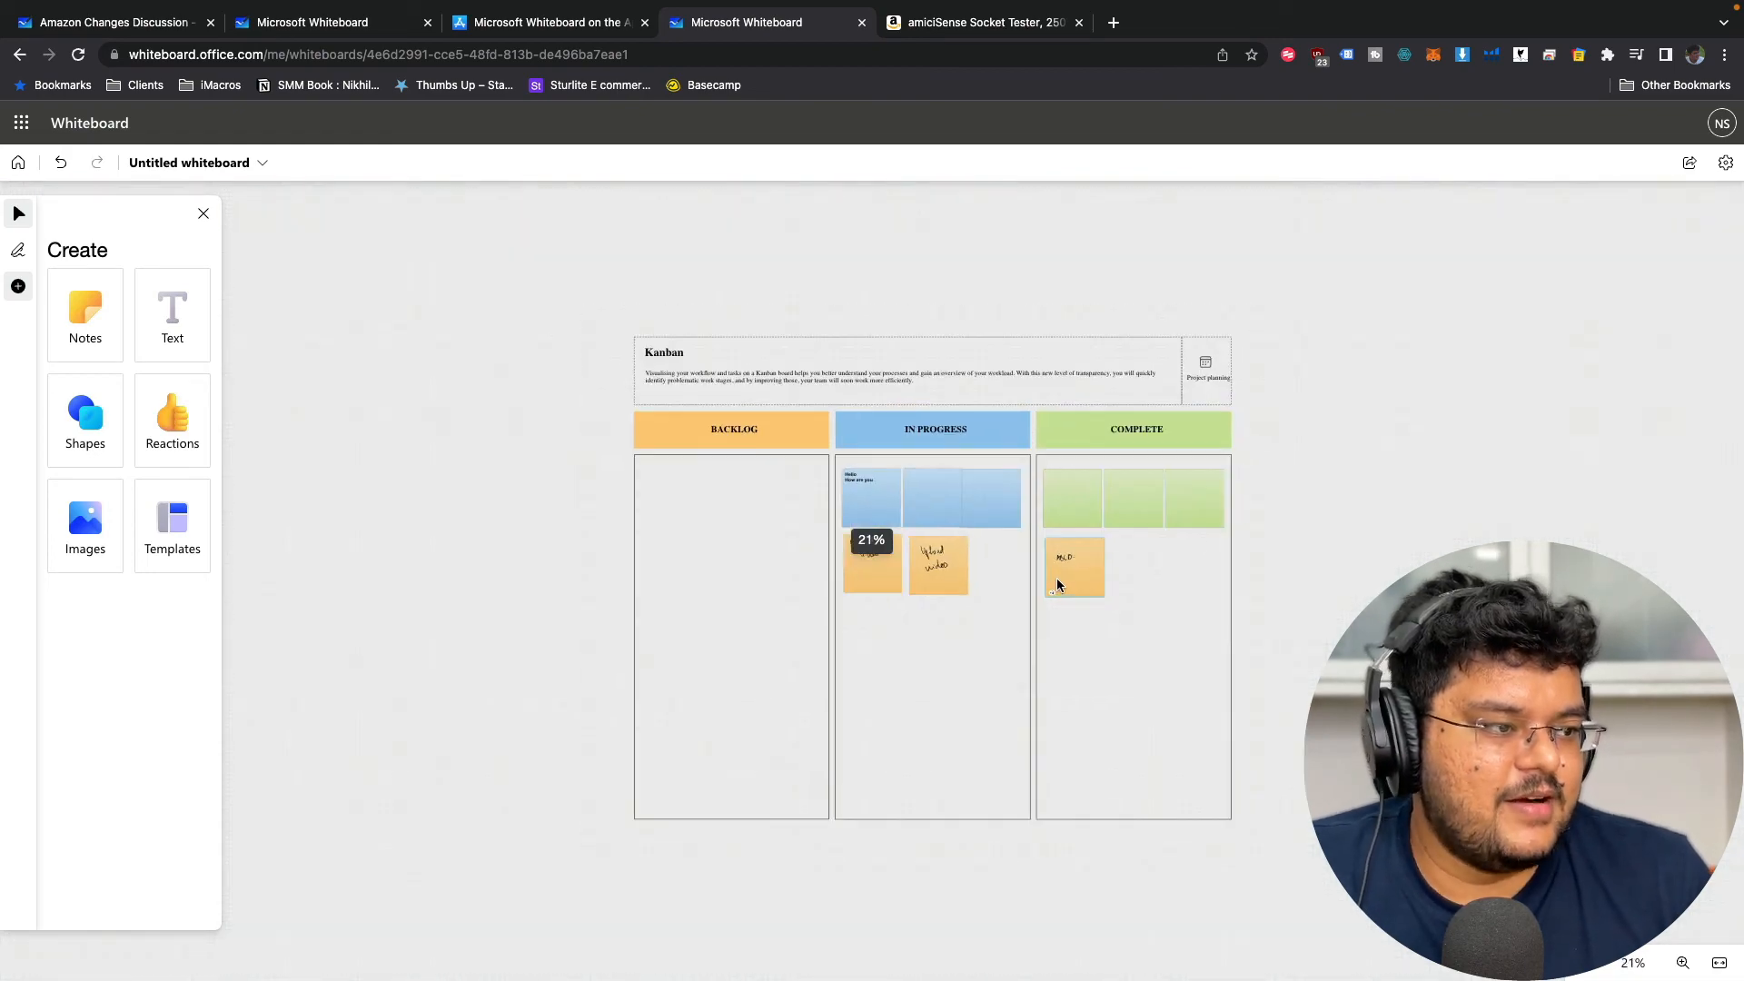
pyautogui.moveTo(788, 349); pyautogui.dragTo(496, 561)
pyautogui.scroll(3, 462, 358)
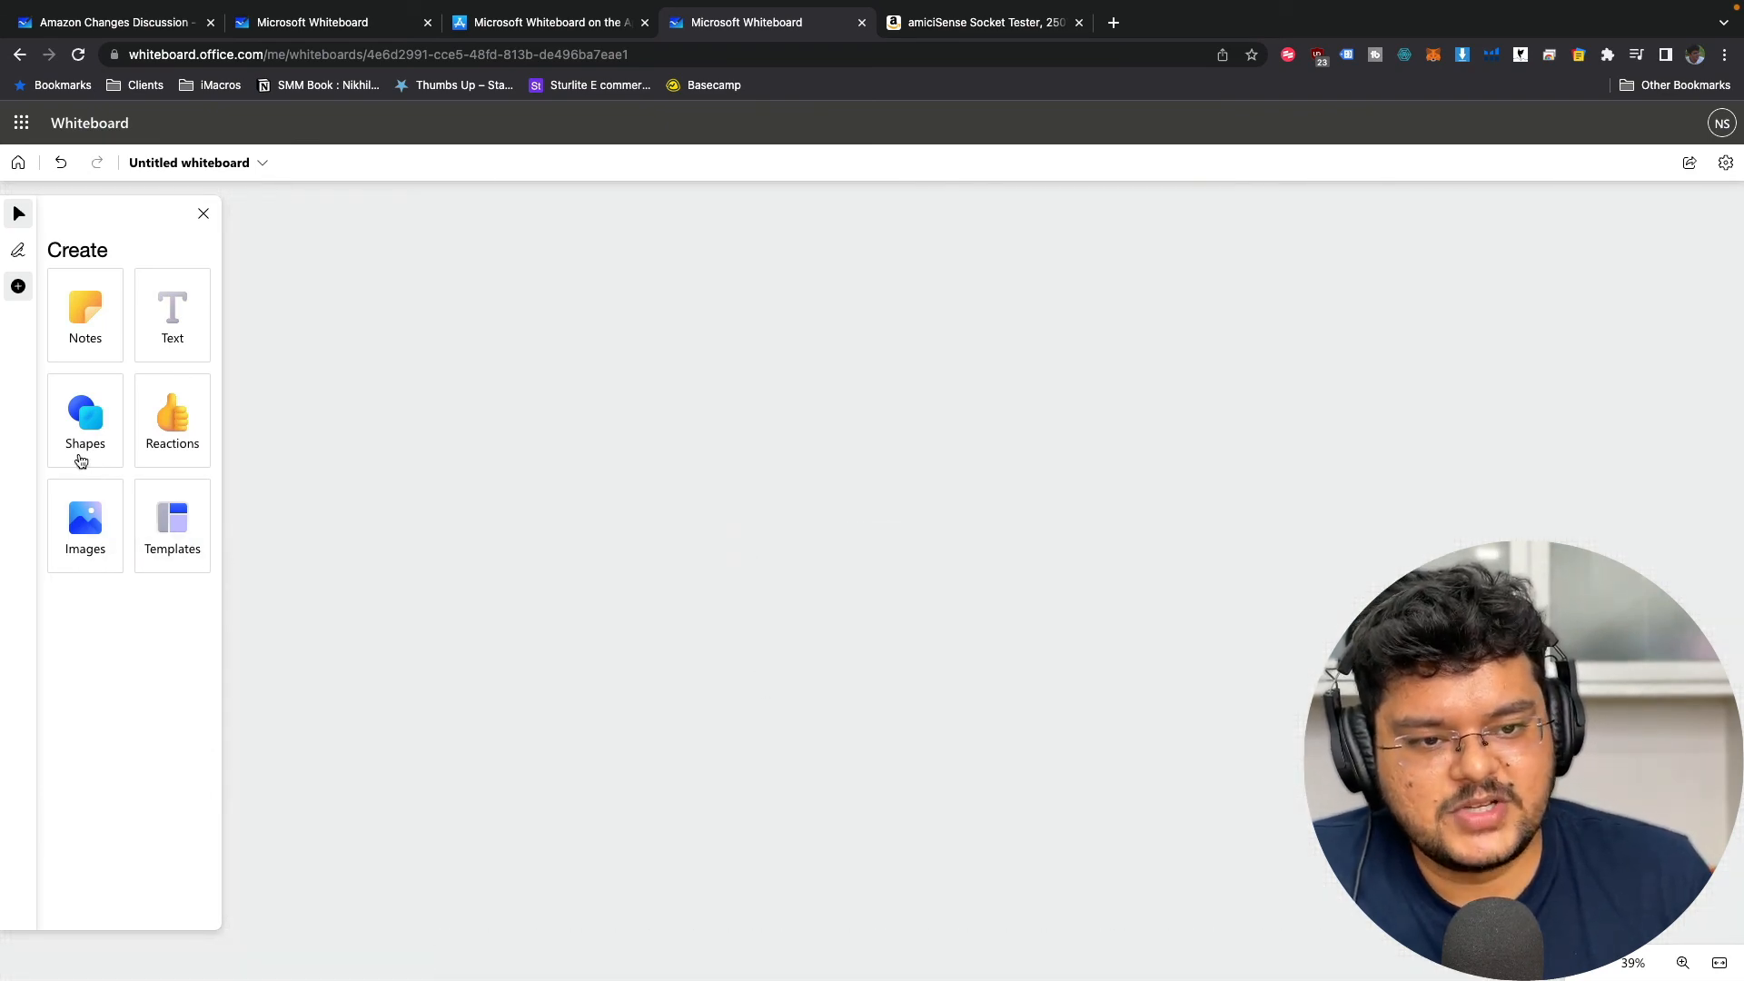
pyautogui.click(82, 455)
pyautogui.click(78, 302)
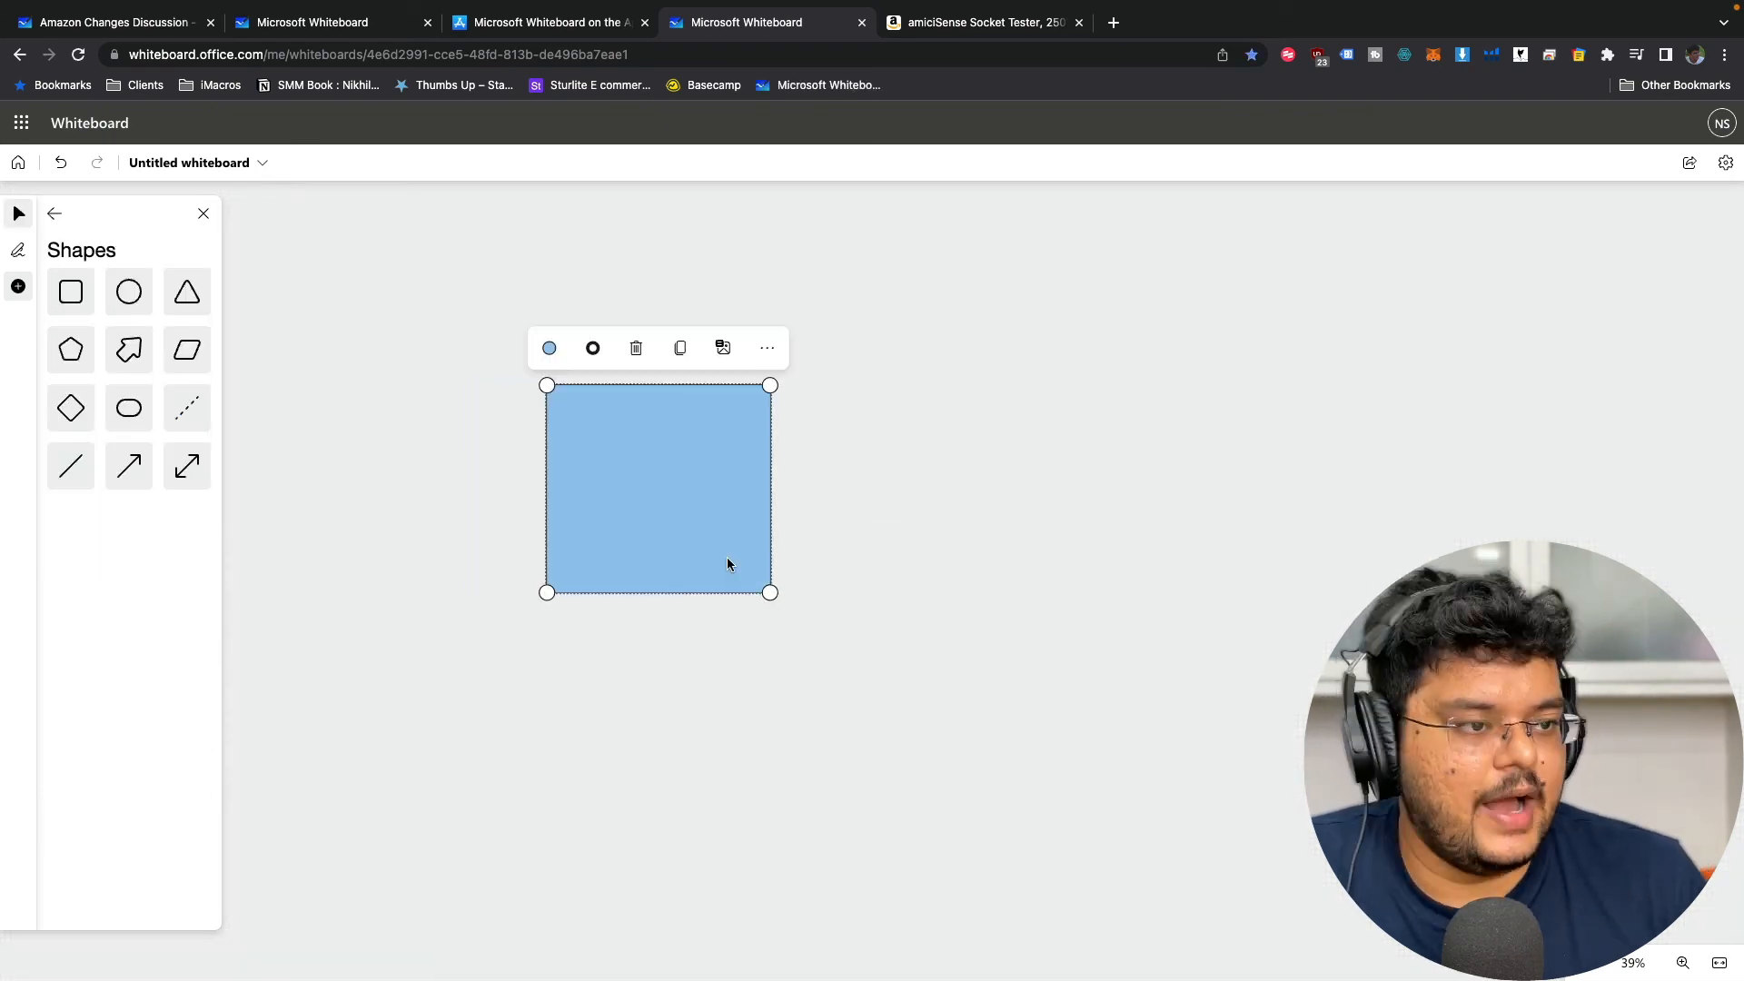
pyautogui.press('super+v')
pyautogui.moveTo(784, 523); pyautogui.dragTo(968, 509)
pyautogui.click(416, 357)
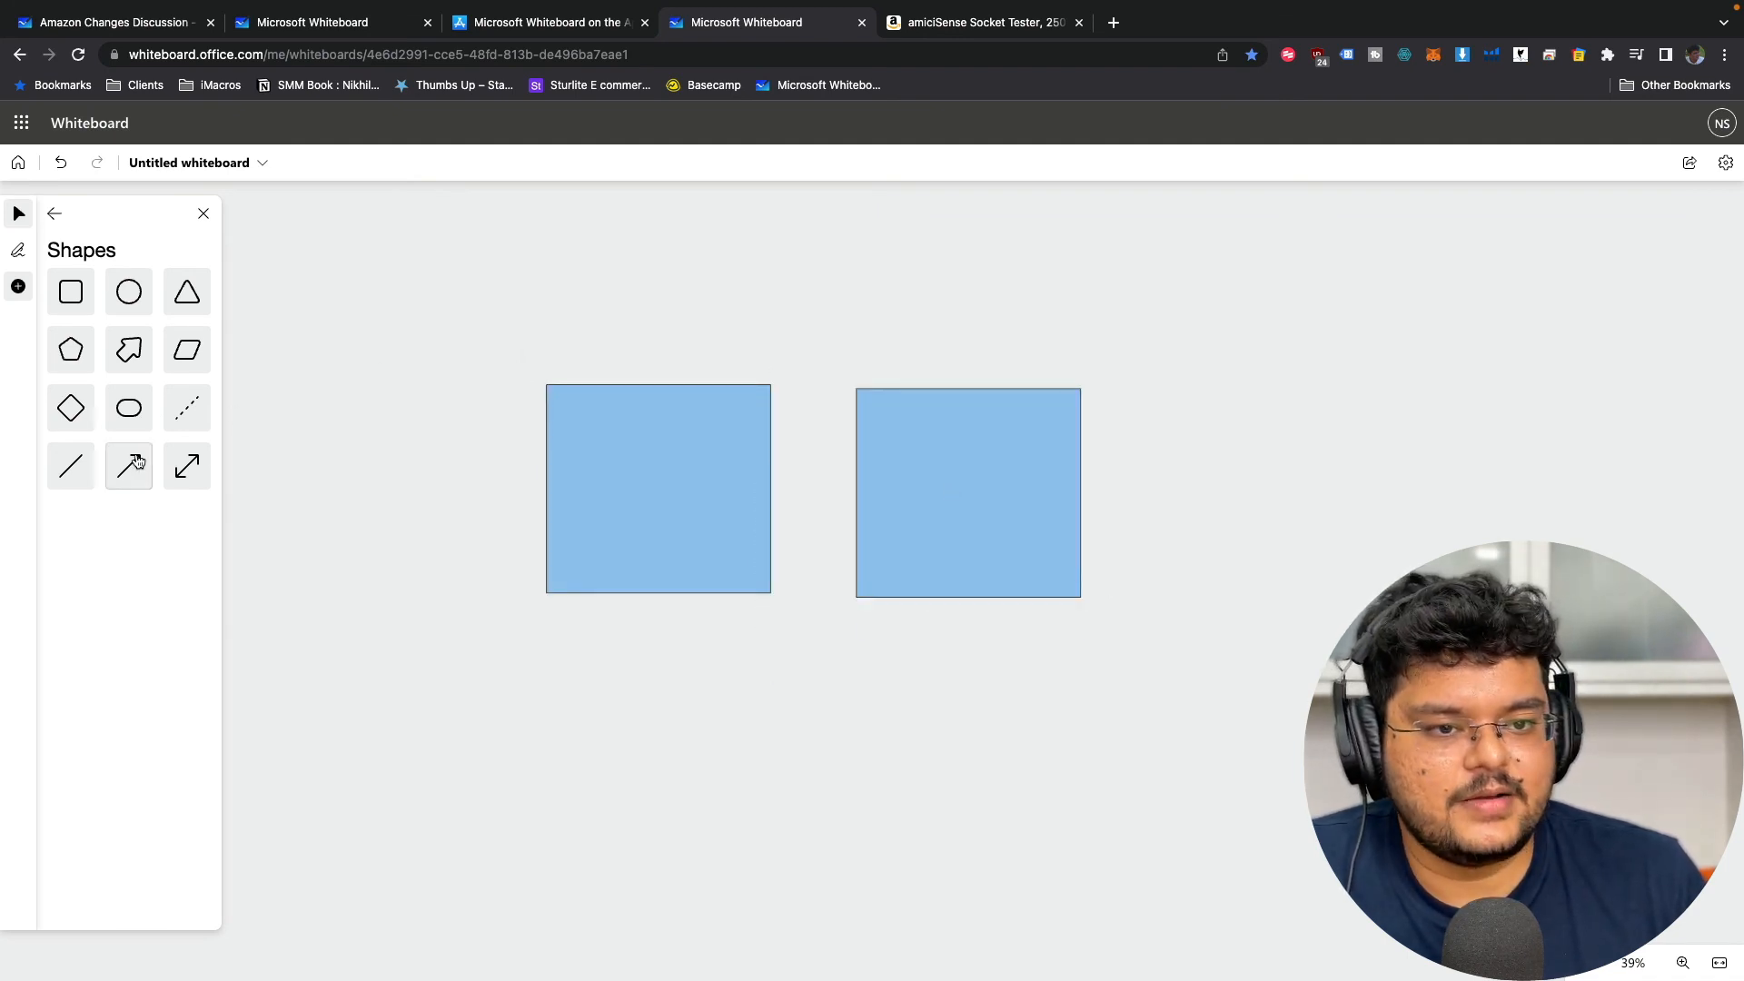
# - Connect the two blue squares with a single-headed arrow from the first square to its copy
pyautogui.click(129, 465)
pyautogui.moveTo(774, 490); pyautogui.dragTo(855, 488)
pyautogui.moveTo(1090, 466); pyautogui.dragTo(943, 491)
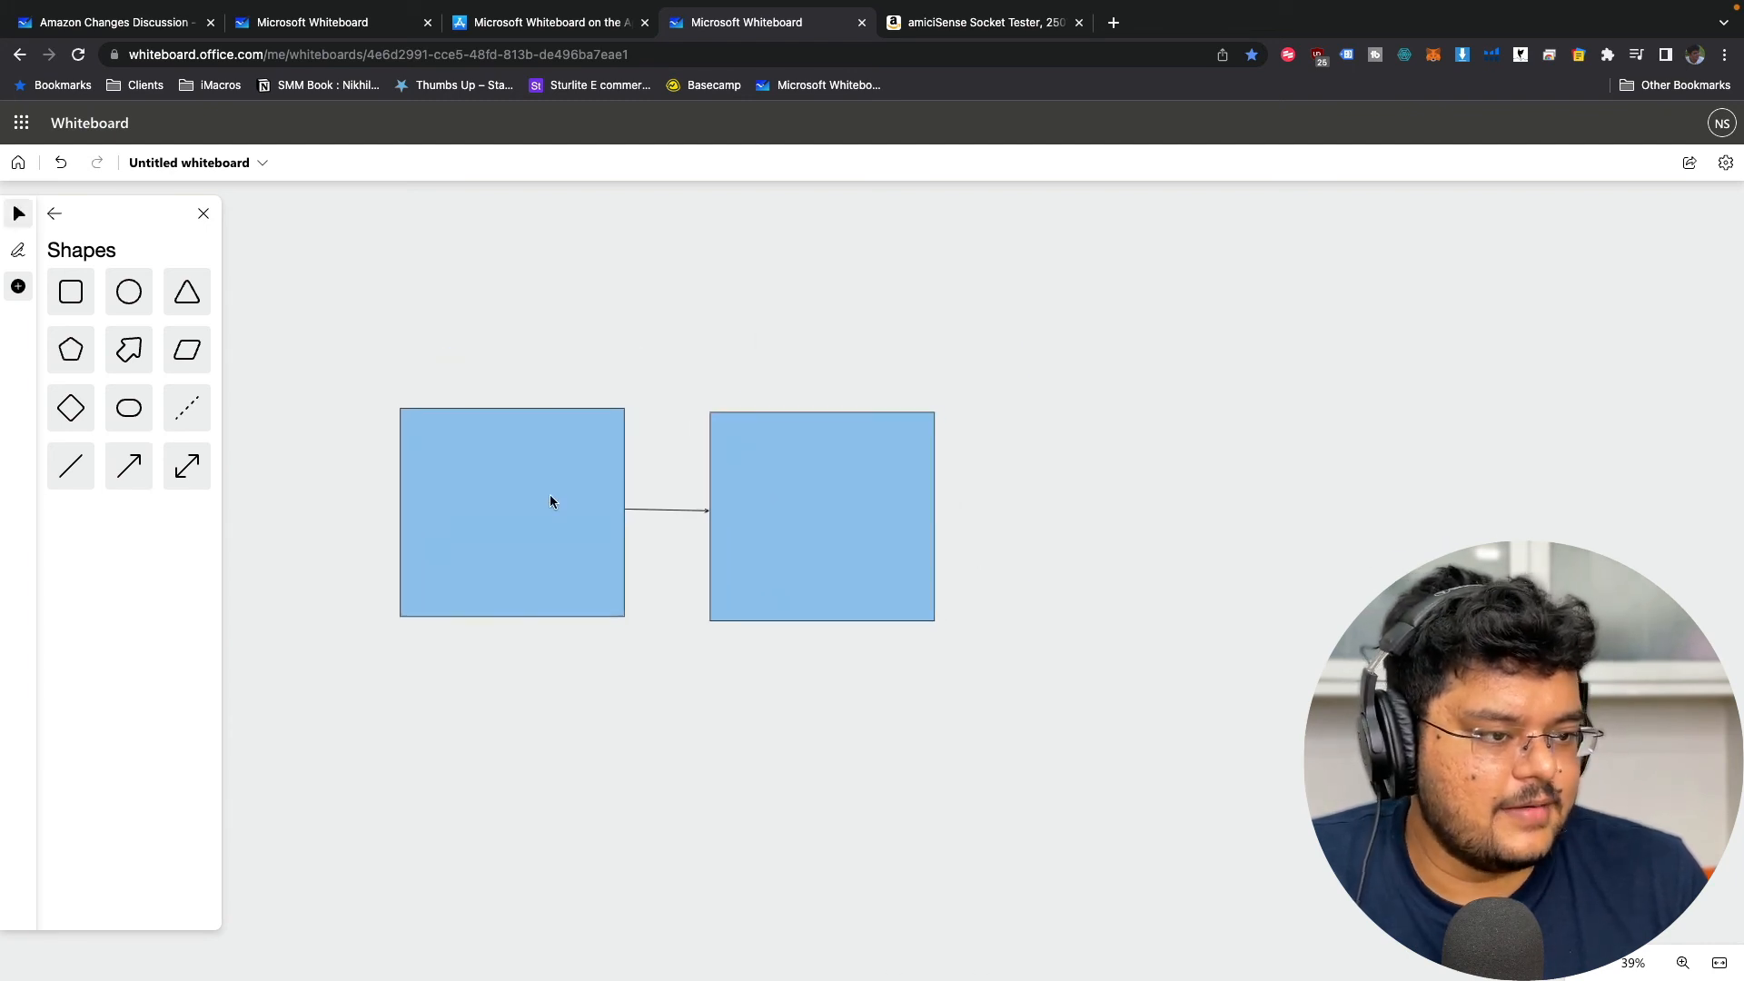
pyautogui.click(570, 477)
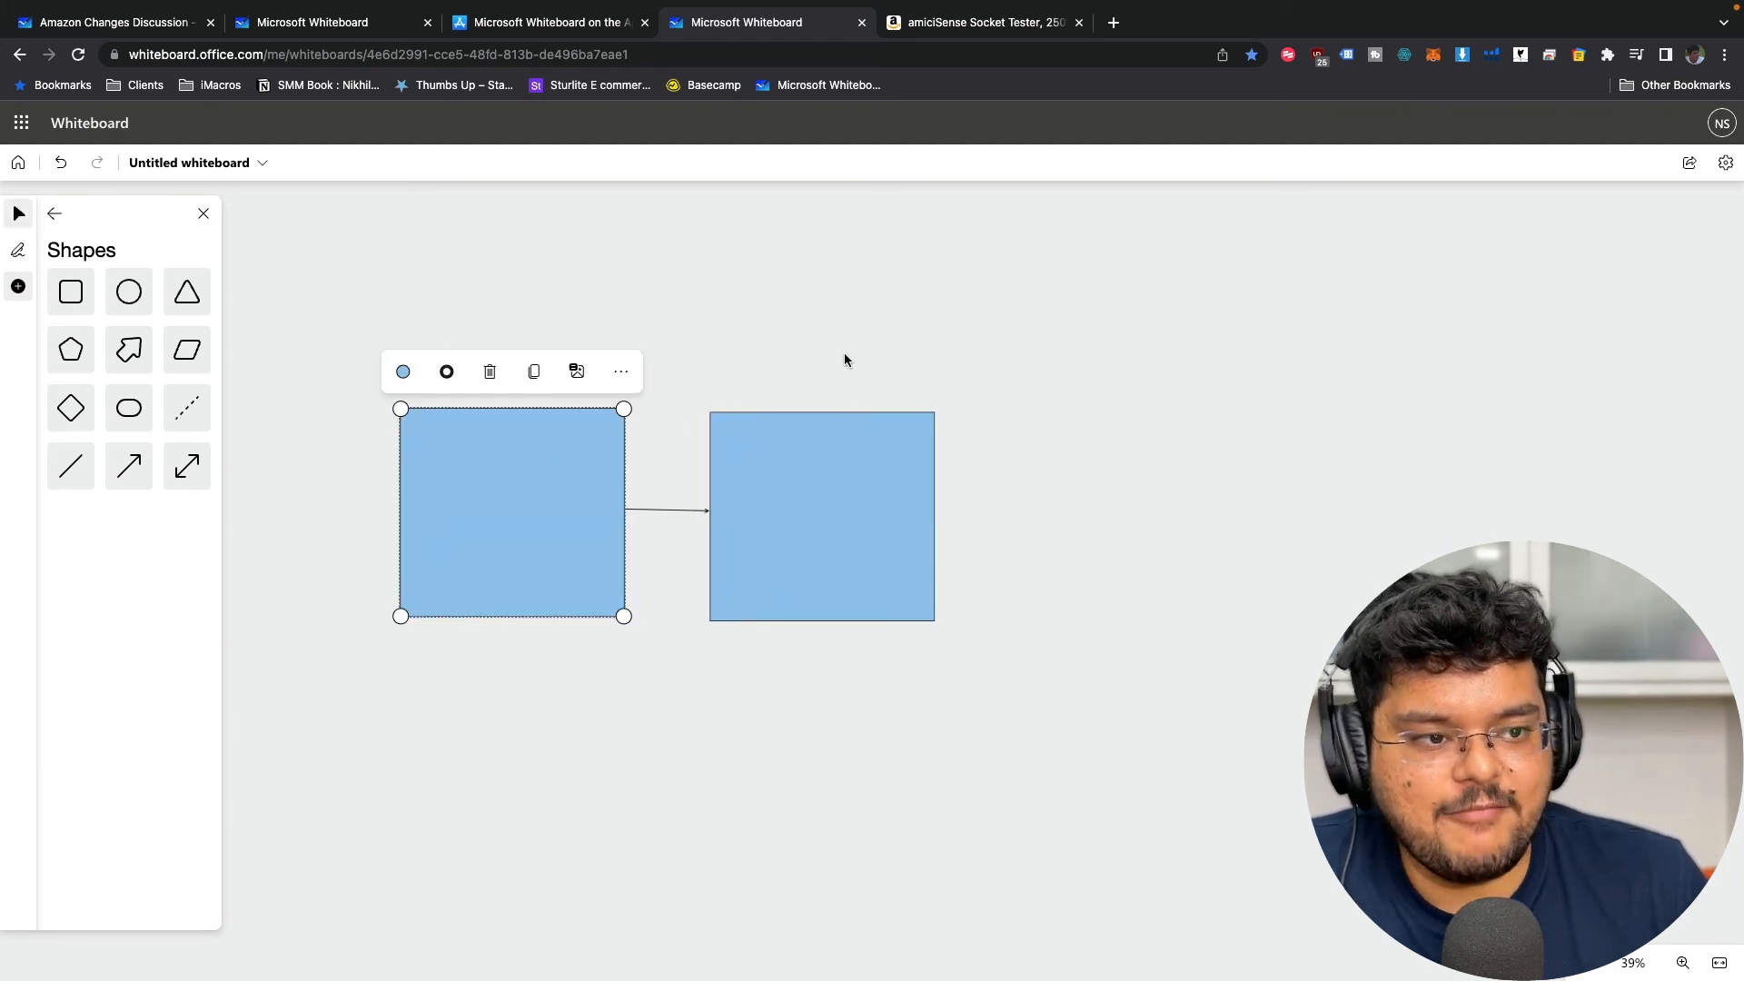
# - Examine the connected squares and the Kanban board on the canvas, and return to the list of whiteboards
pyautogui.scroll(-10, 872, 669)
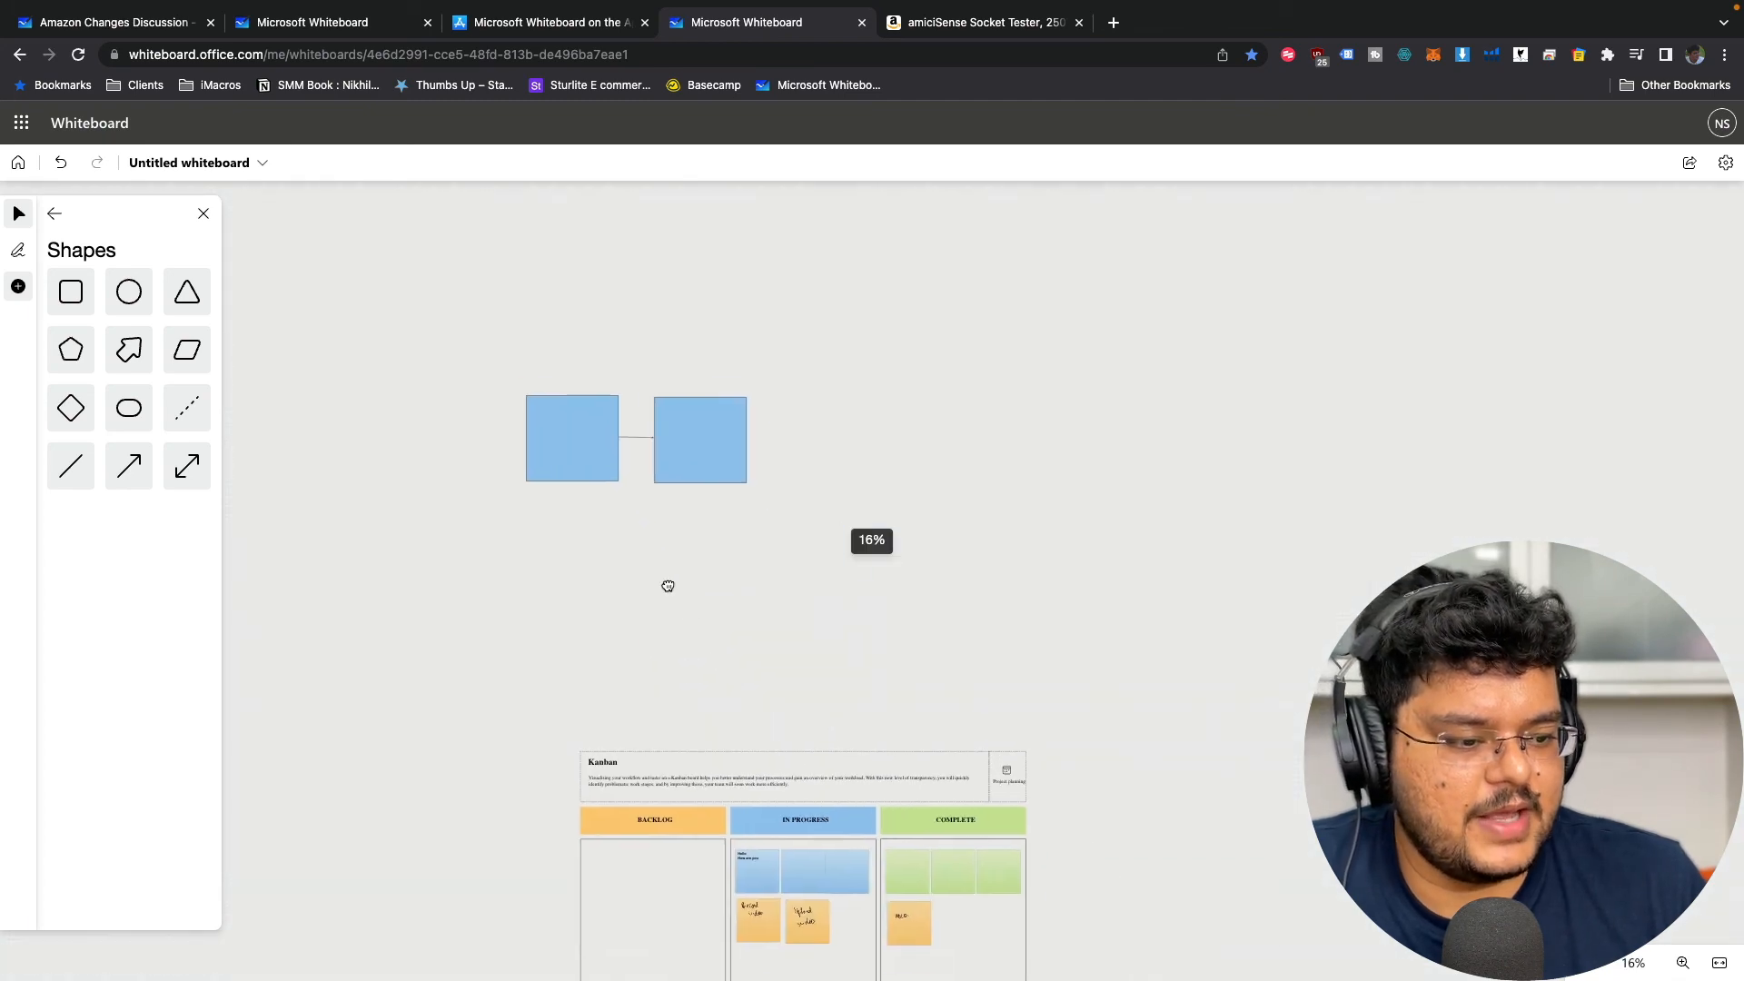
pyautogui.moveTo(667, 585); pyautogui.dragTo(657, 573)
pyautogui.moveTo(745, 677); pyautogui.dragTo(628, 496)
pyautogui.scroll(6, 629, 496)
pyautogui.moveTo(672, 646); pyautogui.dragTo(658, 505)
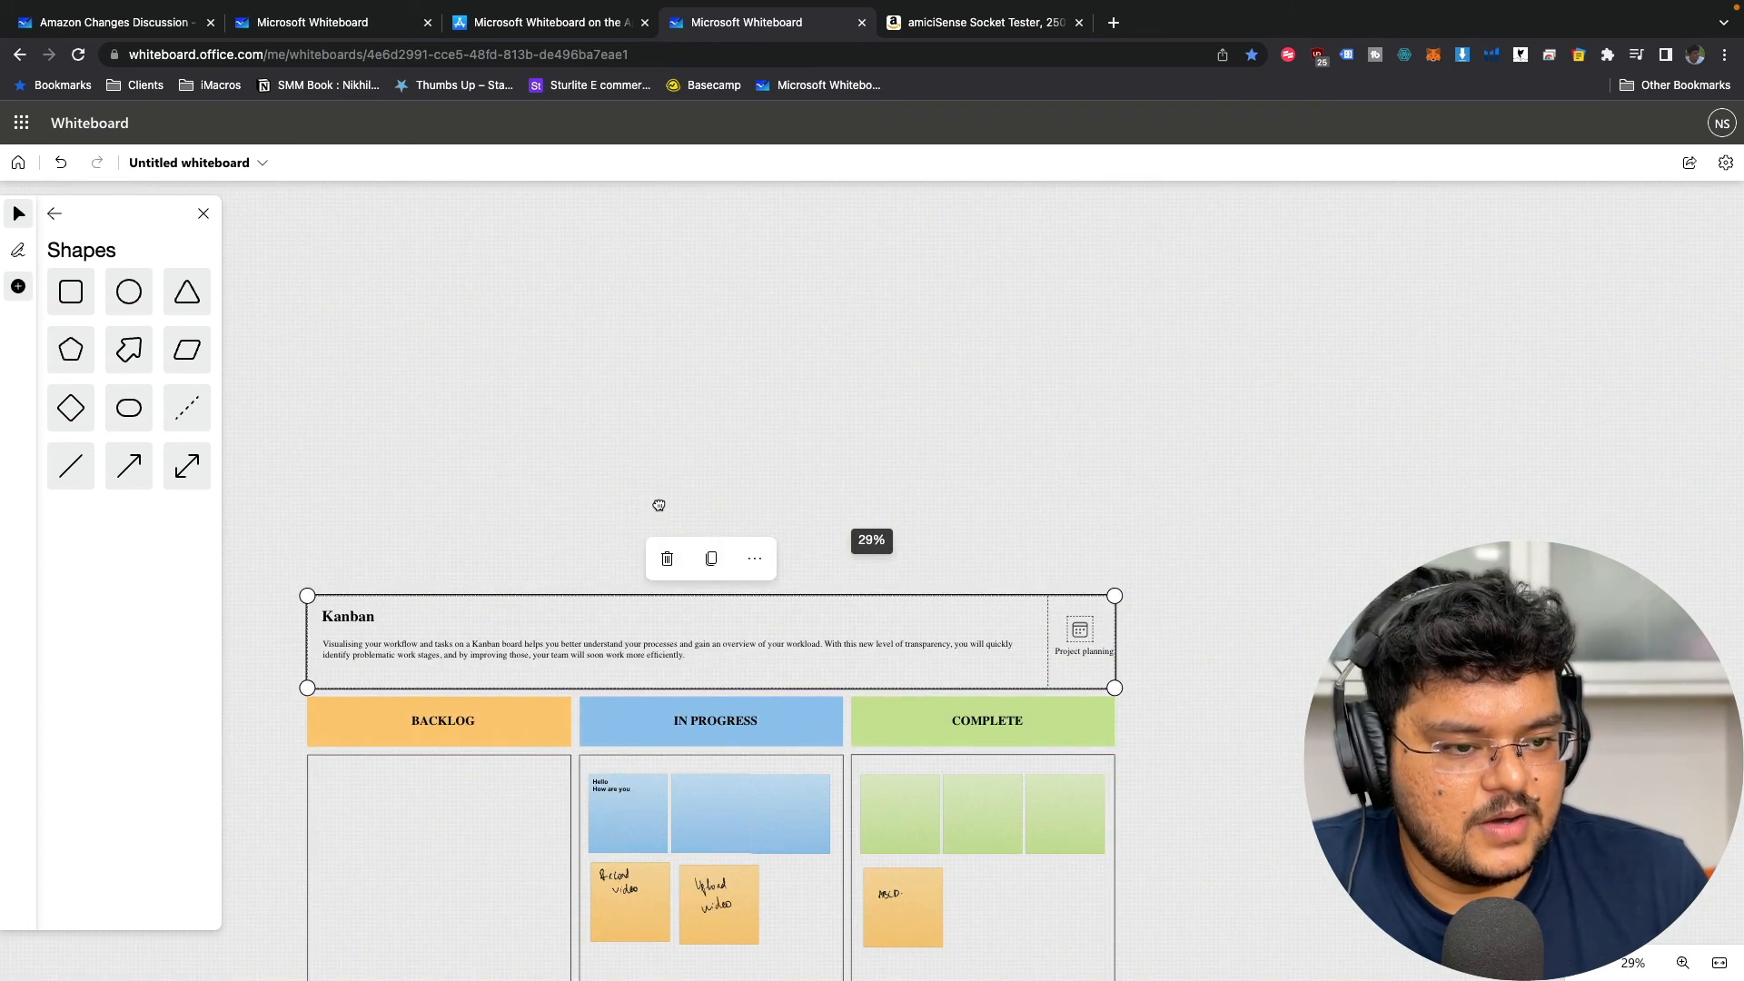
pyautogui.scroll(4, 603, 469)
pyautogui.click(570, 595)
pyautogui.scroll(-3, 582, 590)
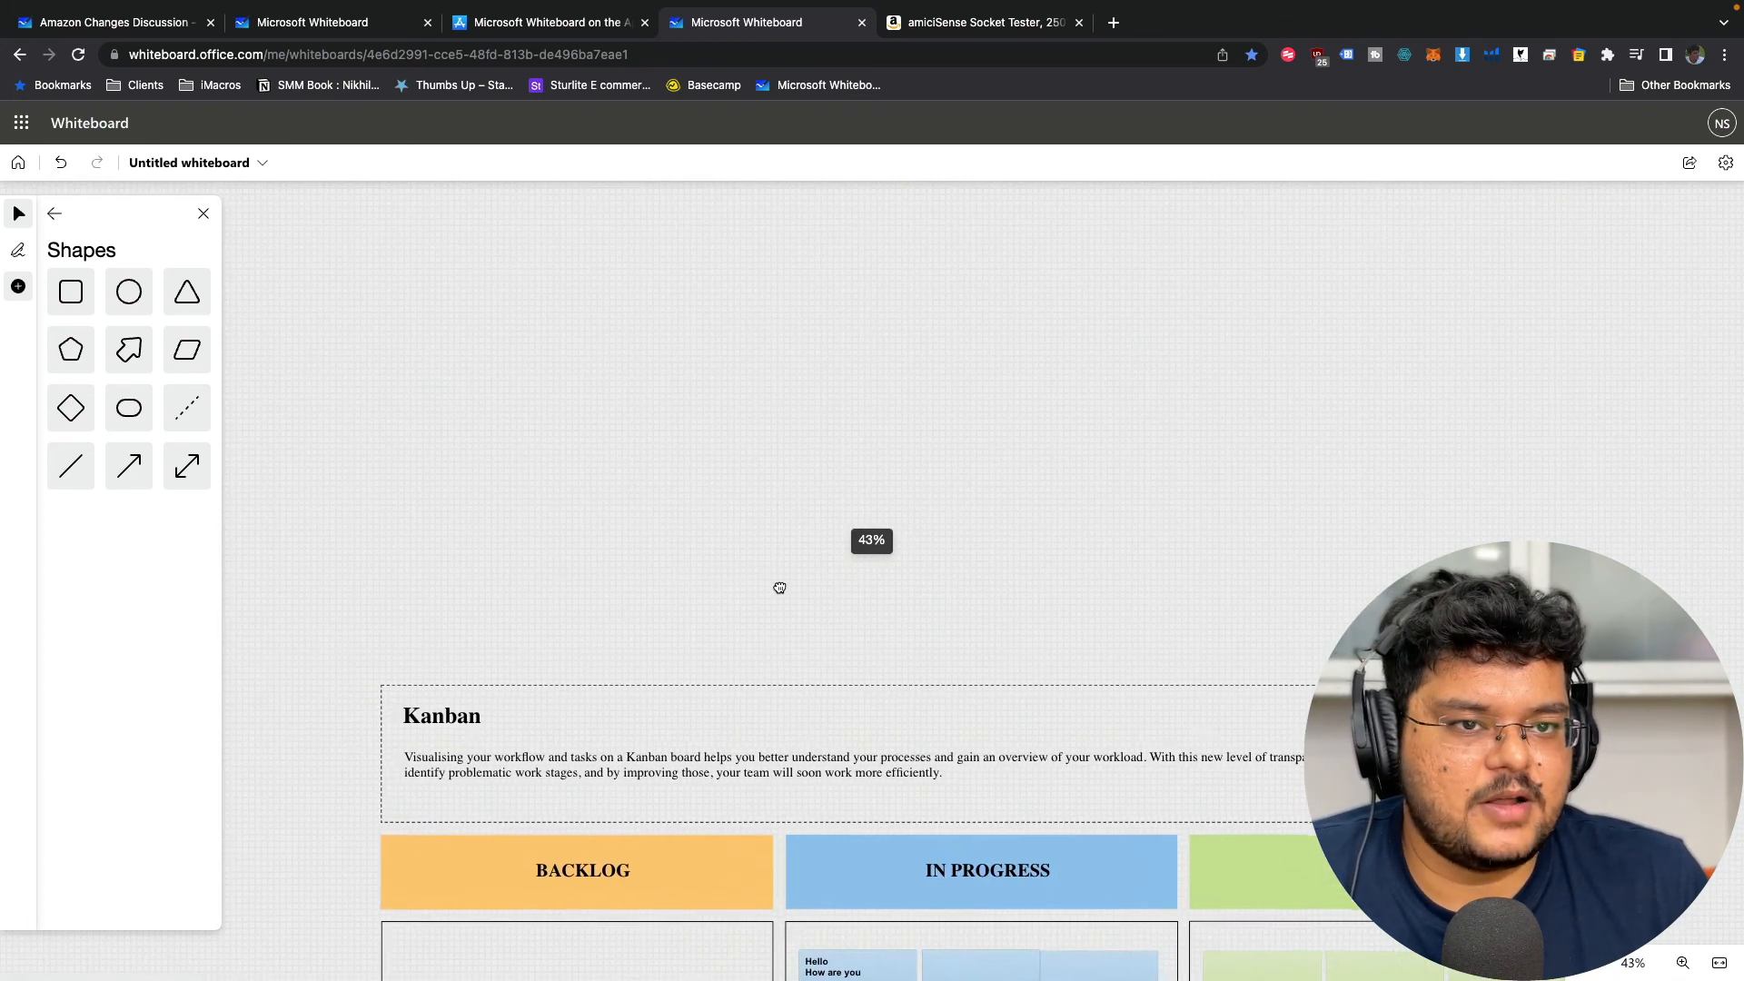
pyautogui.scroll(-7, 692, 605)
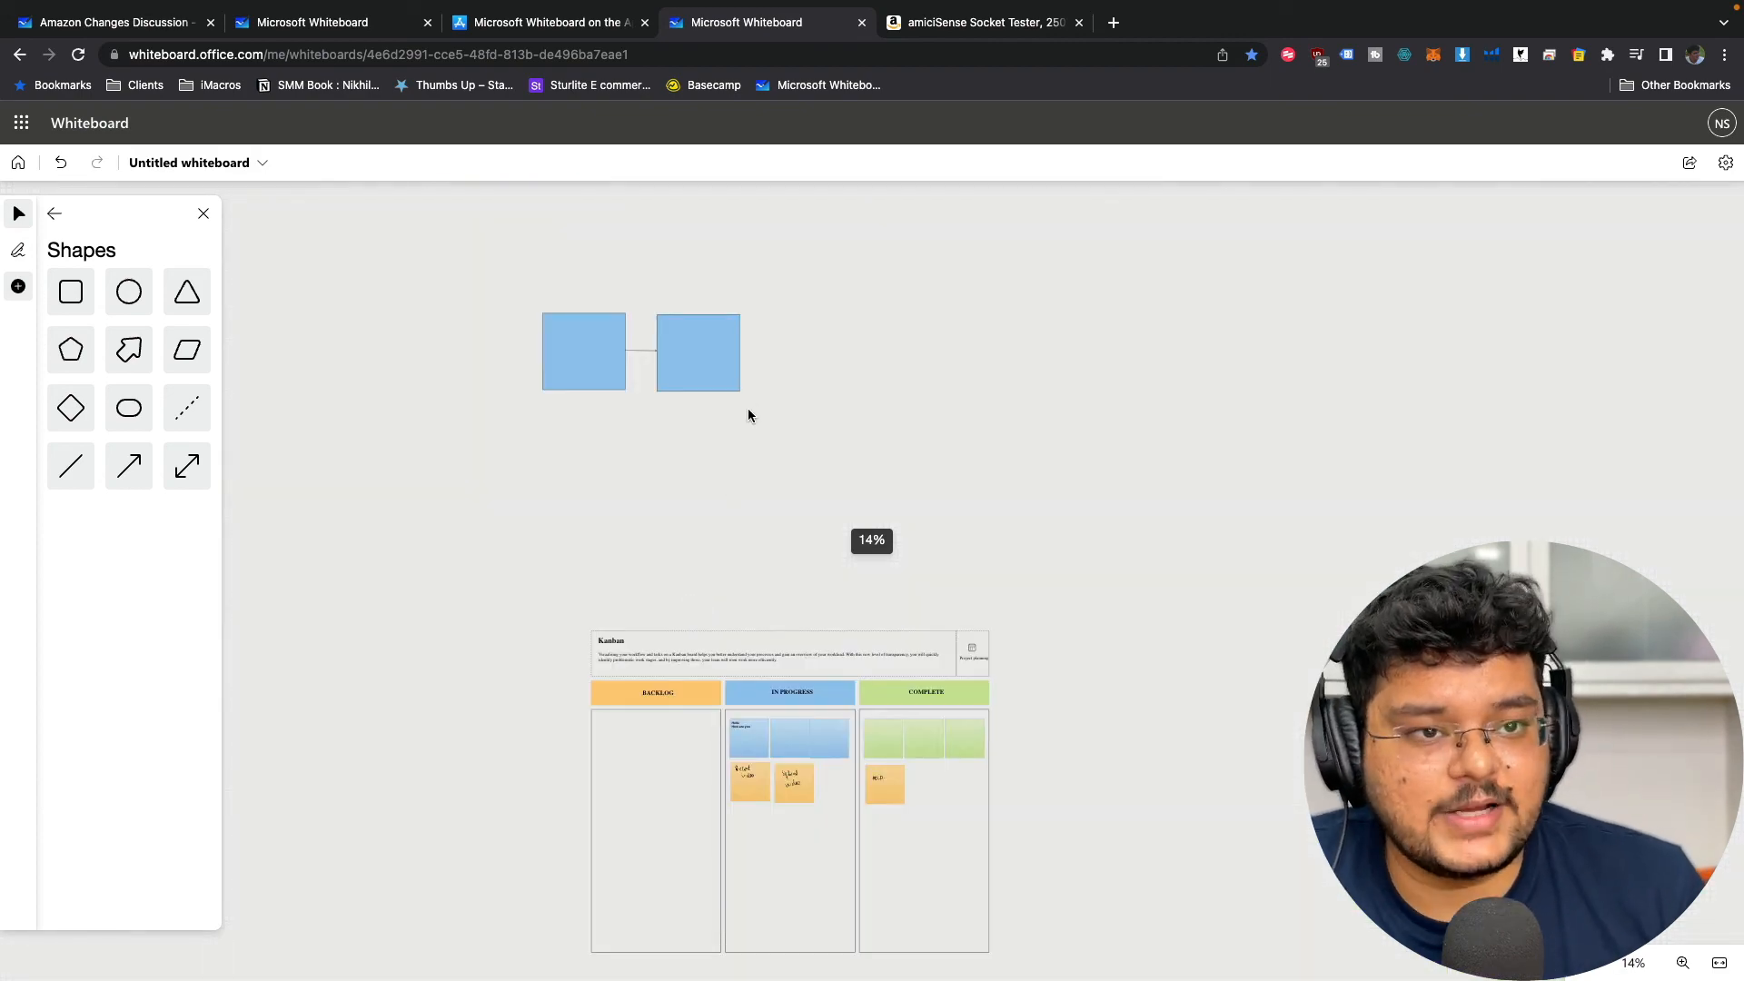
pyautogui.scroll(3, 745, 414)
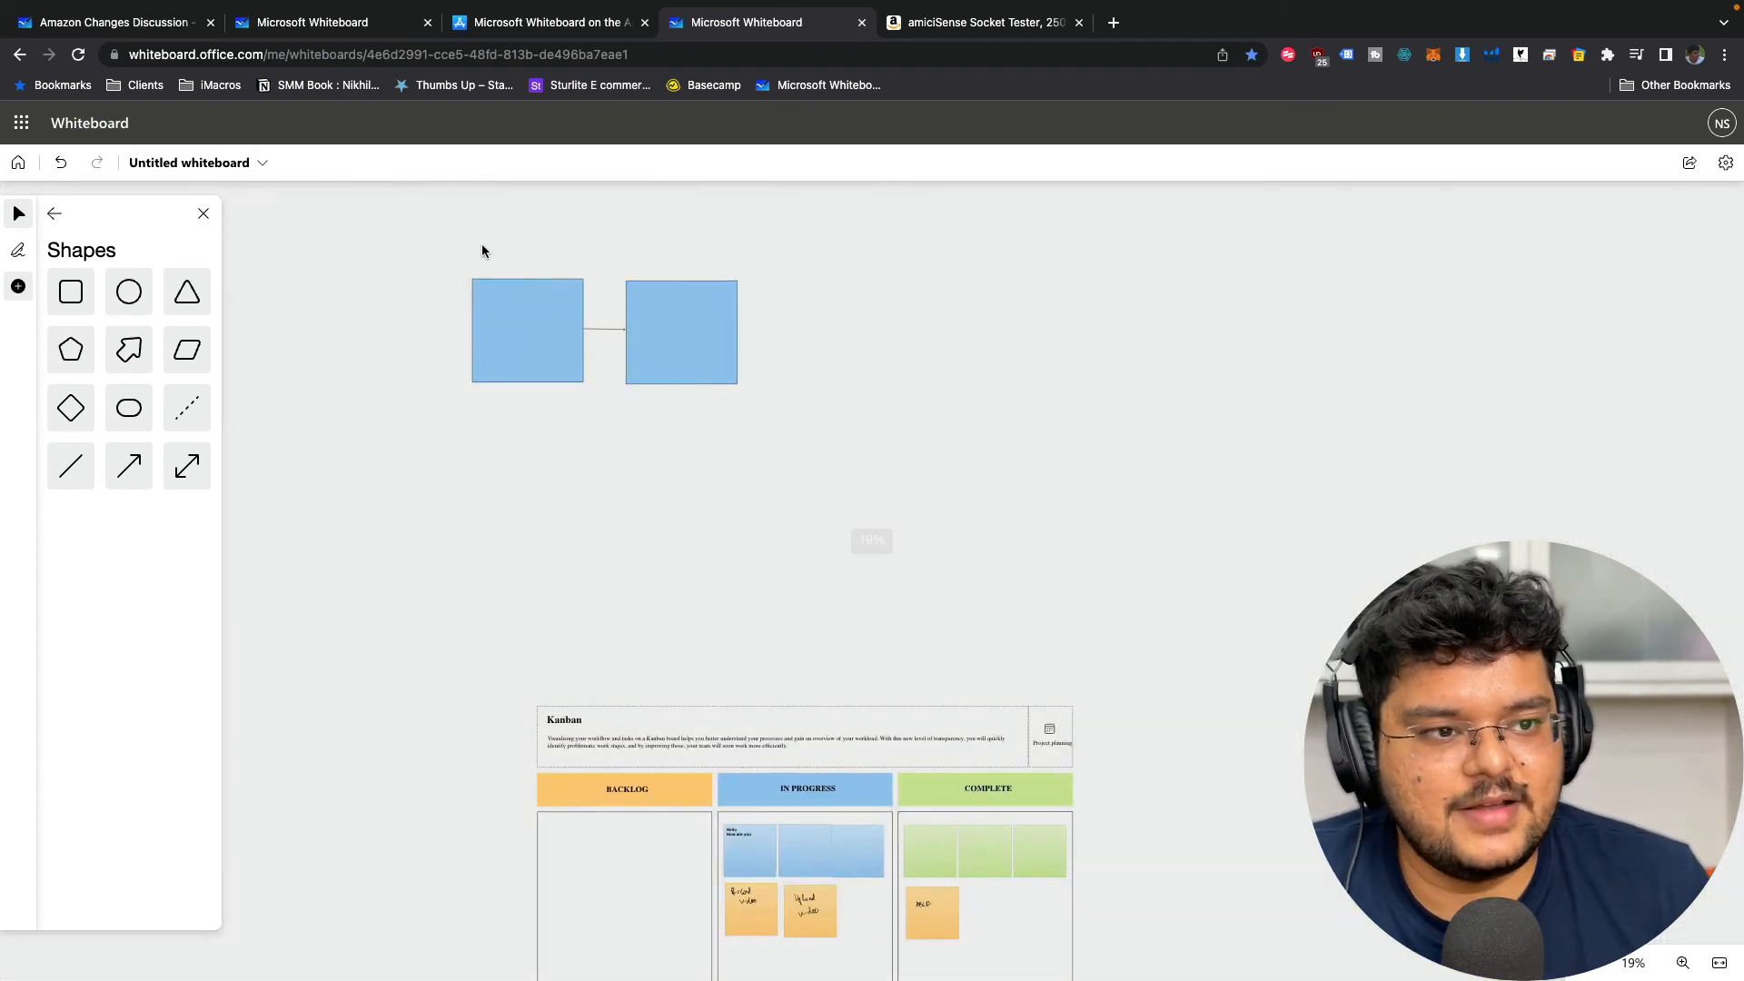
pyautogui.moveTo(482, 248); pyautogui.dragTo(491, 334)
pyautogui.scroll(3, 464, 445)
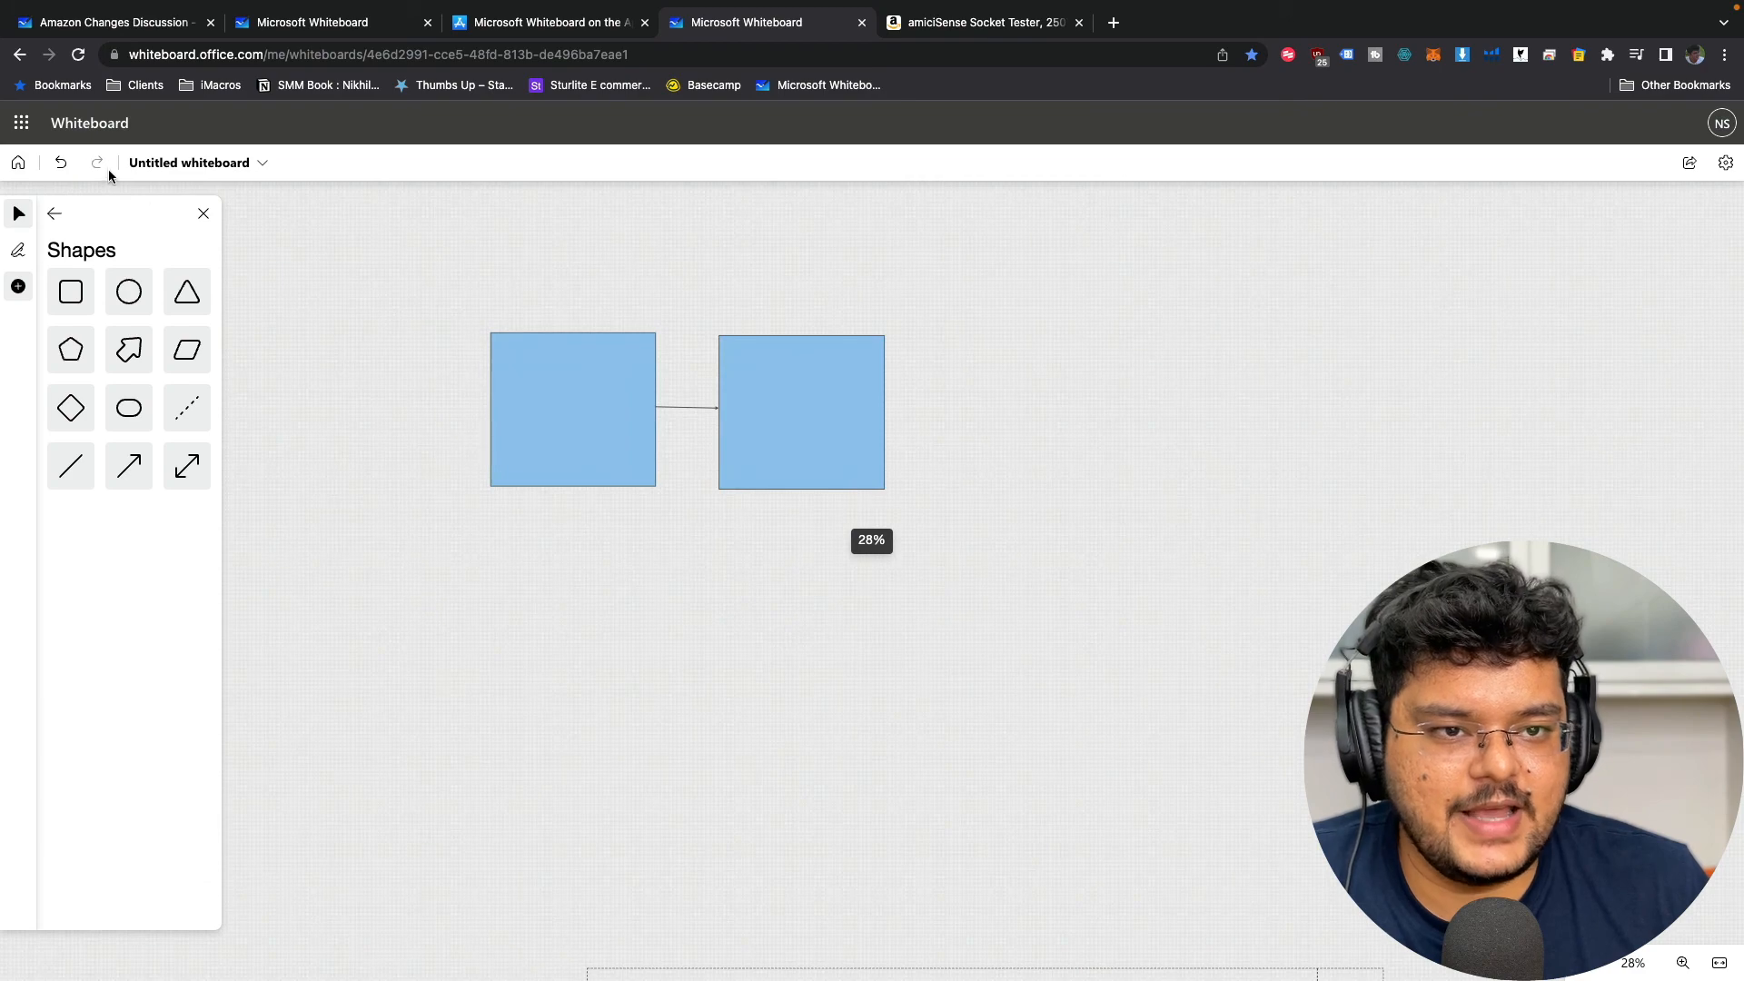
pyautogui.click(18, 163)
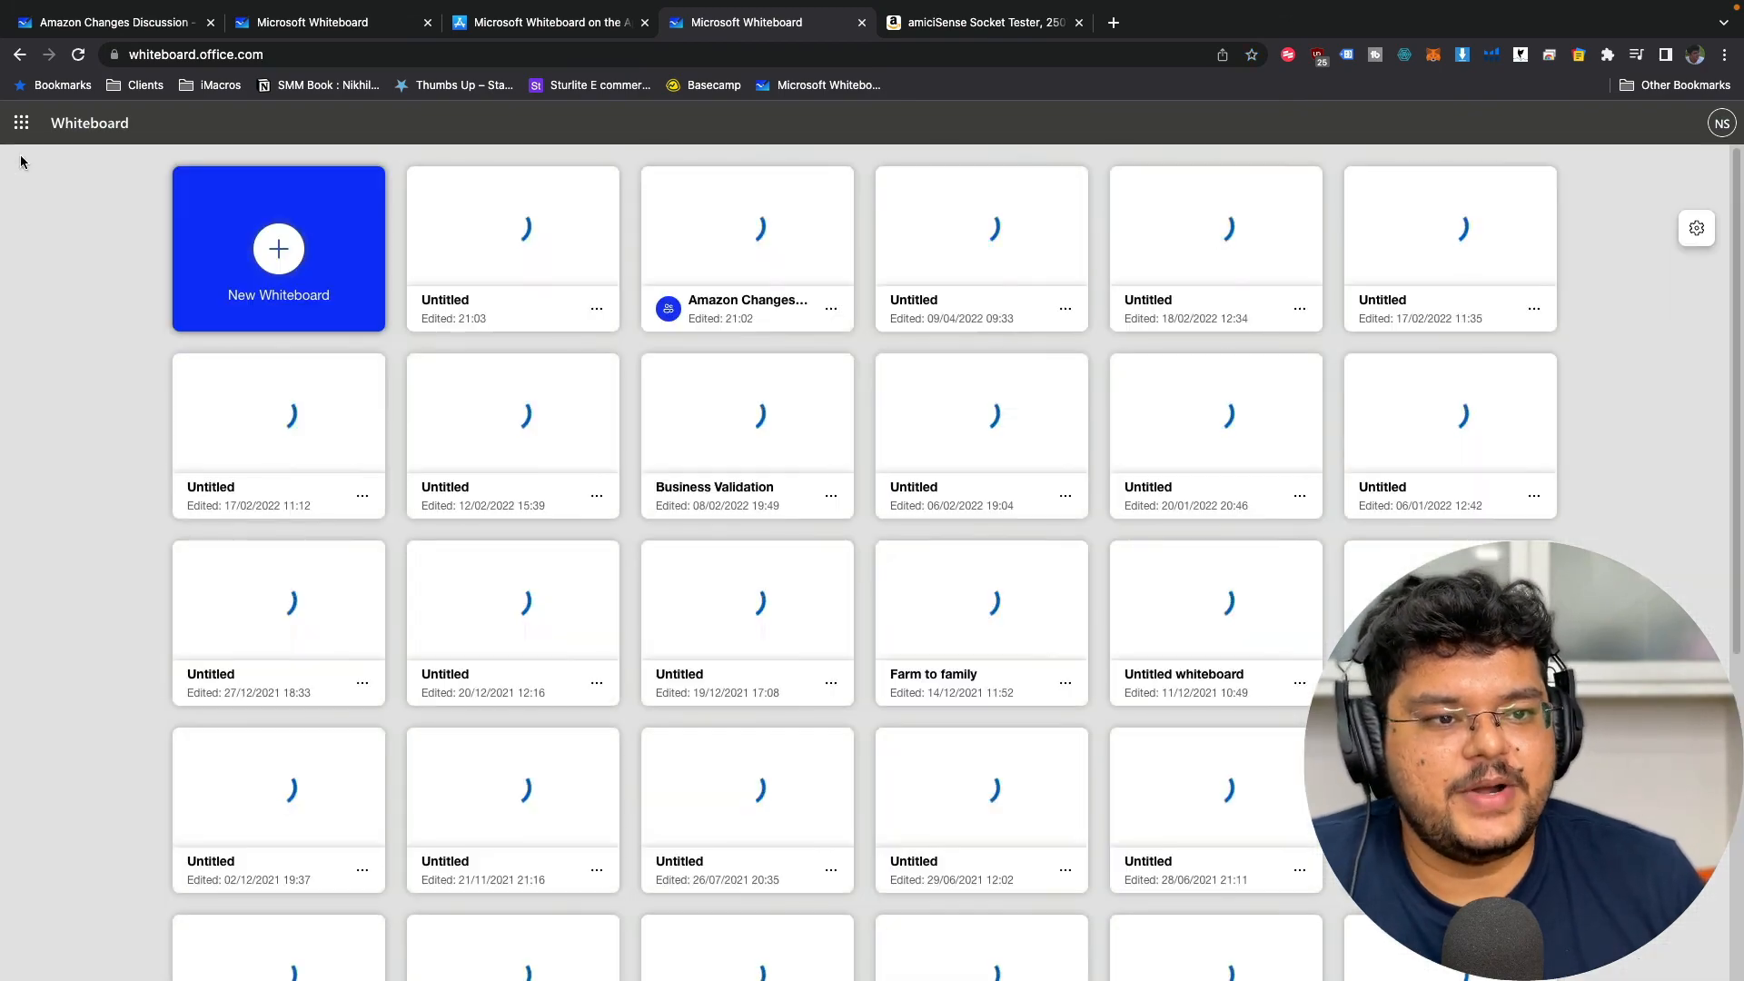